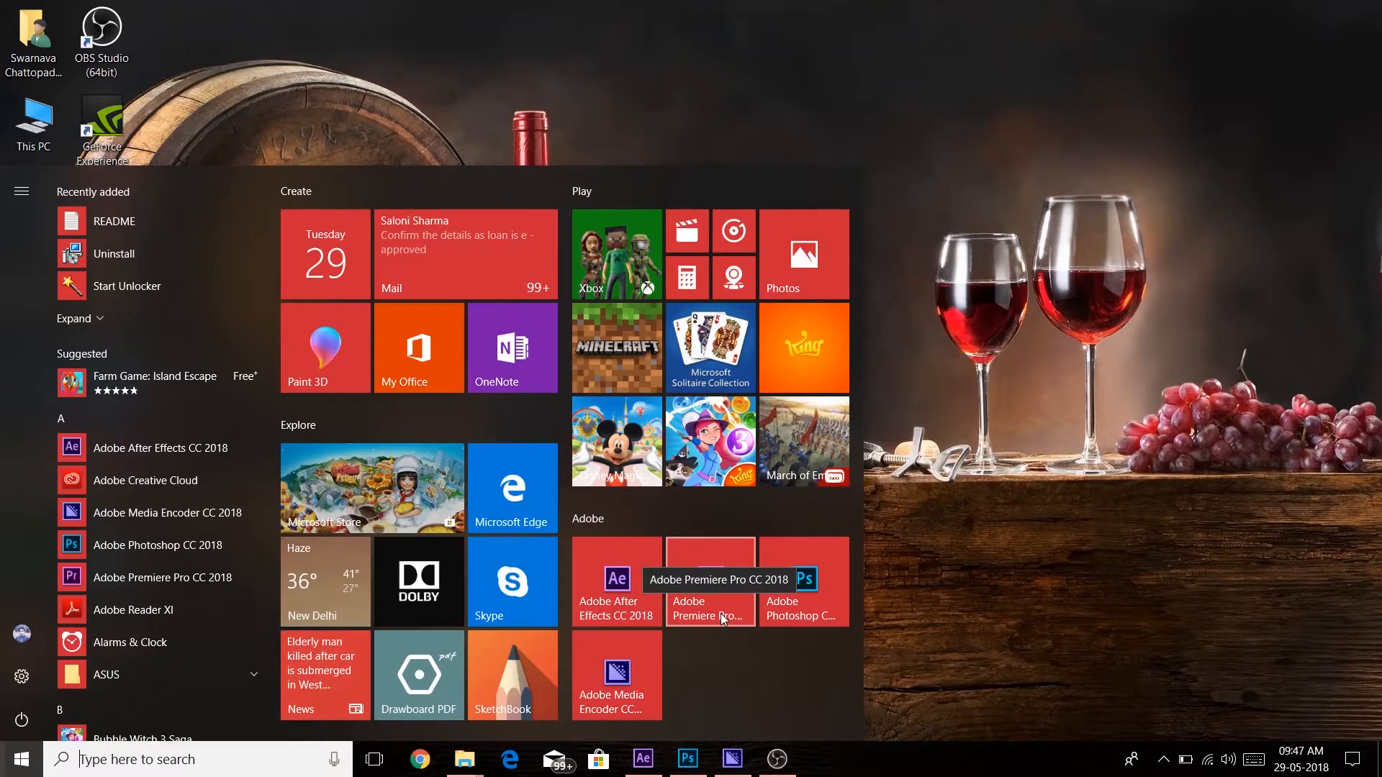
Switch to Photoshop and create a 1920 x 1080 pixel document at 72 pixels/inch with transparent background contents.
{"action": "left_click", "coordinate": [962, 542]}
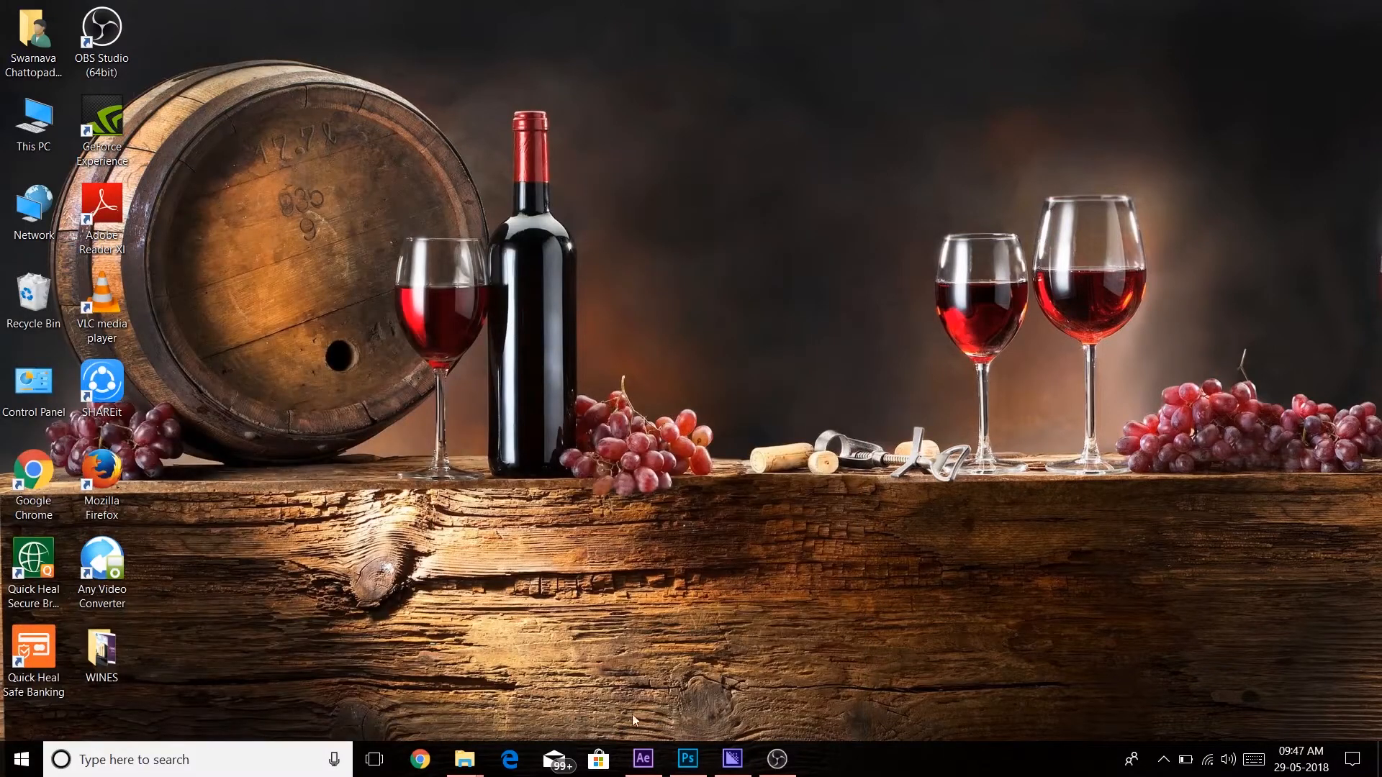
{"action": "left_click", "coordinate": [687, 758]}
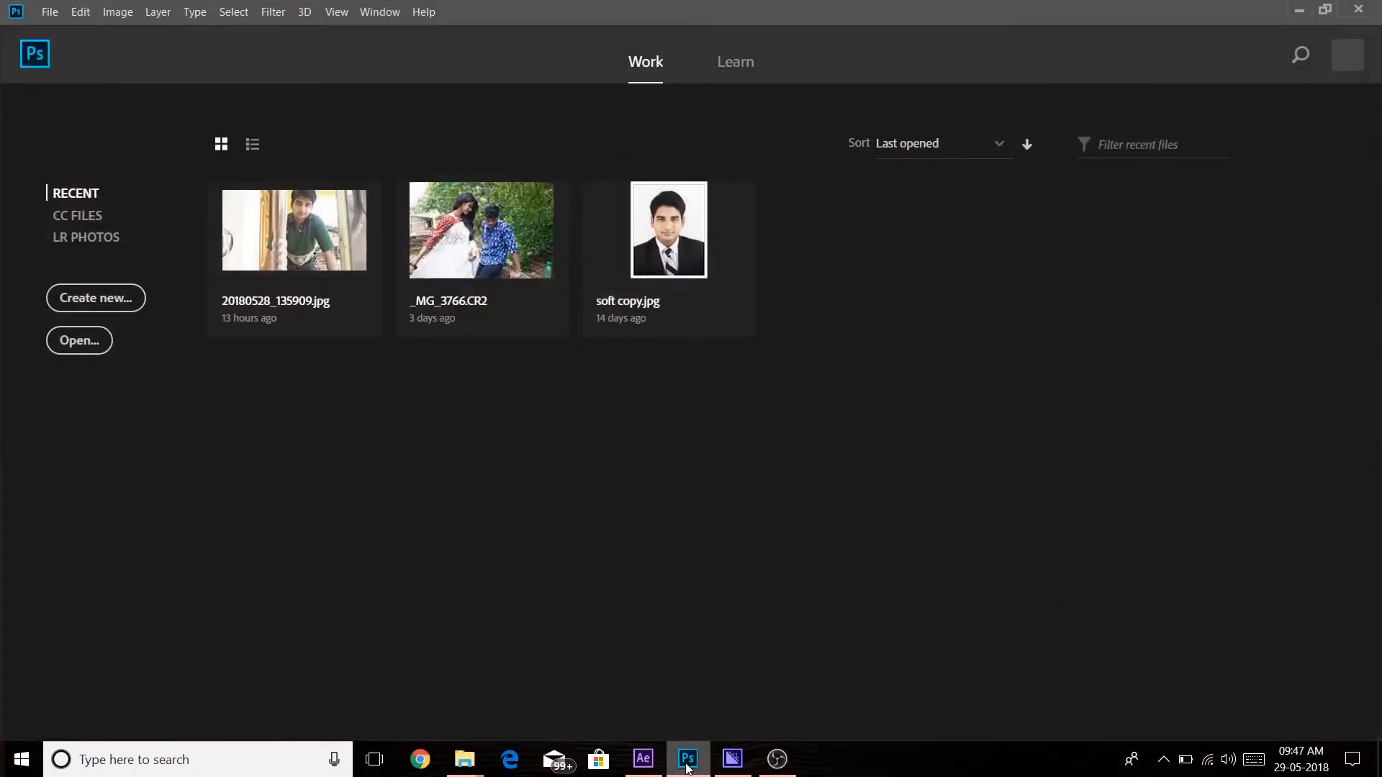
{"action": "left_click", "coordinate": [111, 296]}
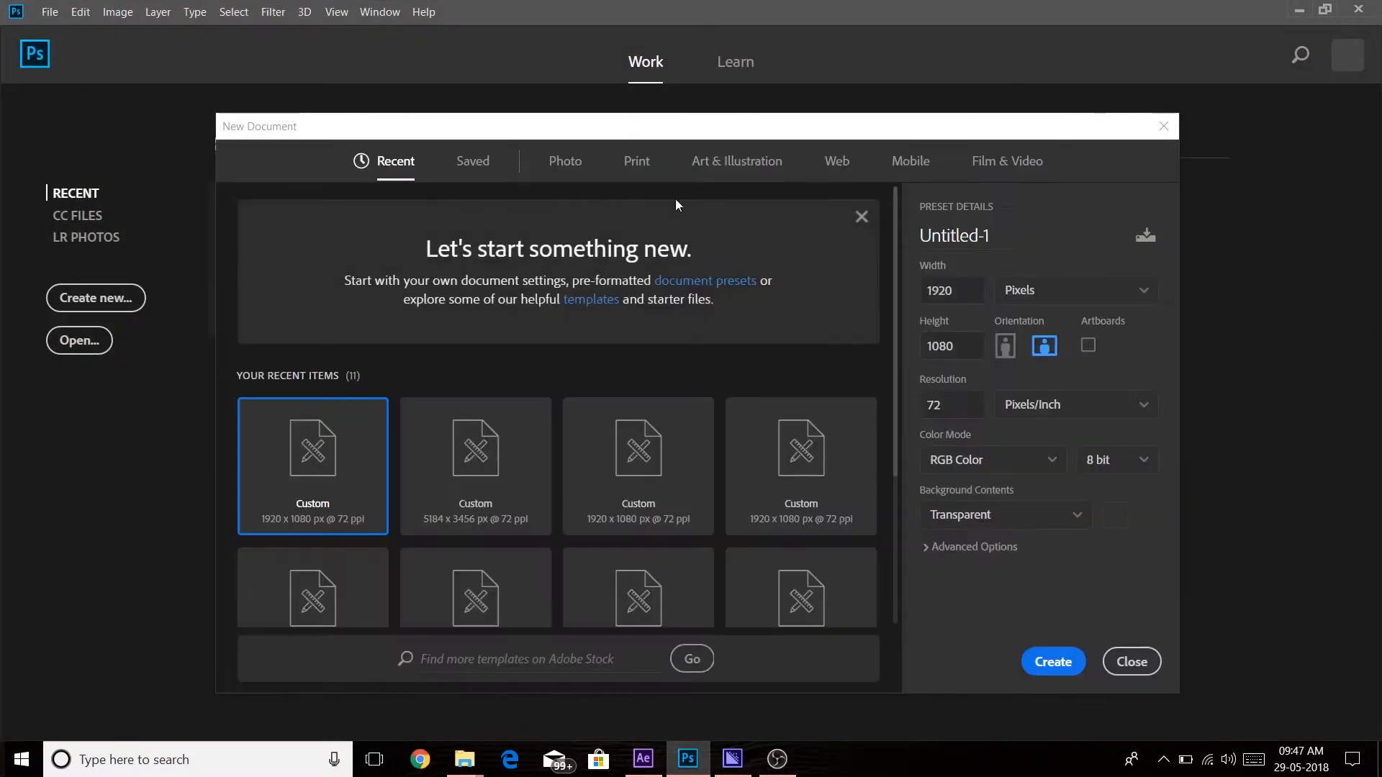
{"action": "left_click", "coordinate": [1055, 660]}
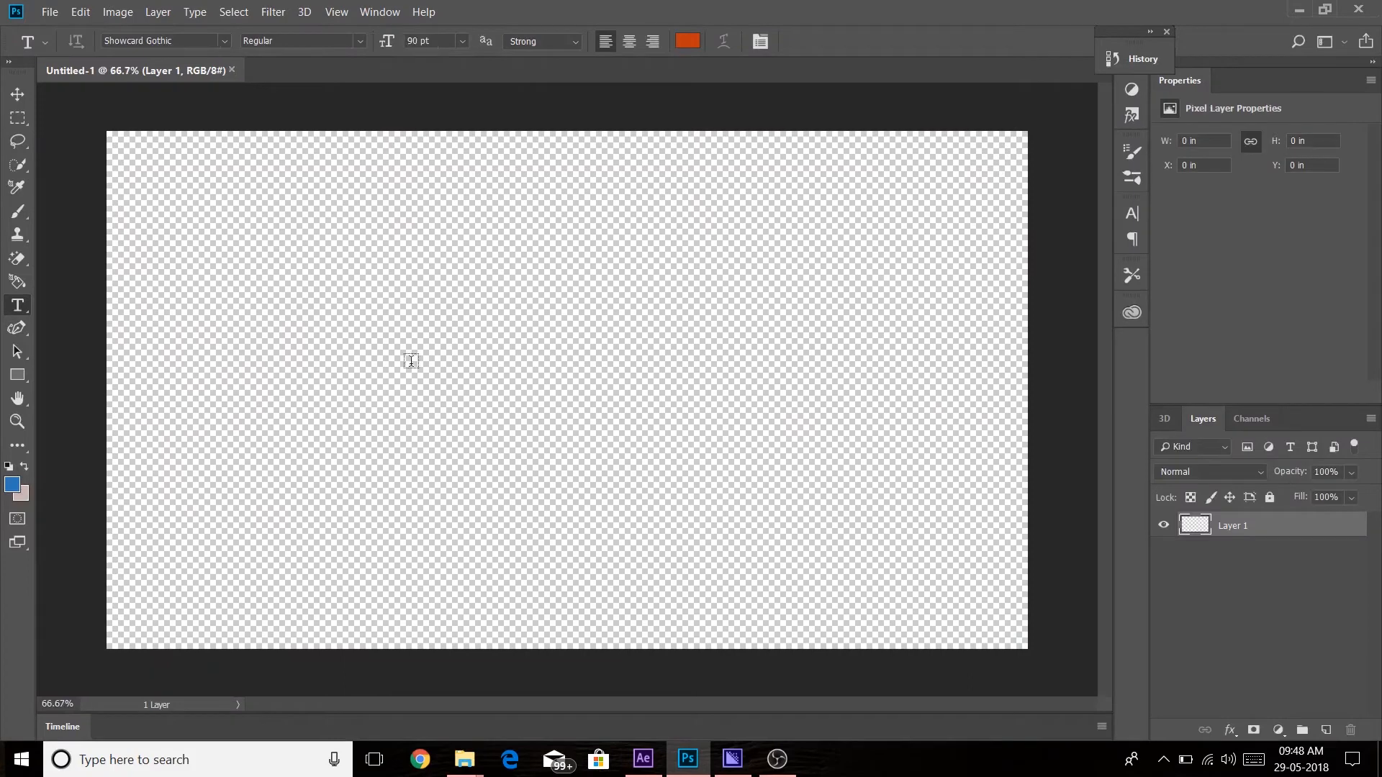
Place the TF logo screenshot from the SM-E700H photo folder on the canvas and stretch its width to about 99%.
{"action": "left_click", "coordinate": [18, 94]}
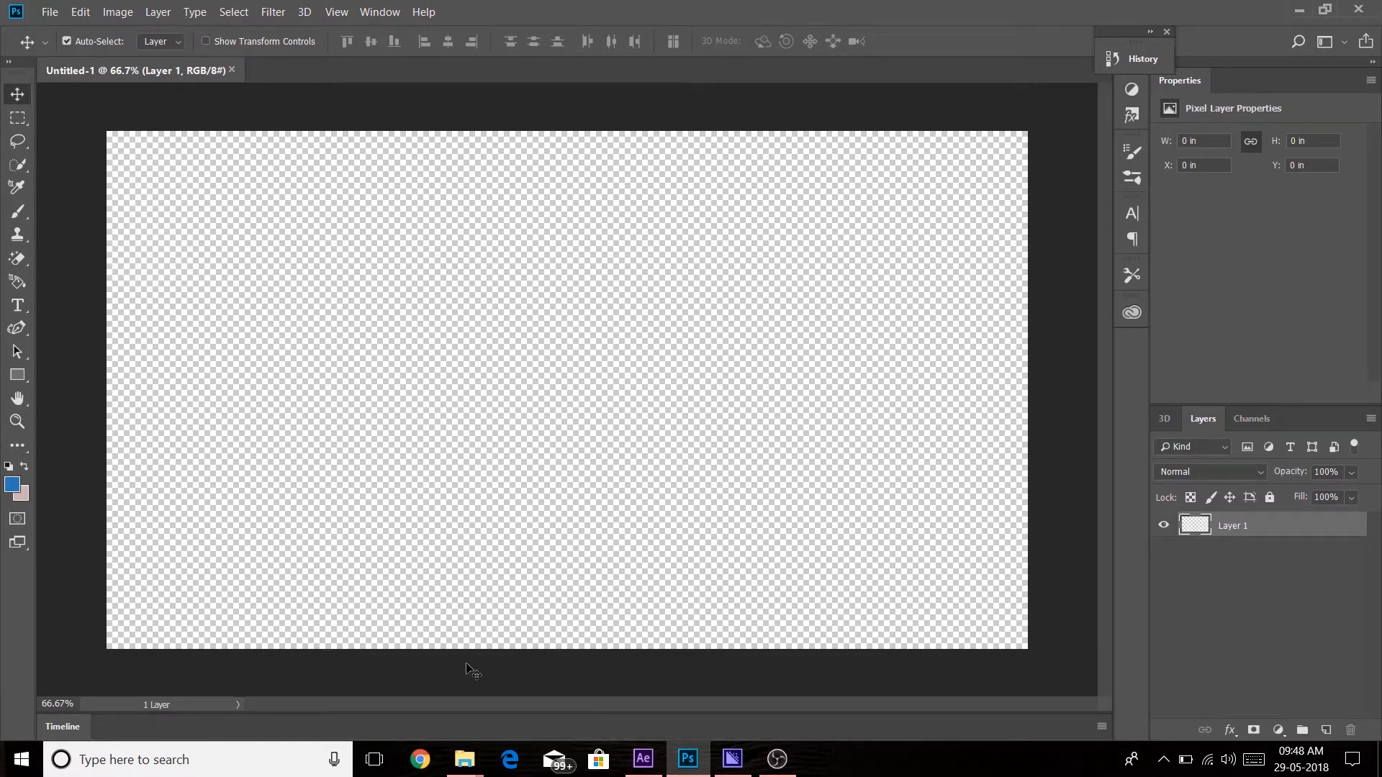
{"action": "mouse_move", "coordinate": [480, 769]}
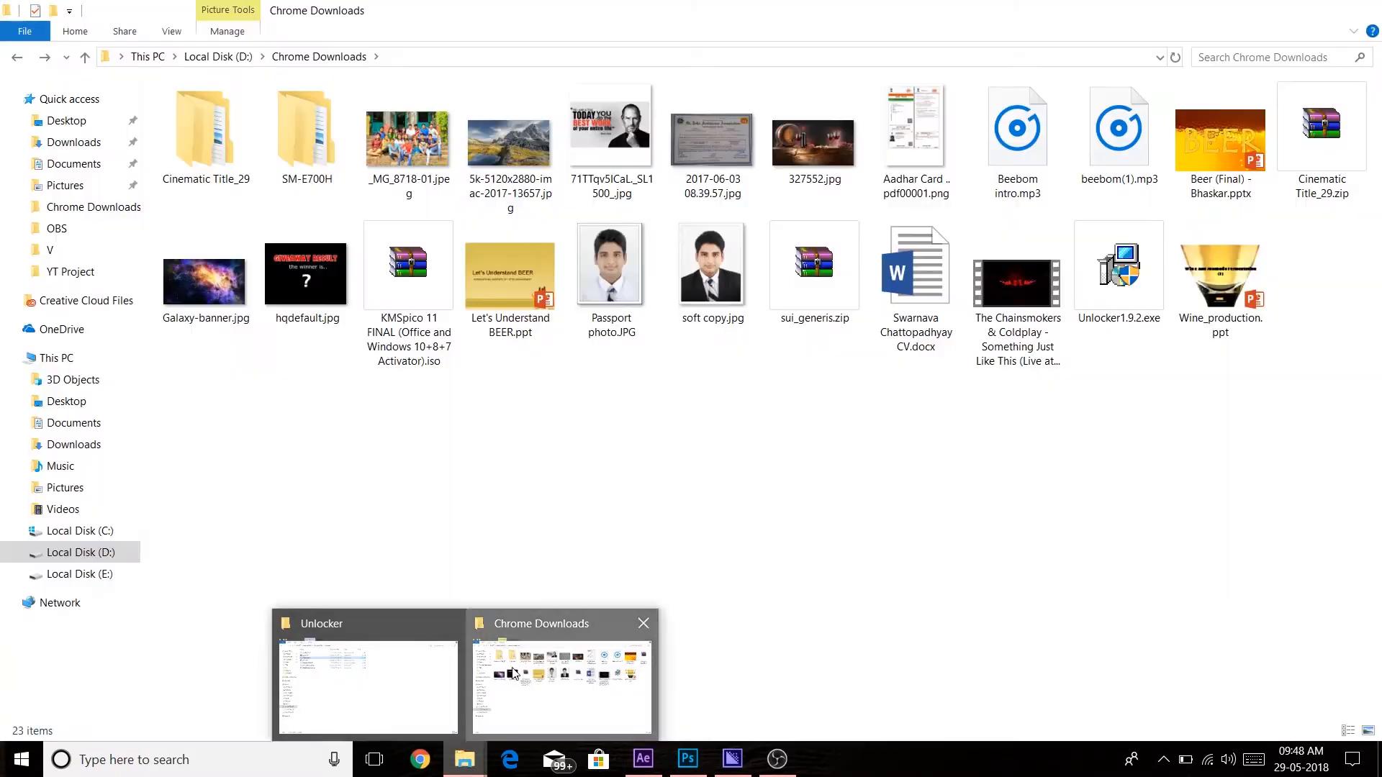
{"action": "left_click", "coordinate": [512, 672]}
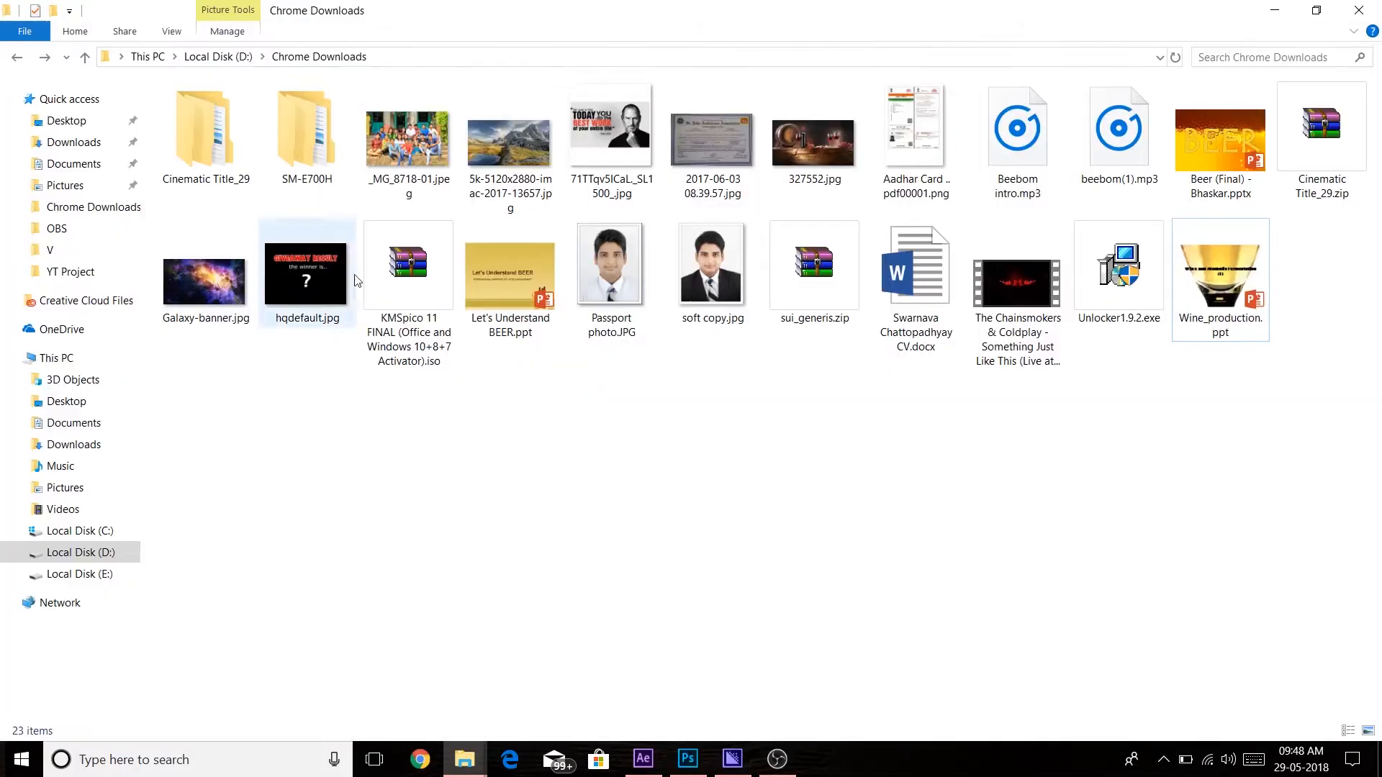
{"action": "left_click", "coordinate": [291, 118]}
{"action": "double_click", "coordinate": [291, 118]}
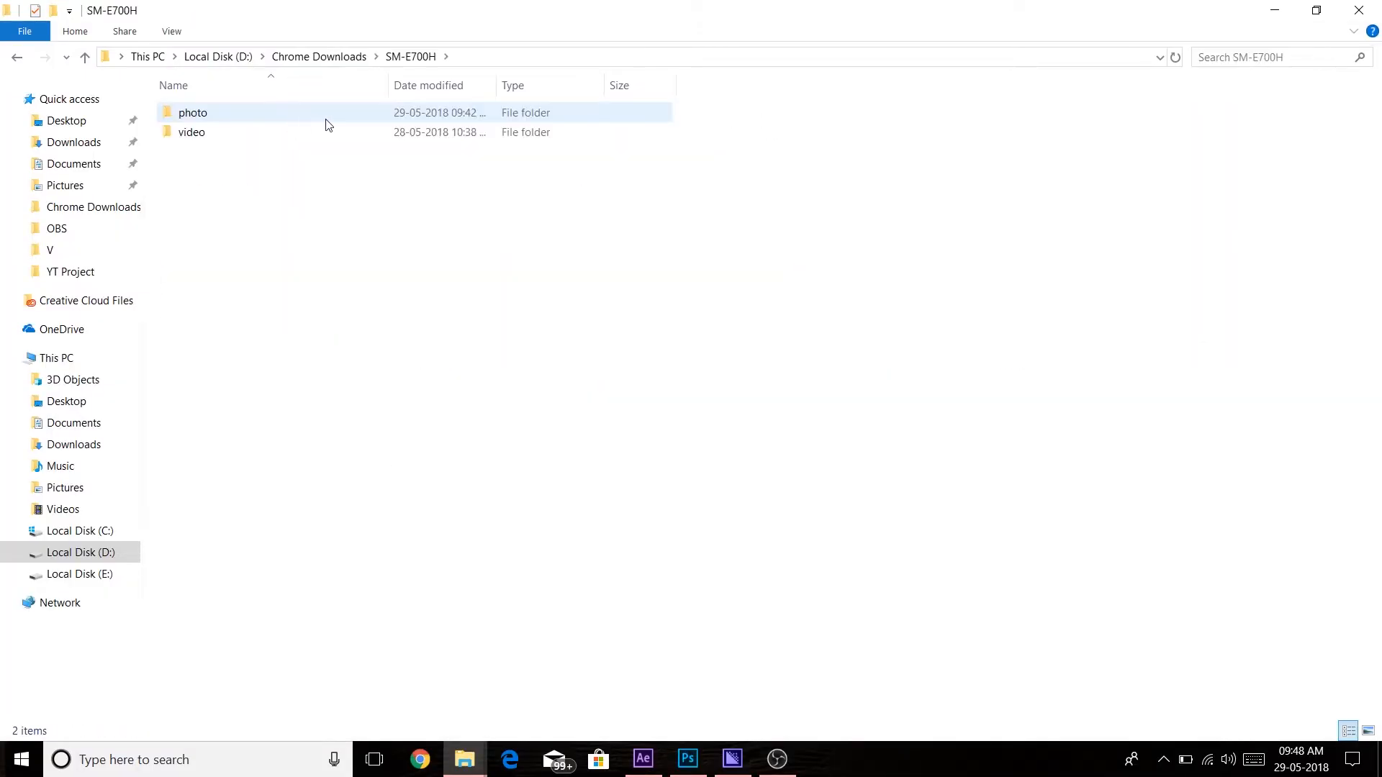
{"action": "double_click", "coordinate": [265, 119]}
{"action": "left_click_drag", "start_coordinate": [504, 140], "coordinate": [555, 403]}
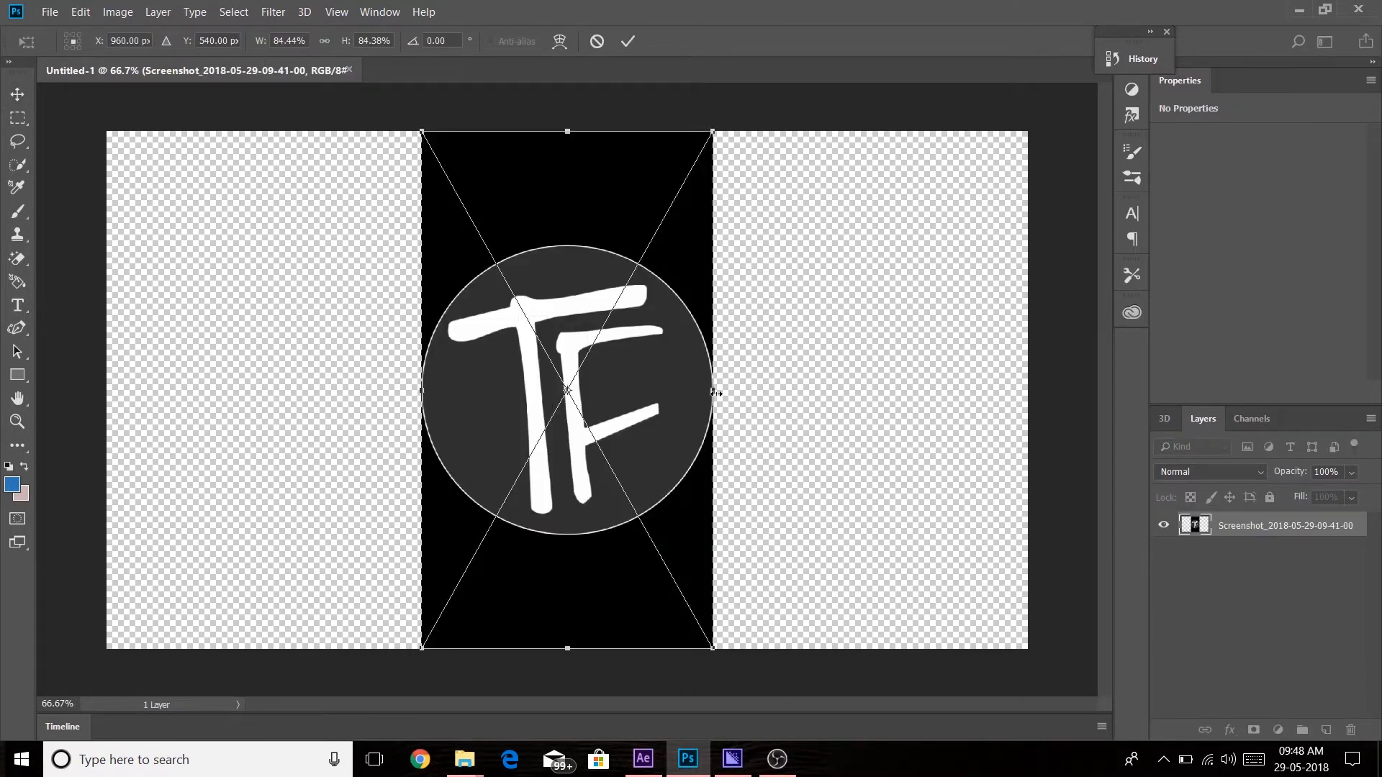
{"action": "left_click_drag", "start_coordinate": [715, 393], "coordinate": [670, 371]}
{"action": "left_click", "coordinate": [628, 41]}
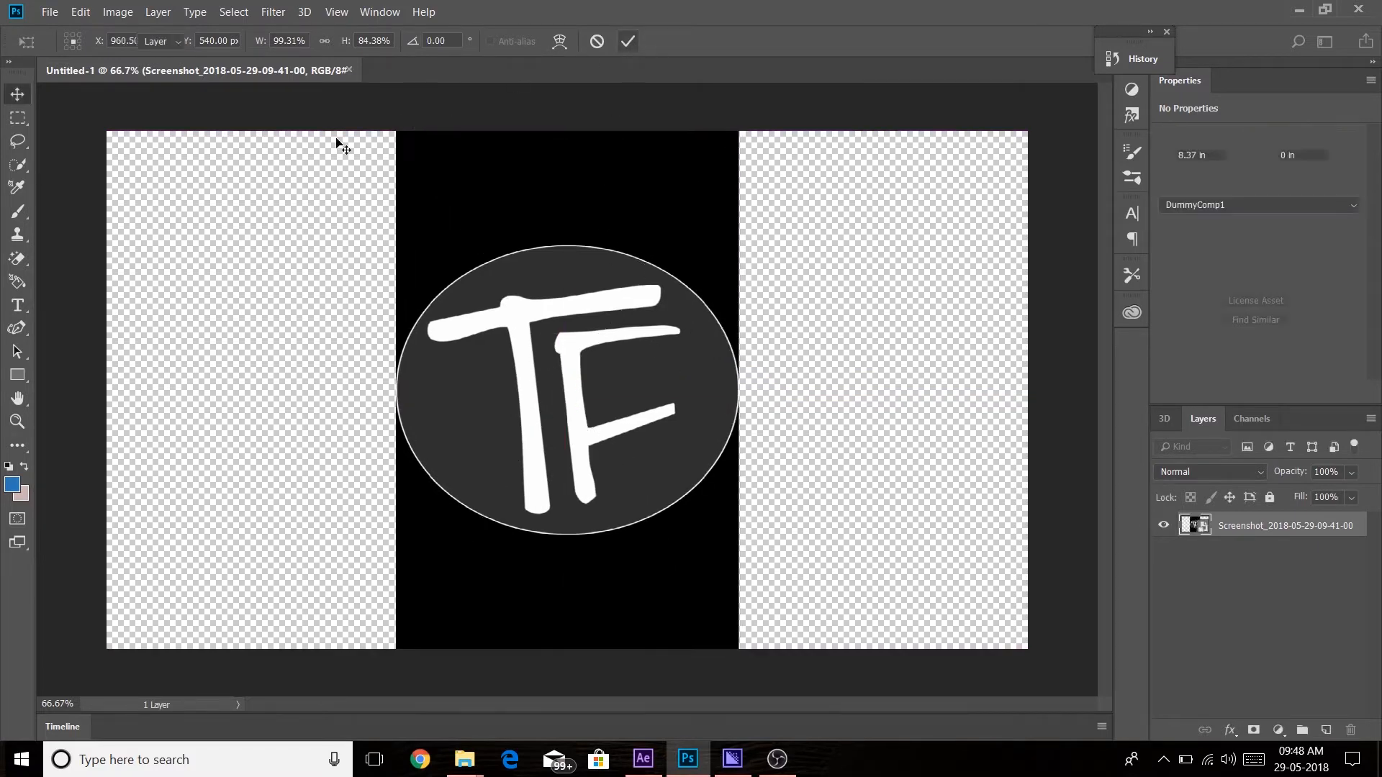
Select the oval TF logo with the Quick Selection tool and mask out the black background around it.
{"action": "left_click", "coordinate": [23, 168]}
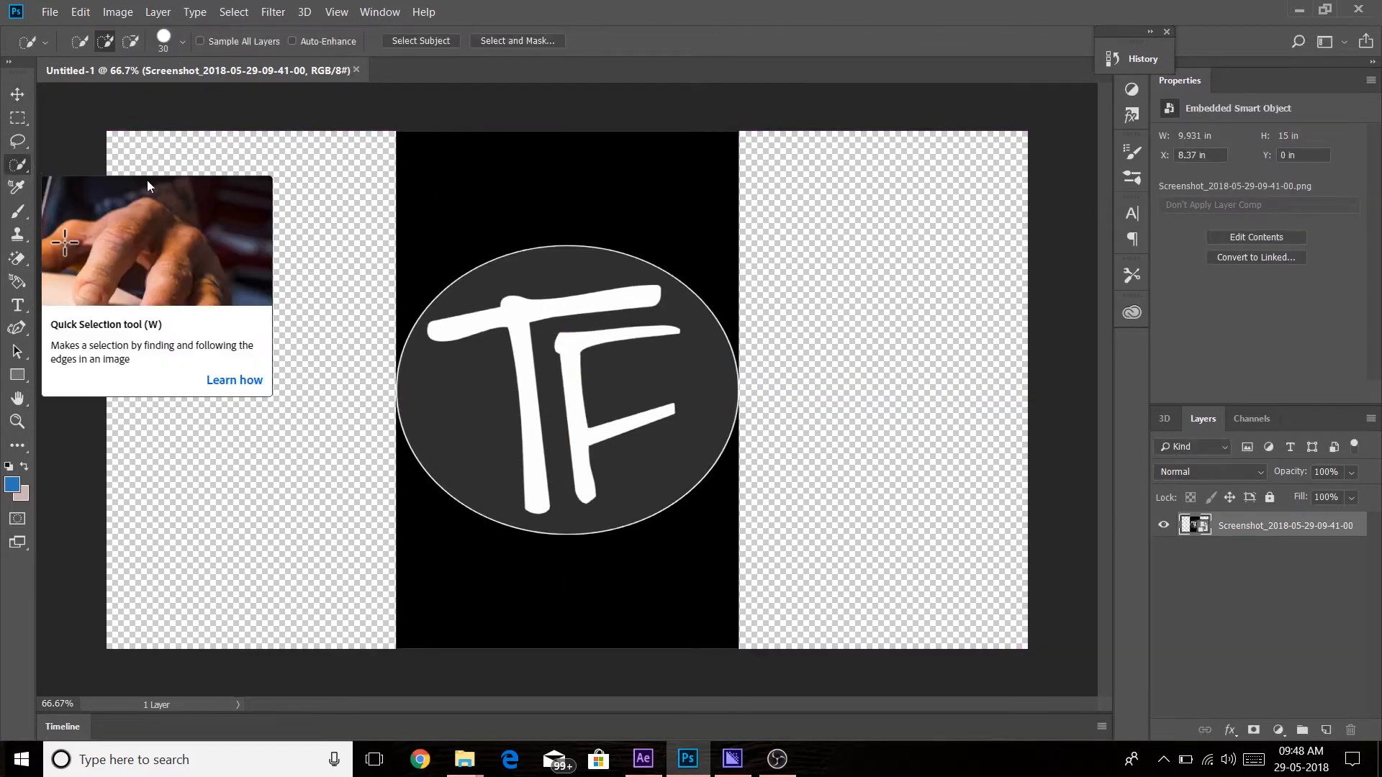
{"action": "mouse_move", "coordinate": [478, 317]}
{"action": "left_mouse_down"}
{"action": "mouse_move", "coordinate": [463, 300]}
{"action": "mouse_move", "coordinate": [423, 345]}
{"action": "mouse_move", "coordinate": [468, 392]}
{"action": "mouse_move", "coordinate": [533, 410]}
{"action": "mouse_move", "coordinate": [605, 355]}
{"action": "left_mouse_up"}
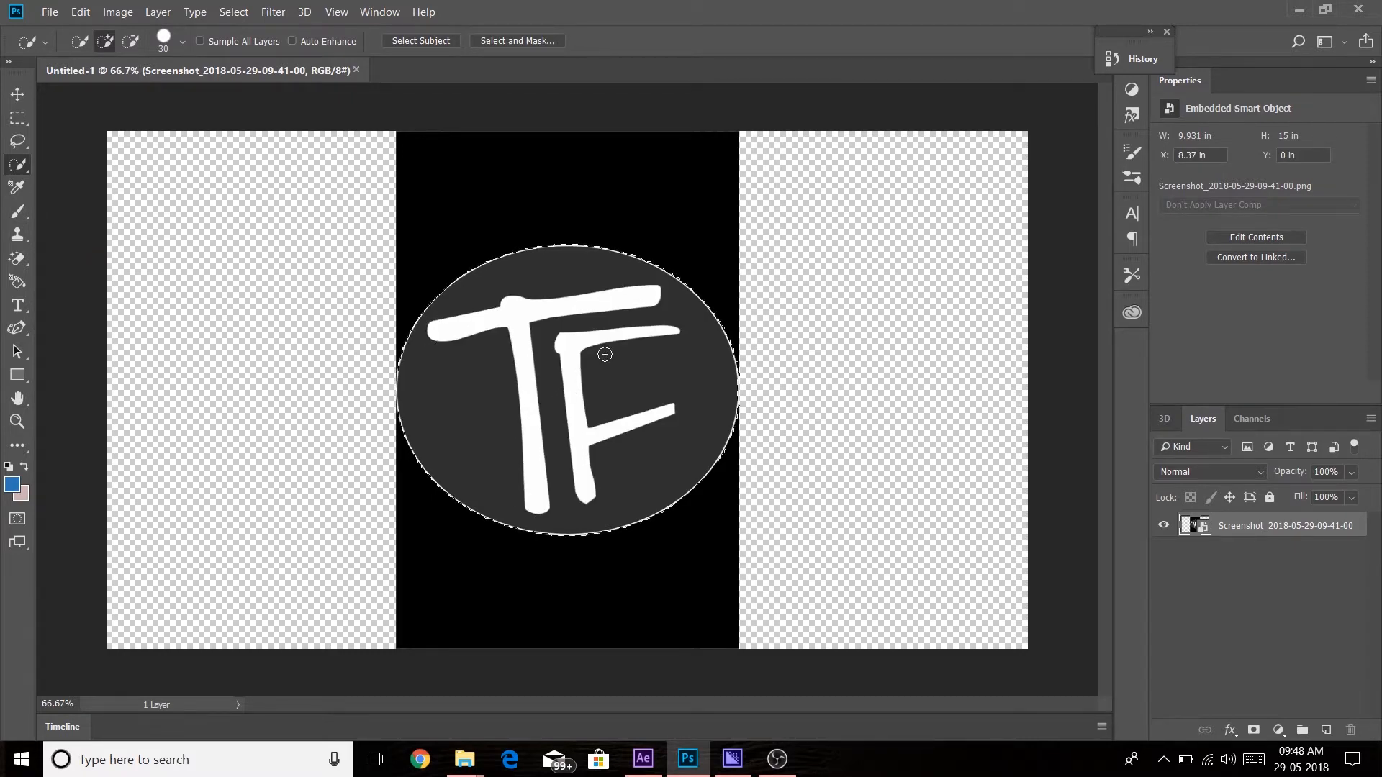
{"action": "left_click", "coordinate": [1252, 729]}
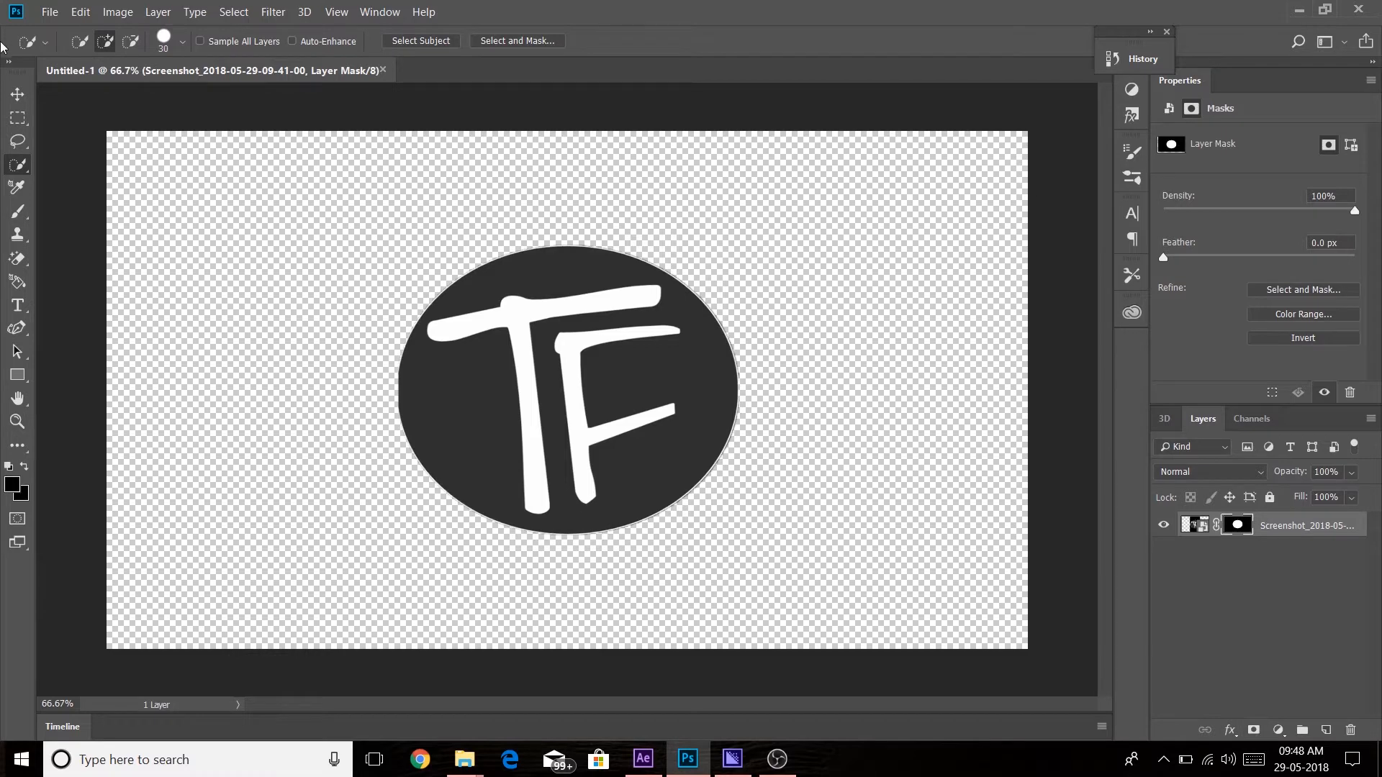
{"action": "left_click", "coordinate": [17, 94]}
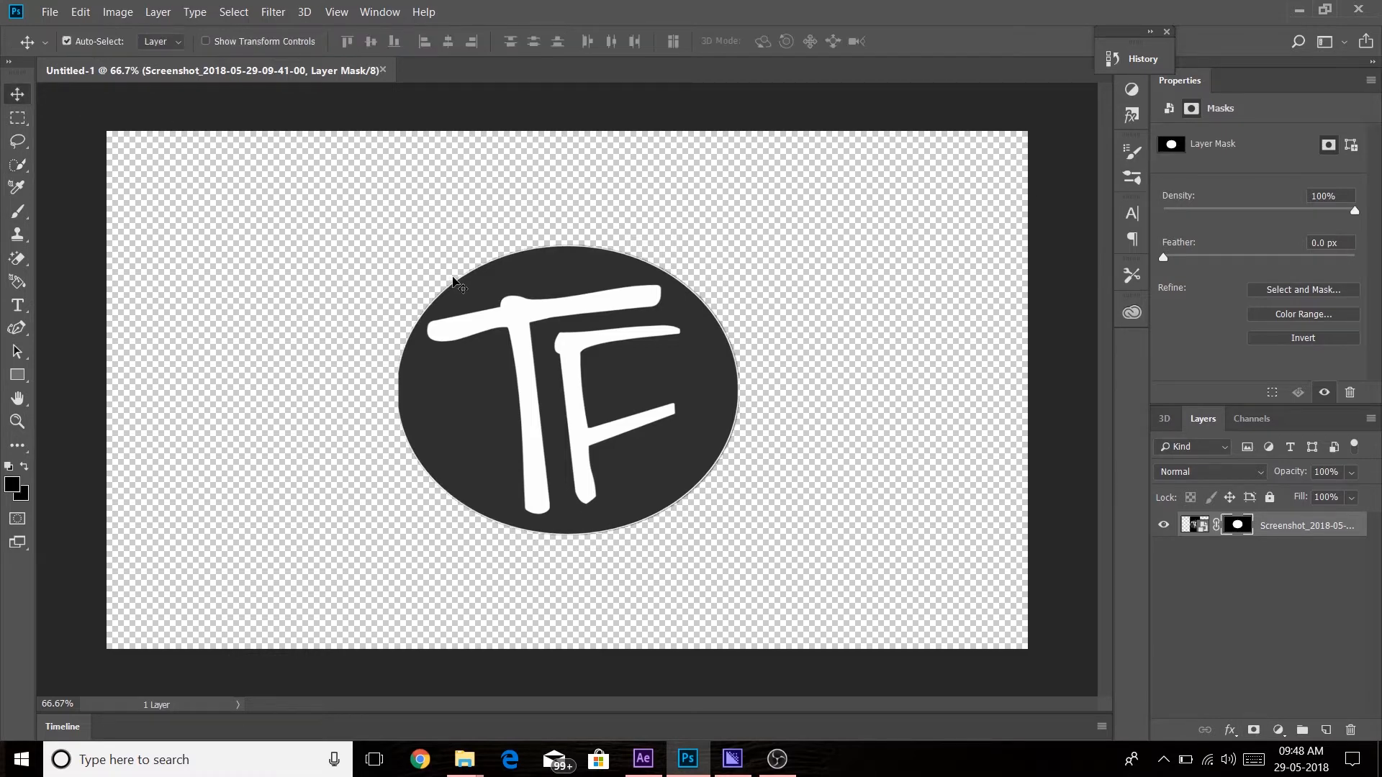
{"action": "left_click", "coordinate": [290, 168]}
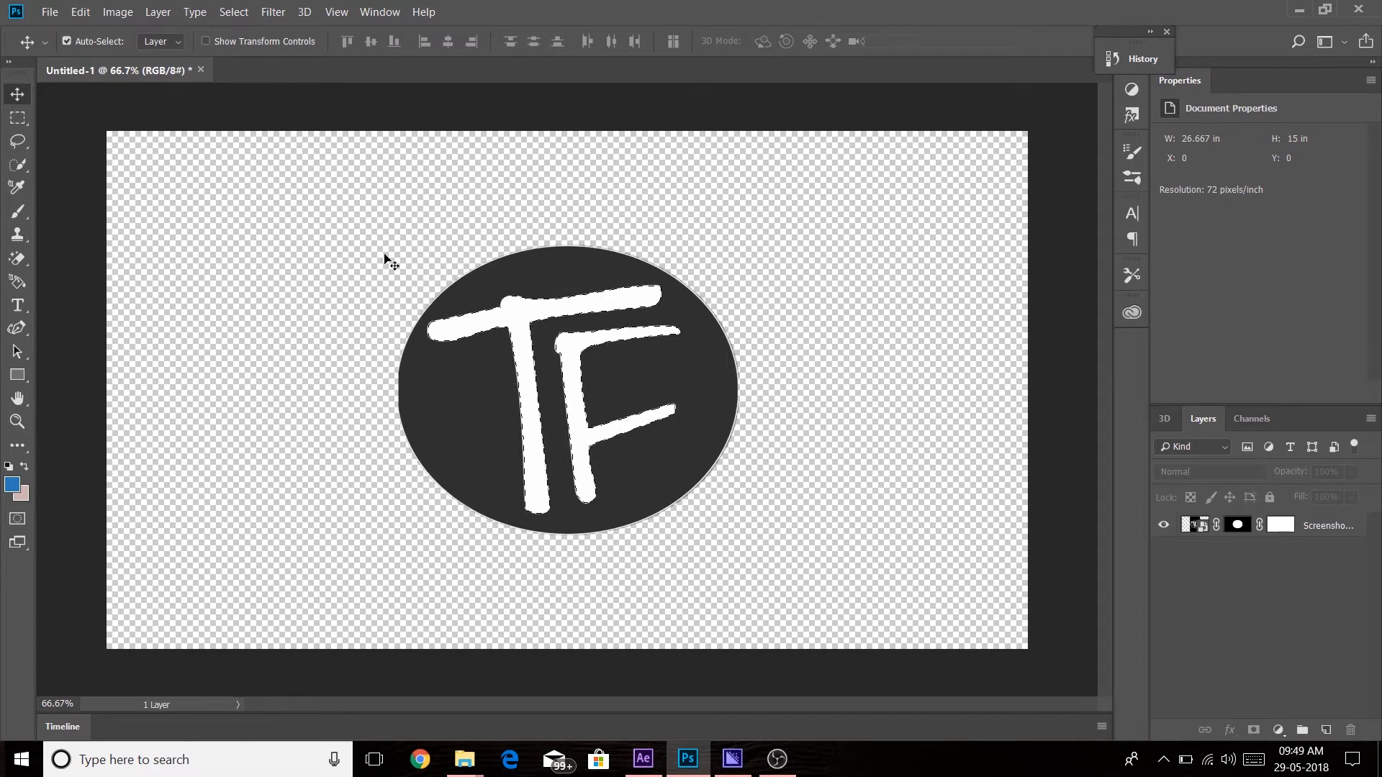
Export the logo as the transparent PNG Untitled-1.png at 1920 x 1080 into the YT Project folder on drive D.
{"action": "left_click", "coordinate": [50, 12]}
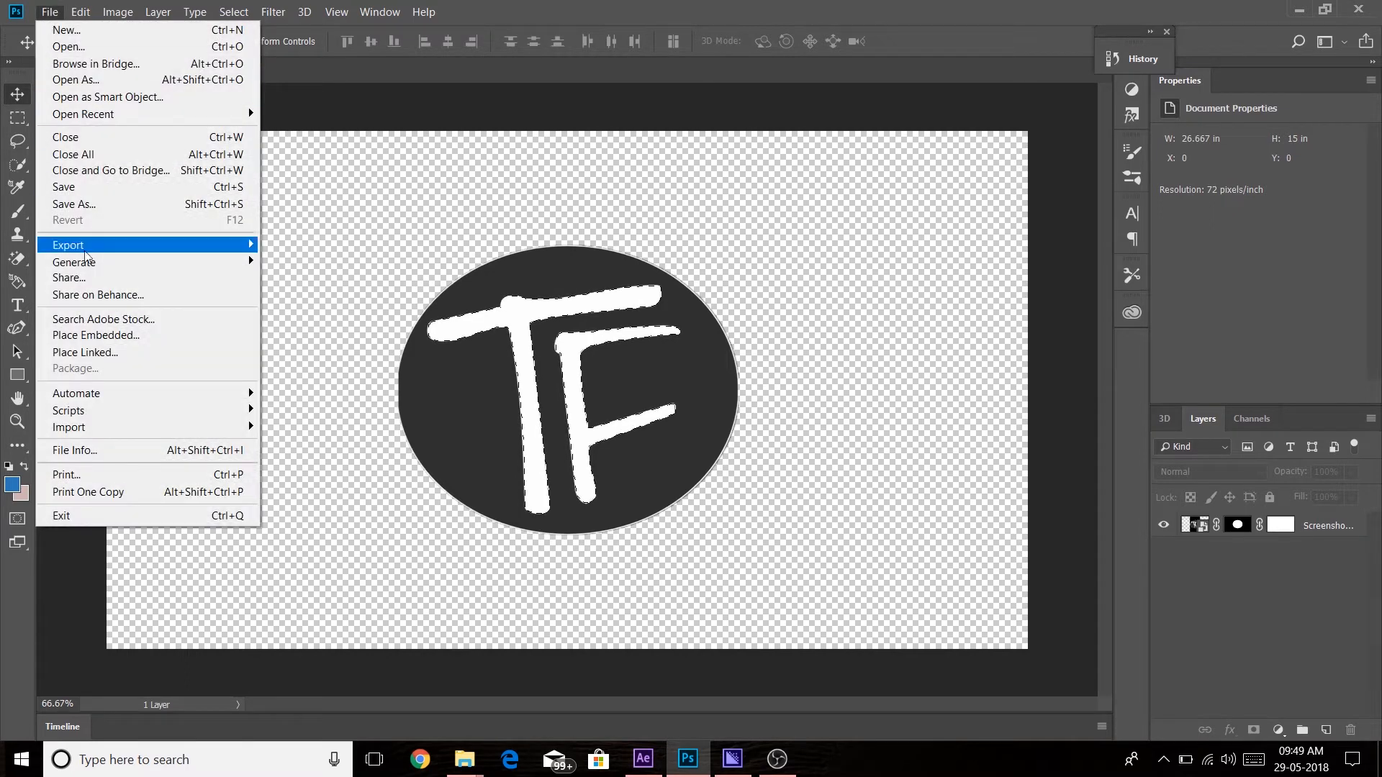
{"action": "mouse_move", "coordinate": [99, 252]}
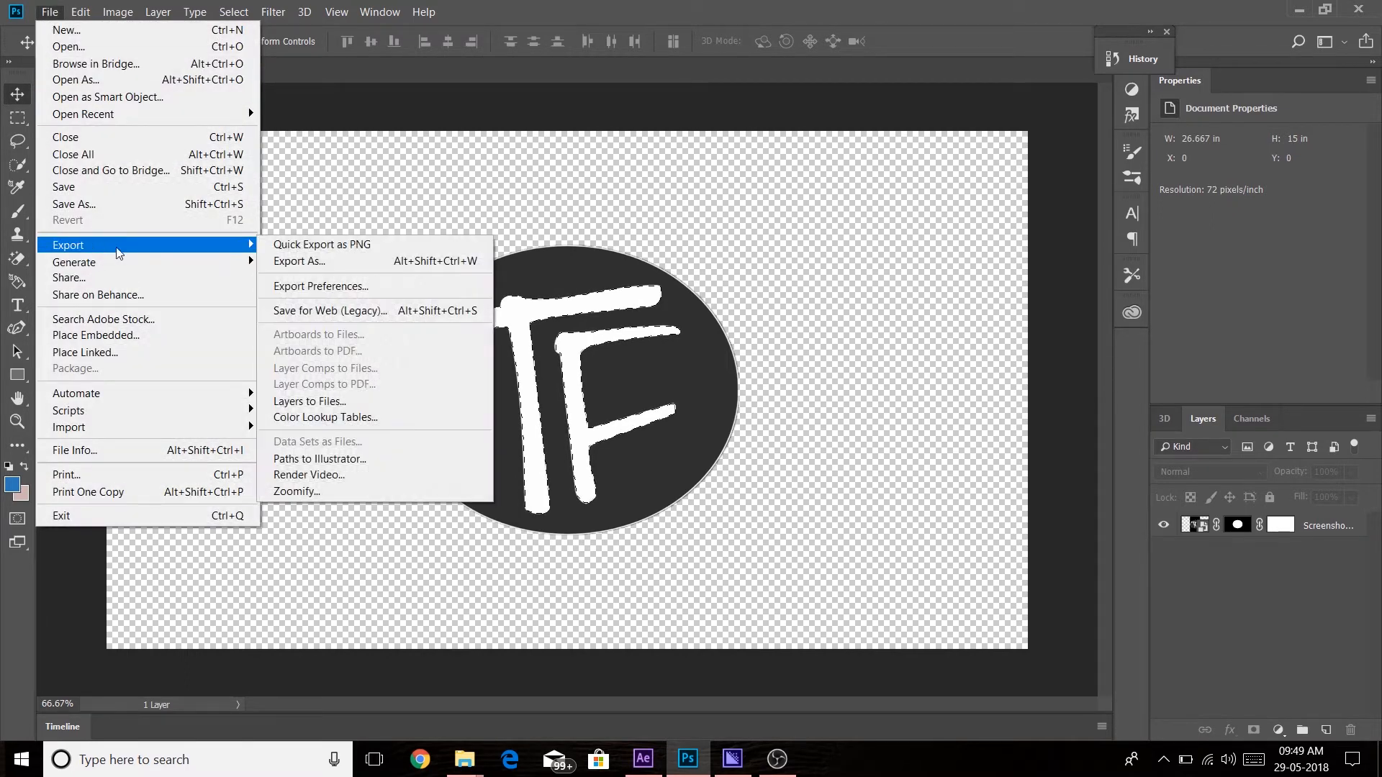
{"action": "left_click", "coordinate": [303, 263]}
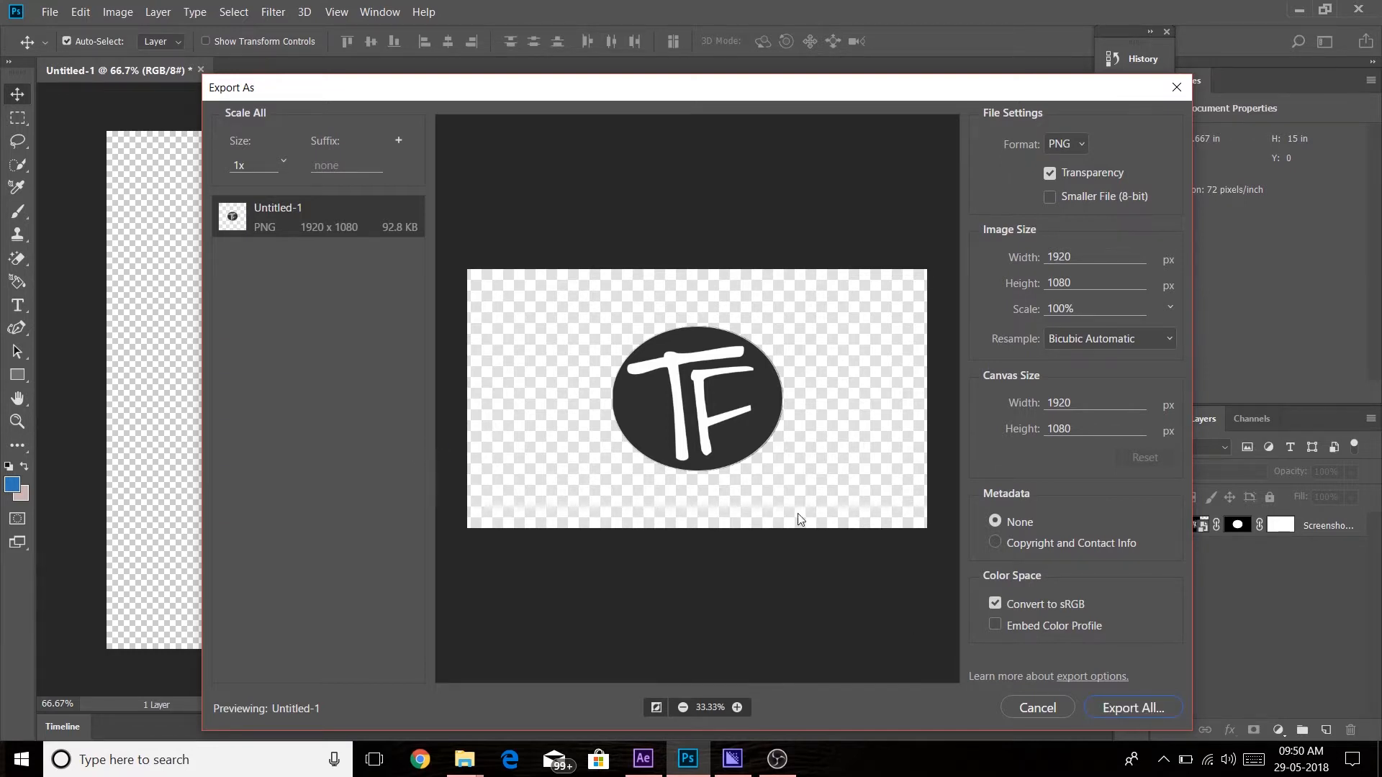
{"action": "left_click", "coordinate": [1133, 707]}
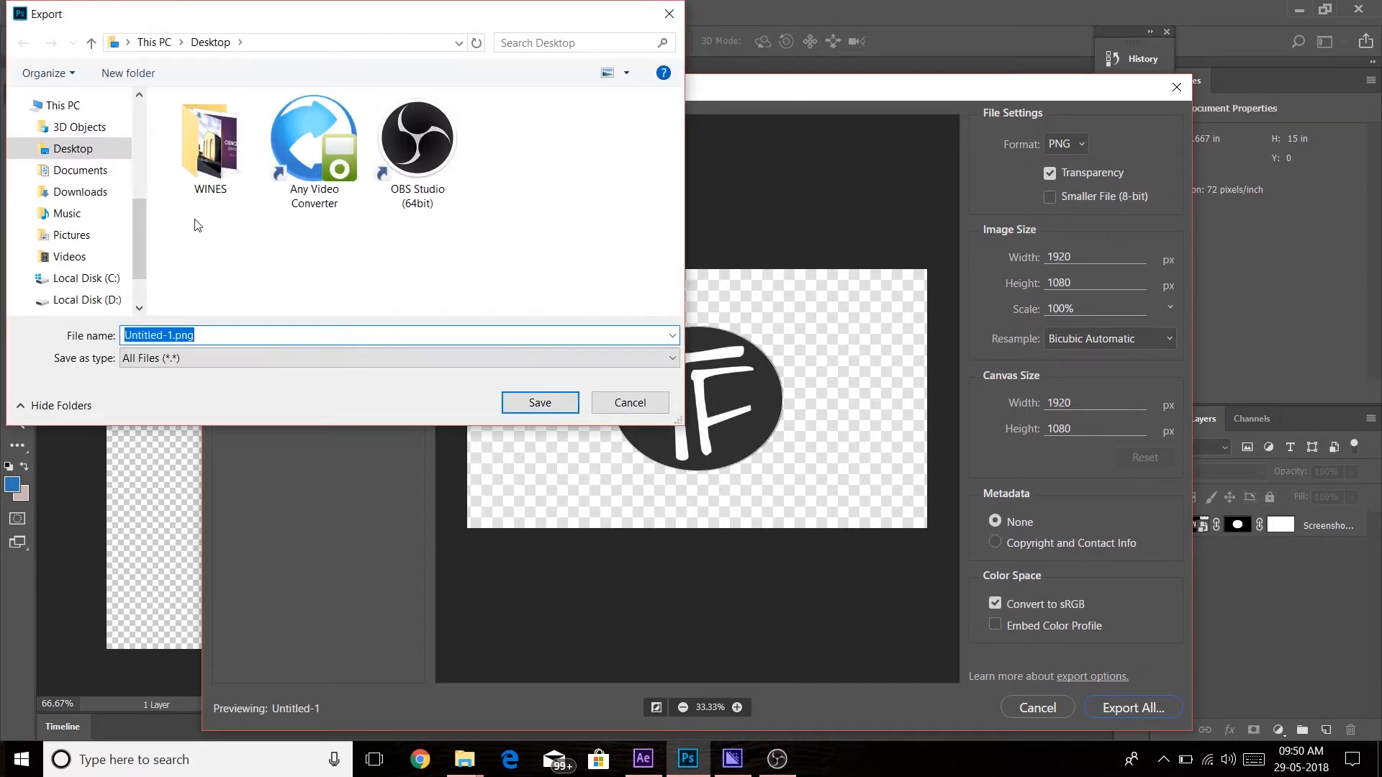
{"action": "left_click", "coordinate": [86, 299]}
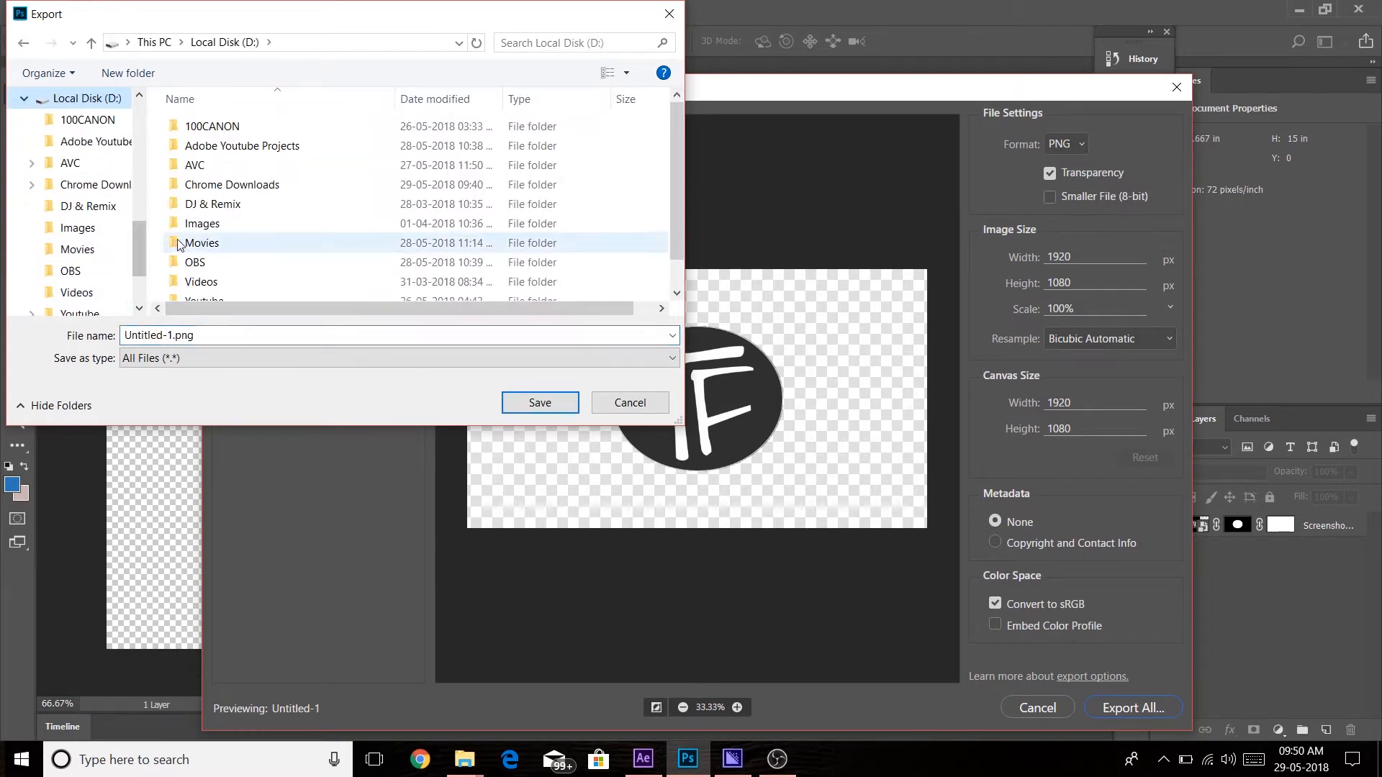
{"action": "scroll", "coordinate": [255, 191], "scroll_direction": "down", "scroll_amount": 1}
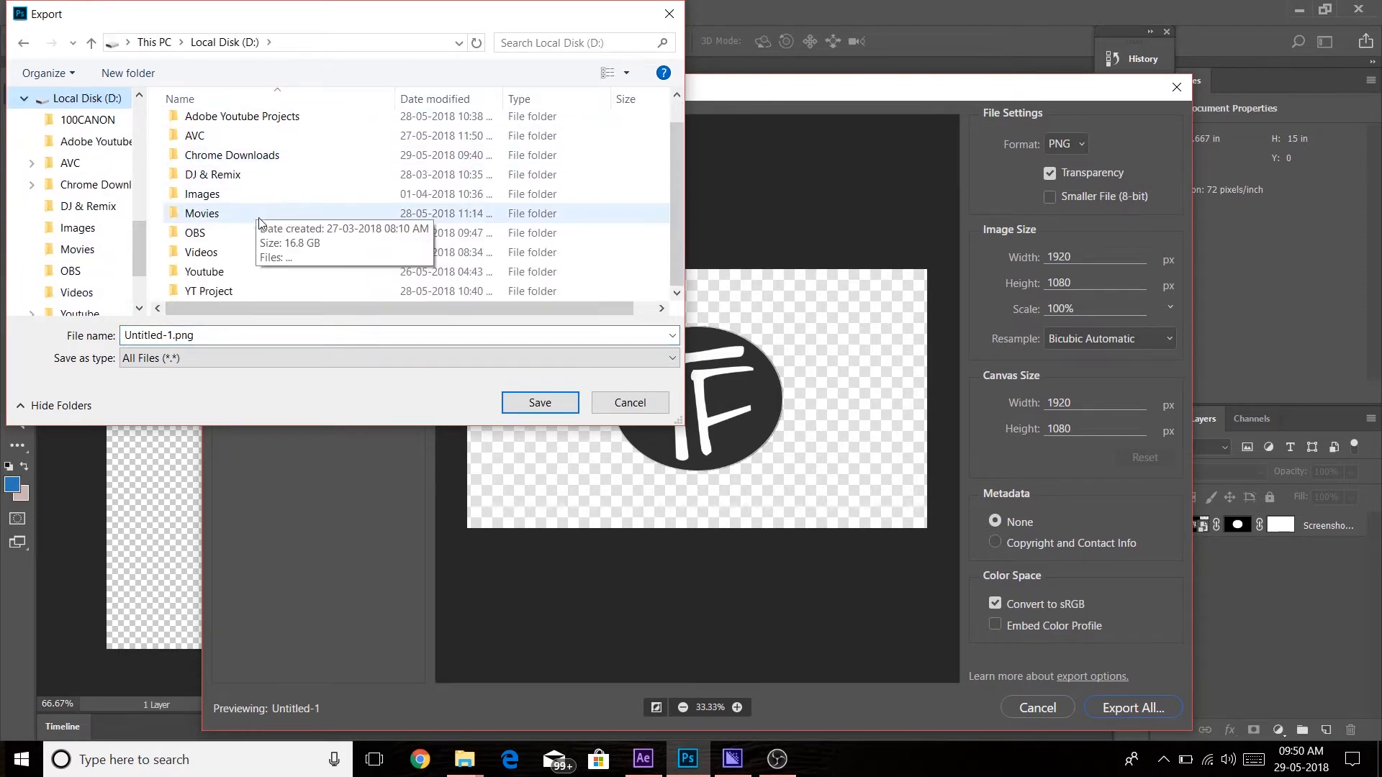
{"action": "double_click", "coordinate": [259, 299]}
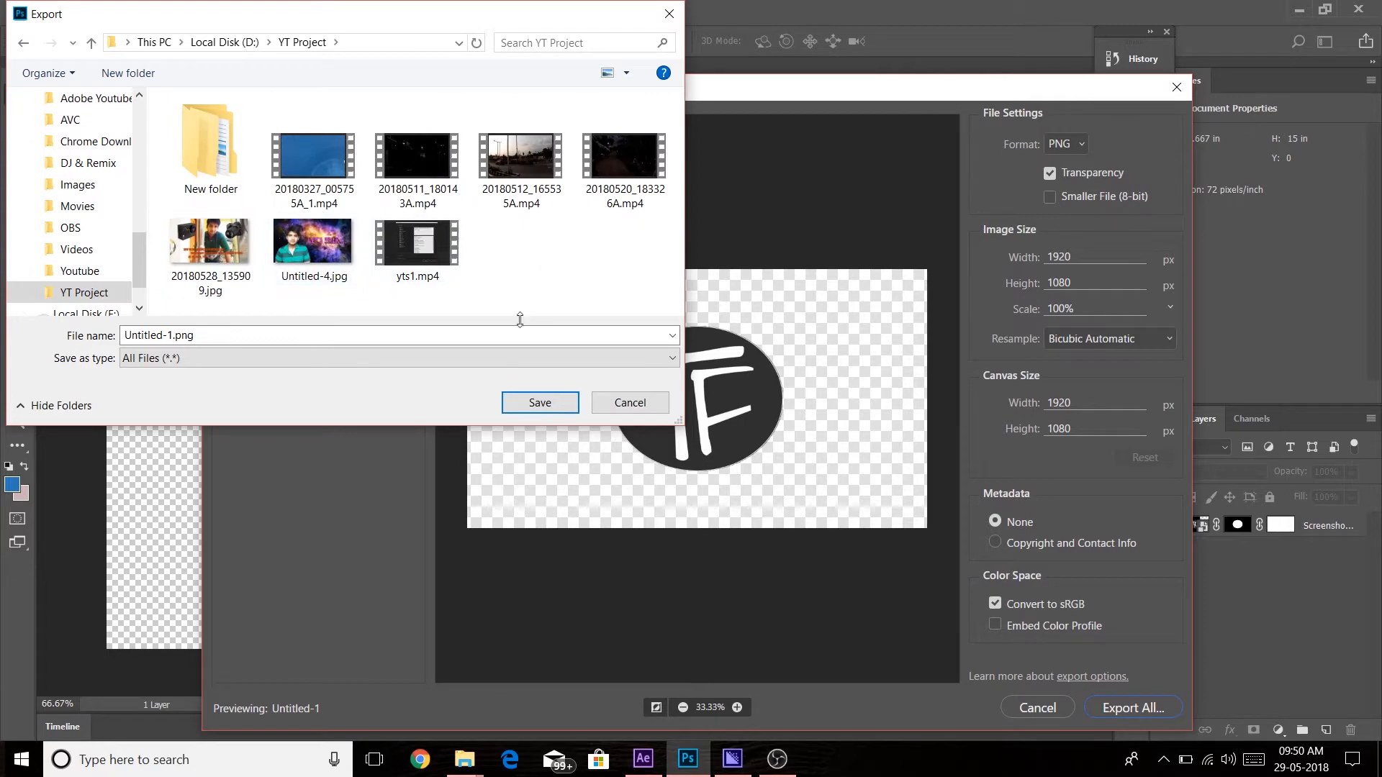
{"action": "left_click", "coordinate": [541, 402]}
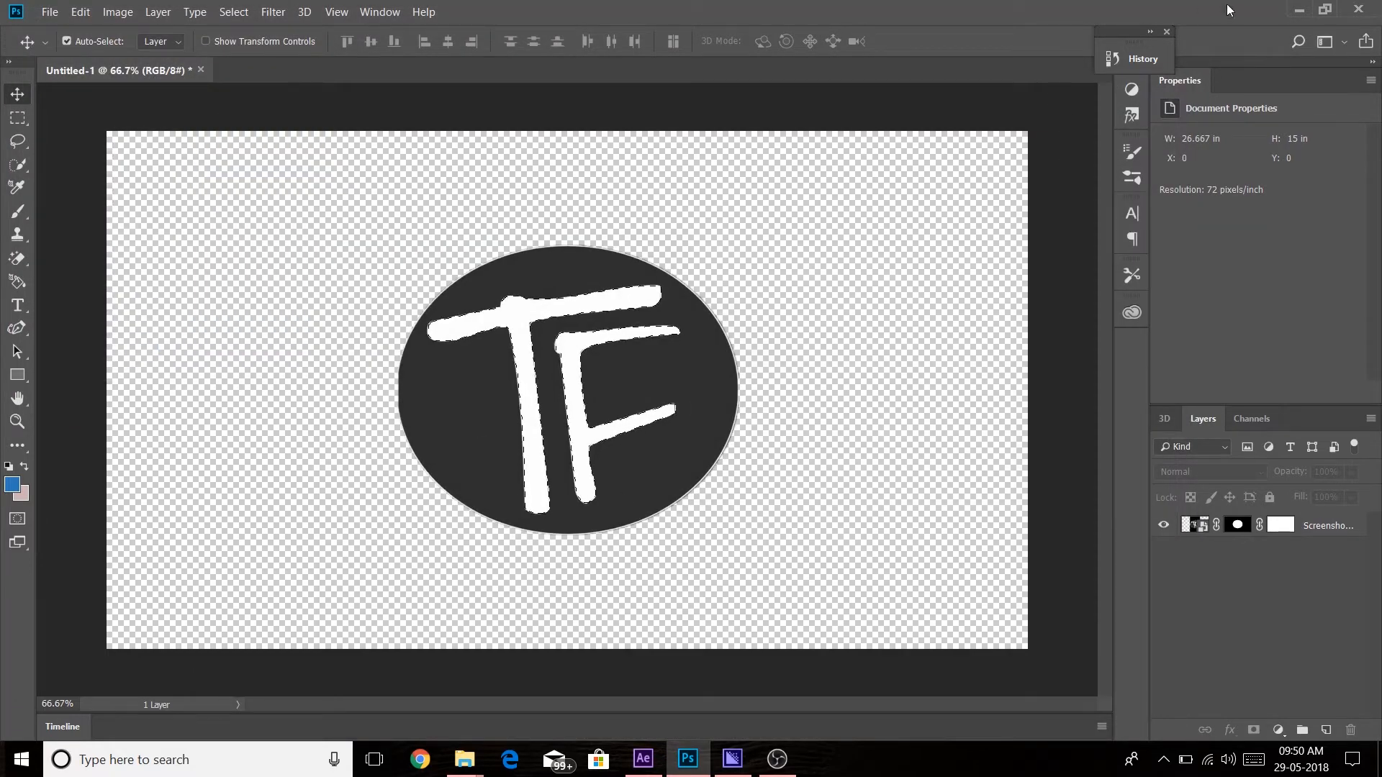
Switch to After Effects and create a 10-second 1920 x 1080 composition at 30 fps named "3d int ttf".
{"action": "left_click", "coordinate": [643, 760]}
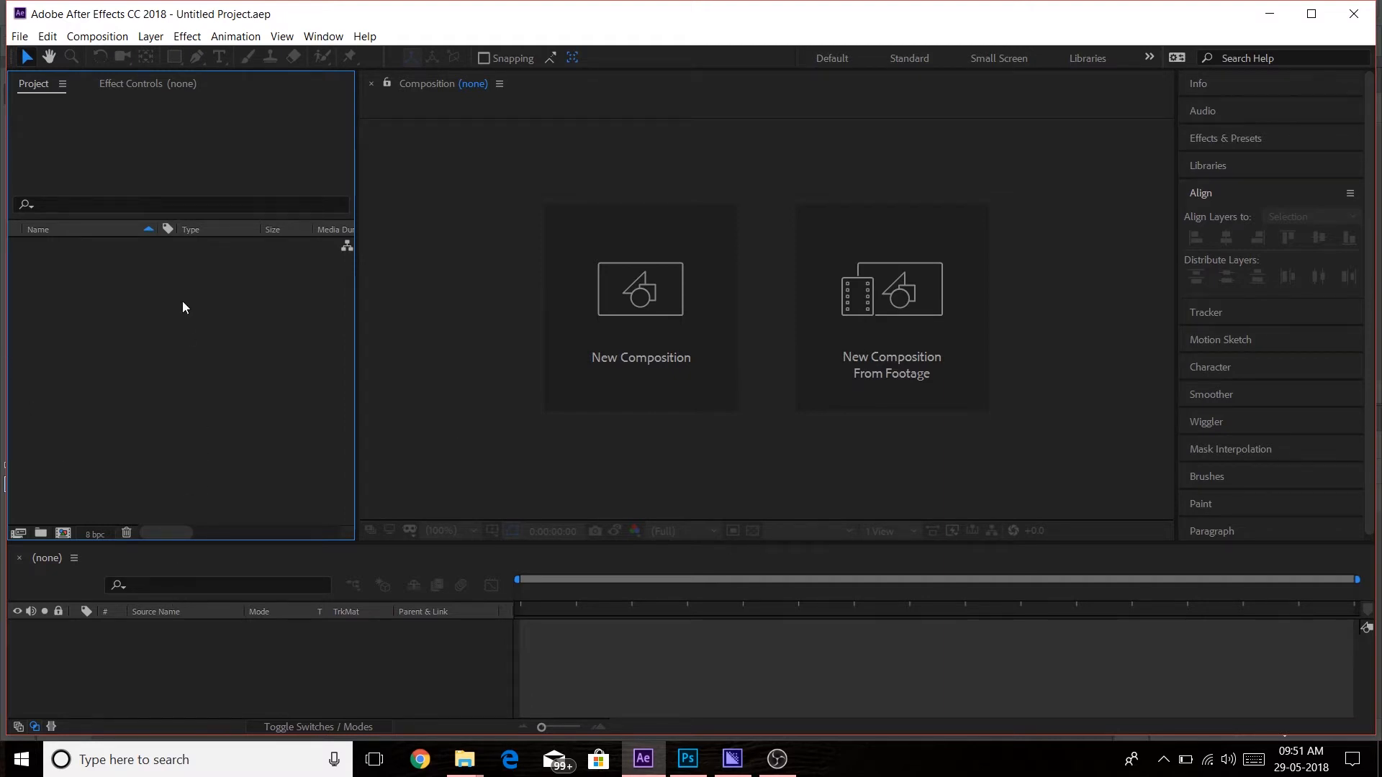
{"action": "left_click", "coordinate": [110, 39]}
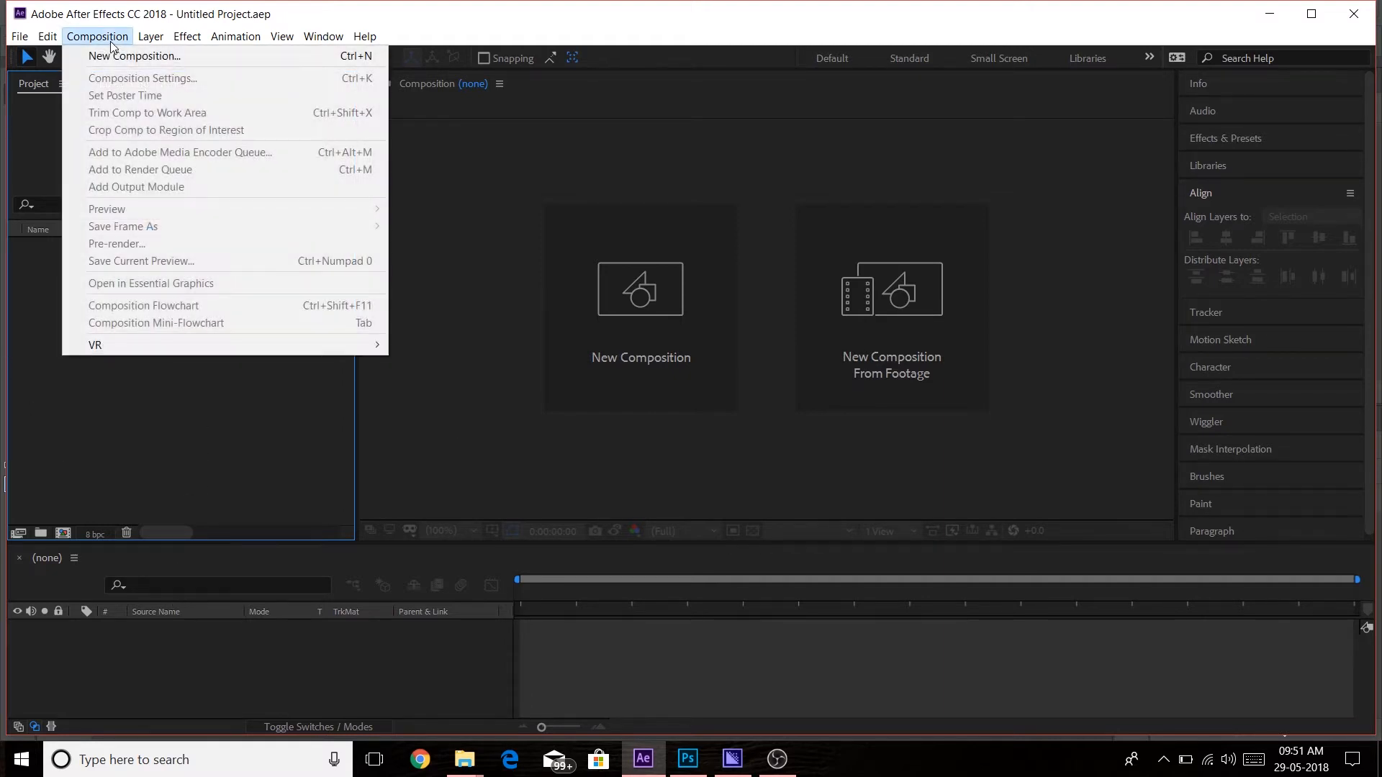
{"action": "left_click", "coordinate": [125, 62]}
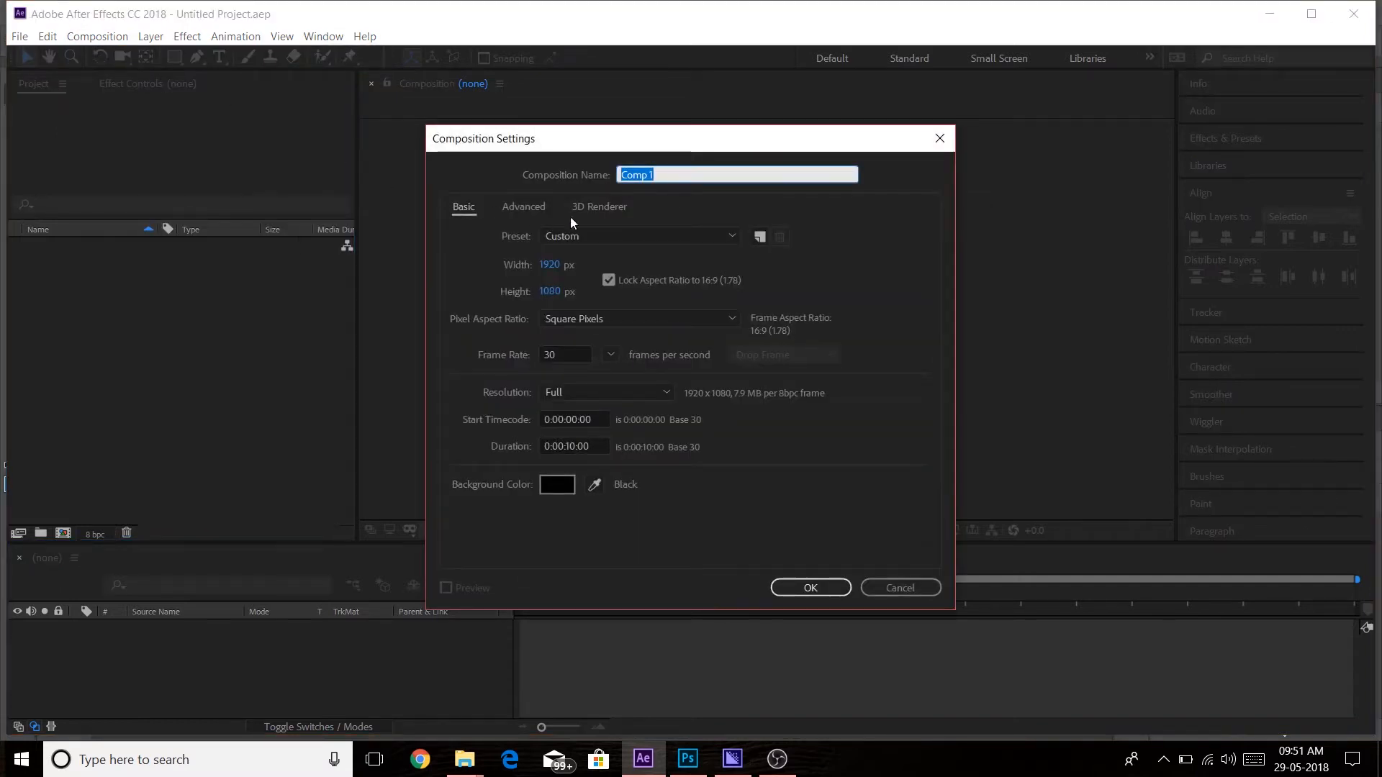
{"action": "left_click", "coordinate": [679, 174]}
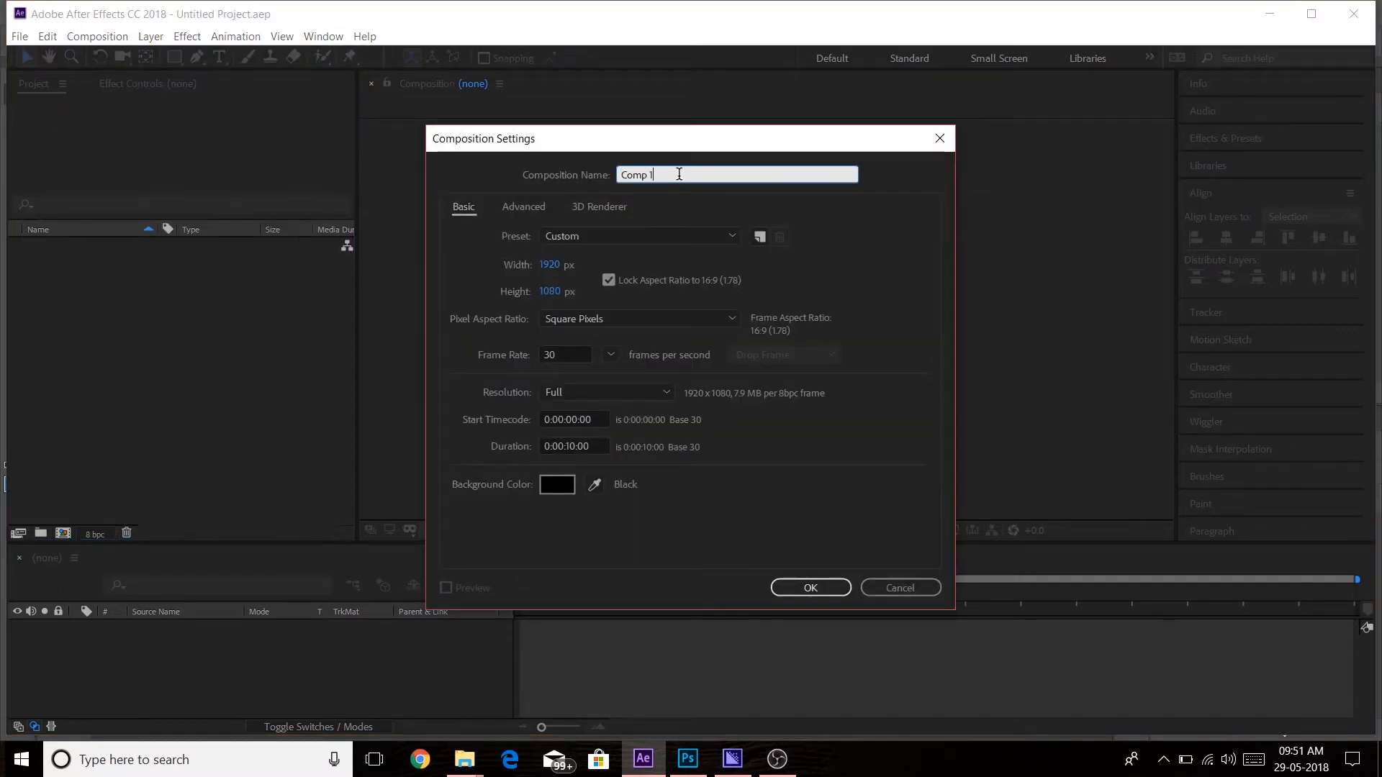
{"action": "key", "text": "BackSpace"}
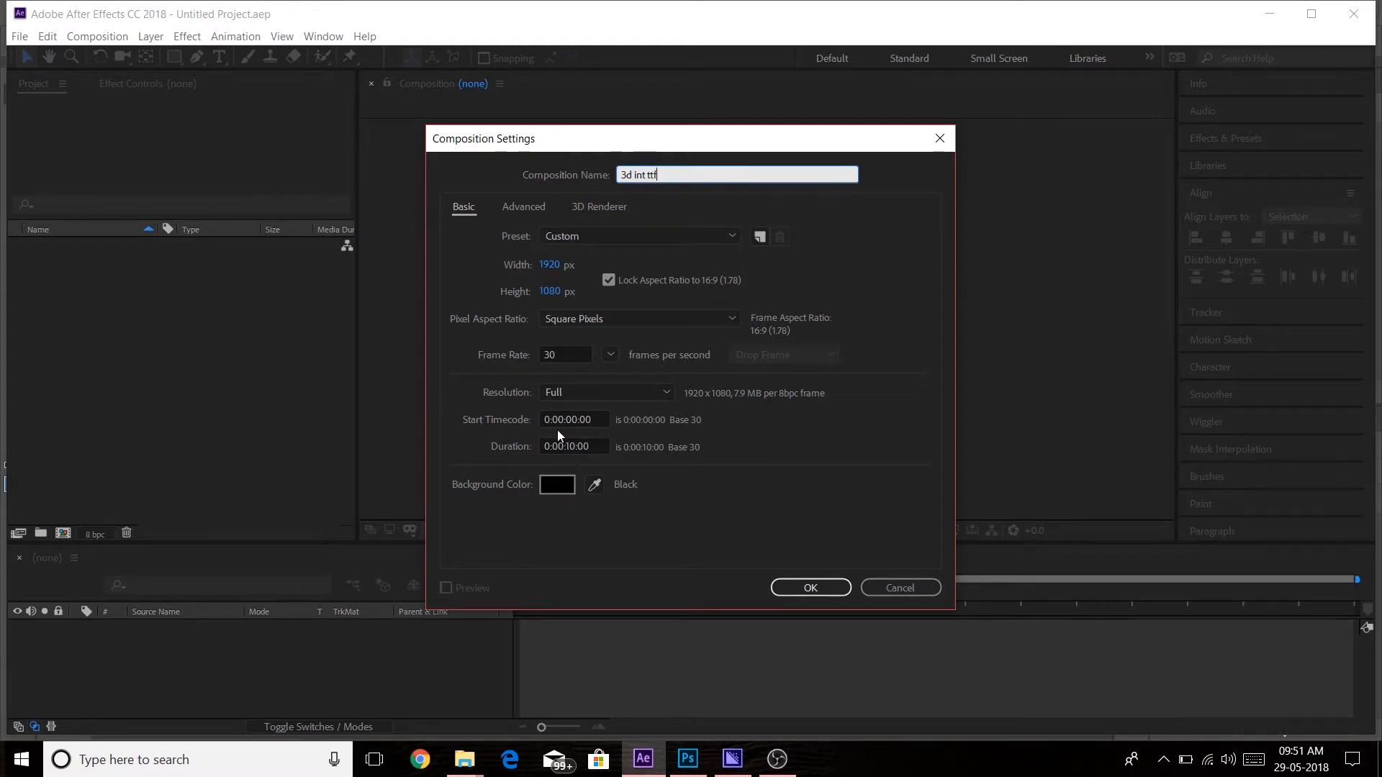
{"action": "left_click", "coordinate": [578, 447]}
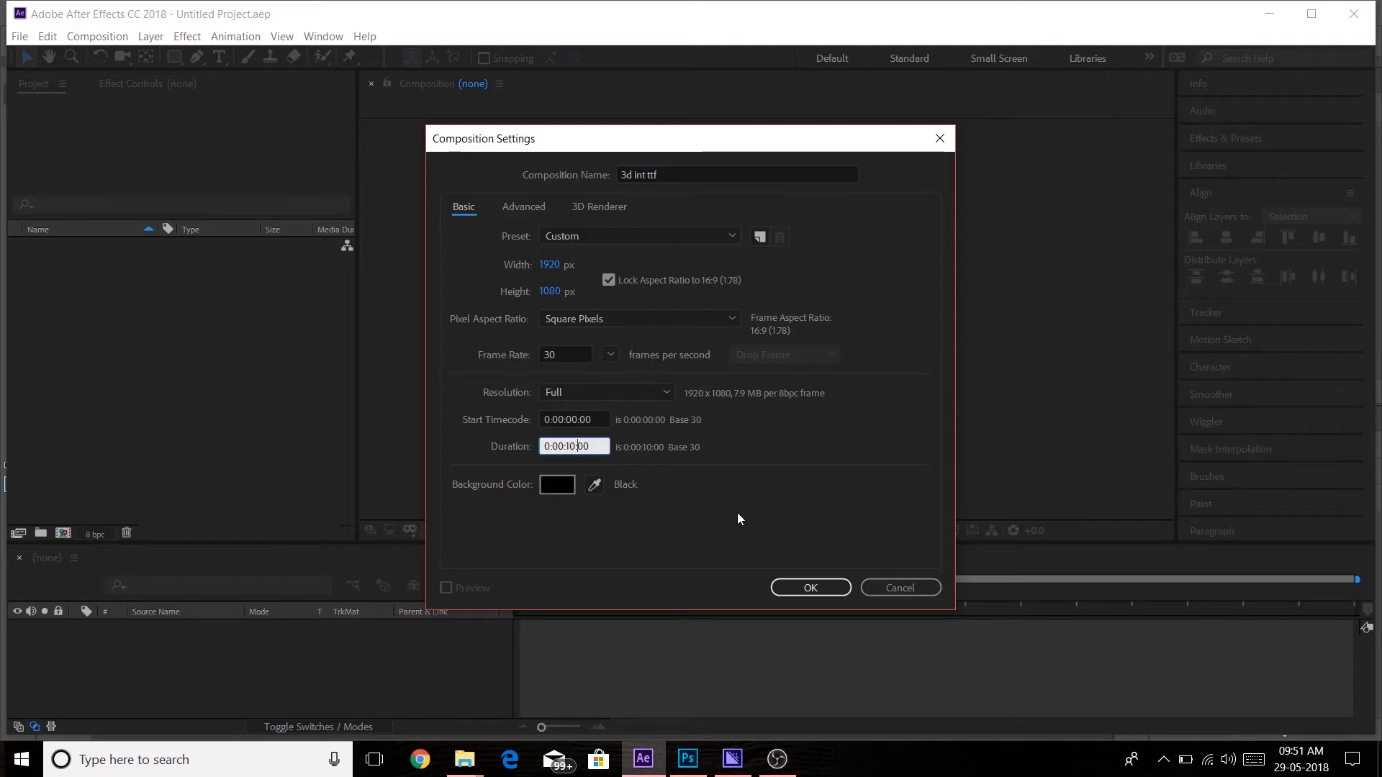
{"action": "left_click", "coordinate": [816, 585]}
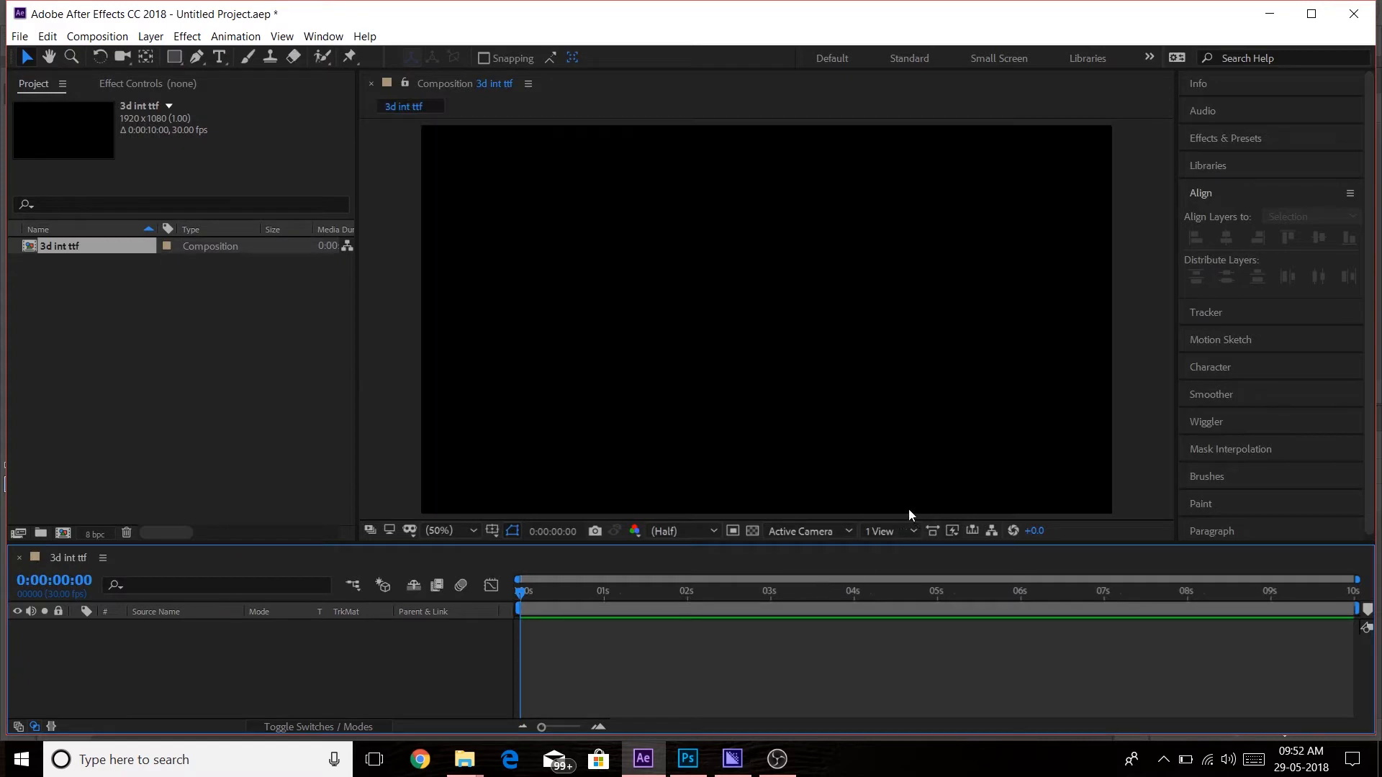
Add a new empty text layer to the 3d int ttf composition.
{"action": "scroll", "coordinate": [655, 515], "scroll_direction": "down", "scroll_amount": 5}
{"action": "scroll", "coordinate": [654, 516], "scroll_direction": "up", "scroll_amount": 5}
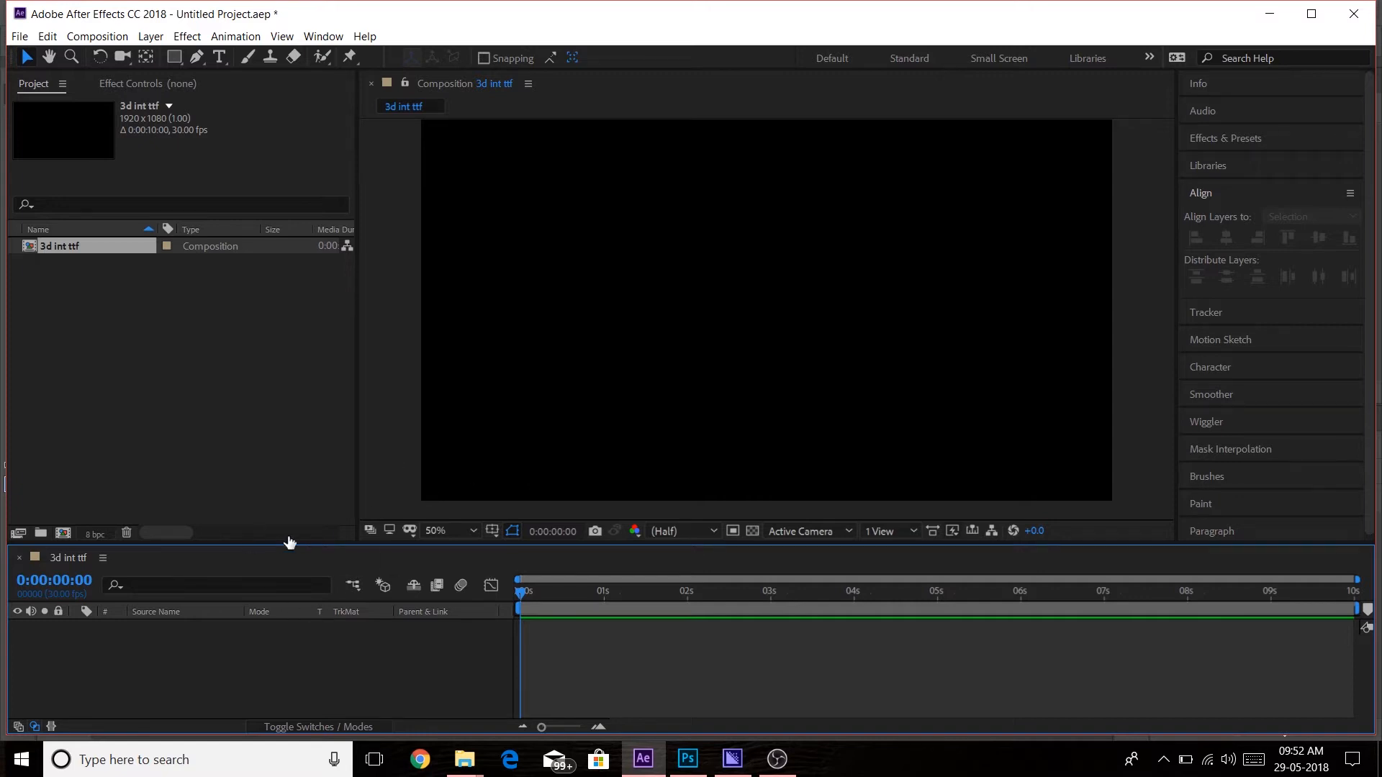
{"action": "right_click", "coordinate": [187, 682]}
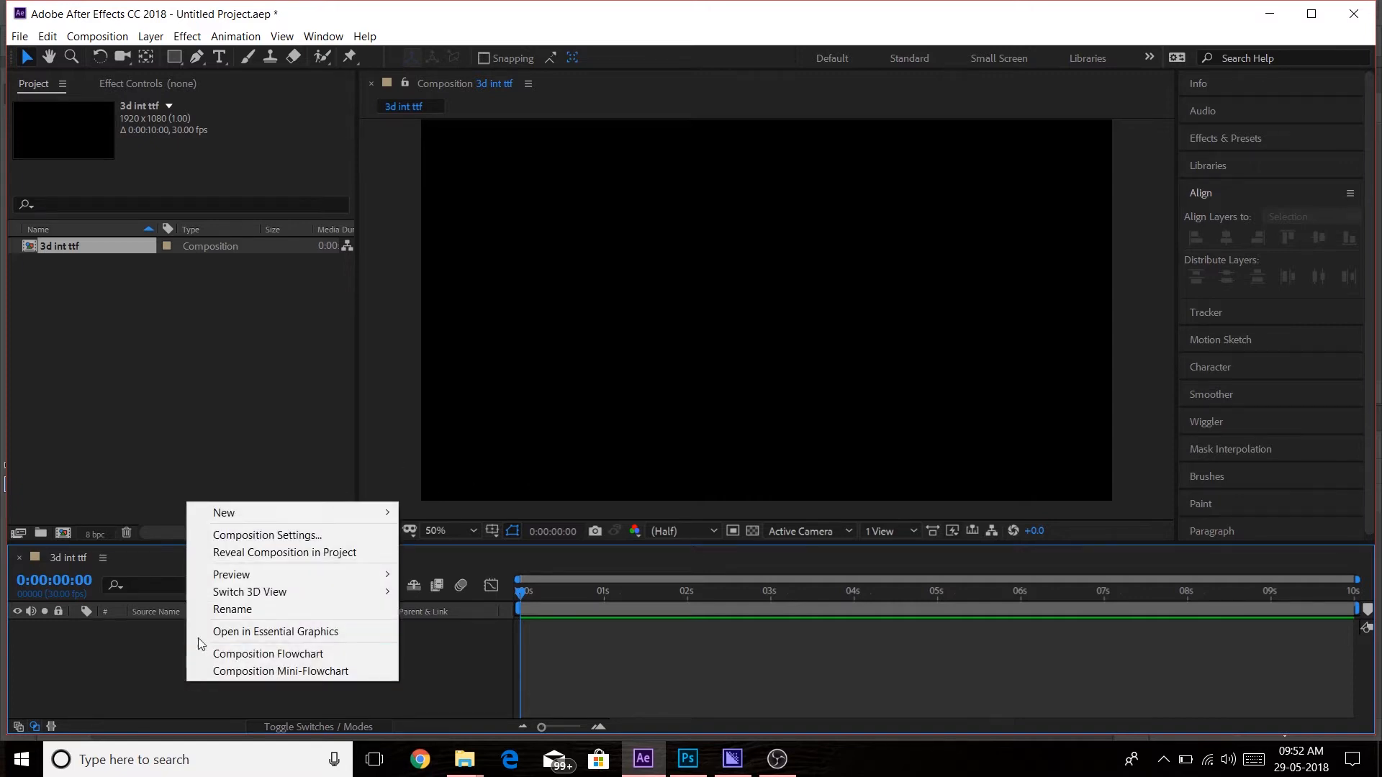
{"action": "left_click", "coordinate": [133, 652]}
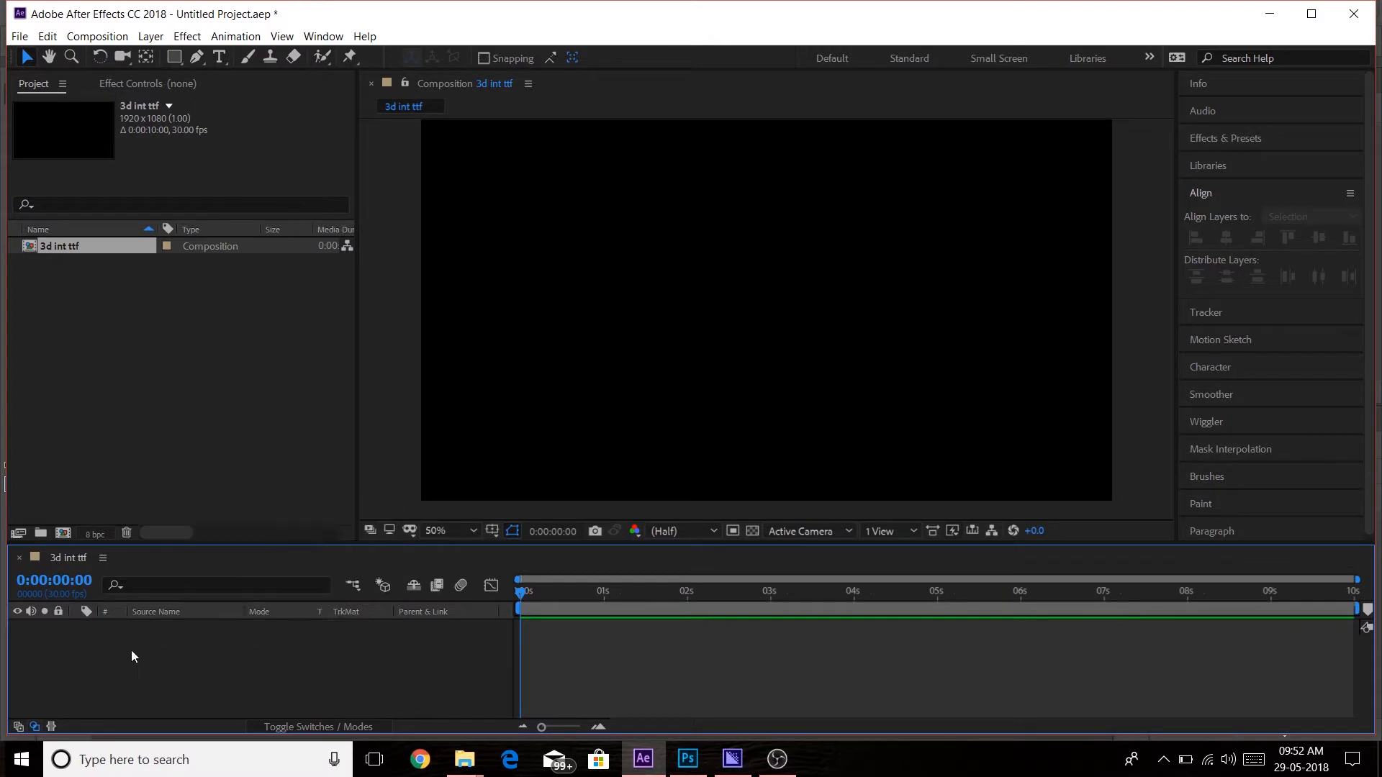
{"action": "right_click", "coordinate": [128, 640]}
{"action": "mouse_move", "coordinate": [230, 472]}
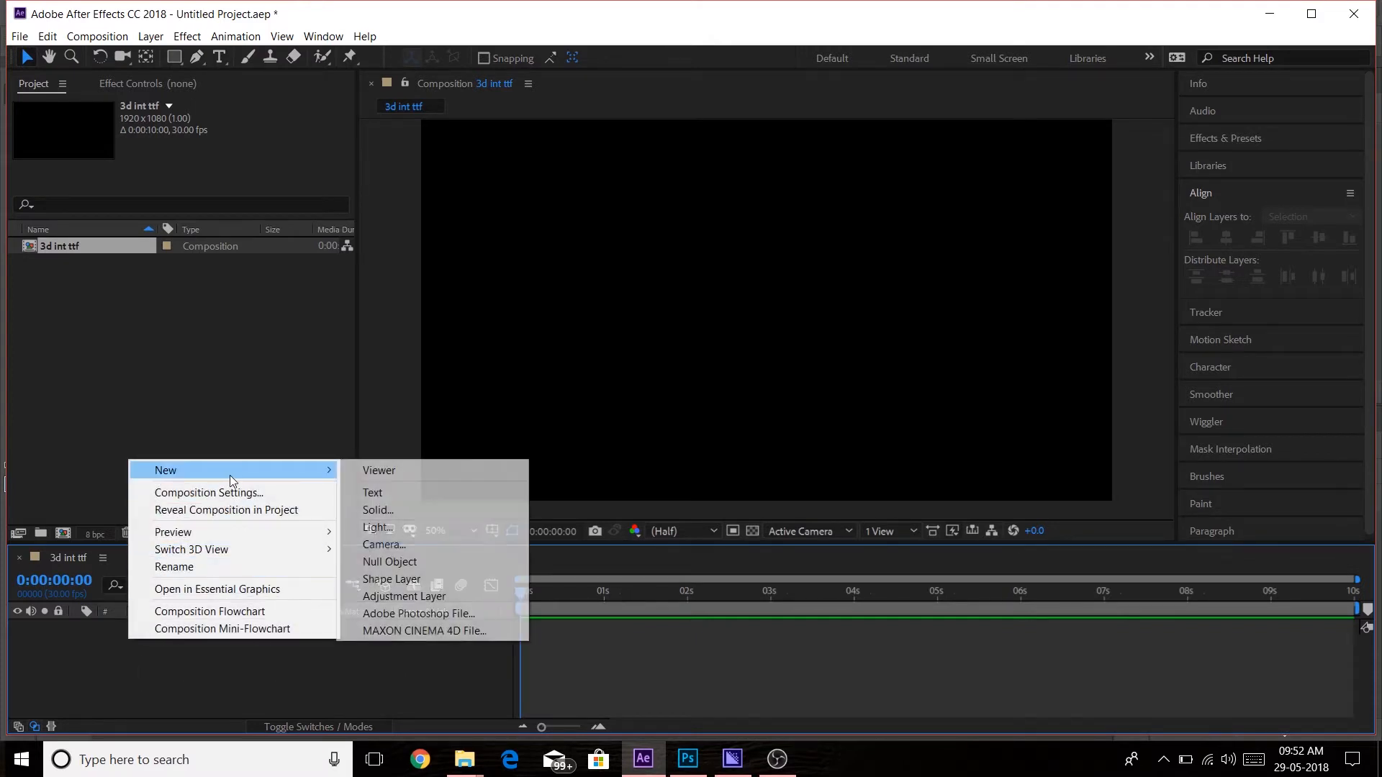
{"action": "left_click", "coordinate": [373, 491]}
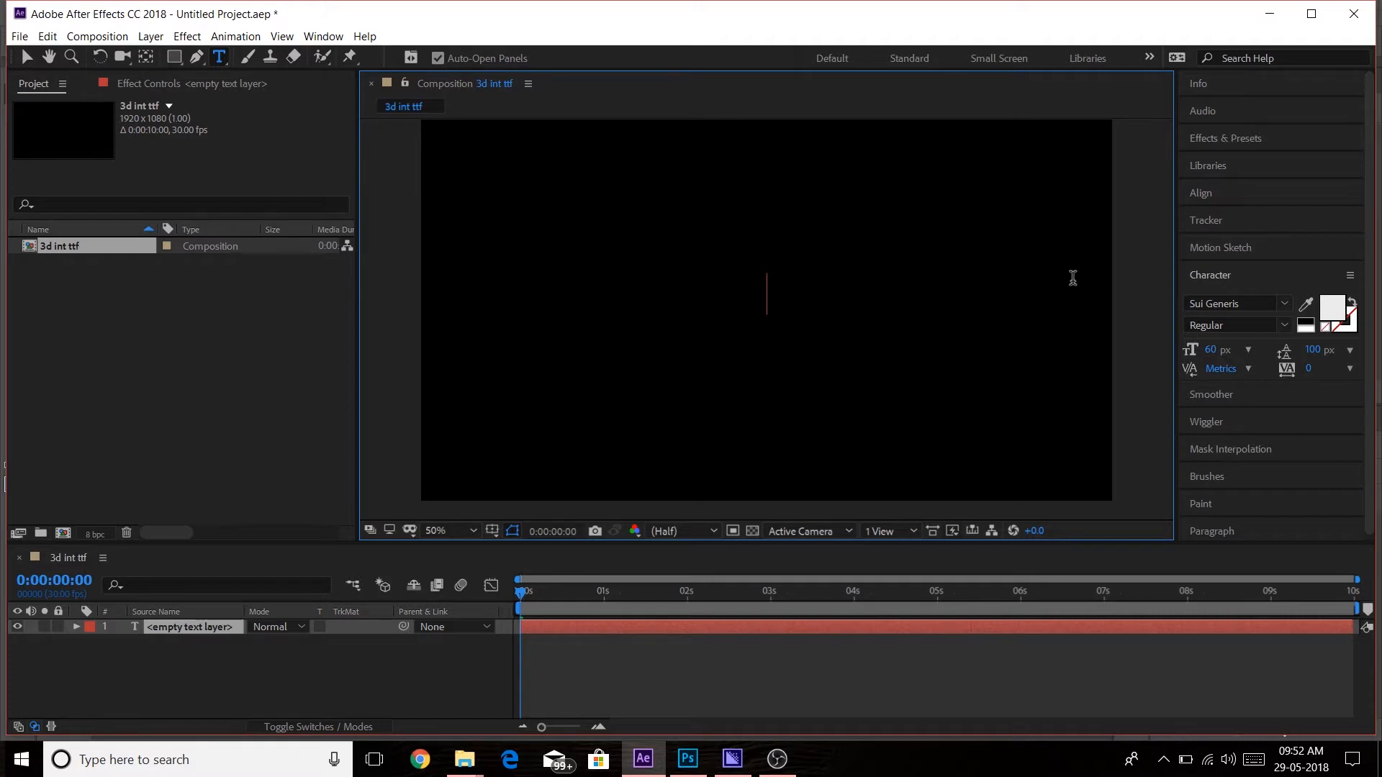
Enter the text TECH TO FUN in capitals in the empty text layer and finish text editing.
{"action": "type", "text": "t"}
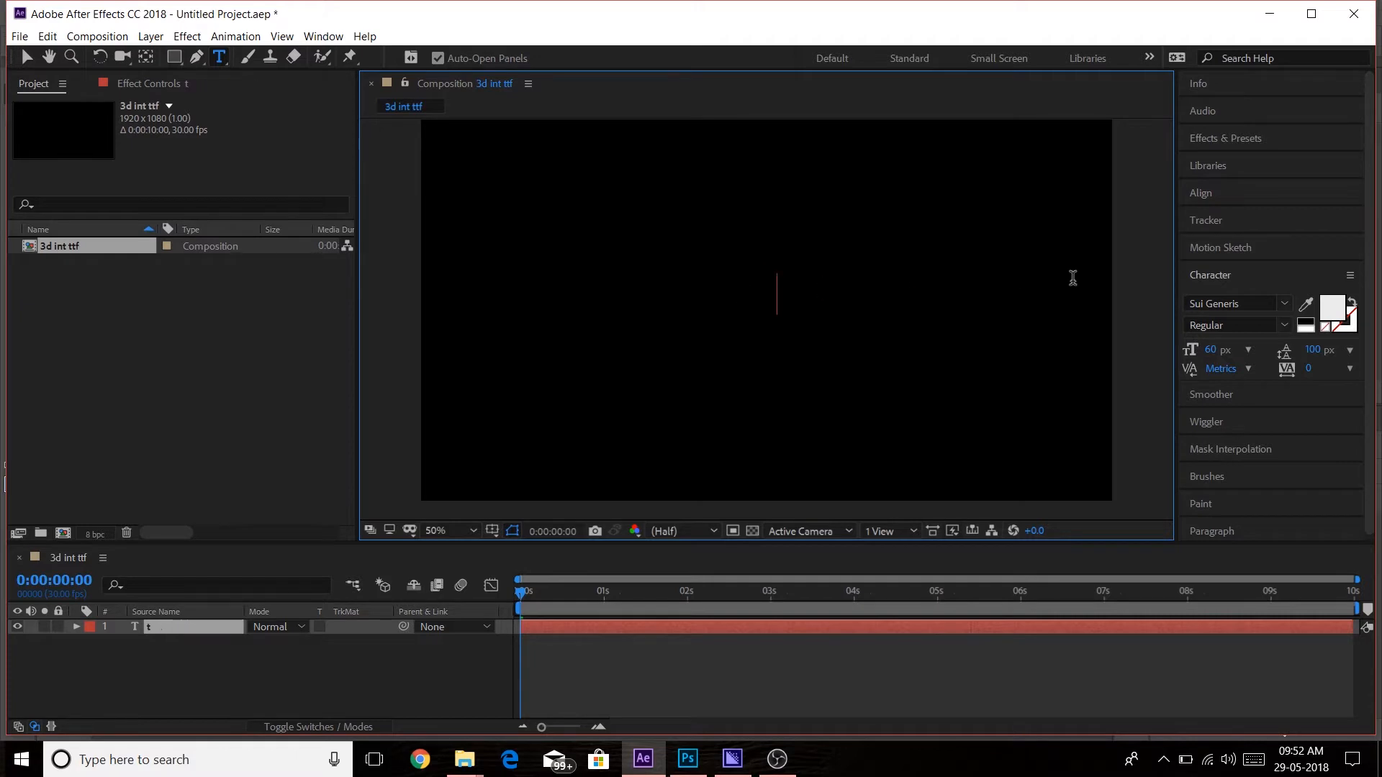
{"action": "key", "text": "BackSpace"}
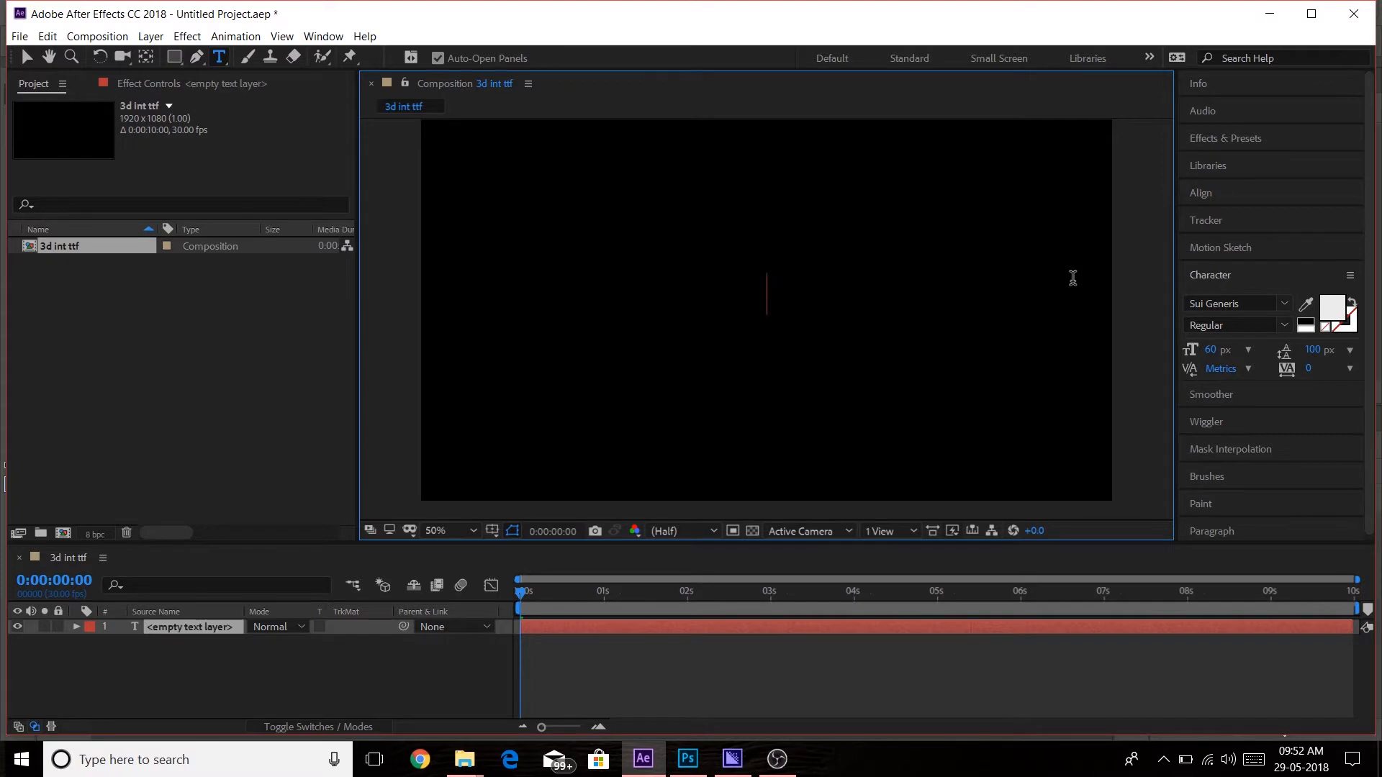
{"action": "type", "text": "T"}
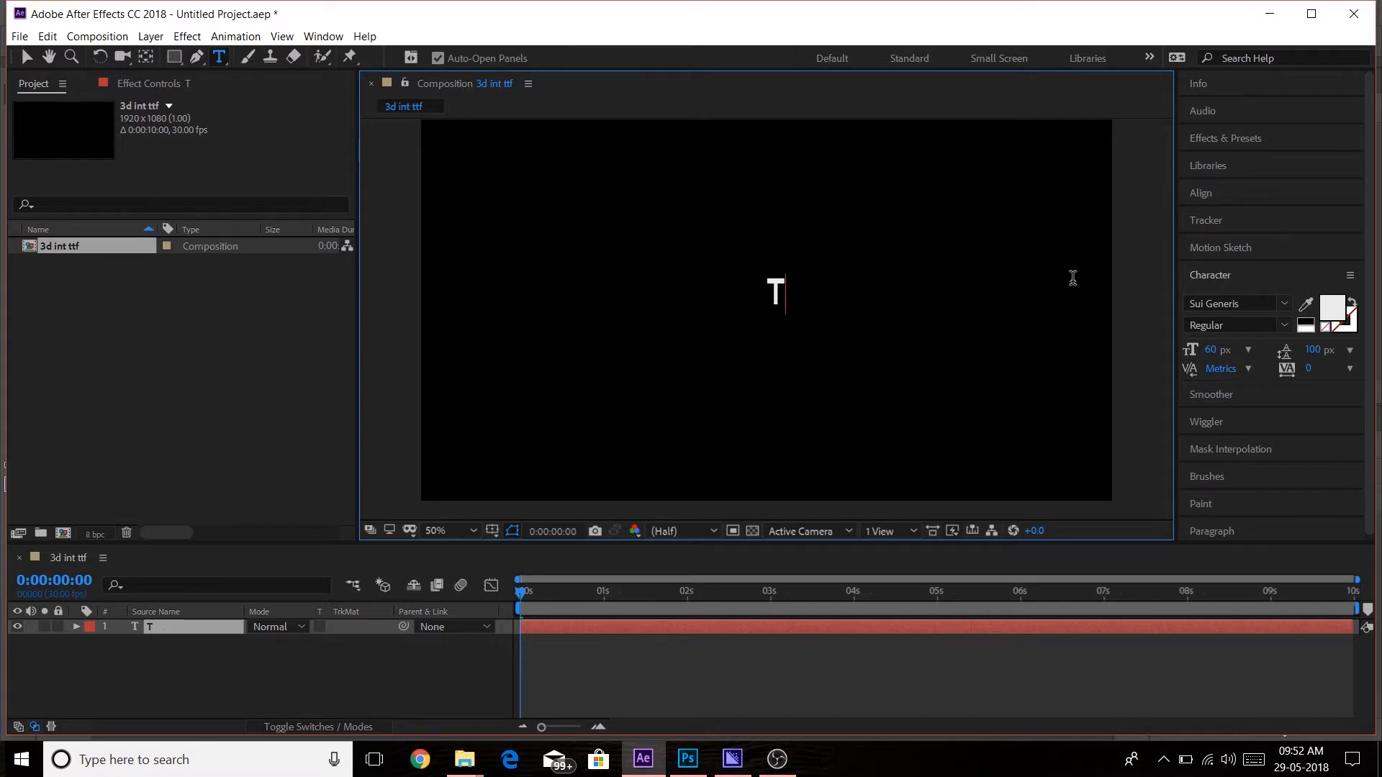
{"action": "type", "text": "ECH "}
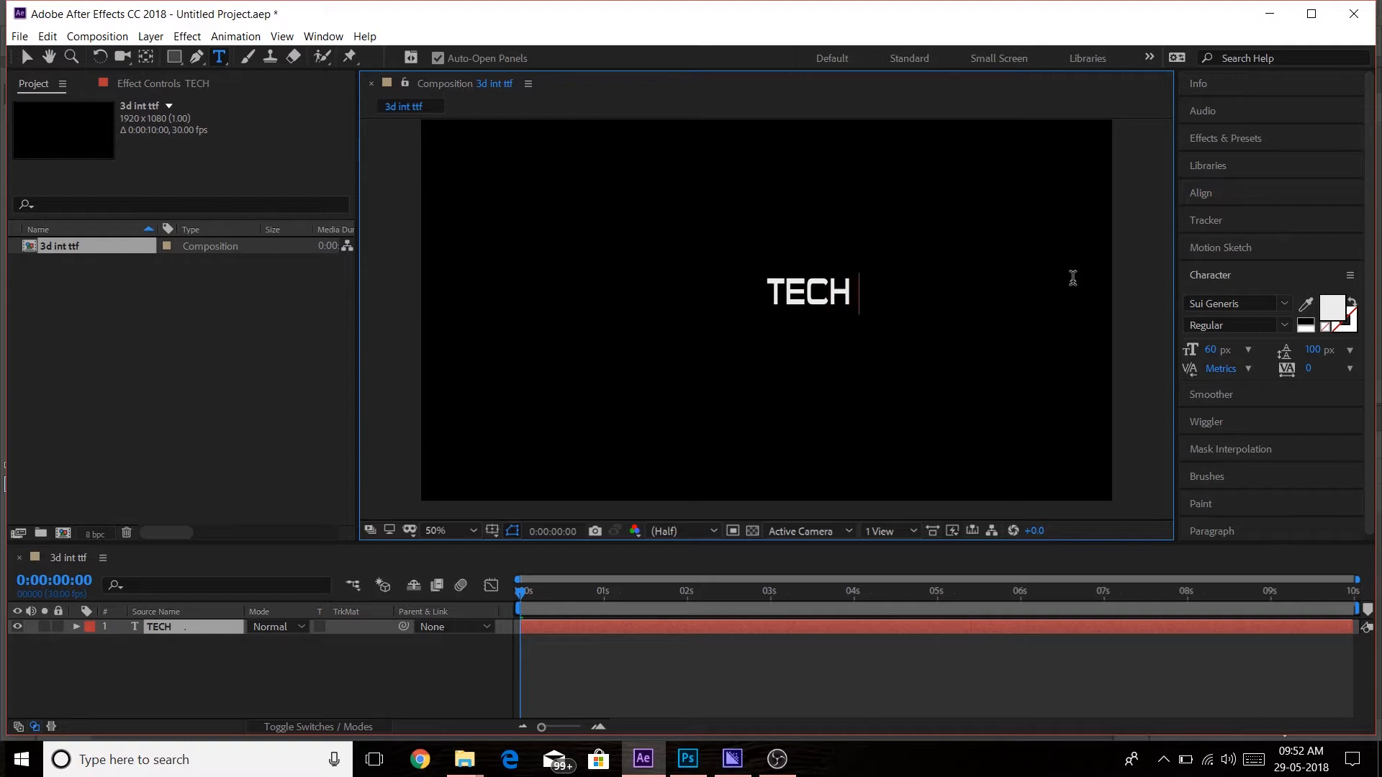
{"action": "type", "text": "TO "}
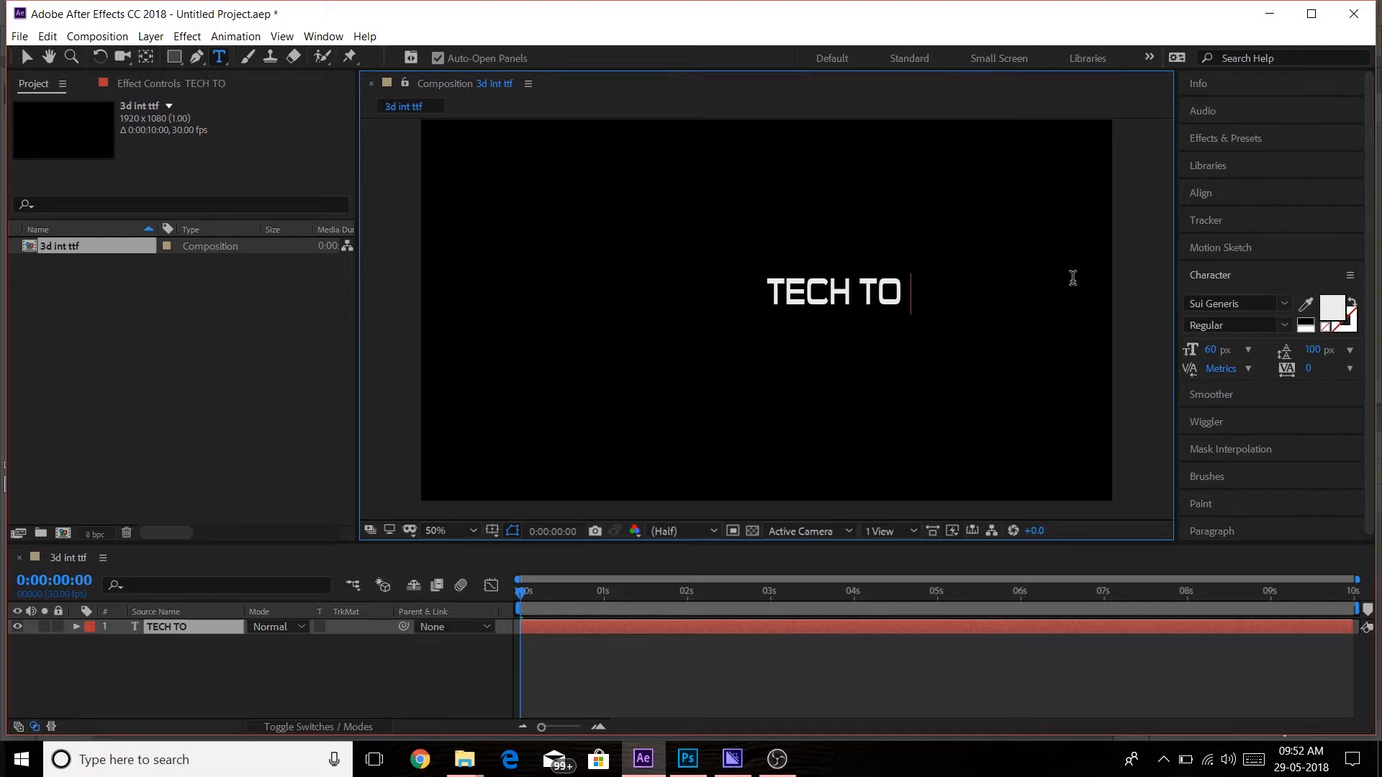
{"action": "type", "text": "FUN"}
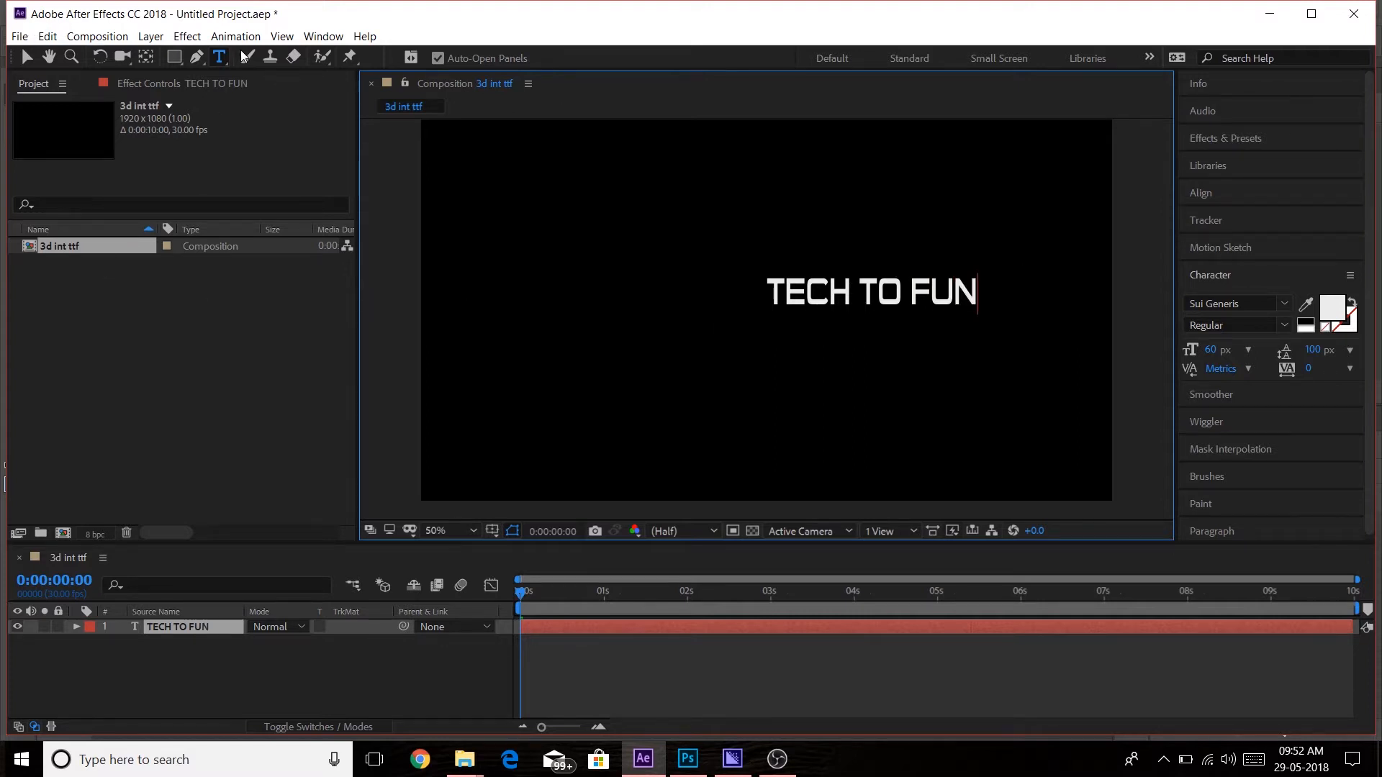
{"action": "left_click", "coordinate": [25, 58]}
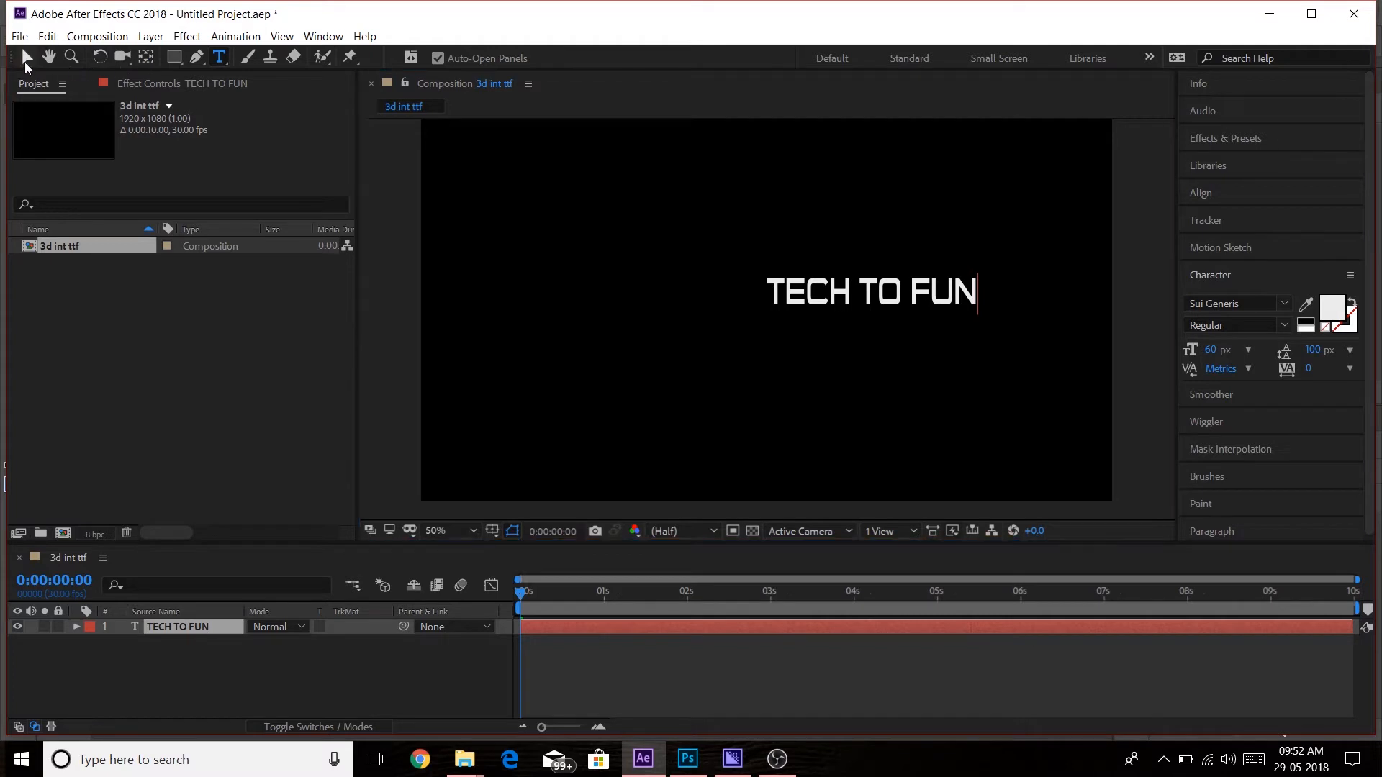
Move the TECH TO FUN text horizontally to near the middle of the frame and re-enable preview refresh.
{"action": "left_click_drag", "start_coordinate": [814, 293], "coordinate": [698, 291]}
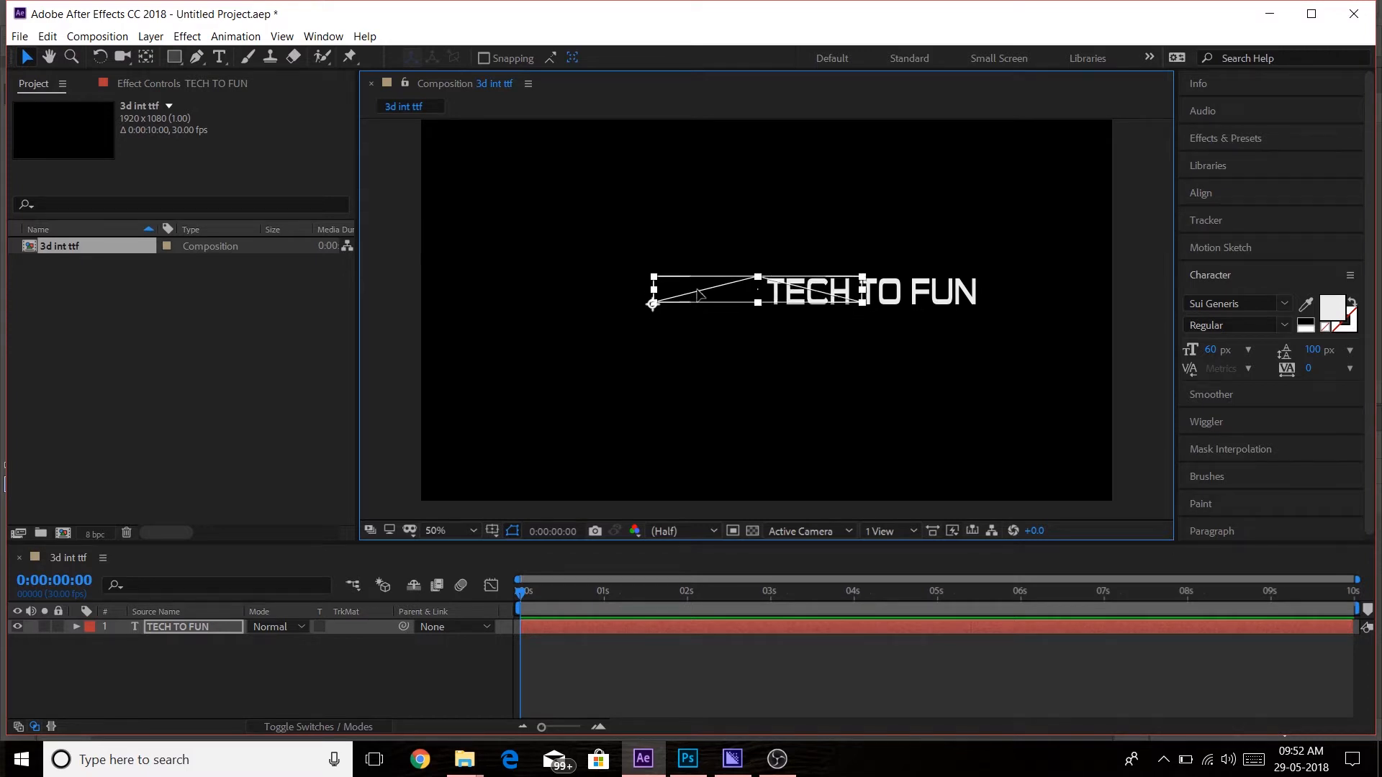
{"action": "key", "text": "Caps_Lock"}
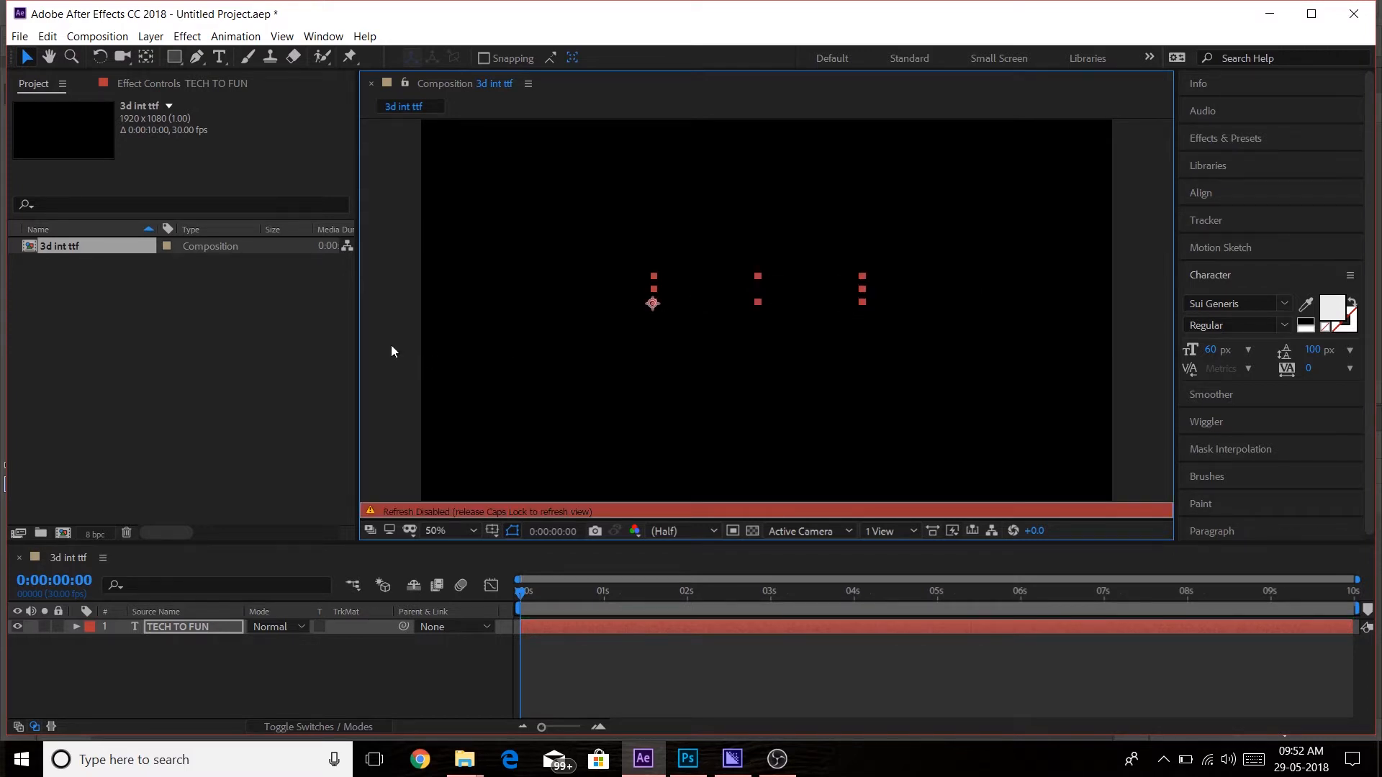
{"action": "key", "text": "Caps_Lock"}
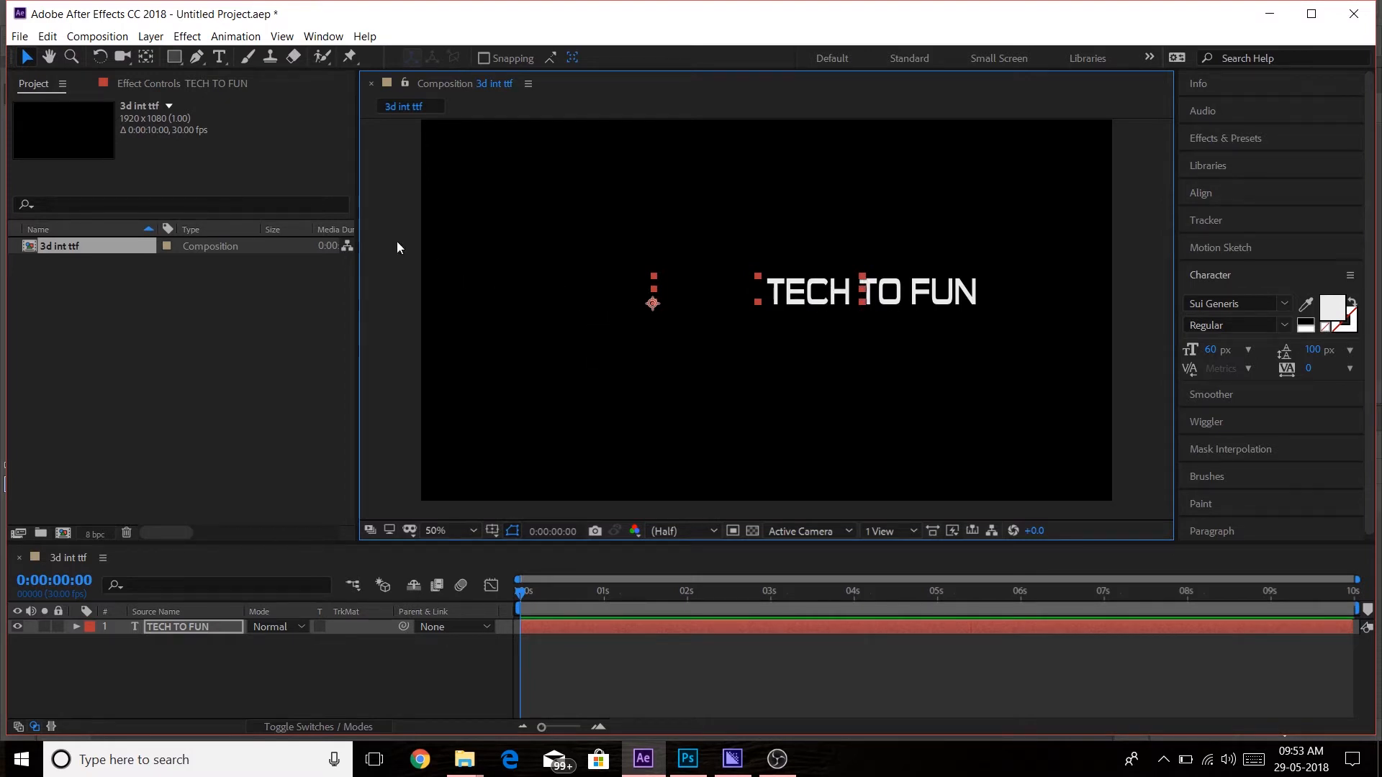
Move the anchor point of the TECH TO FUN layer to the centre of its text with the Pan Behind tool.
{"action": "left_click", "coordinate": [745, 303]}
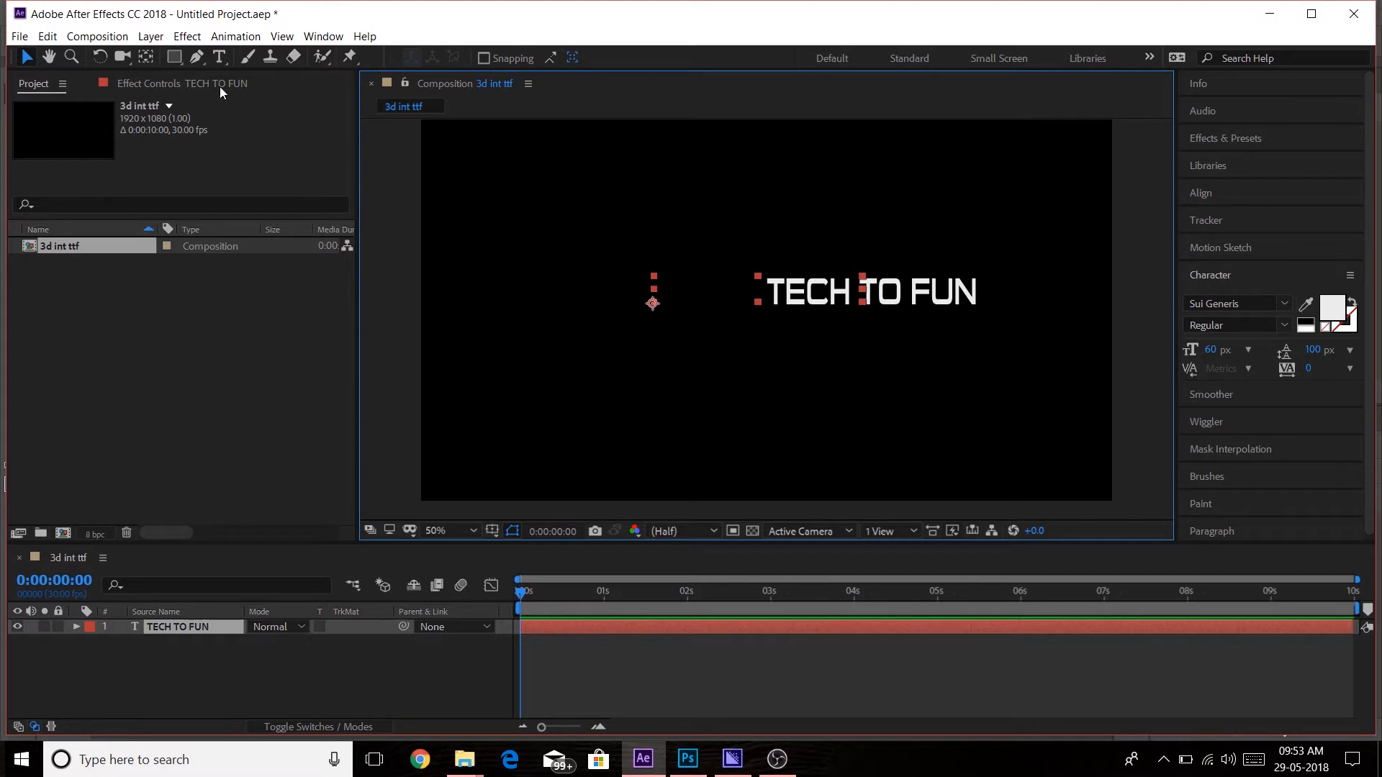
{"action": "left_click", "coordinate": [147, 58]}
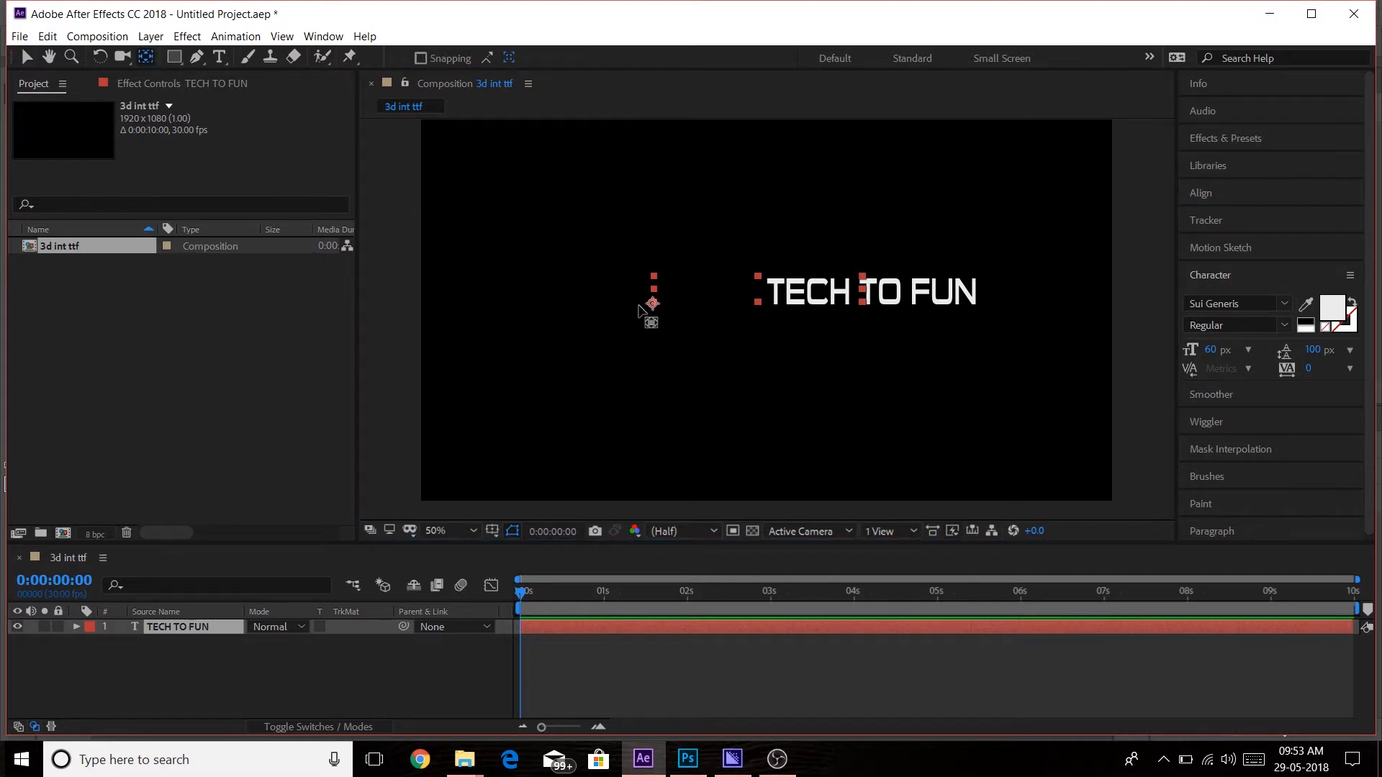
{"action": "left_click_drag", "start_coordinate": [652, 303], "coordinate": [755, 293]}
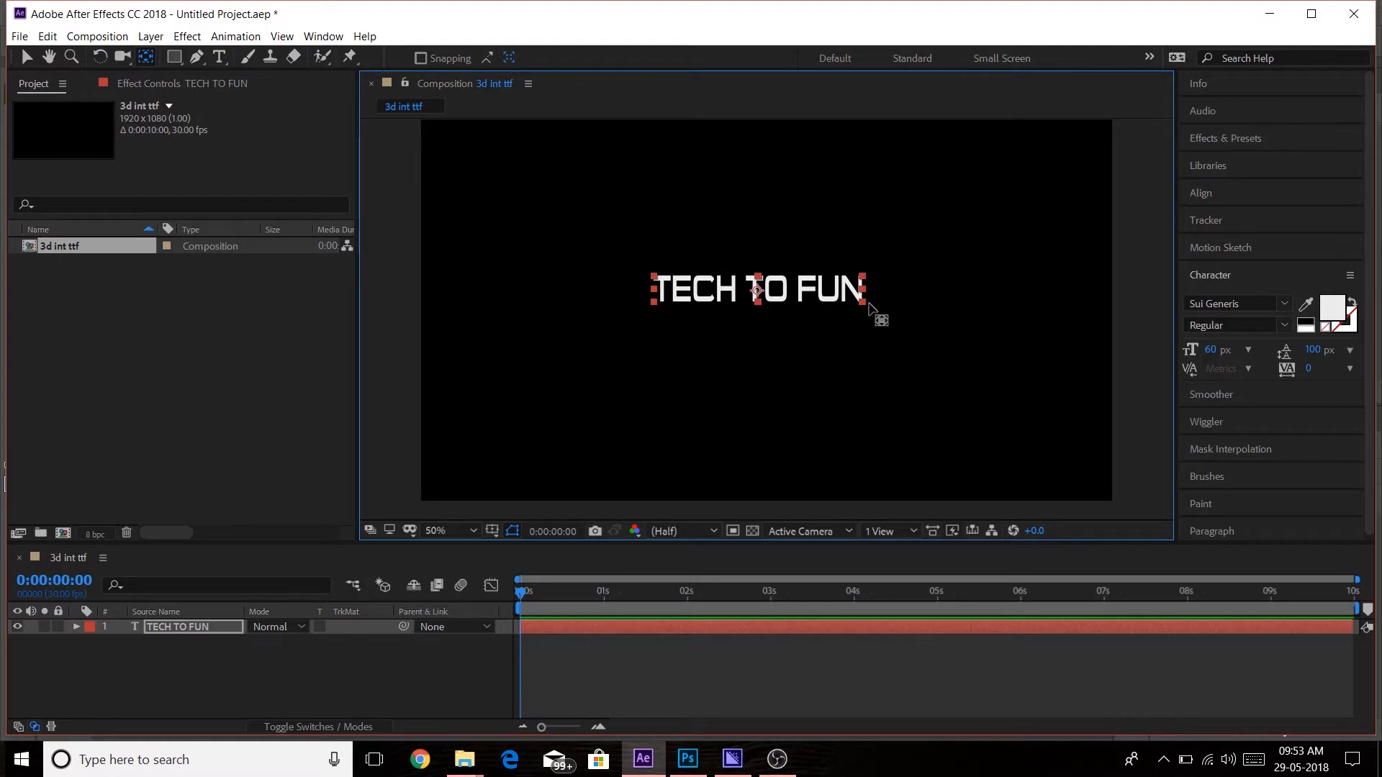
Scale up the TECH TO FUN text from its corner to about half of the frame width.
{"action": "left_click", "coordinate": [870, 311]}
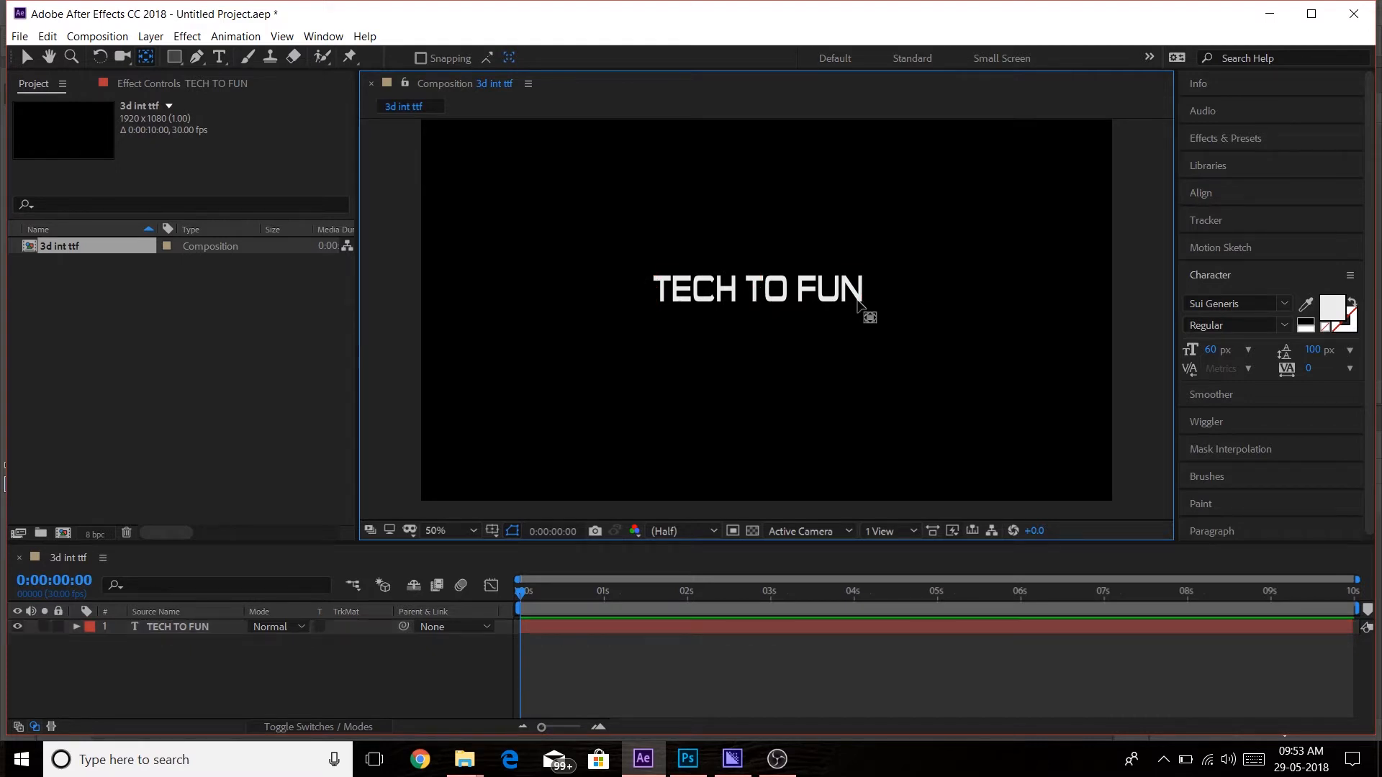
{"action": "left_click", "coordinate": [863, 300]}
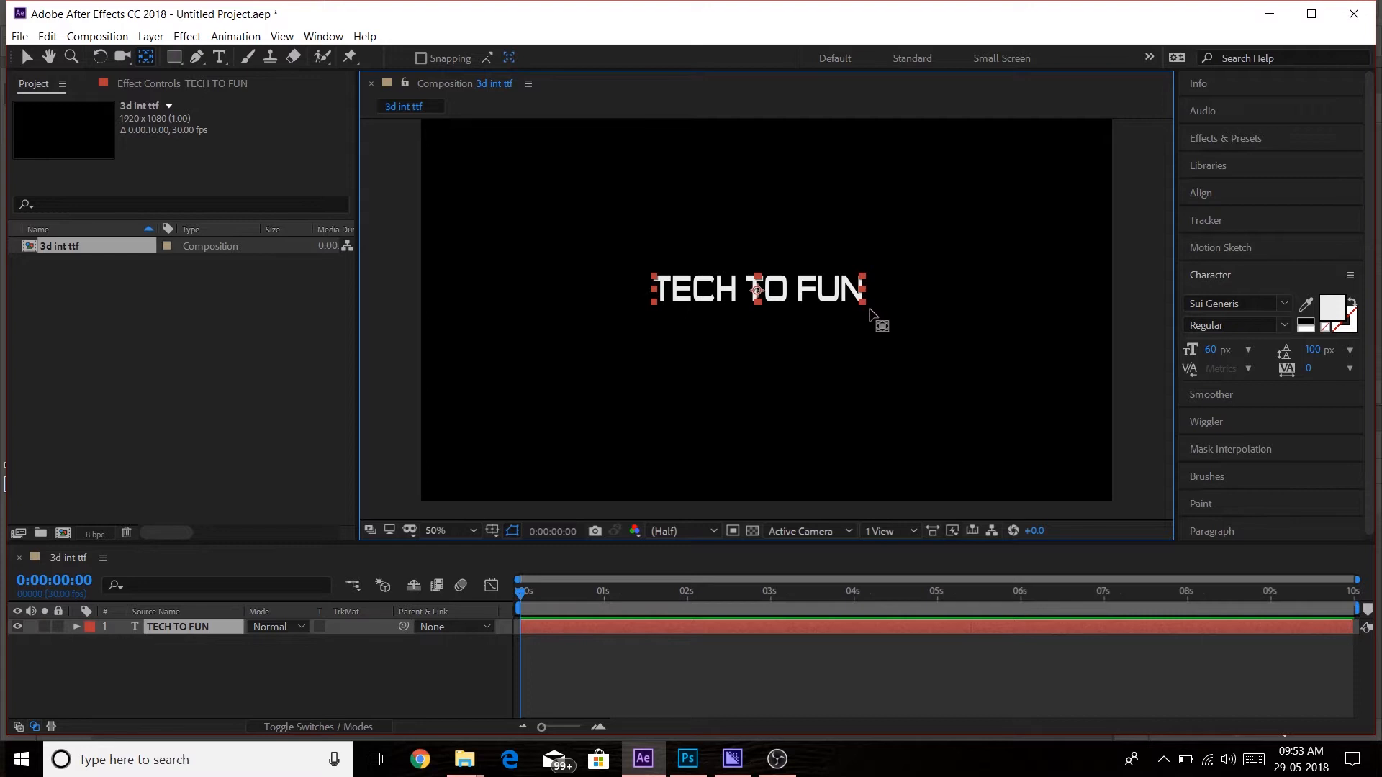
{"action": "left_click", "coordinate": [868, 308]}
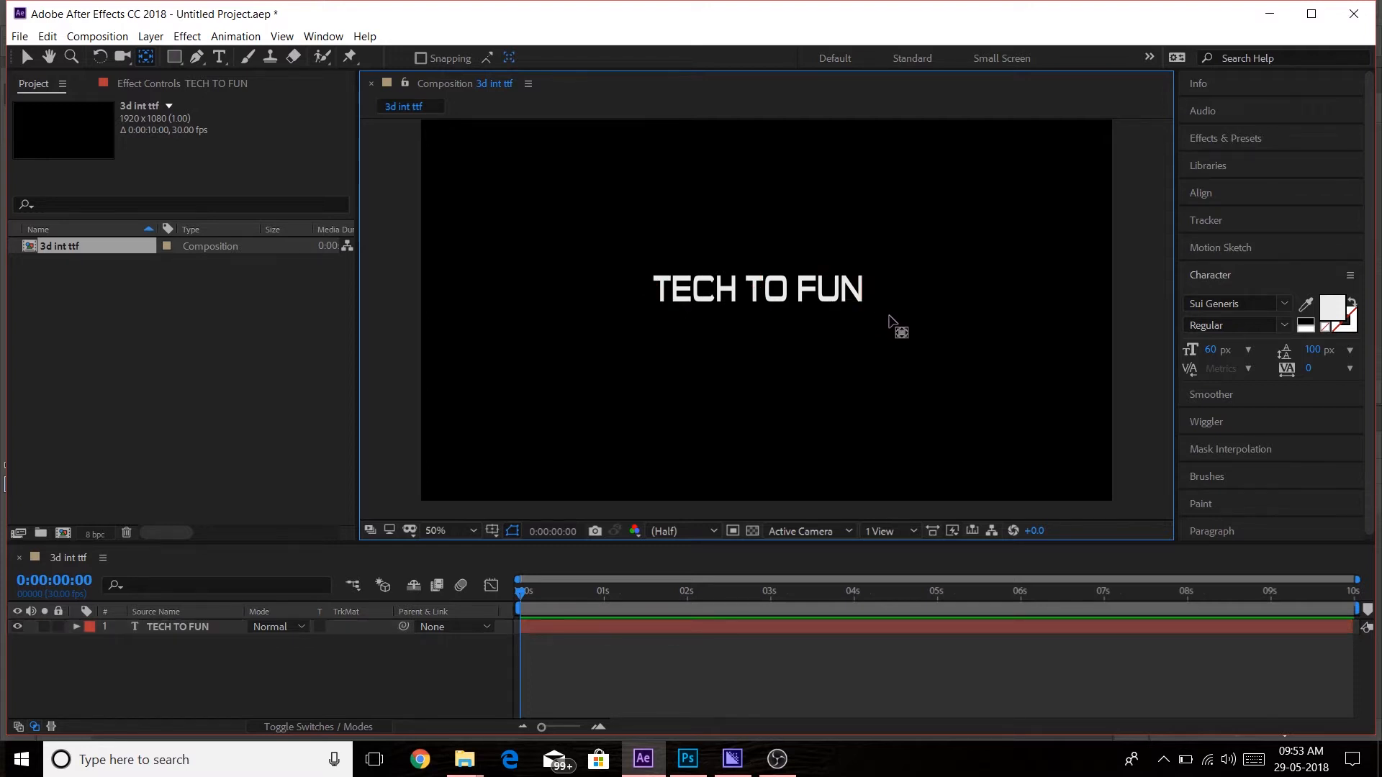
{"action": "left_click", "coordinate": [861, 300]}
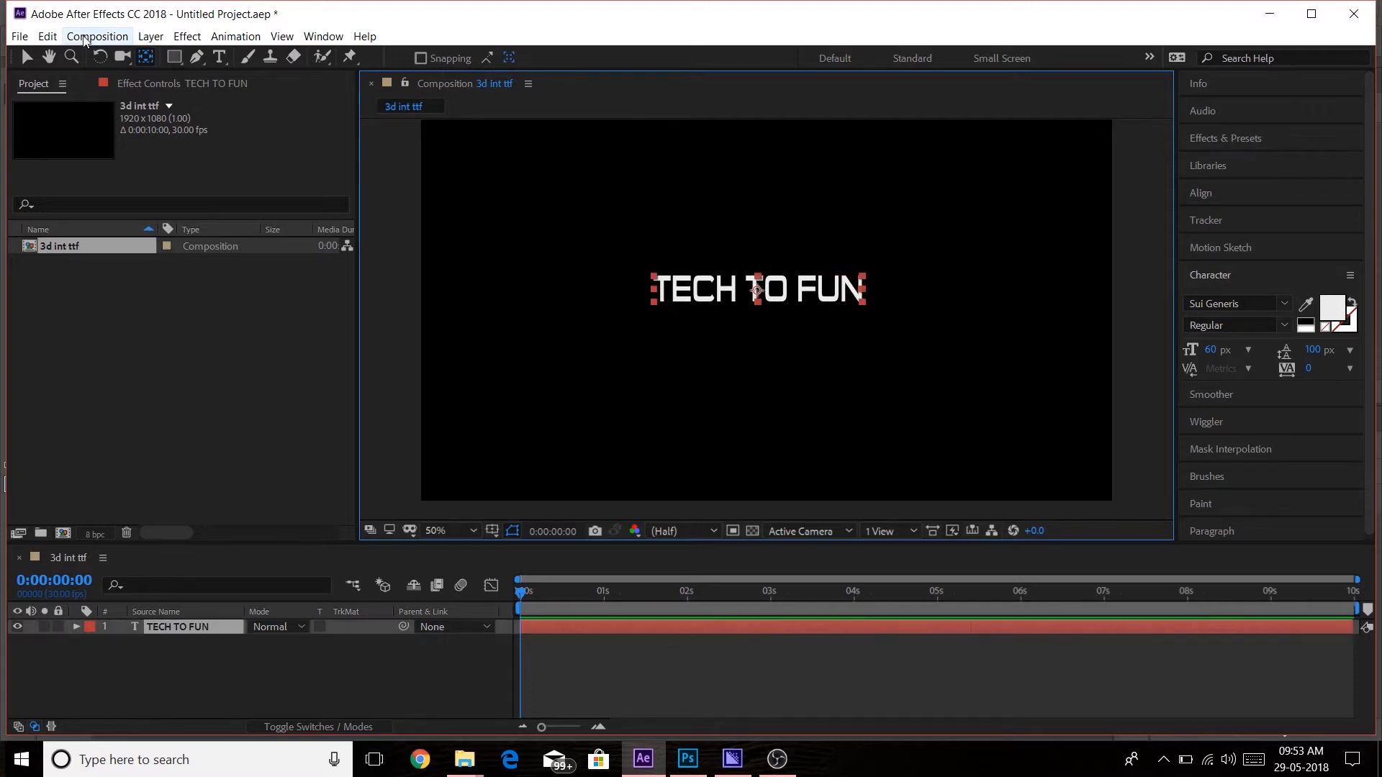
{"action": "left_click", "coordinate": [27, 56]}
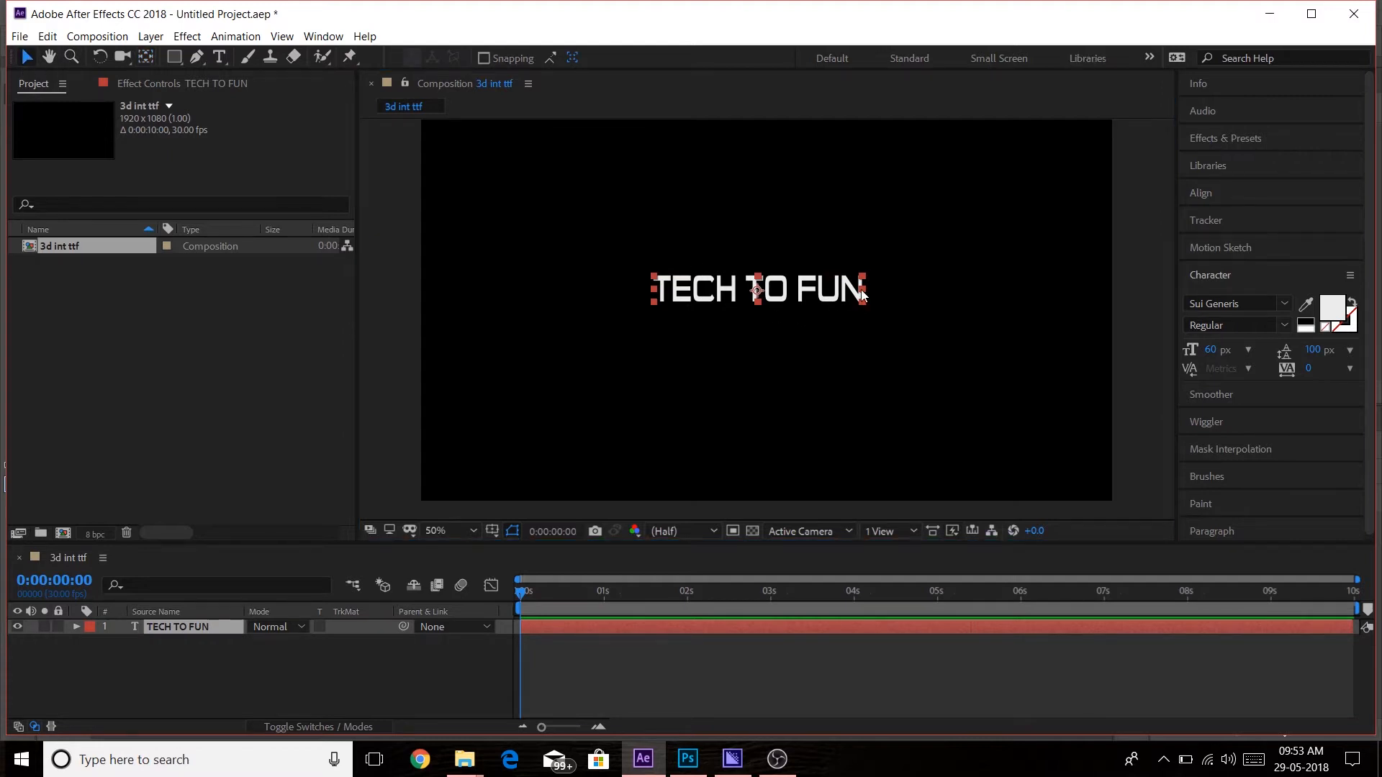
{"action": "left_click", "coordinate": [869, 307]}
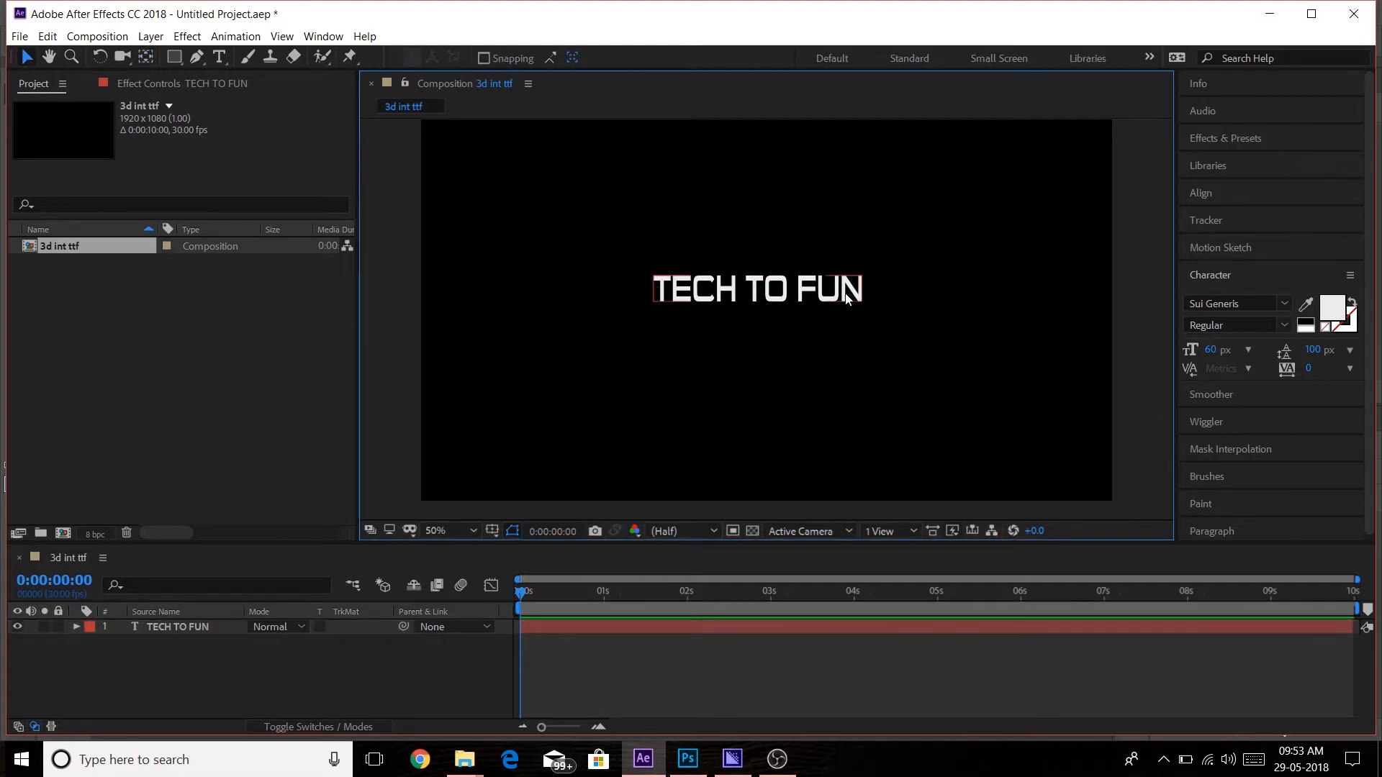
{"action": "left_click", "coordinate": [861, 301]}
{"action": "left_click_drag", "start_coordinate": [861, 300], "coordinate": [928, 372]}
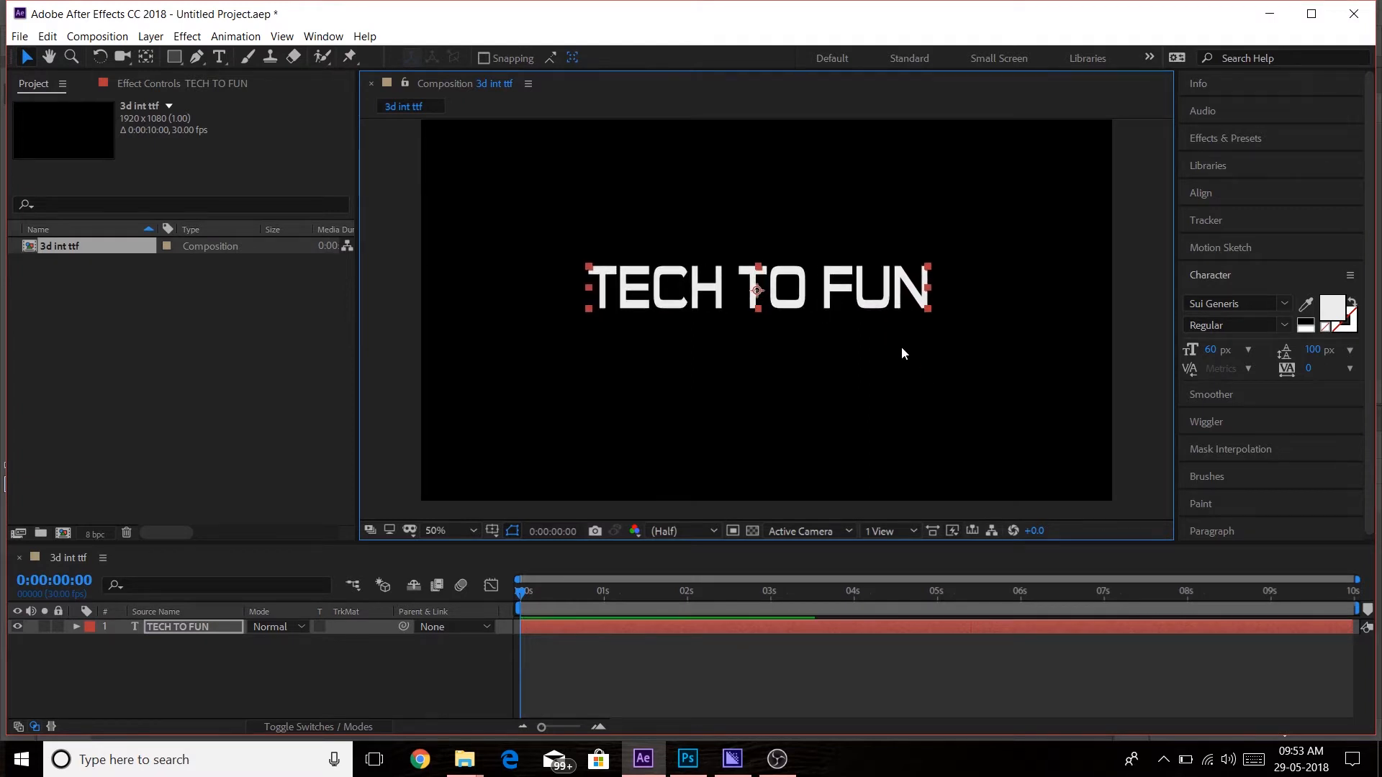
Align the TECH TO FUN layer to the horizontal and vertical centre of the composition.
{"action": "left_click", "coordinate": [1217, 193]}
{"action": "left_click", "coordinate": [1226, 239]}
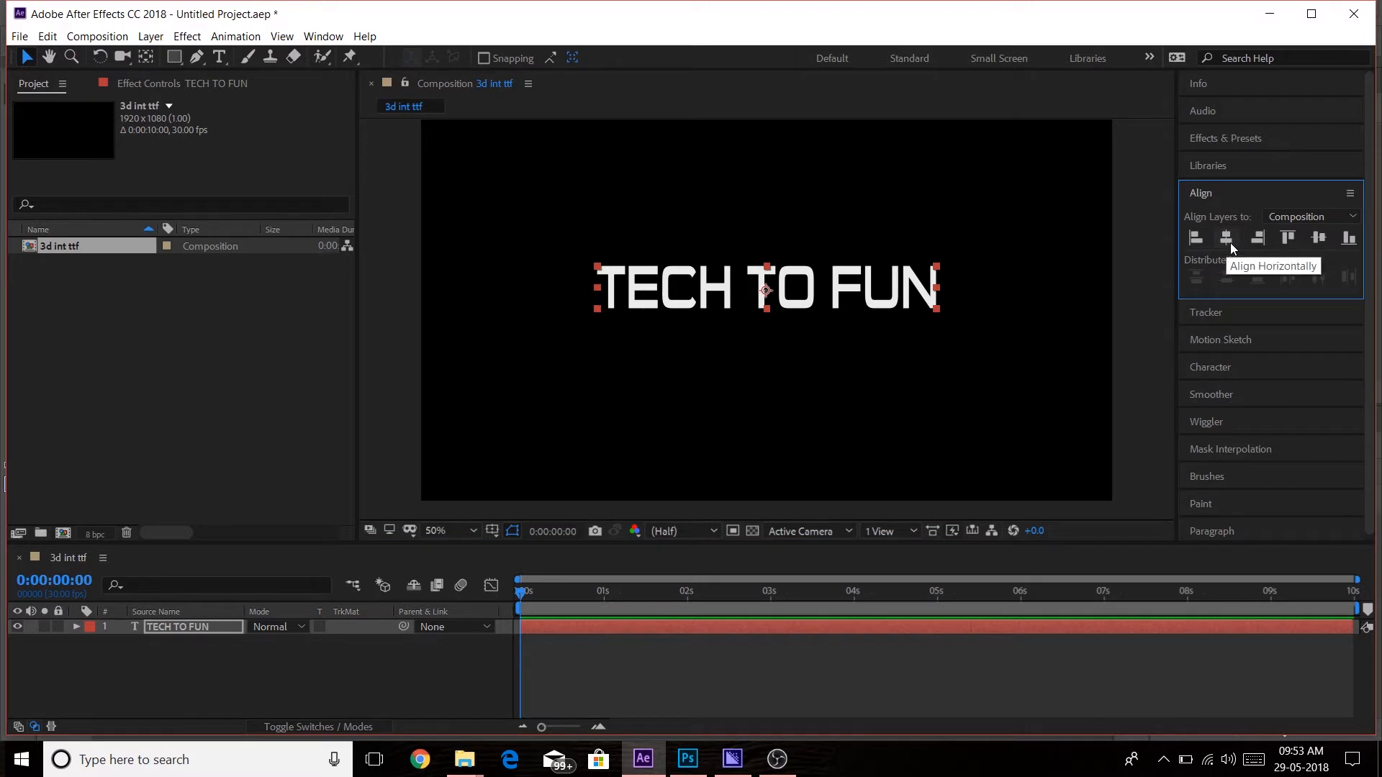
{"action": "left_click", "coordinate": [1316, 238]}
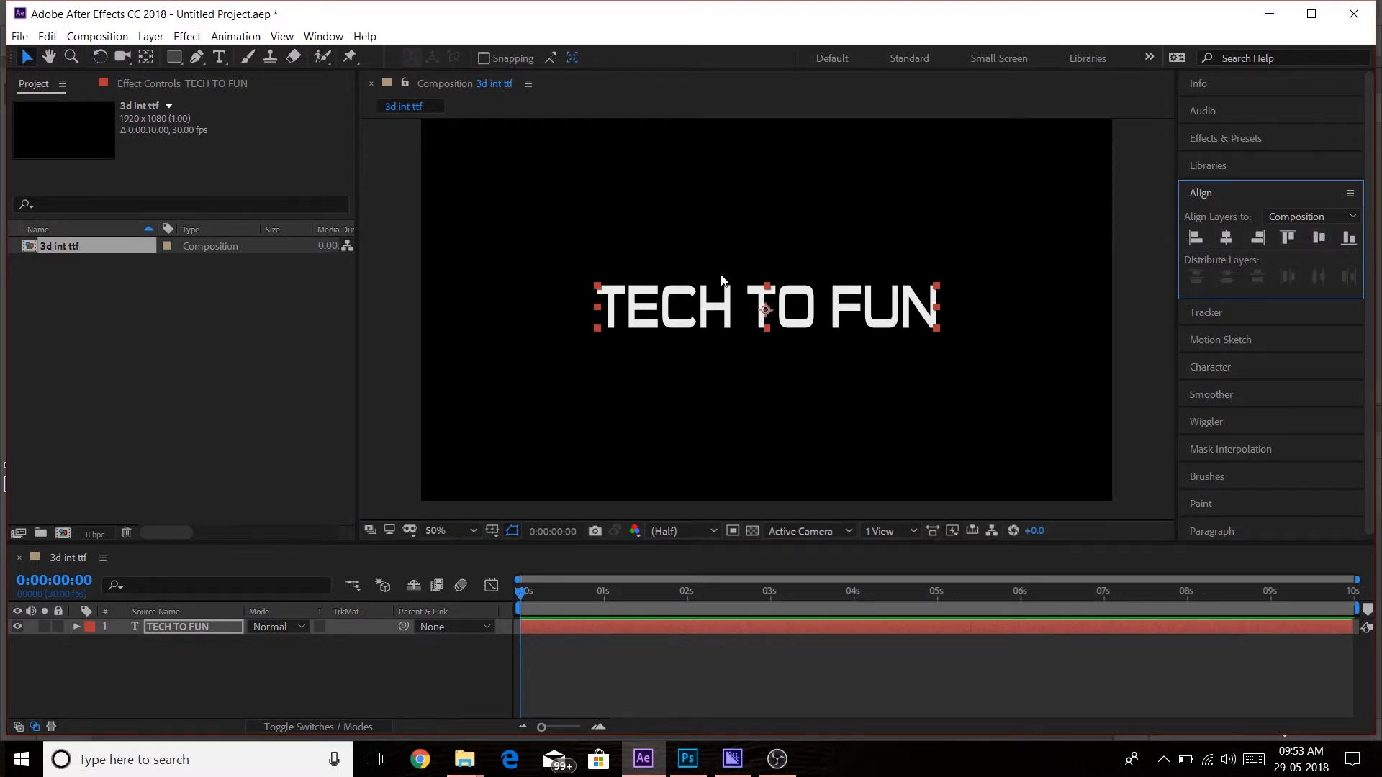
Switch to File Explorer and open Local Disk (D:) in the Unlocker folder's window.
{"action": "left_click", "coordinate": [464, 760]}
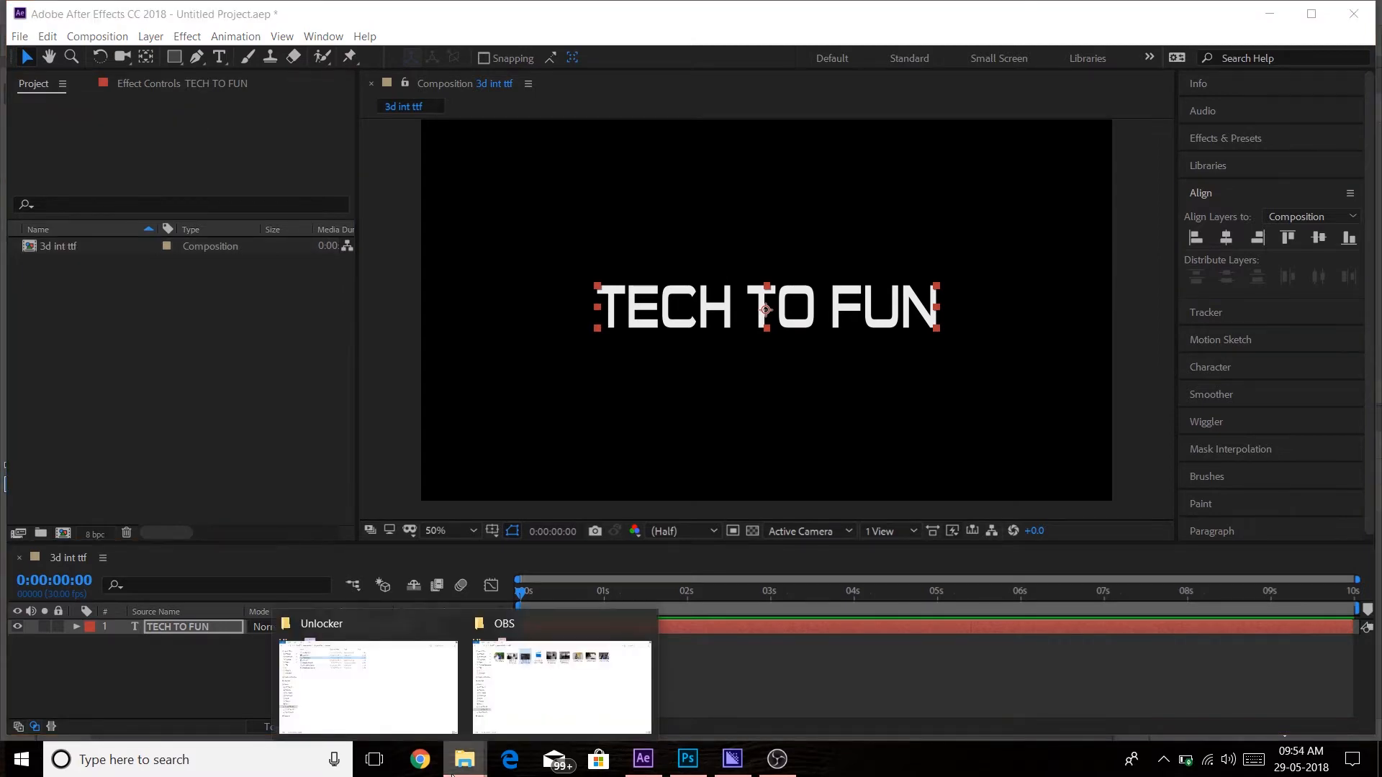
{"action": "left_click", "coordinate": [555, 695]}
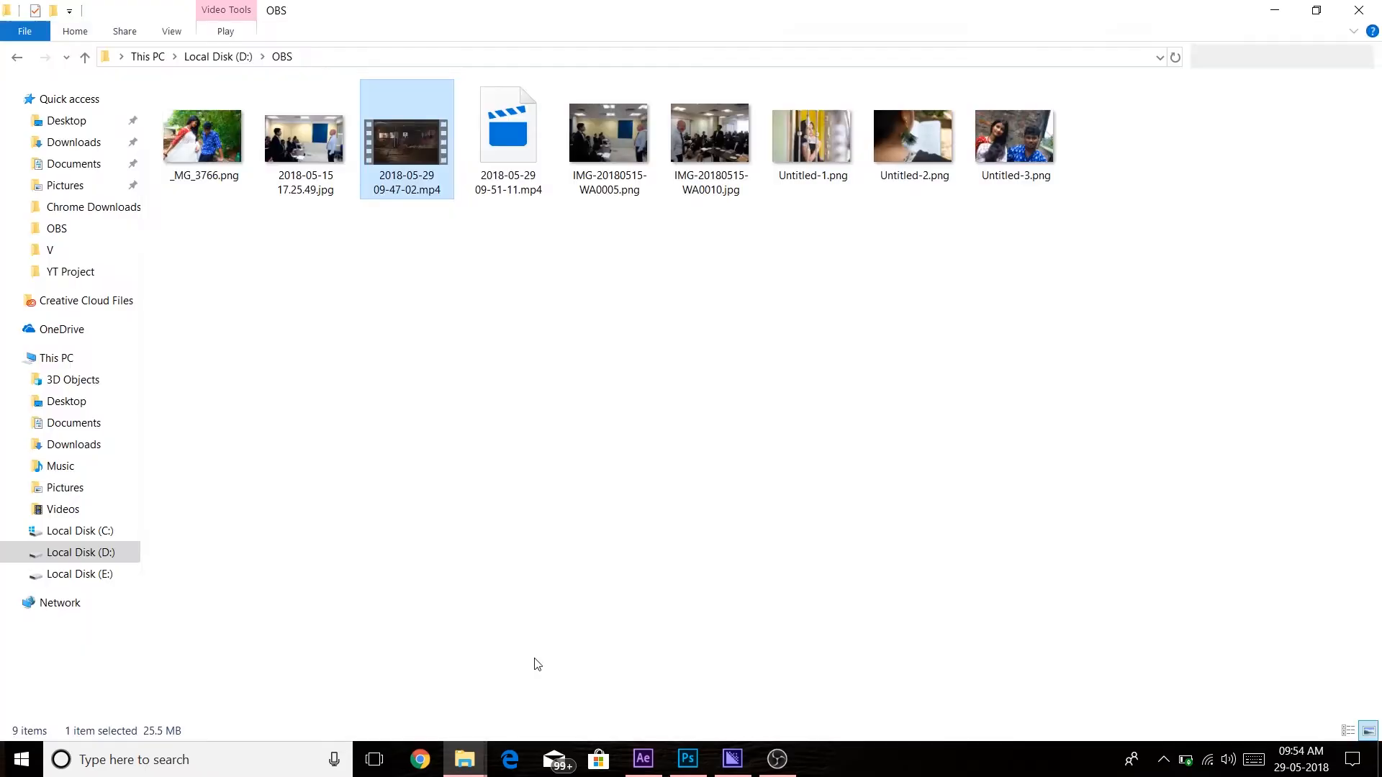
{"action": "left_click", "coordinate": [464, 759]}
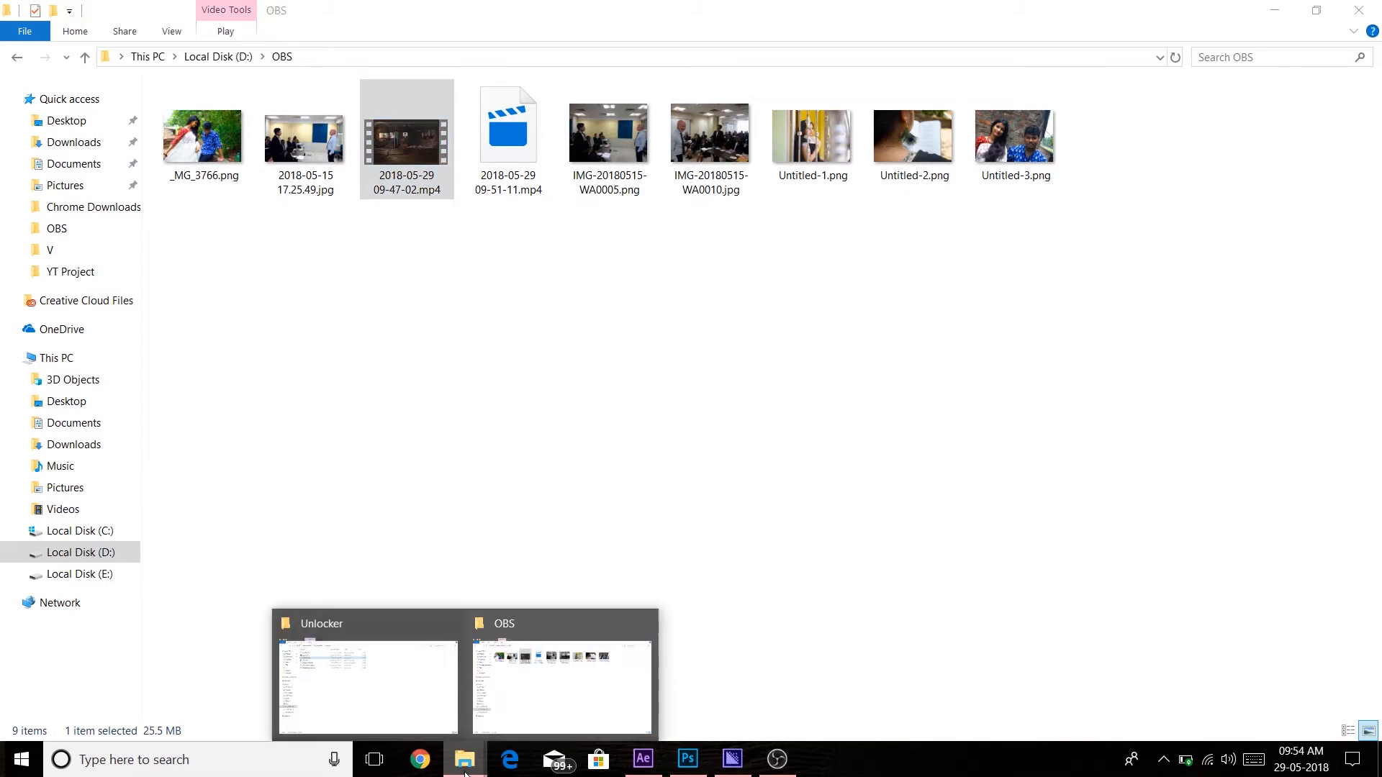
{"action": "left_click", "coordinate": [418, 702]}
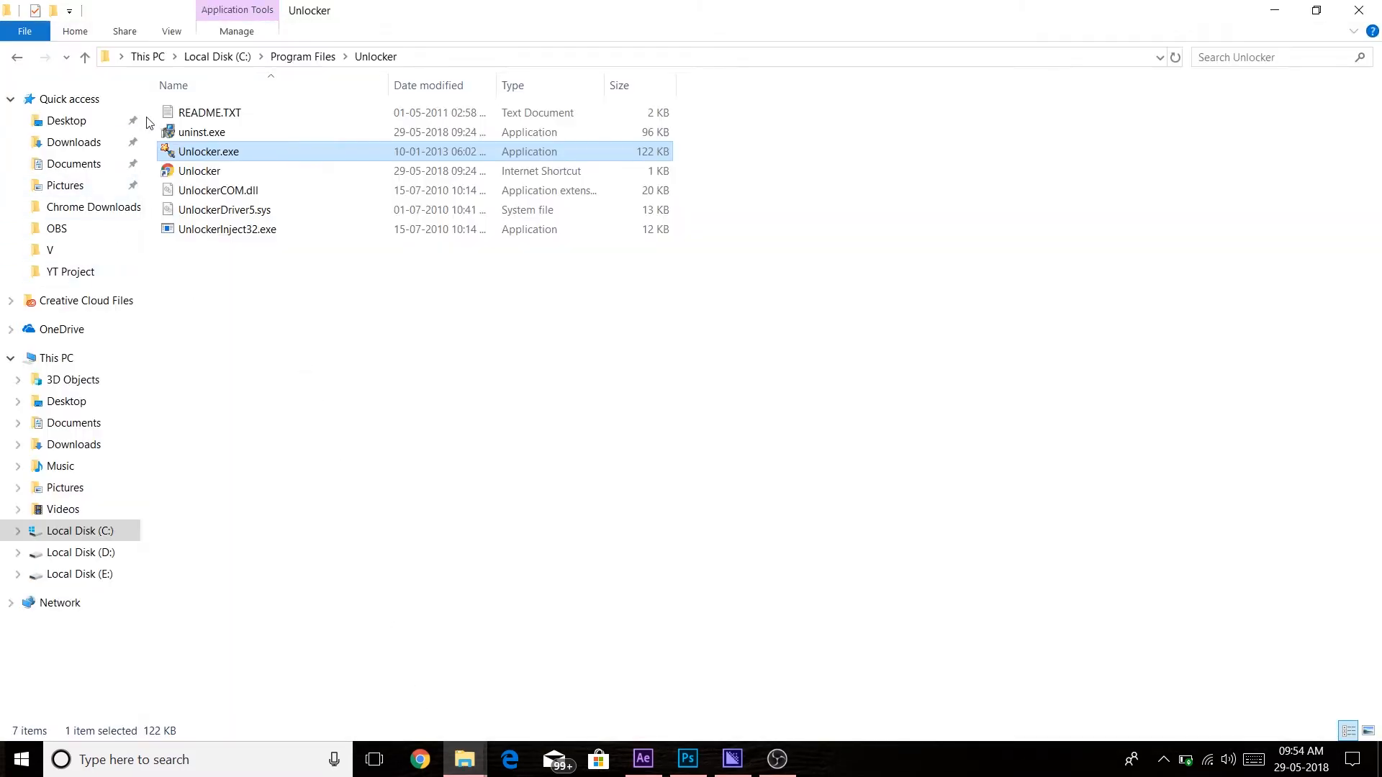
{"action": "left_click", "coordinate": [149, 57]}
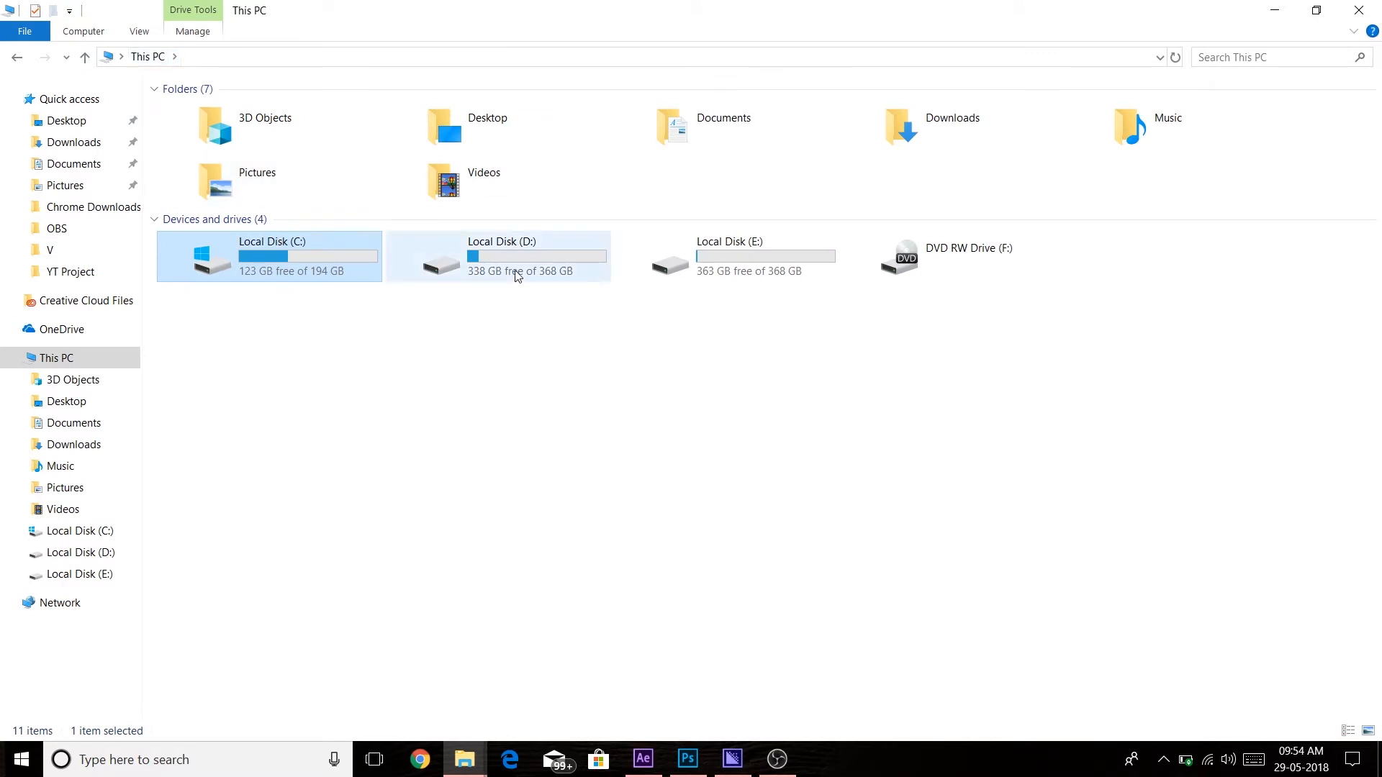
{"action": "double_click", "coordinate": [516, 275]}
Import all six files from Chrome Downloads > Cinematic Title_29 > Cinematic Title > (Footage) > Project File's into the After Effects project.
{"action": "left_click", "coordinate": [495, 160]}
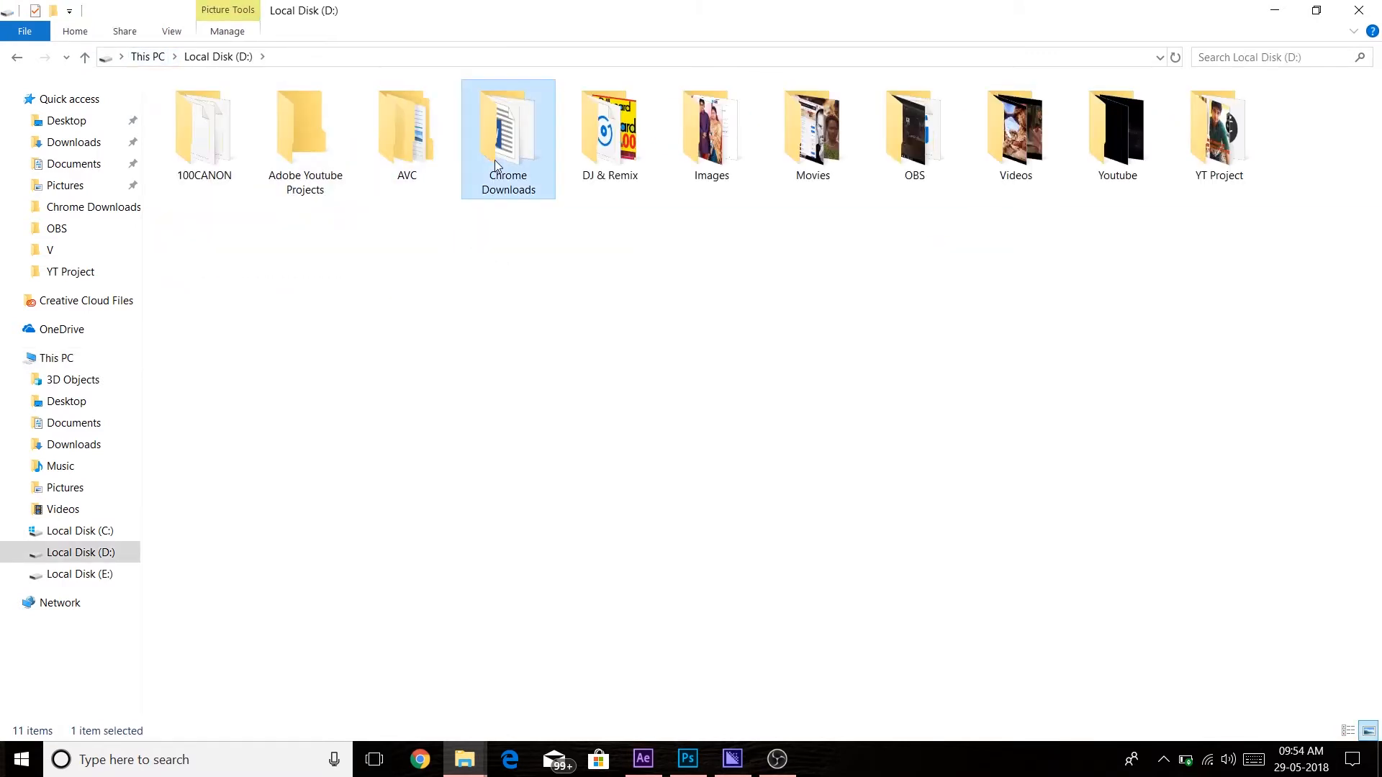
{"action": "double_click", "coordinate": [494, 159]}
{"action": "double_click", "coordinate": [205, 154]}
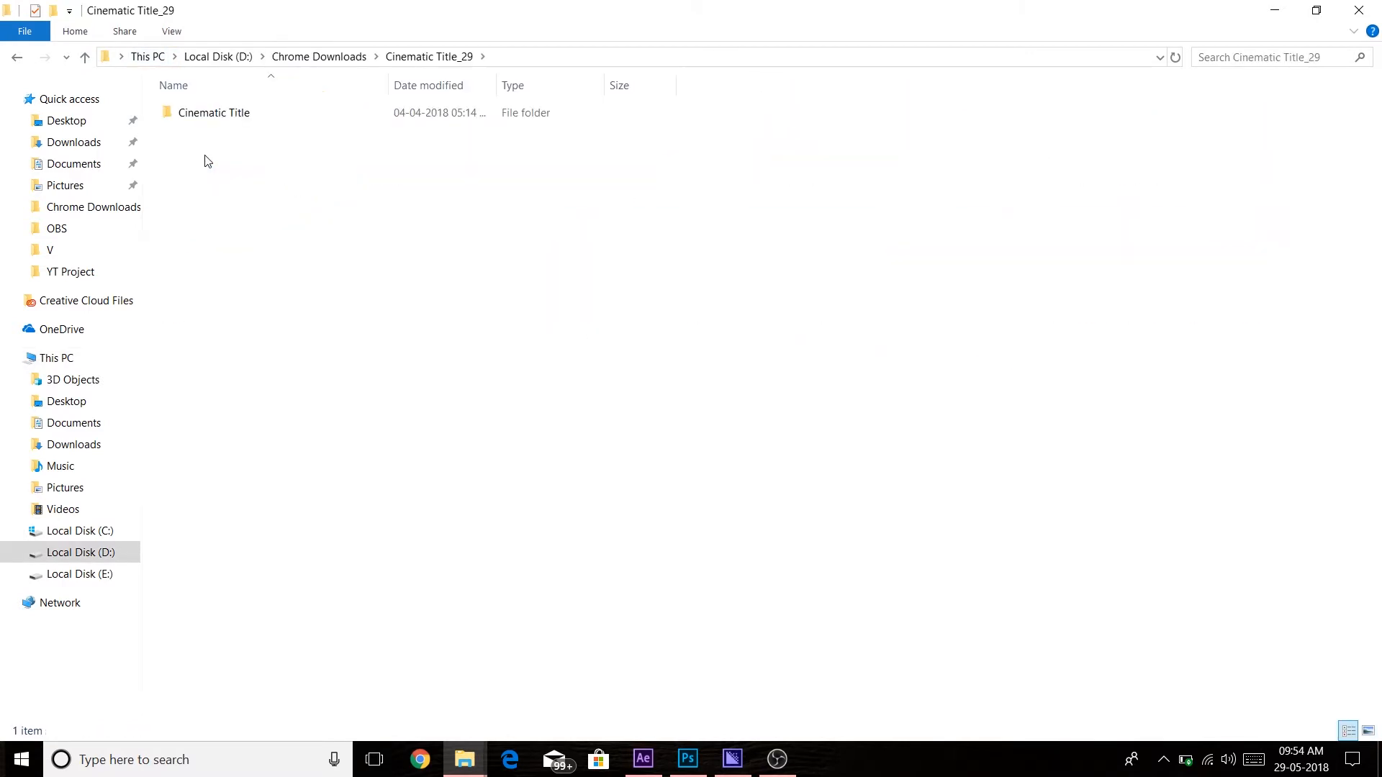
{"action": "double_click", "coordinate": [317, 116]}
{"action": "double_click", "coordinate": [326, 115]}
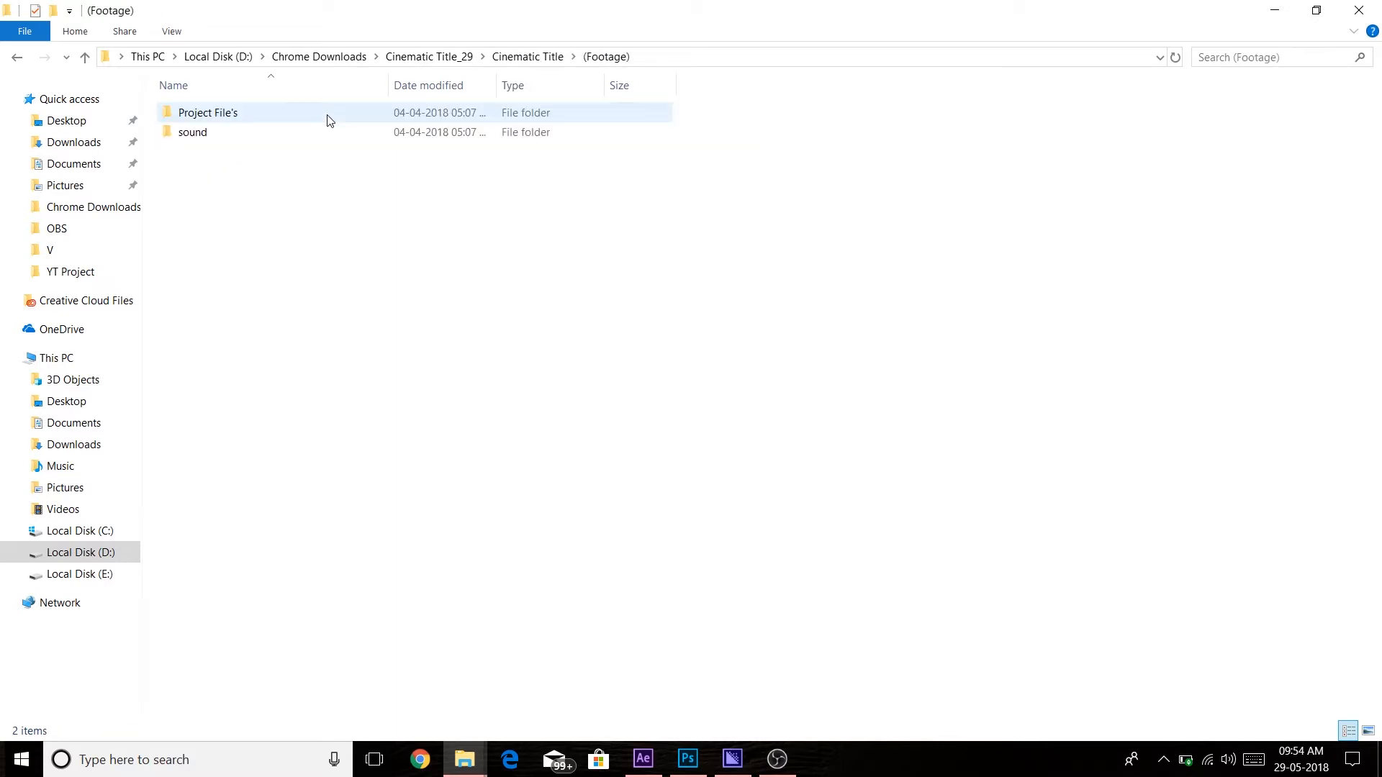
{"action": "double_click", "coordinate": [324, 119]}
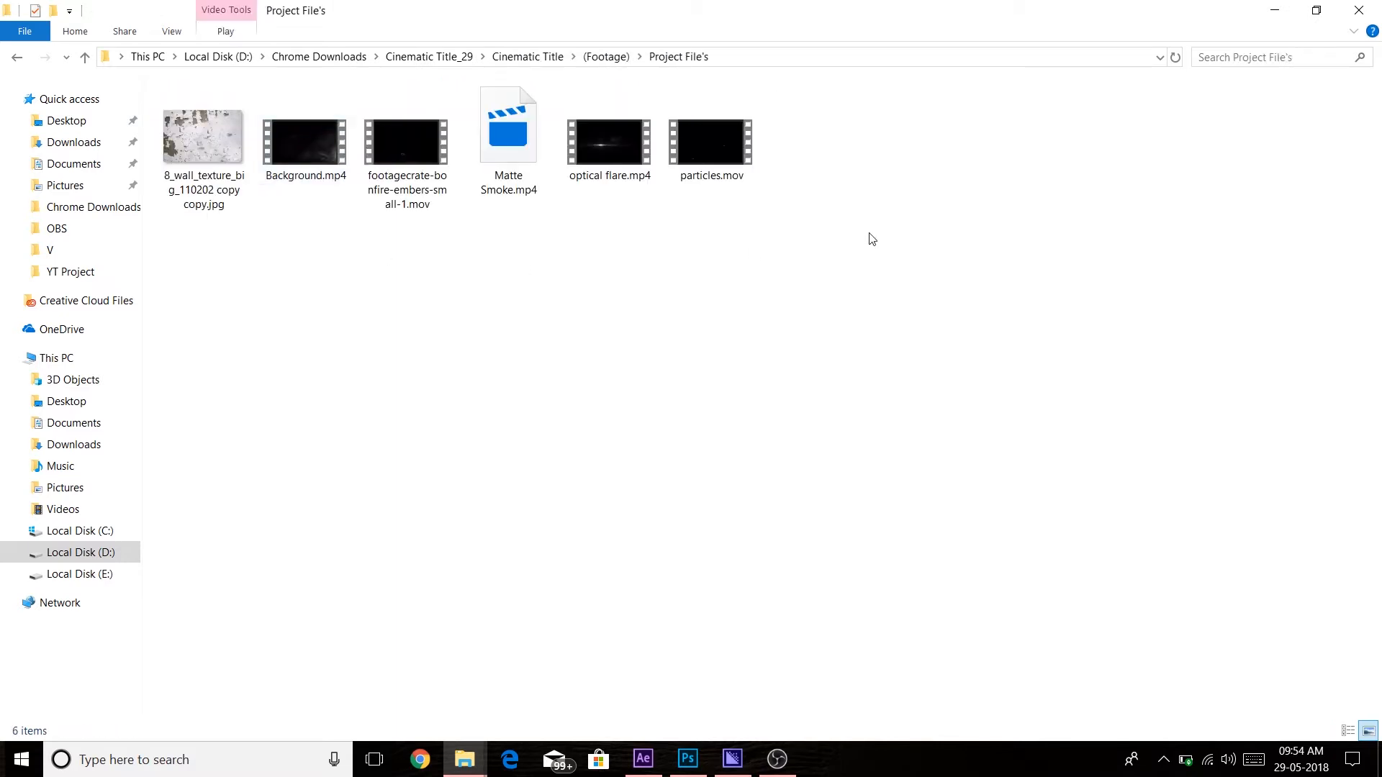
{"action": "left_click_drag", "start_coordinate": [870, 233], "coordinate": [173, 370]}
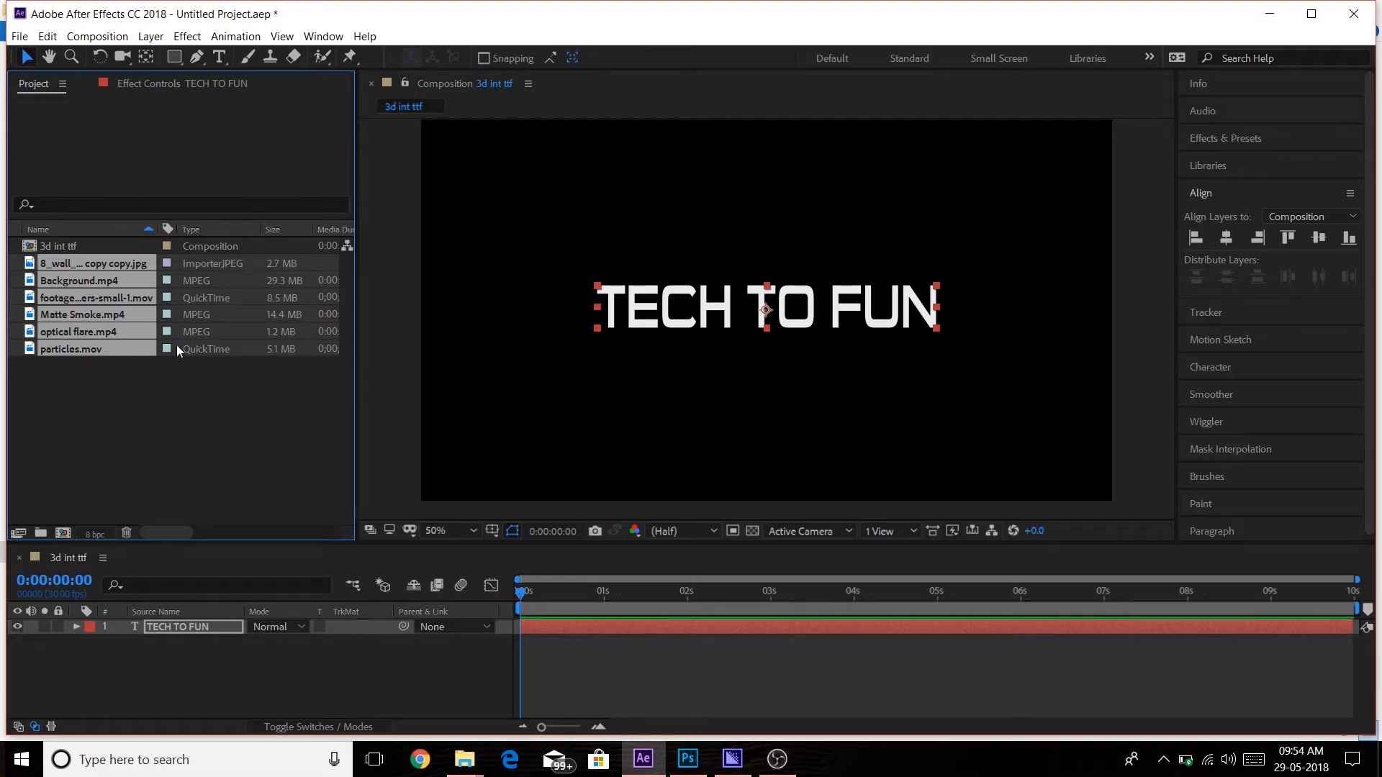
{"action": "left_click", "coordinate": [41, 379]}
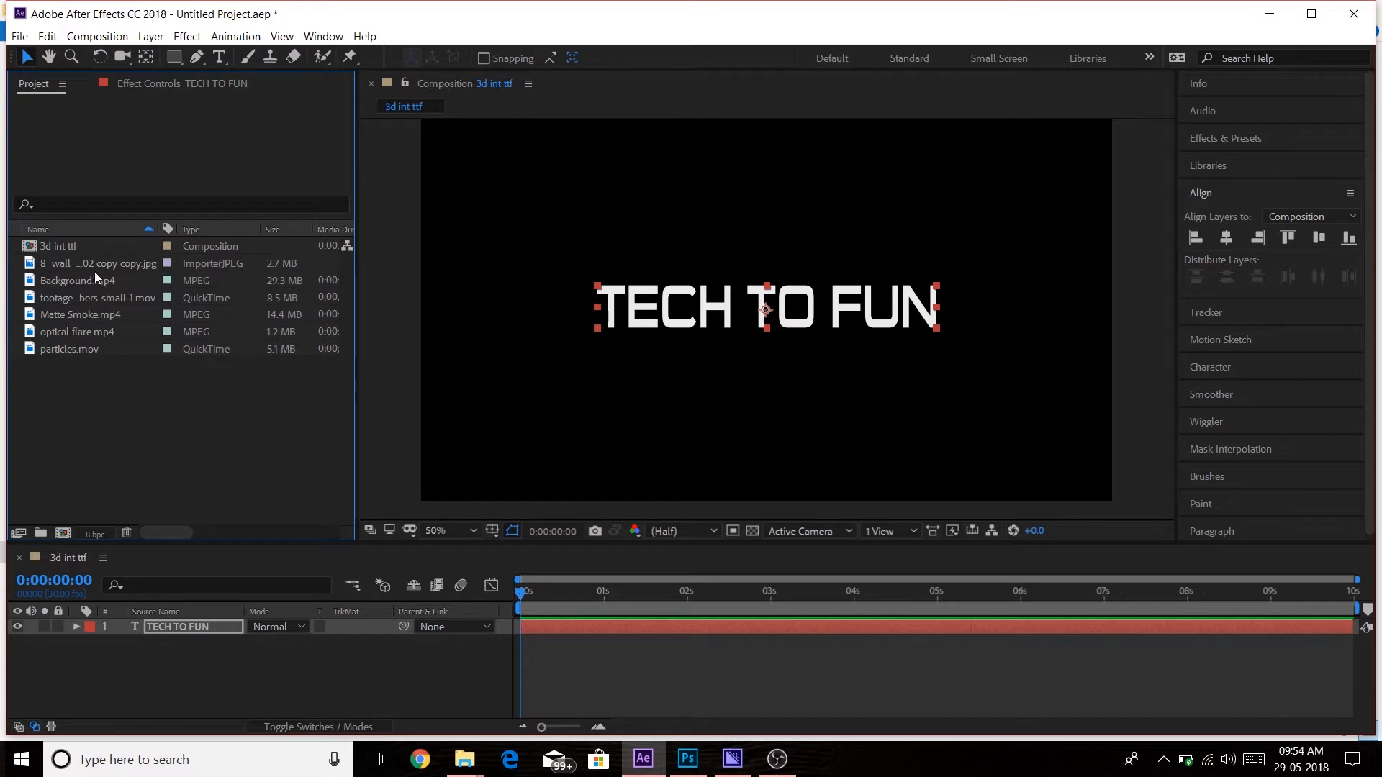
Add the wall texture JPG above the TECH TO FUN layer in the timeline and scale it to 36%.
{"action": "left_click_drag", "start_coordinate": [109, 261], "coordinate": [184, 626]}
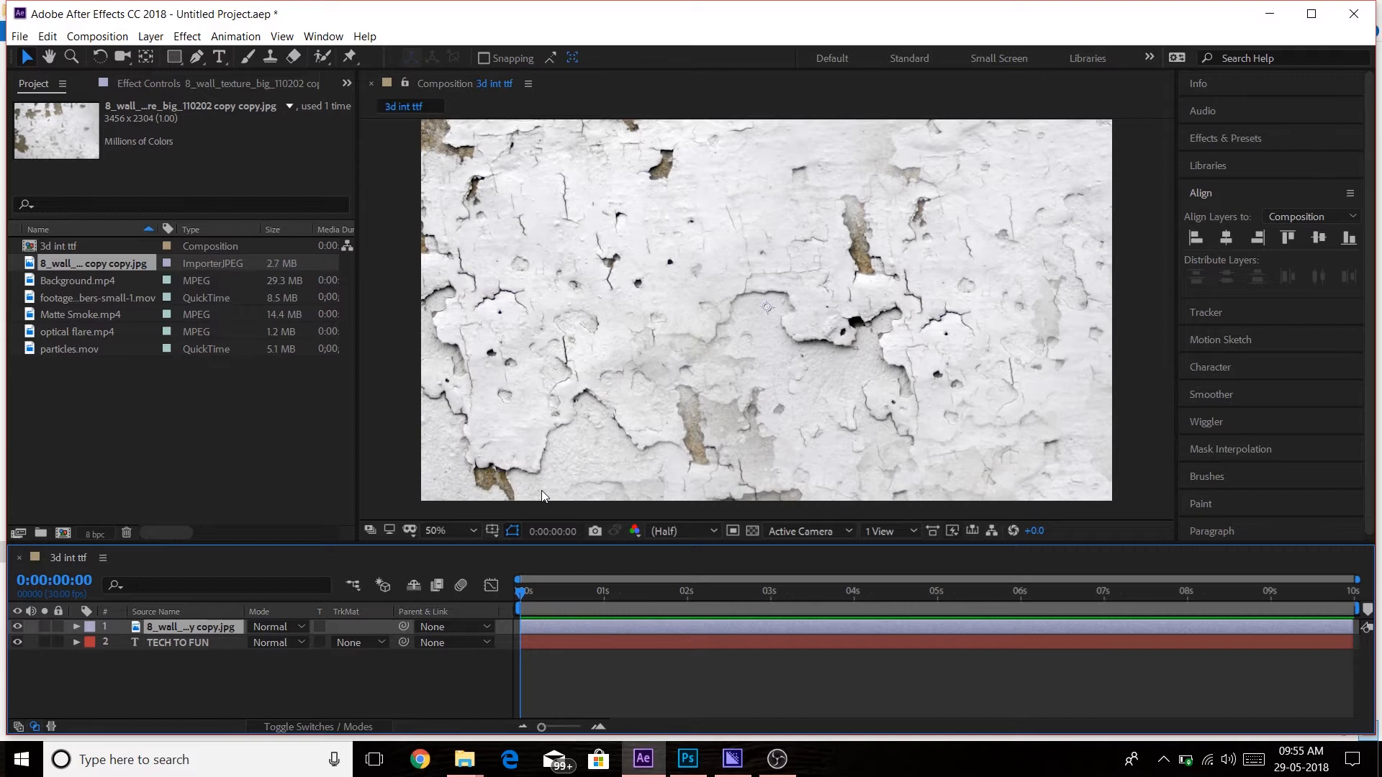
{"action": "key", "text": "s"}
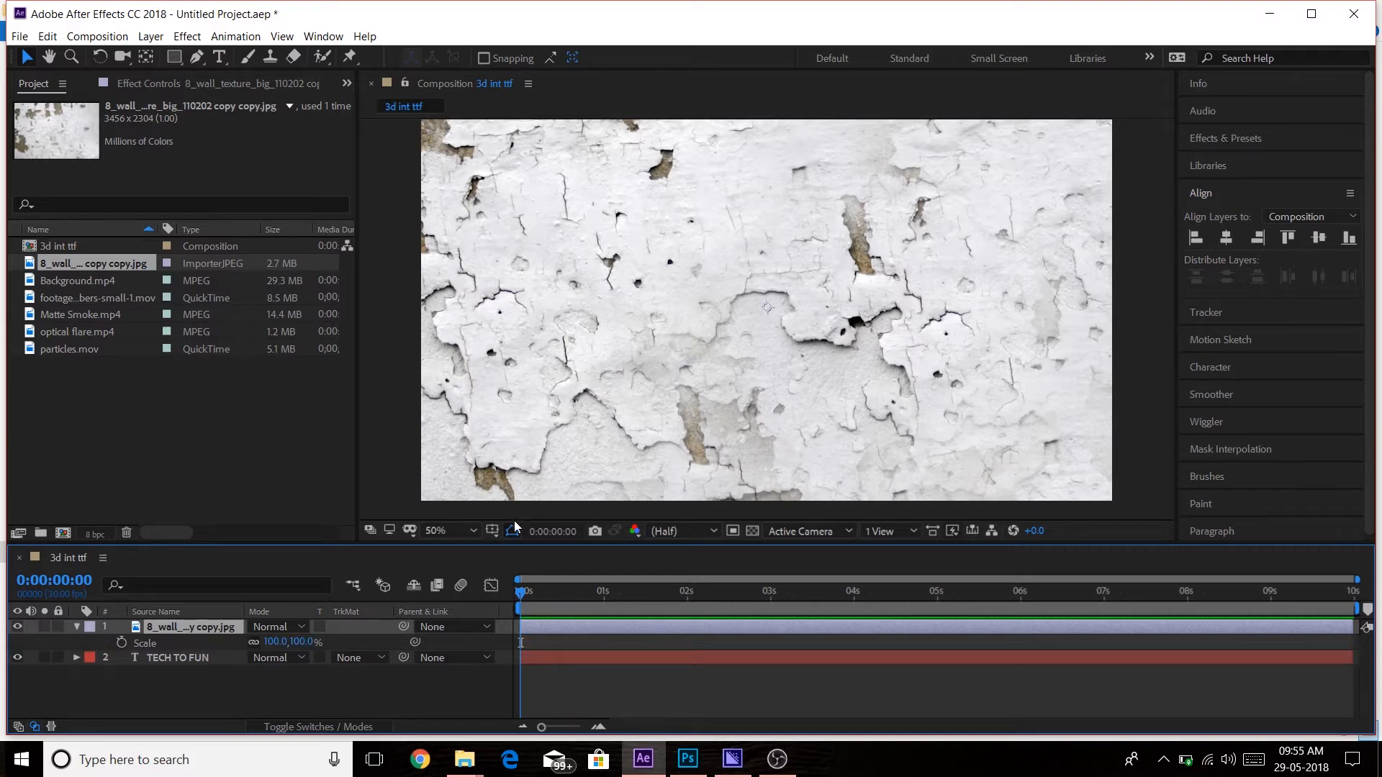
{"action": "left_click", "coordinate": [336, 641]}
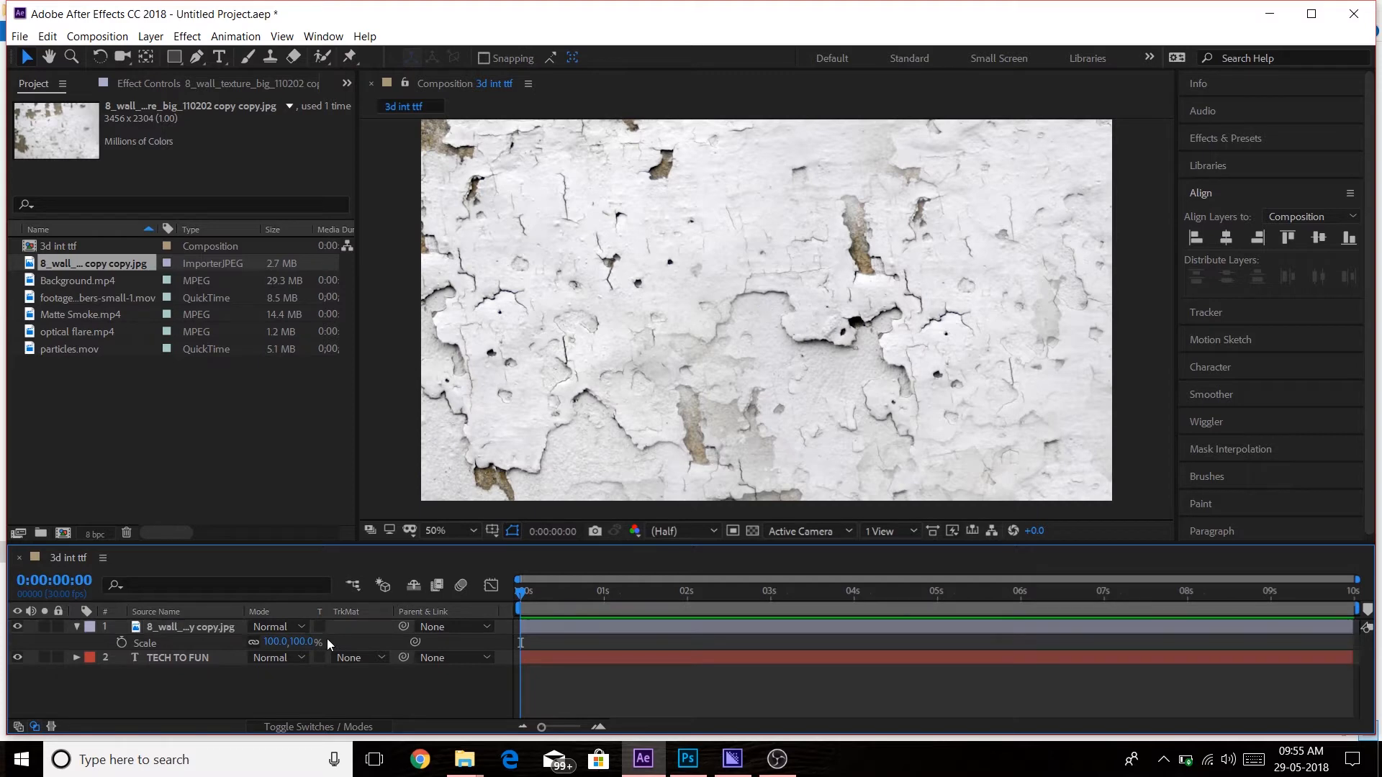
{"action": "left_click_drag", "start_coordinate": [309, 641], "coordinate": [250, 641]}
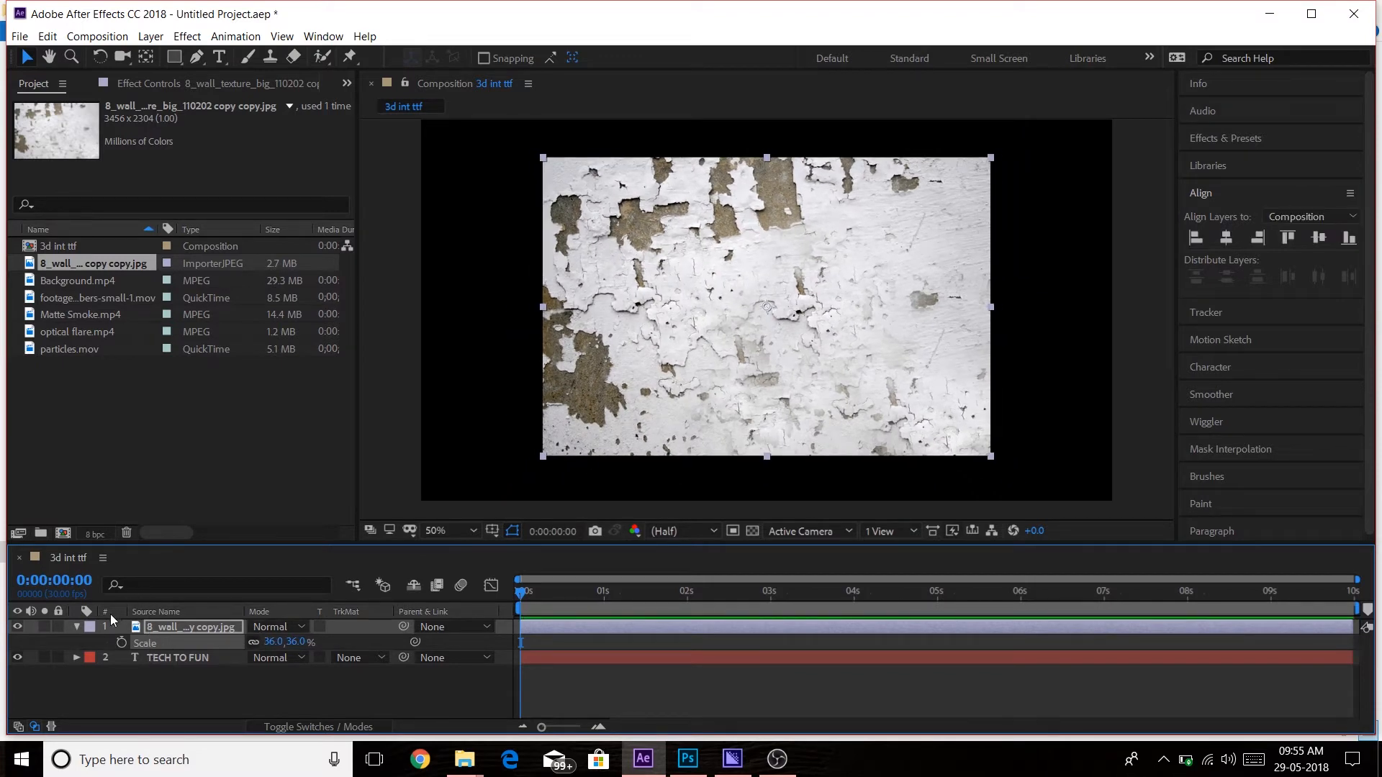
{"action": "left_click", "coordinate": [75, 627]}
{"action": "left_click", "coordinate": [75, 627]}
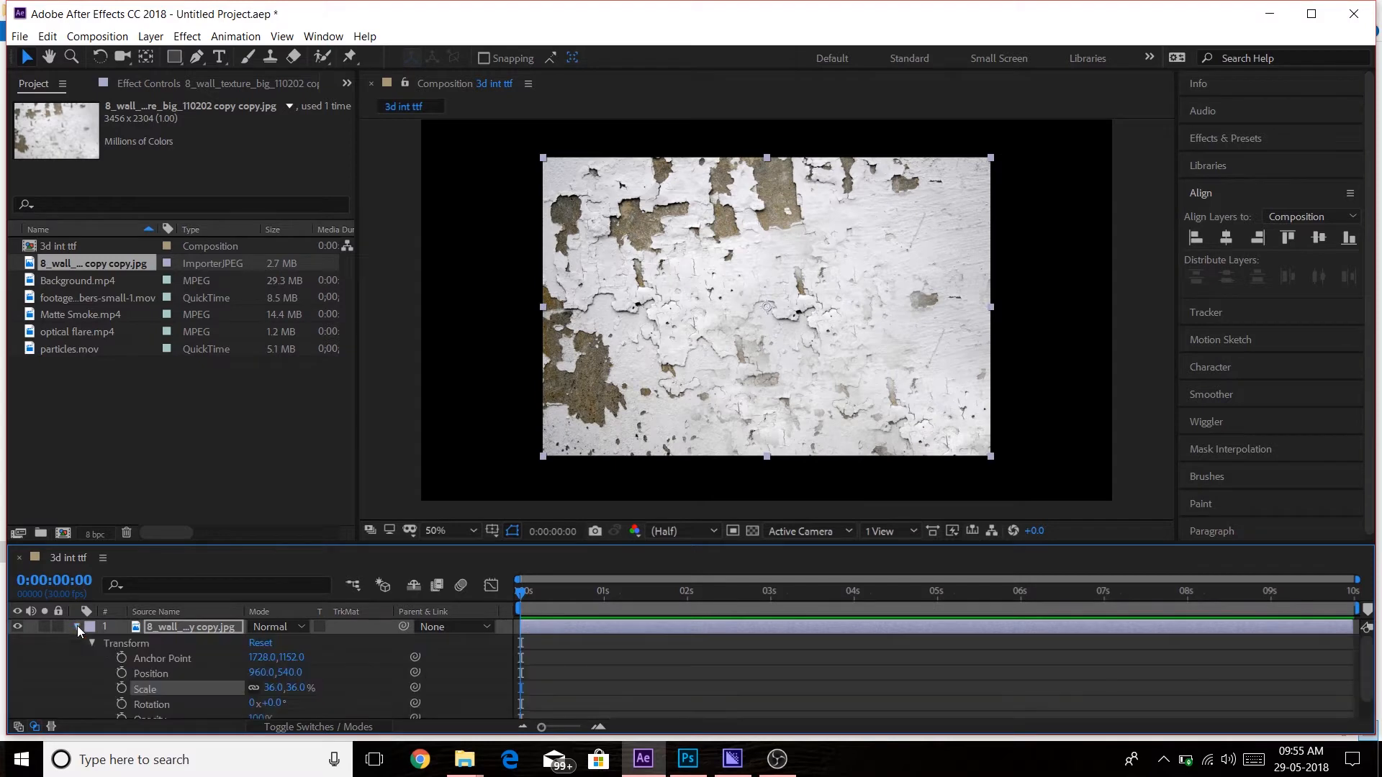
{"action": "left_click", "coordinate": [76, 627]}
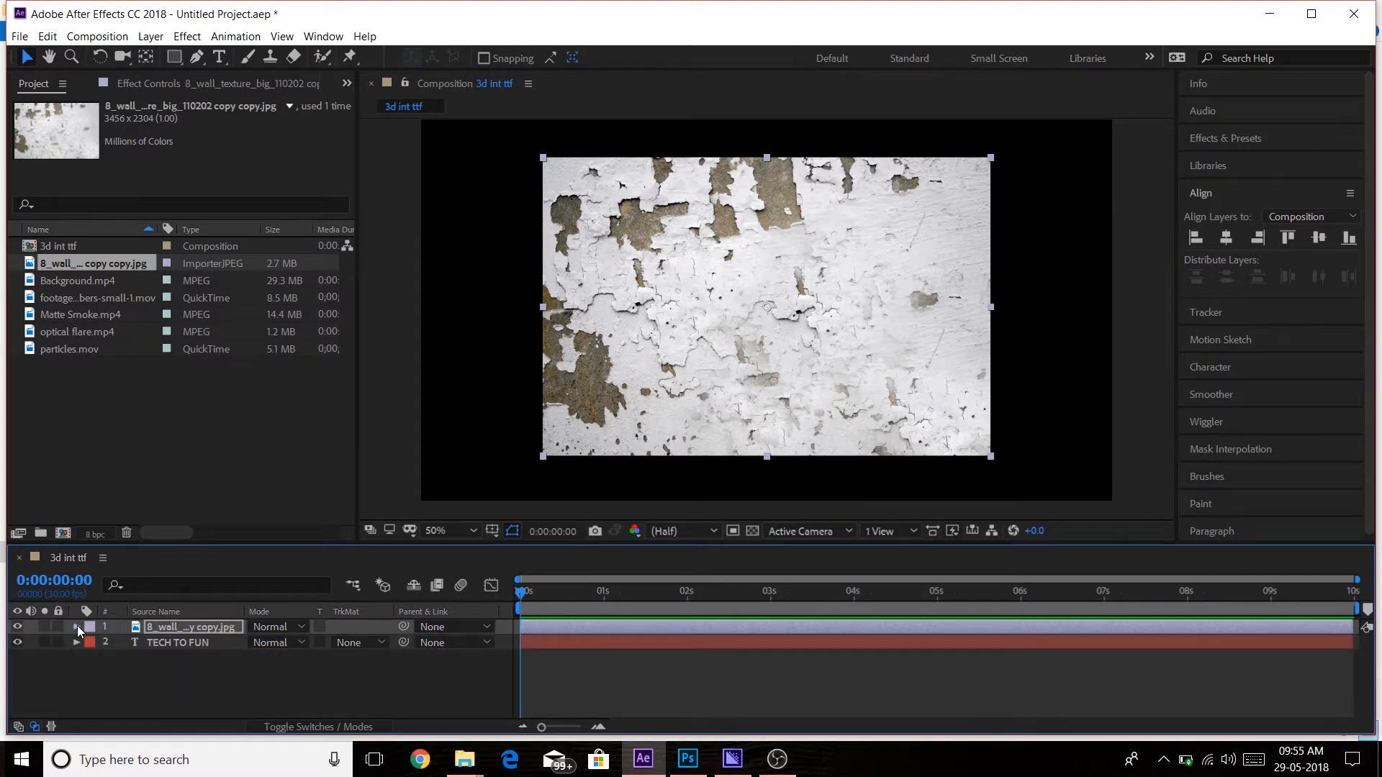
Set the TECH TO FUN layer's track matte to Luma Matte using the wall texture layer.
{"action": "left_click", "coordinate": [300, 645]}
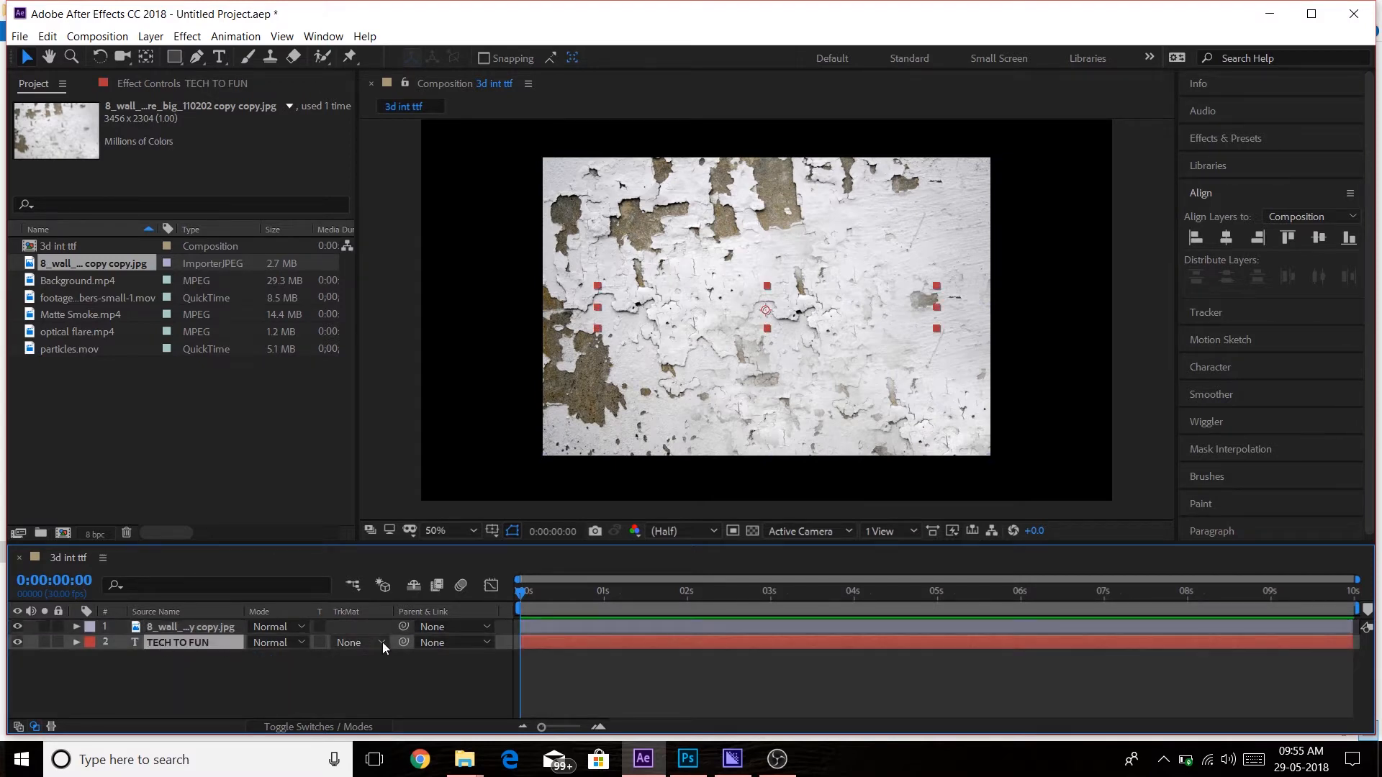
{"action": "left_click", "coordinate": [327, 725]}
{"action": "left_click", "coordinate": [327, 724]}
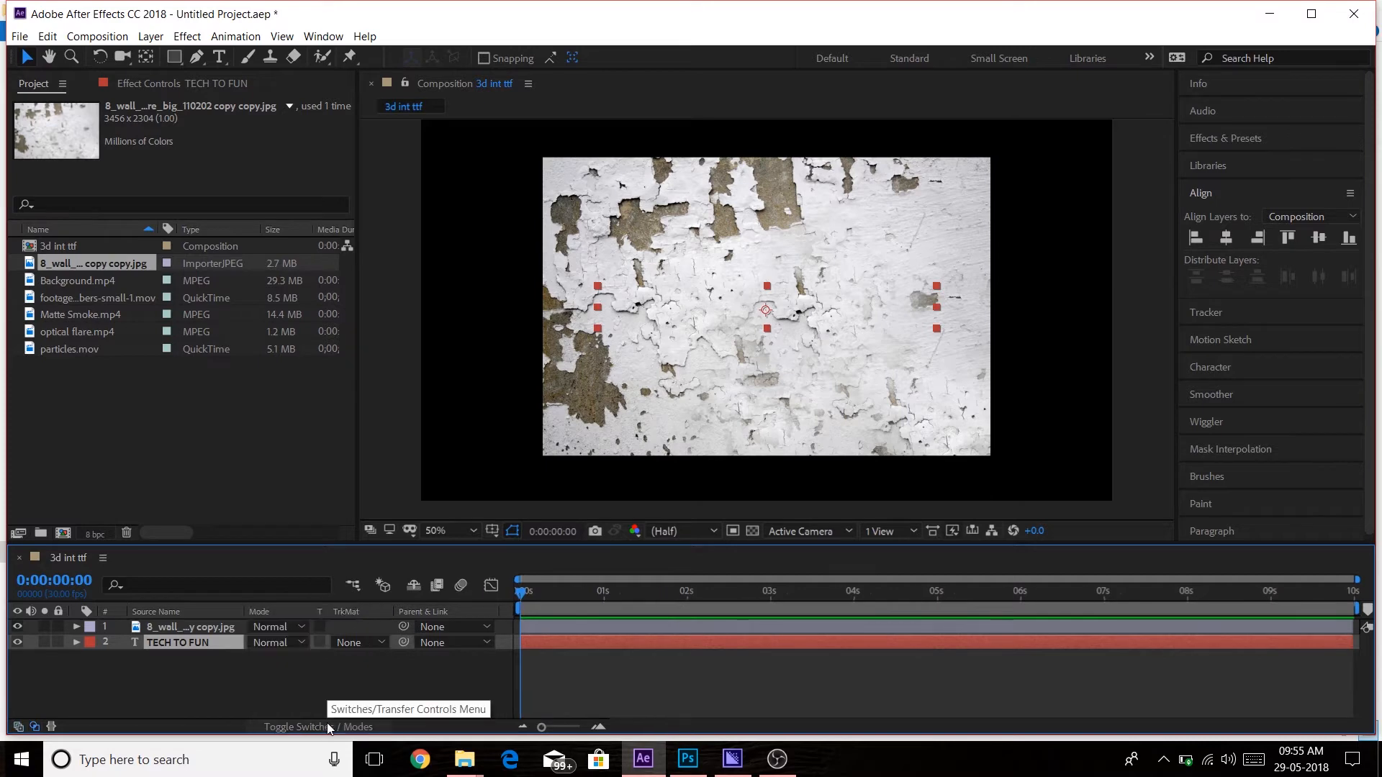
{"action": "left_click", "coordinate": [378, 642]}
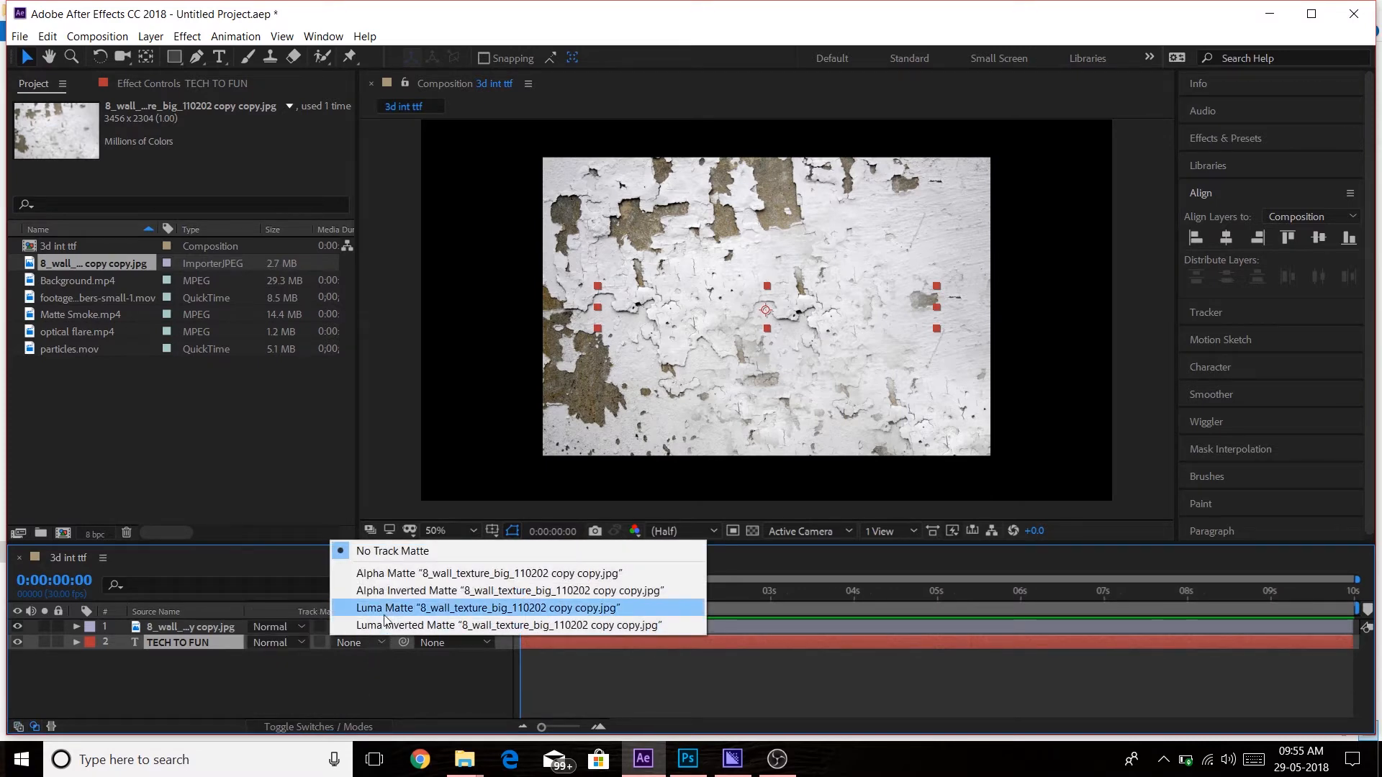
{"action": "left_click", "coordinate": [385, 610]}
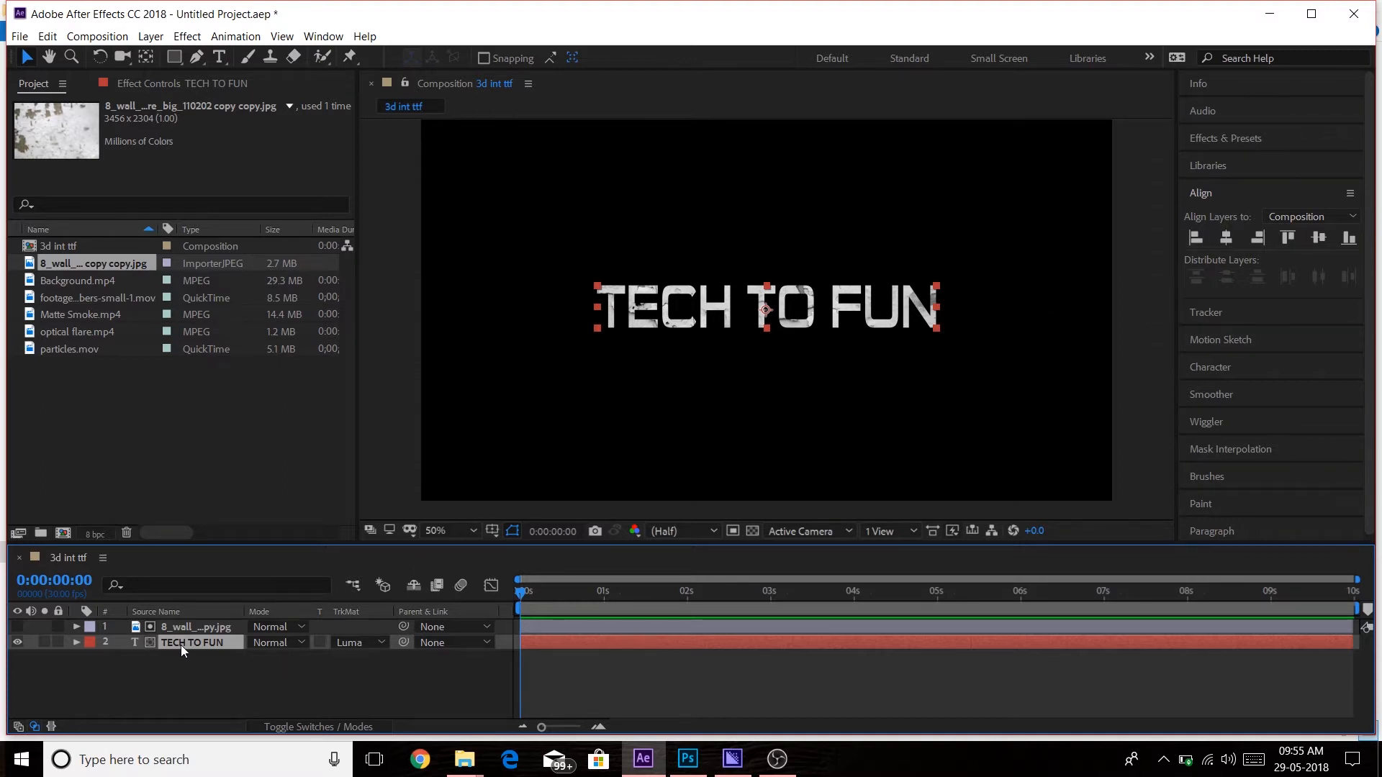
Find the Bevel Alpha effect and apply it to the TECH TO FUN layer.
{"action": "left_click", "coordinate": [1228, 137]}
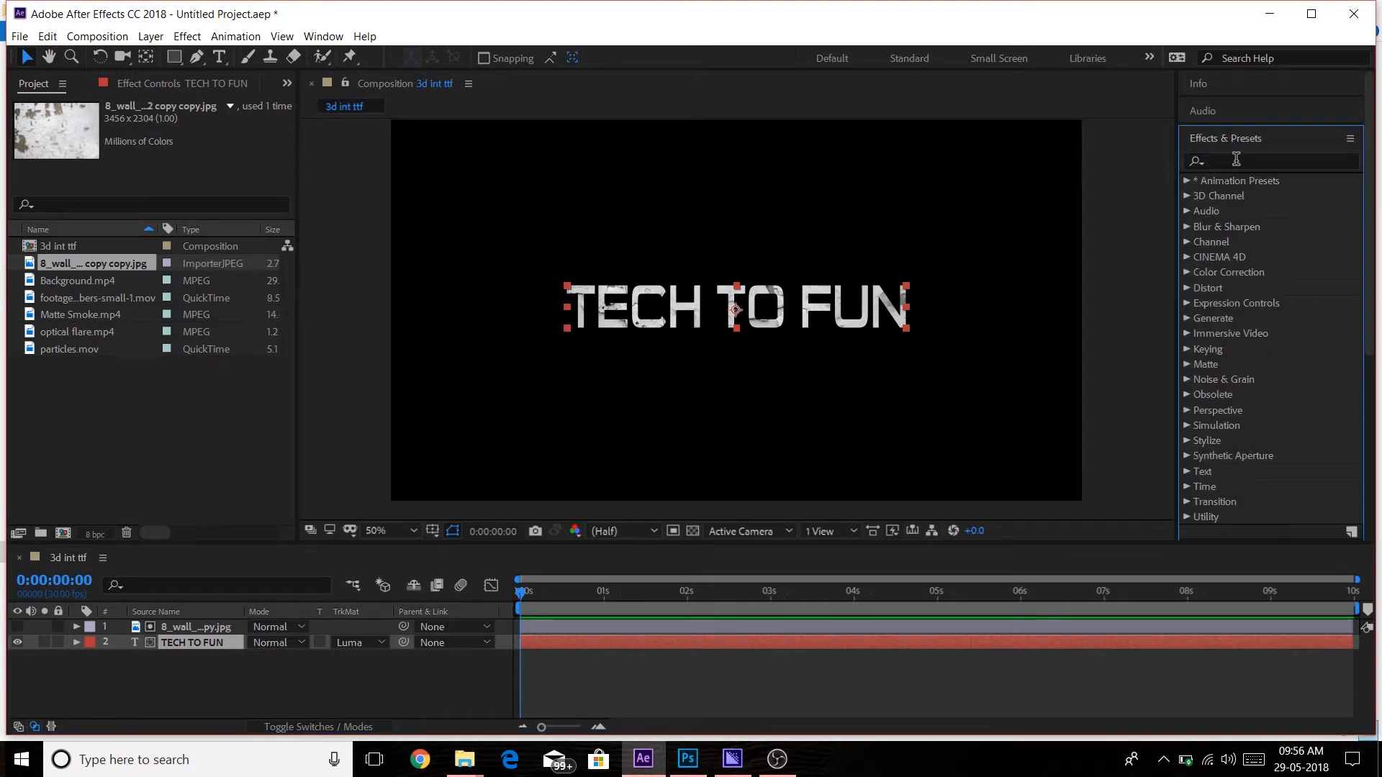
{"action": "left_click", "coordinate": [1235, 159]}
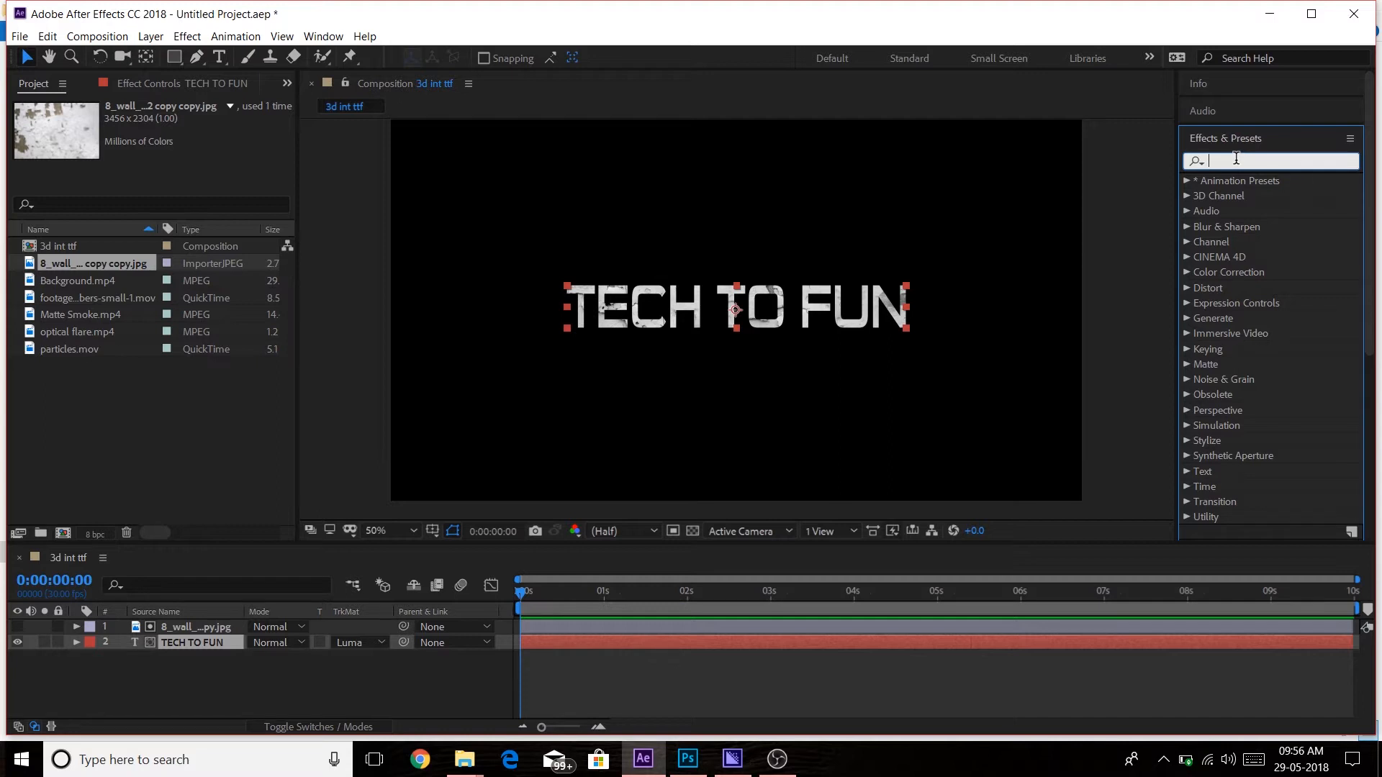
{"action": "type", "text": "Beve"}
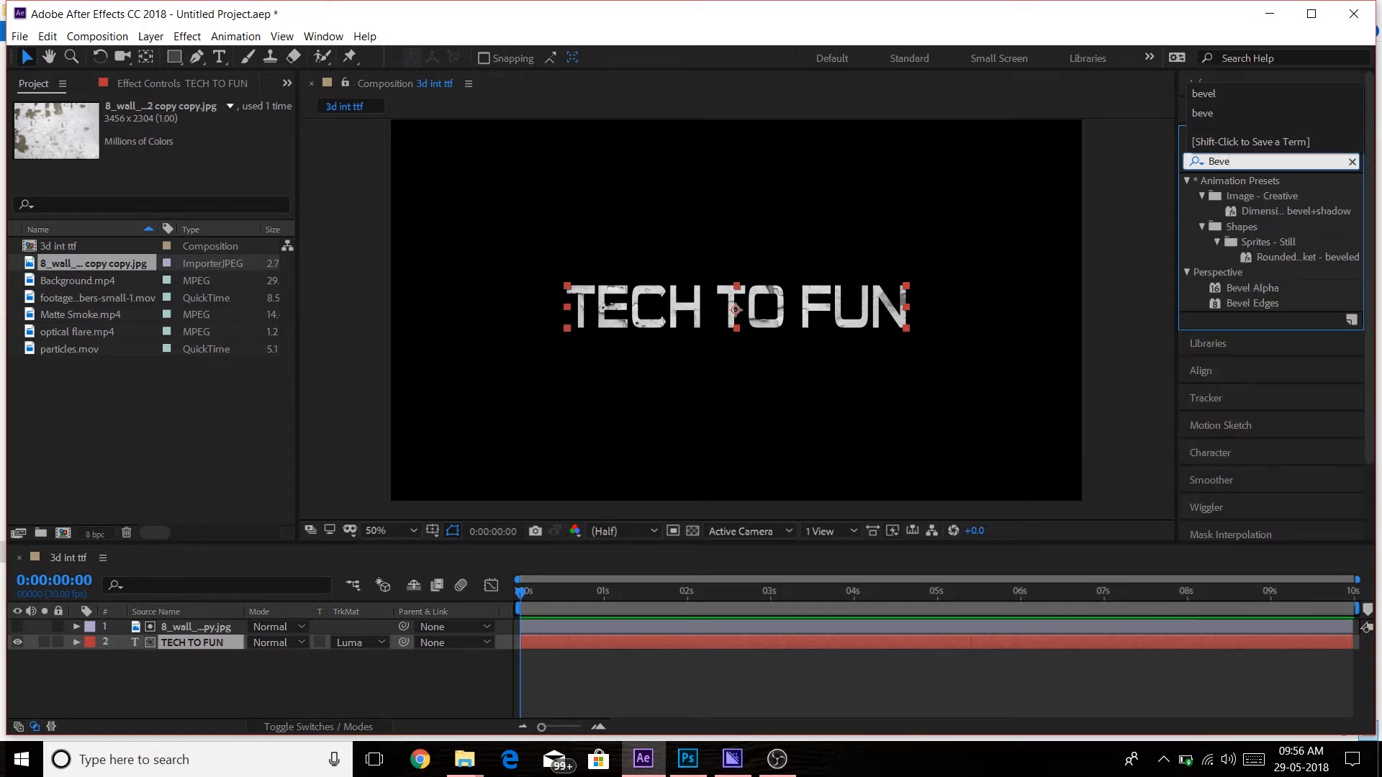
{"action": "type", "text": "l al"}
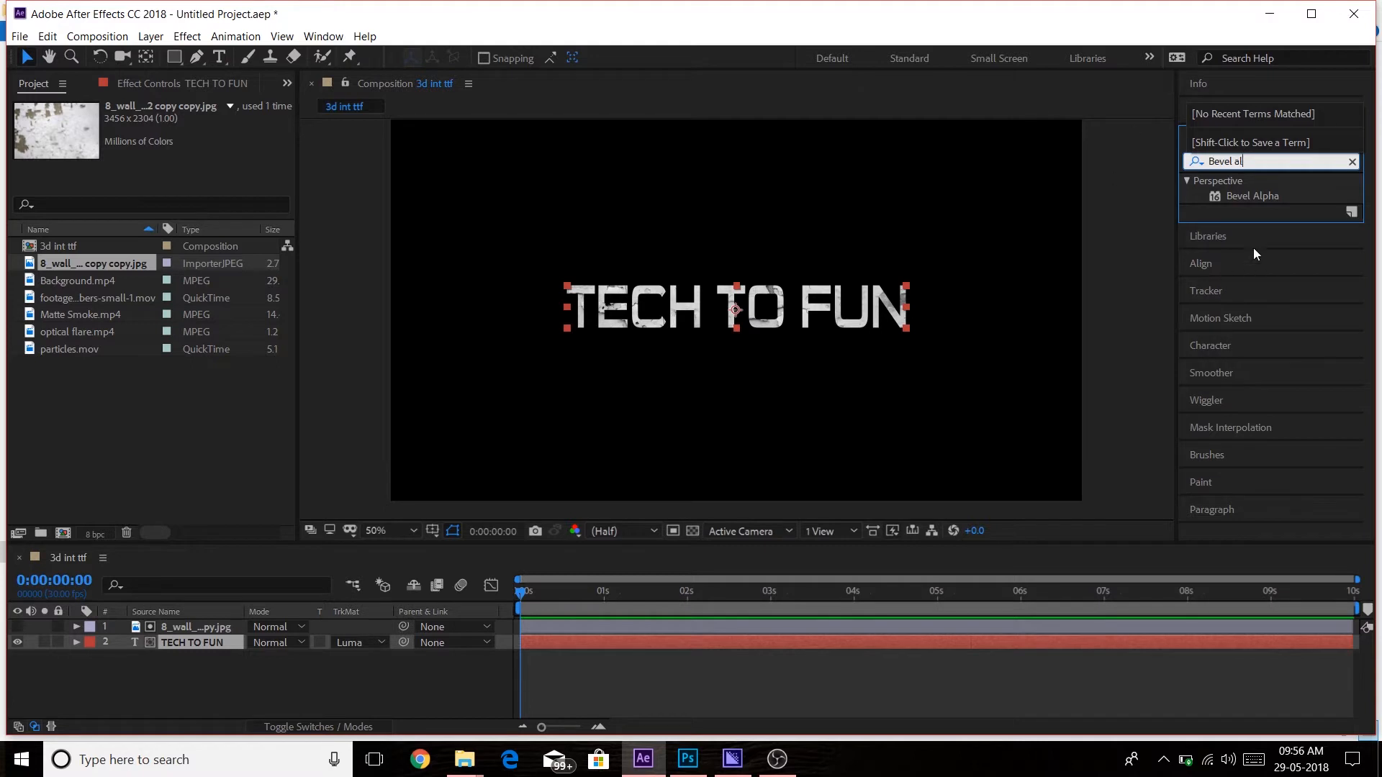
{"action": "left_click", "coordinate": [1245, 192]}
{"action": "left_click_drag", "start_coordinate": [1245, 191], "coordinate": [197, 642]}
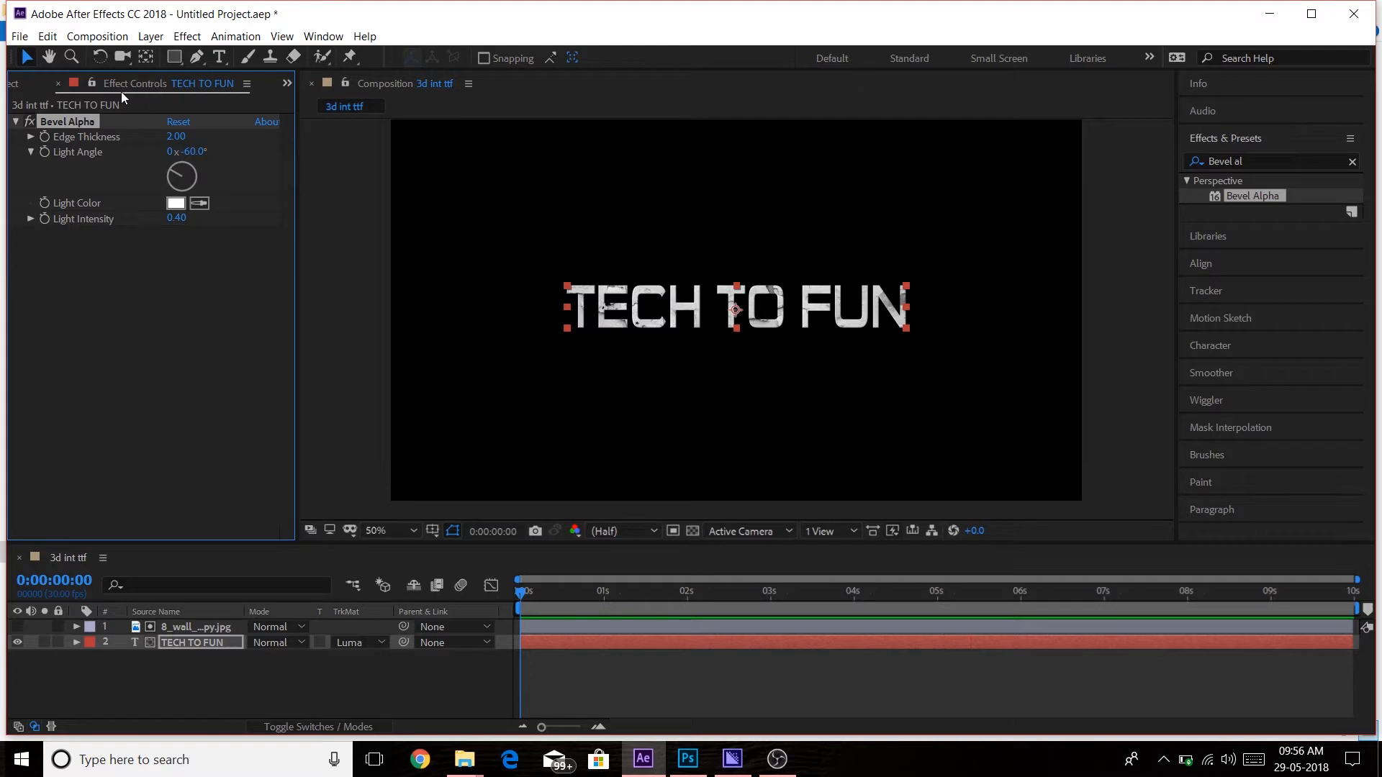
Set the Bevel Alpha effect's Edge Thickness to 2.90 and its Light Angle to 0°.
{"action": "left_click", "coordinate": [177, 137]}
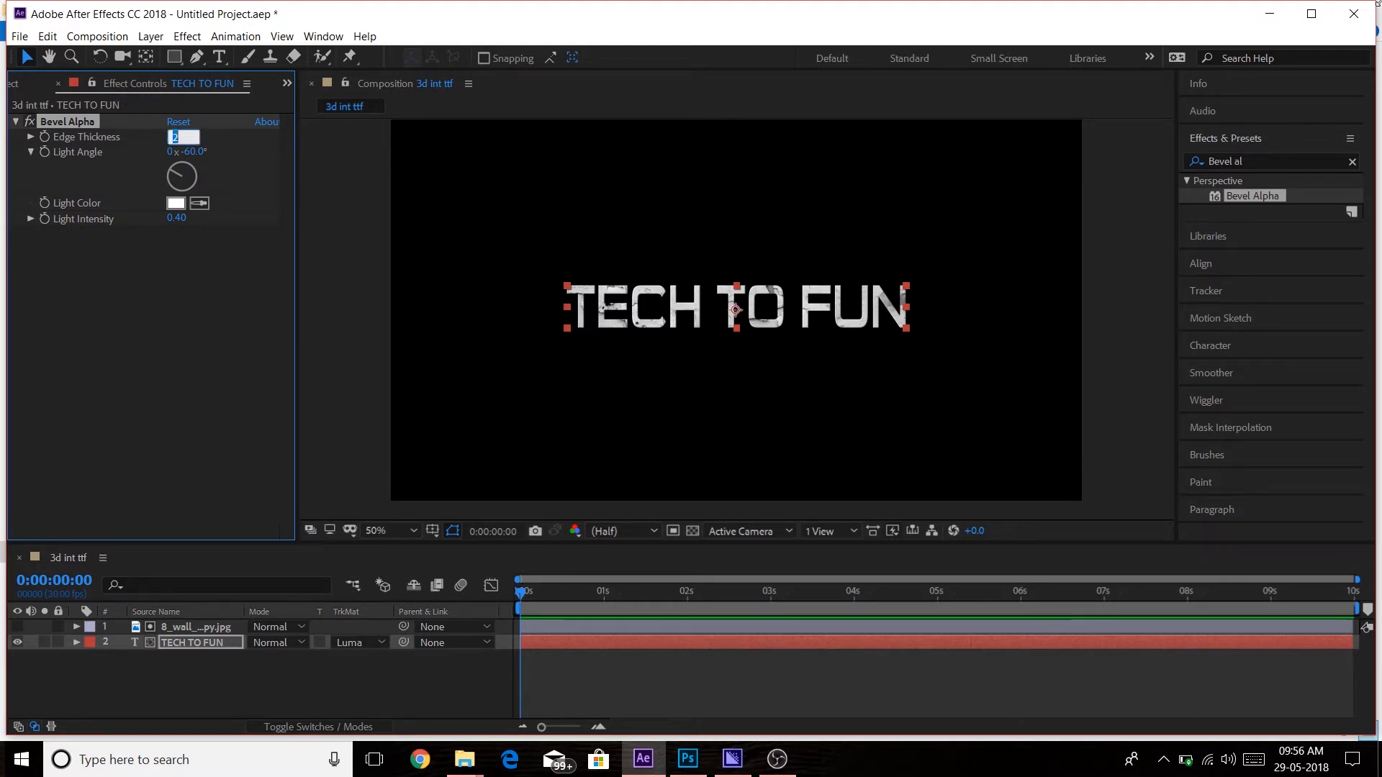
{"action": "type", "text": "2.90"}
{"action": "left_click_drag", "start_coordinate": [186, 181], "coordinate": [184, 164]}
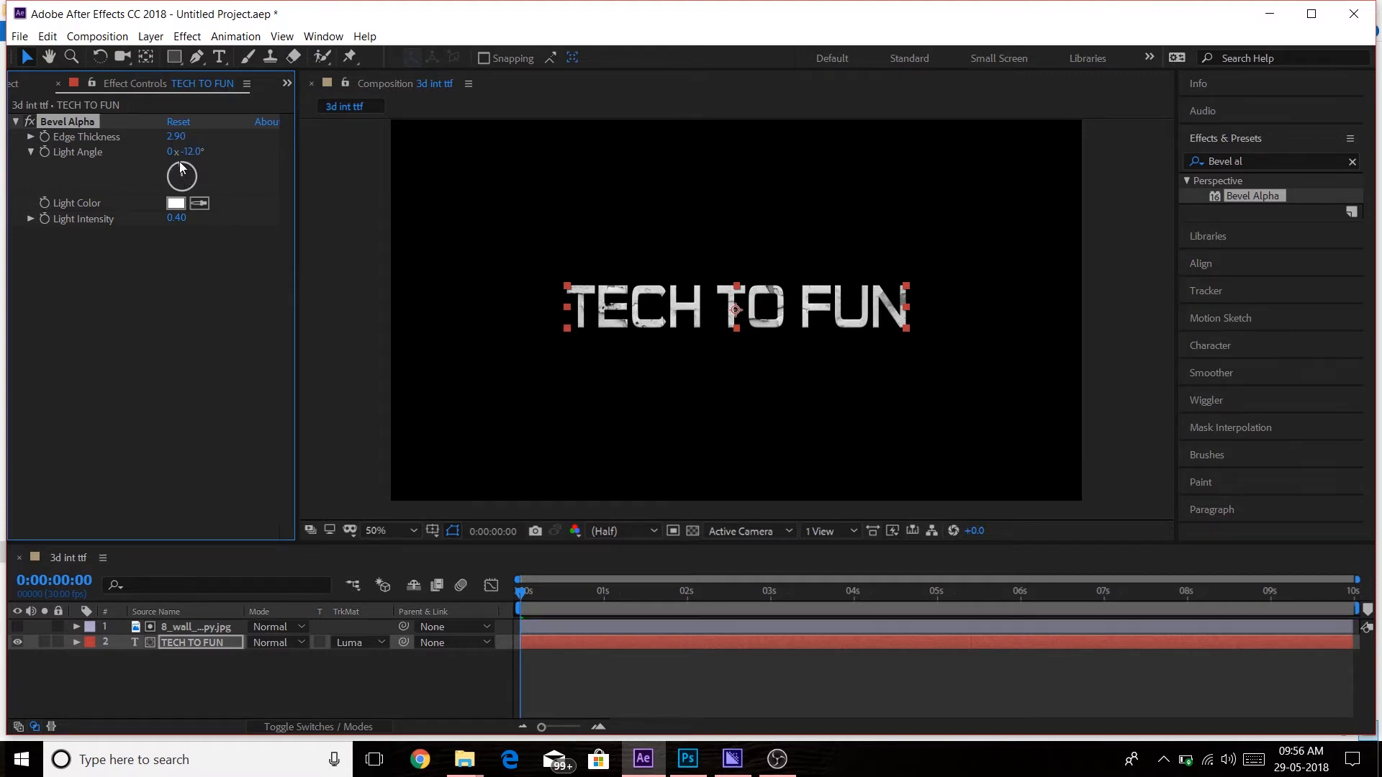
{"action": "left_click_drag", "start_coordinate": [176, 160], "coordinate": [182, 157]}
{"action": "left_click_drag", "start_coordinate": [182, 154], "coordinate": [181, 151]}
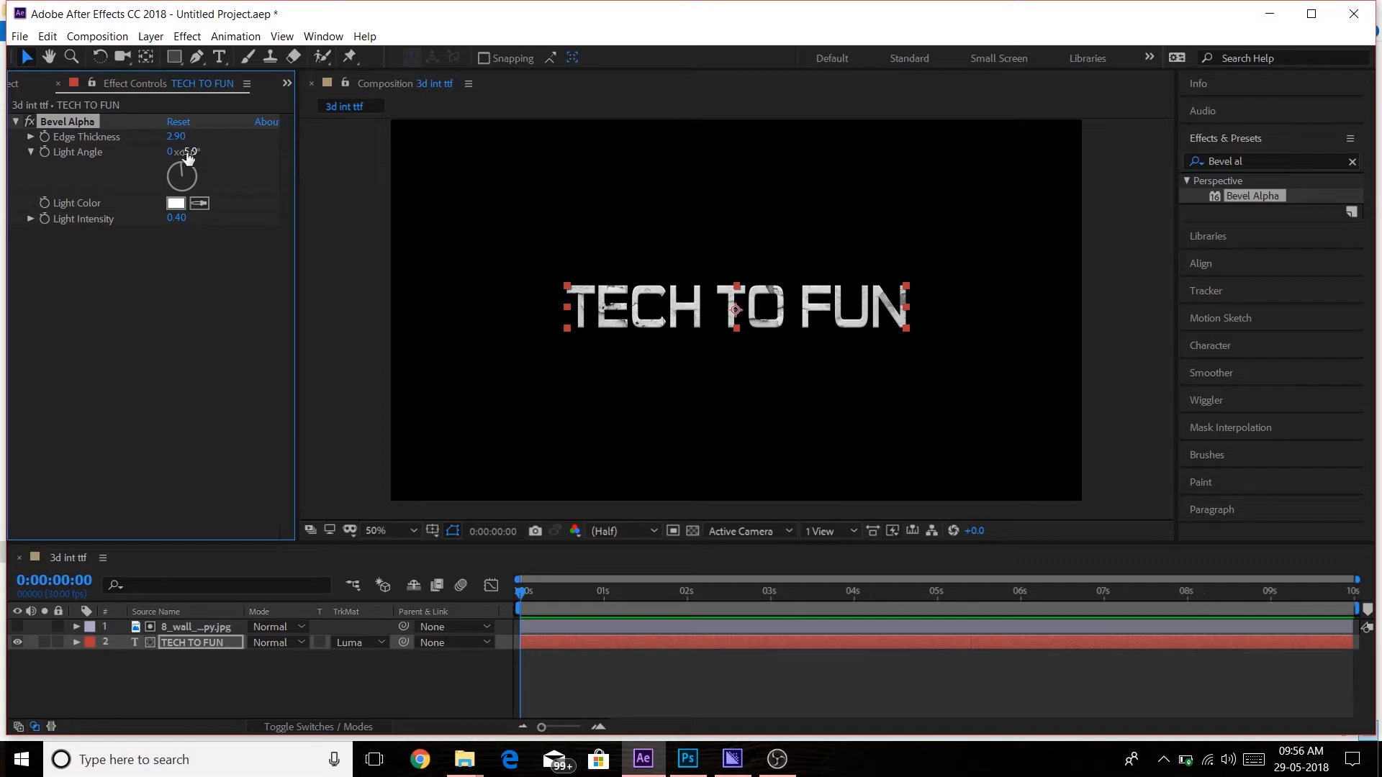
{"action": "left_click", "coordinate": [188, 152]}
{"action": "type", "text": "0"}
Set the Bevel Alpha effect's Light Intensity to 0.50.
{"action": "left_click", "coordinate": [176, 218]}
{"action": "key", "text": "BackSpace"}
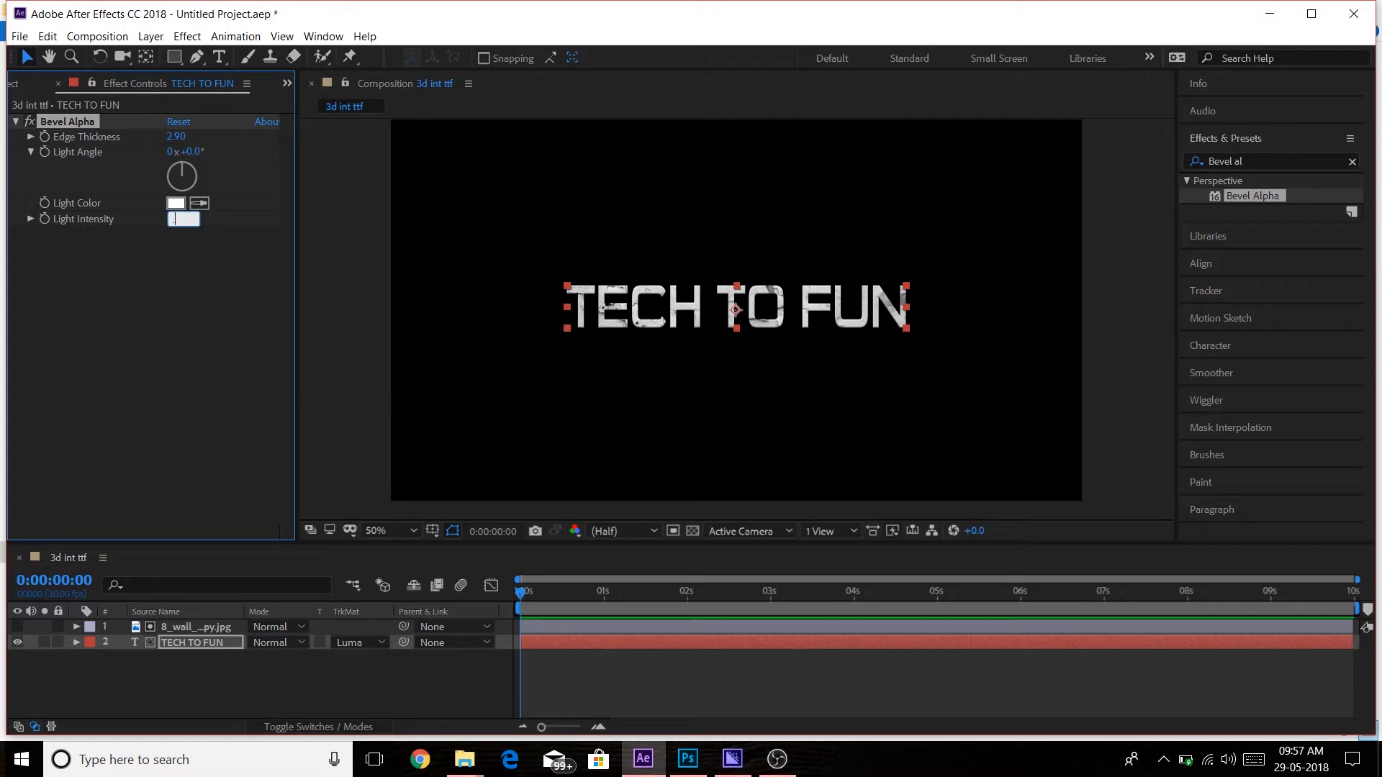
{"action": "type", "text": ".50"}
{"action": "left_click", "coordinate": [210, 339]}
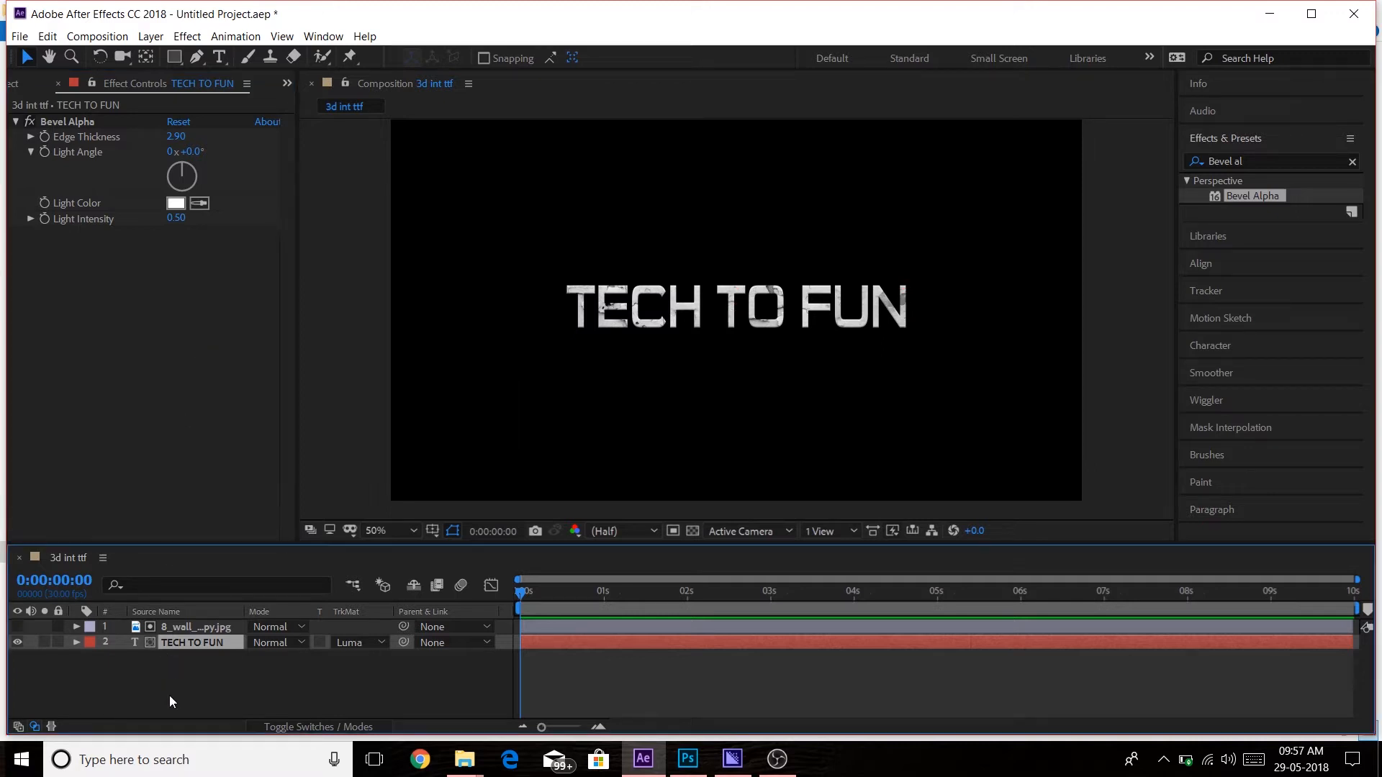
Pre-compose the wall texture and TECH TO FUN layers under the default name and make the result a 3D layer.
{"action": "left_click_drag", "start_coordinate": [169, 695], "coordinate": [179, 626]}
{"action": "right_click", "coordinate": [180, 626]}
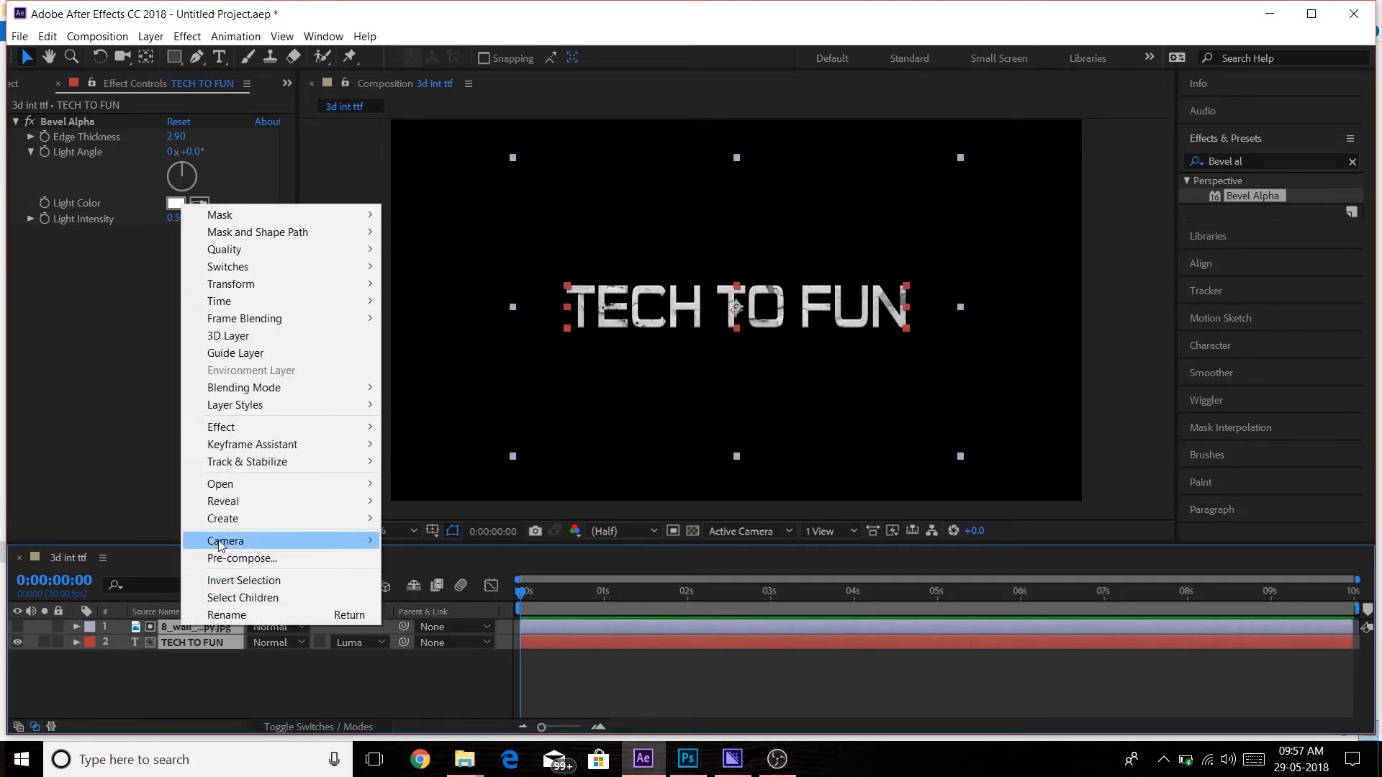
{"action": "left_click", "coordinate": [241, 559]}
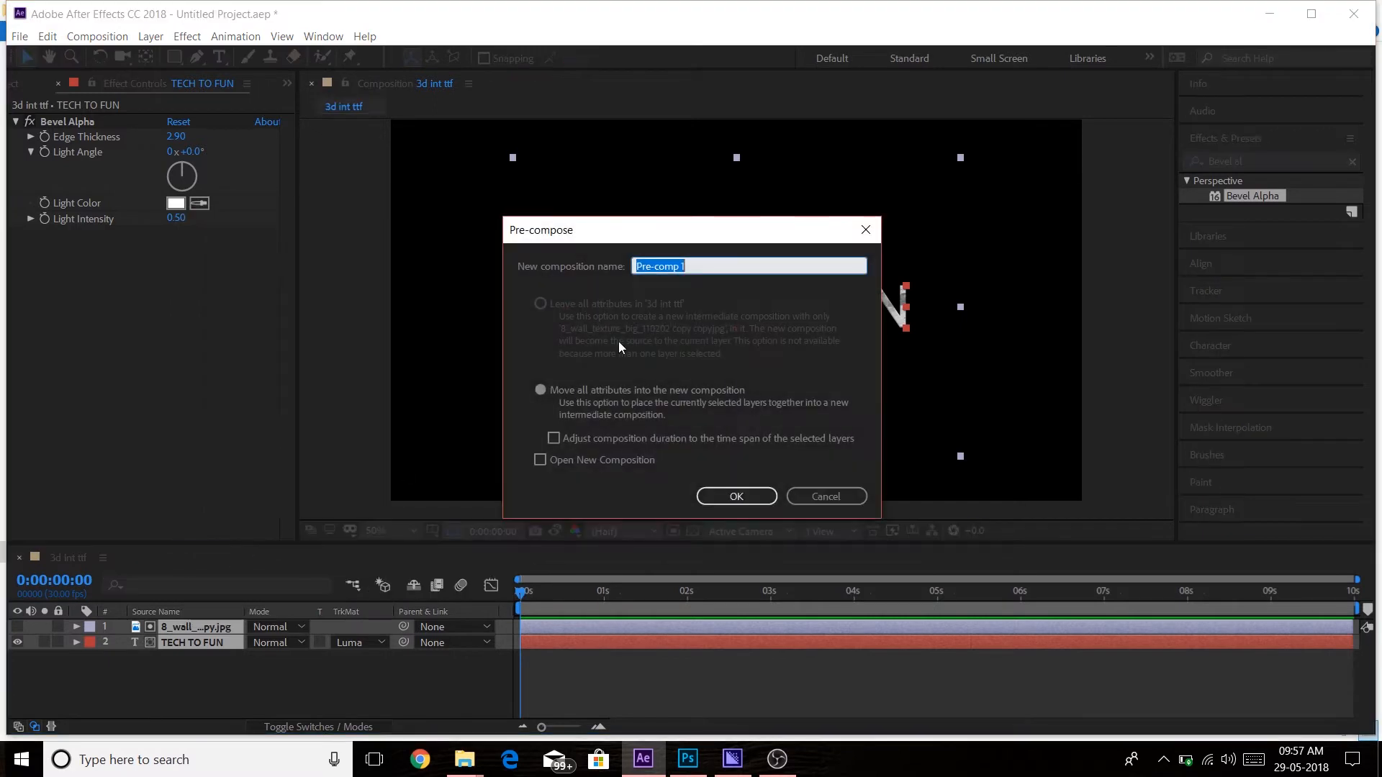
{"action": "left_click", "coordinate": [728, 499]}
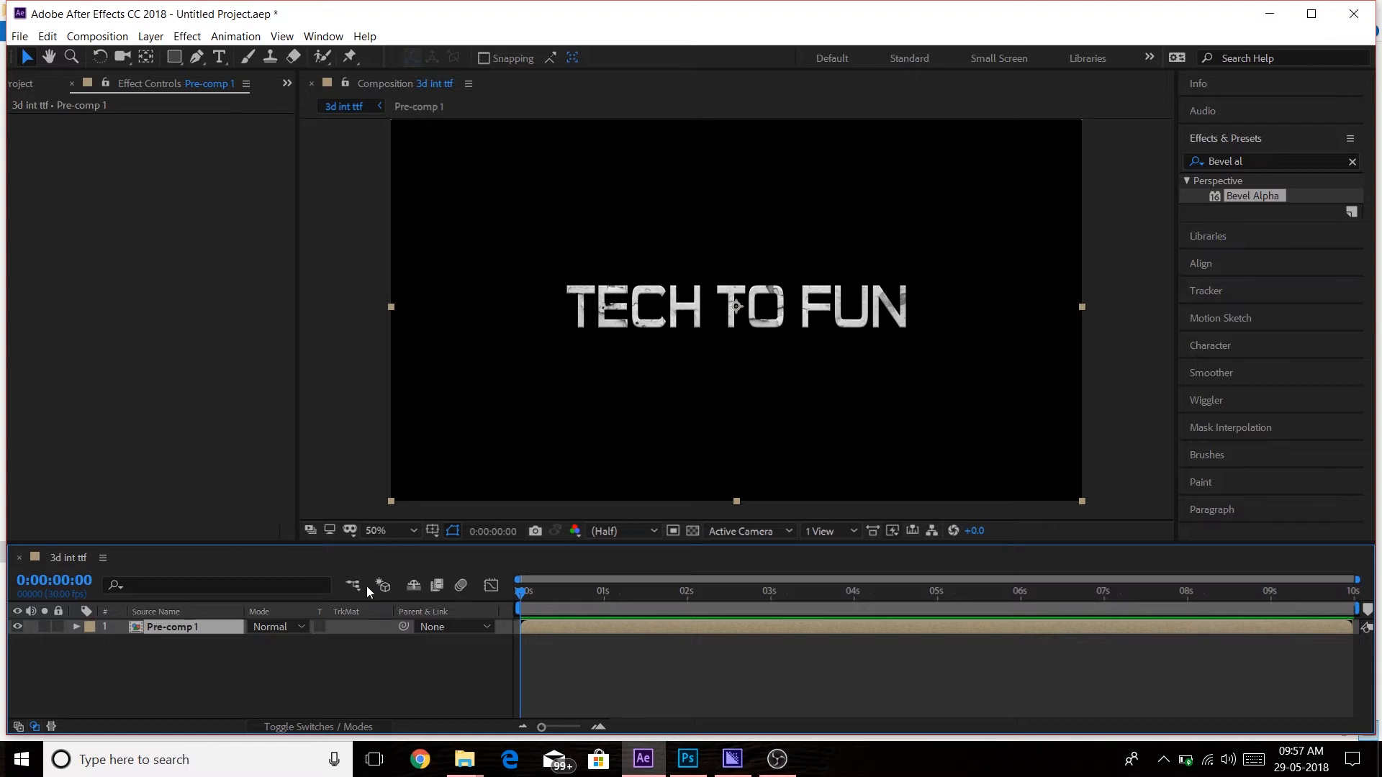
{"action": "left_click", "coordinate": [313, 725]}
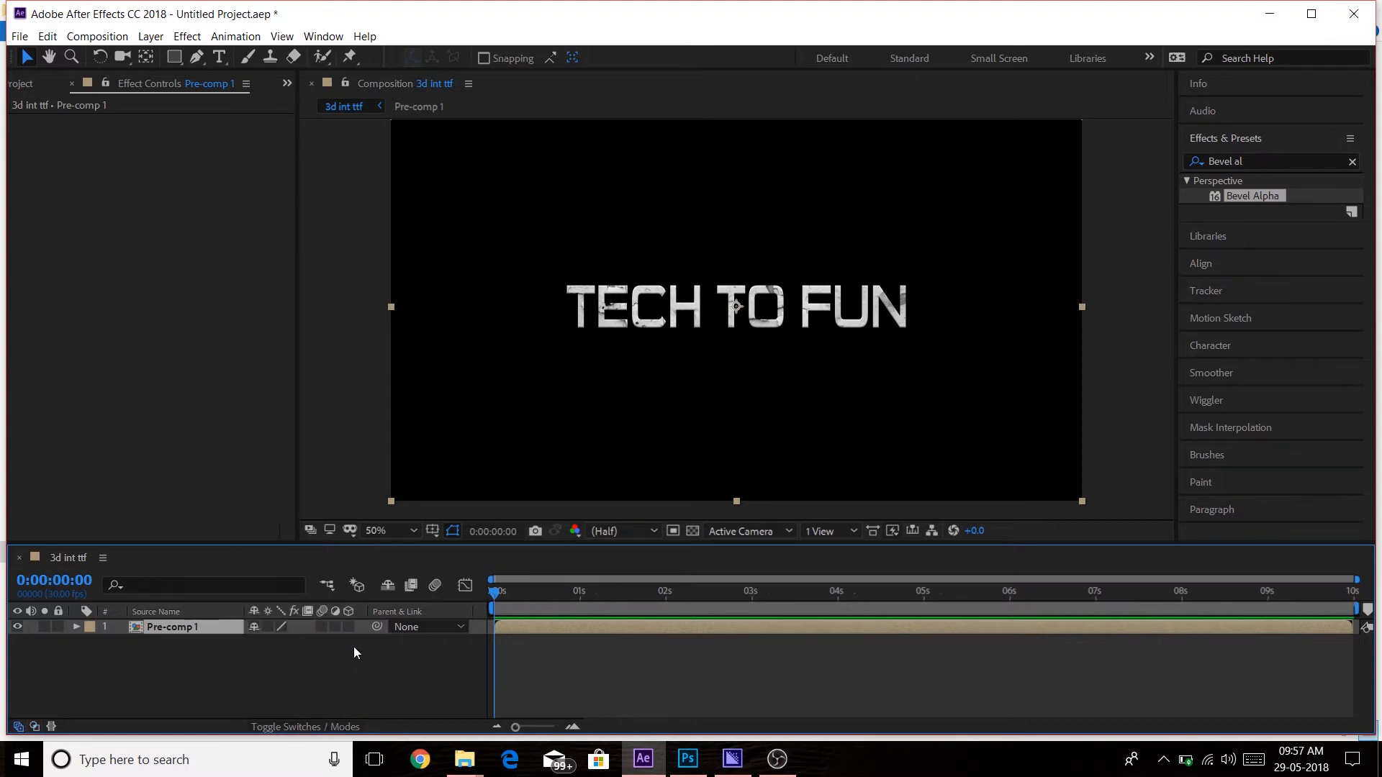
{"action": "left_click", "coordinate": [348, 625]}
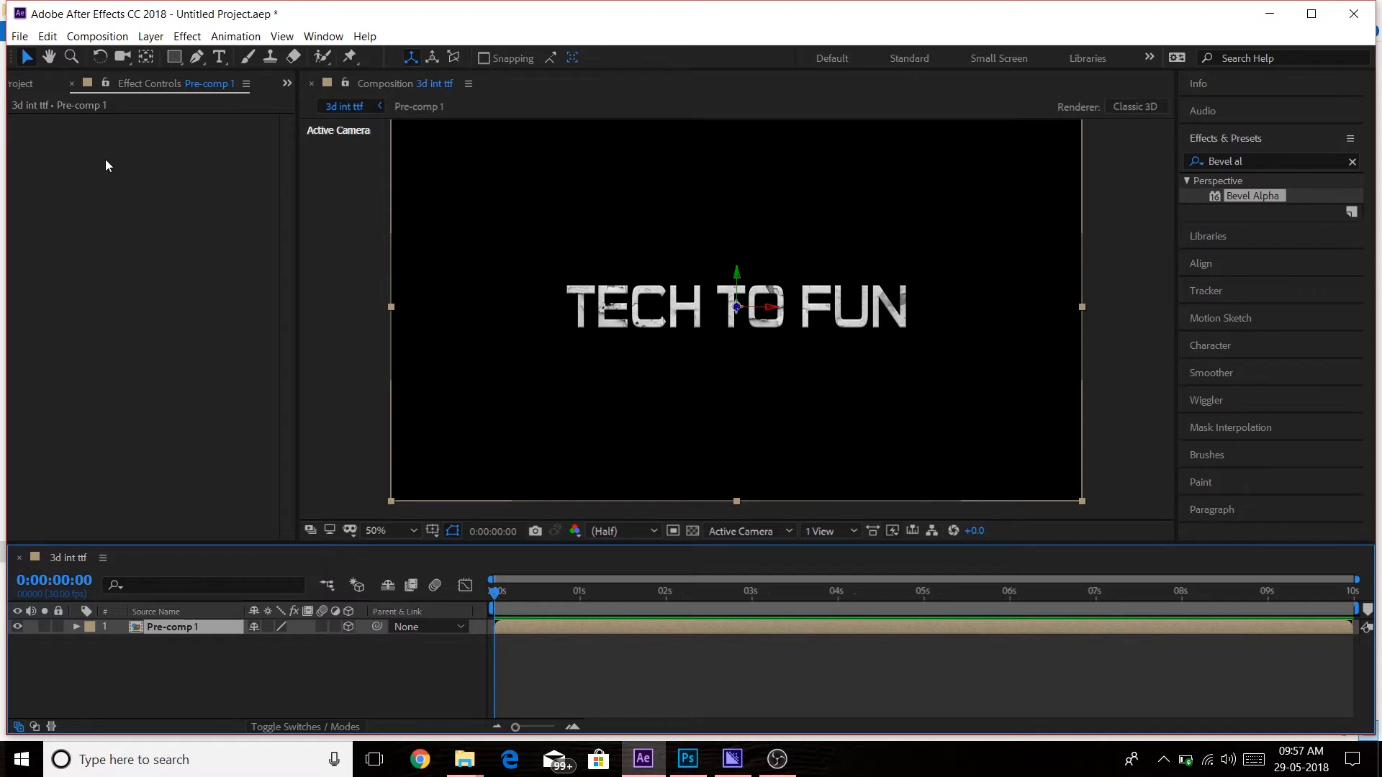
Add Matte Smoke.mp4 from the project files above Pre-comp 1 in the timeline and make it a 3D layer.
{"action": "left_click", "coordinate": [287, 83]}
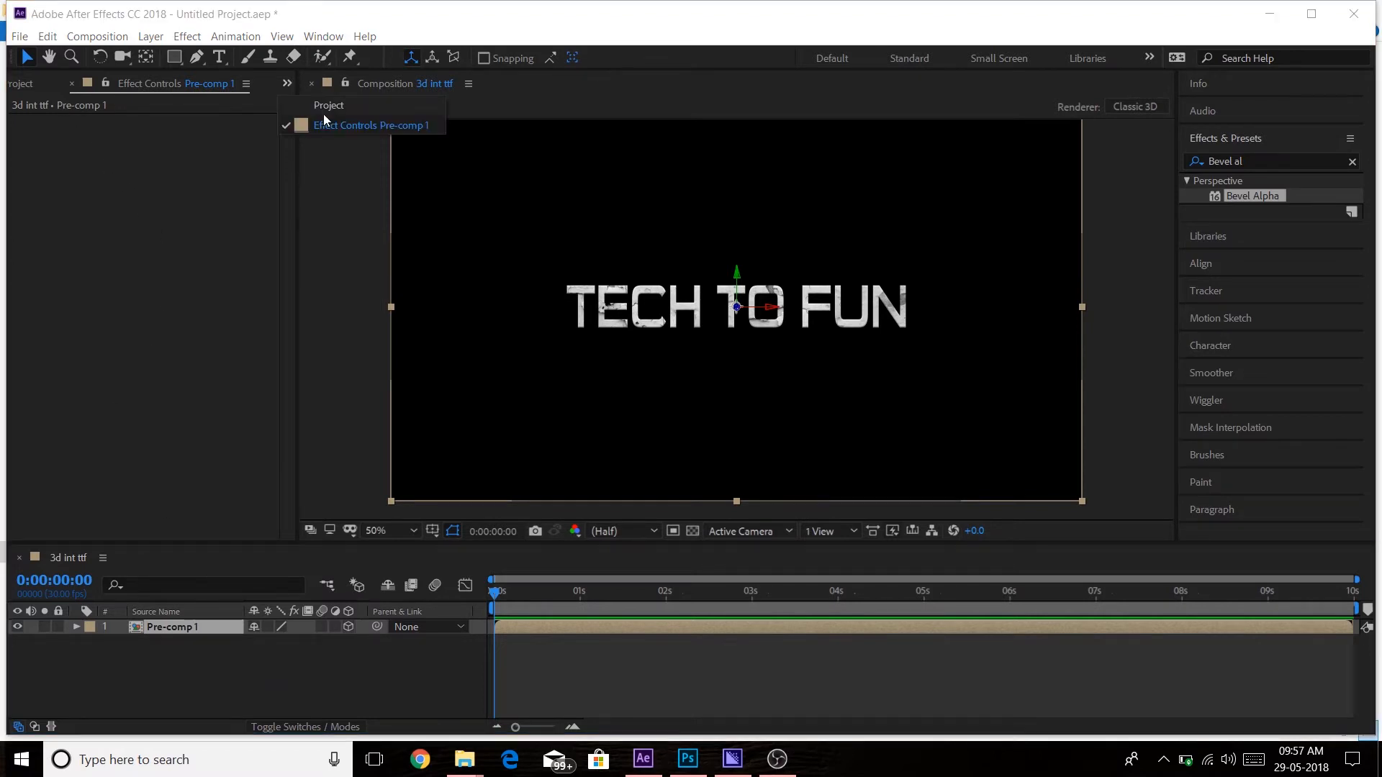
{"action": "left_click", "coordinate": [328, 107]}
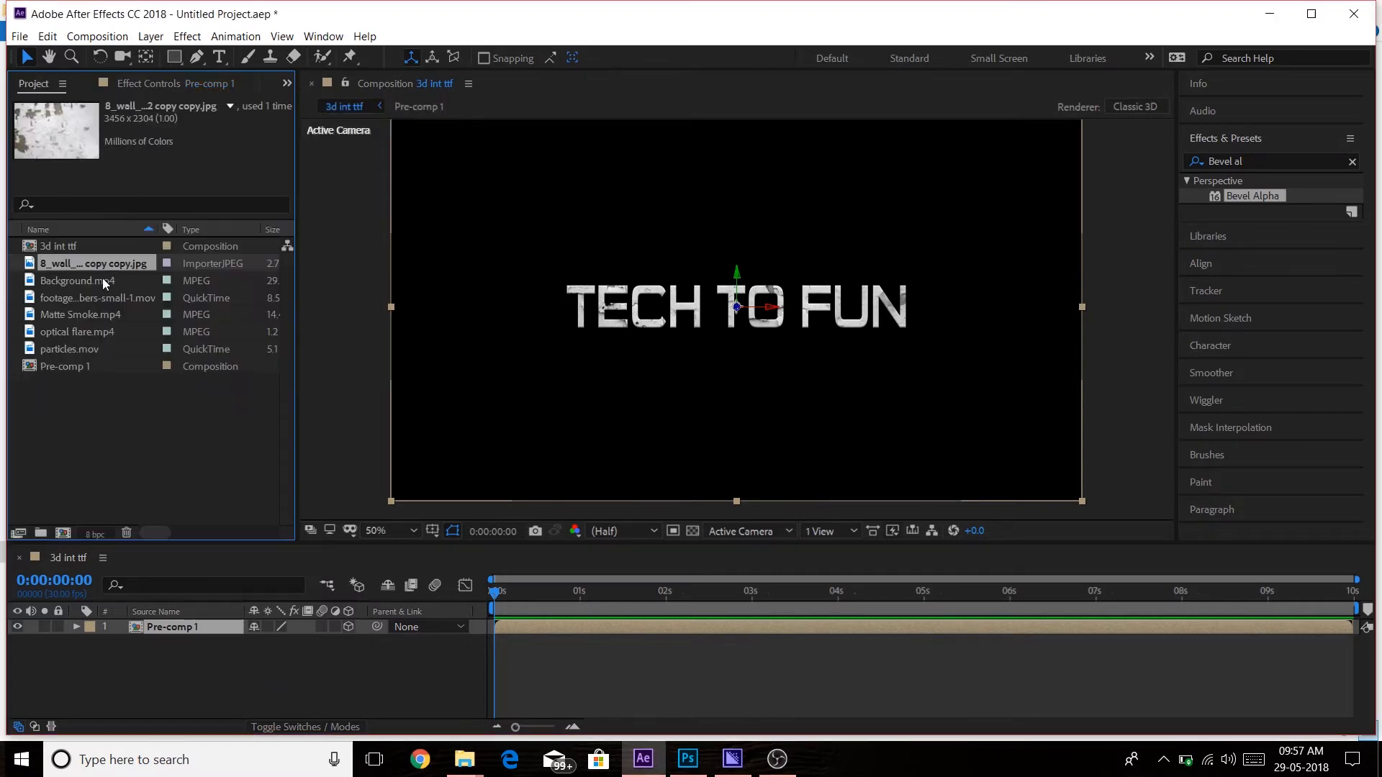
{"action": "left_click_drag", "start_coordinate": [76, 313], "coordinate": [147, 627]}
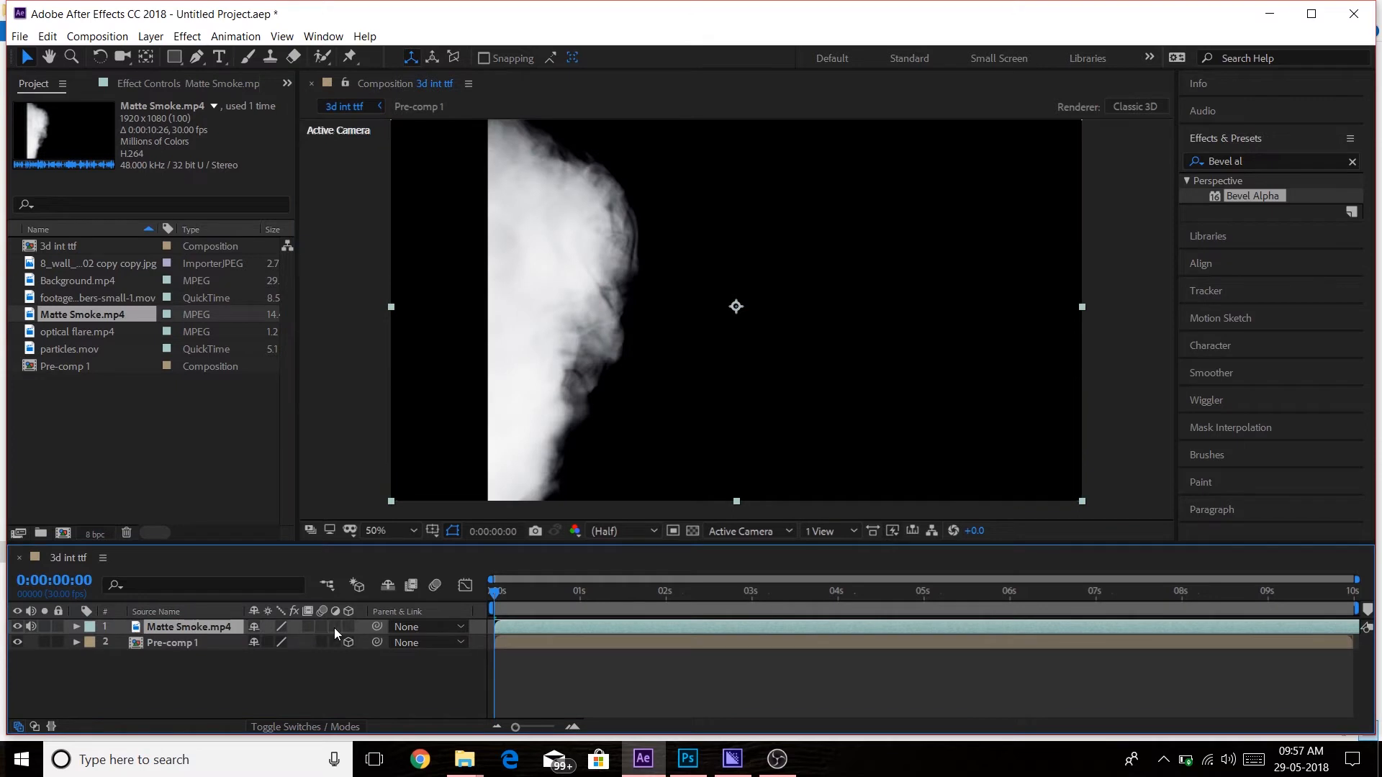
{"action": "left_click", "coordinate": [347, 627]}
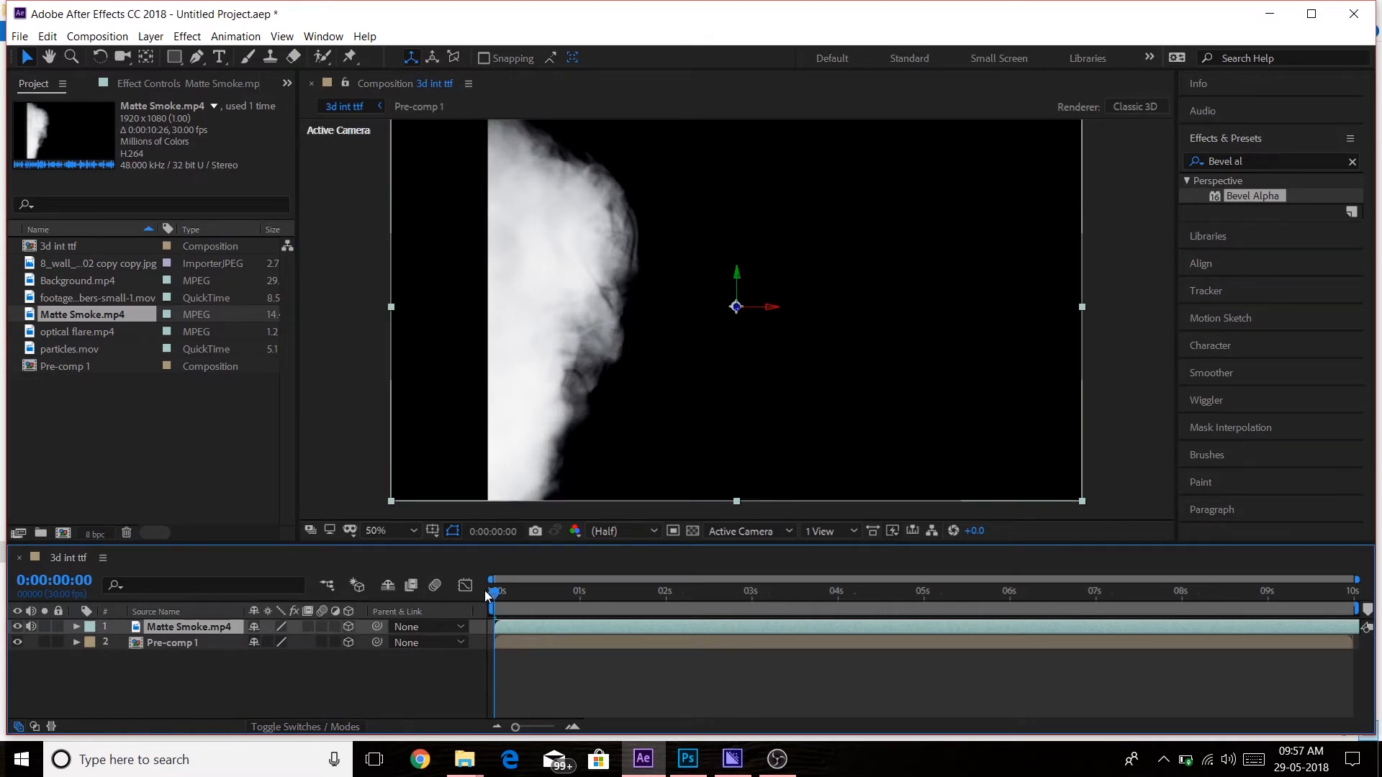
Preview the smoke motion, return to the start, and display the blend mode and track matte options with Pre-comp 1 selected.
{"action": "key", "text": "space"}
{"action": "left_click_drag", "start_coordinate": [685, 607], "coordinate": [493, 616]}
{"action": "left_click", "coordinate": [252, 726]}
{"action": "left_click", "coordinate": [193, 642]}
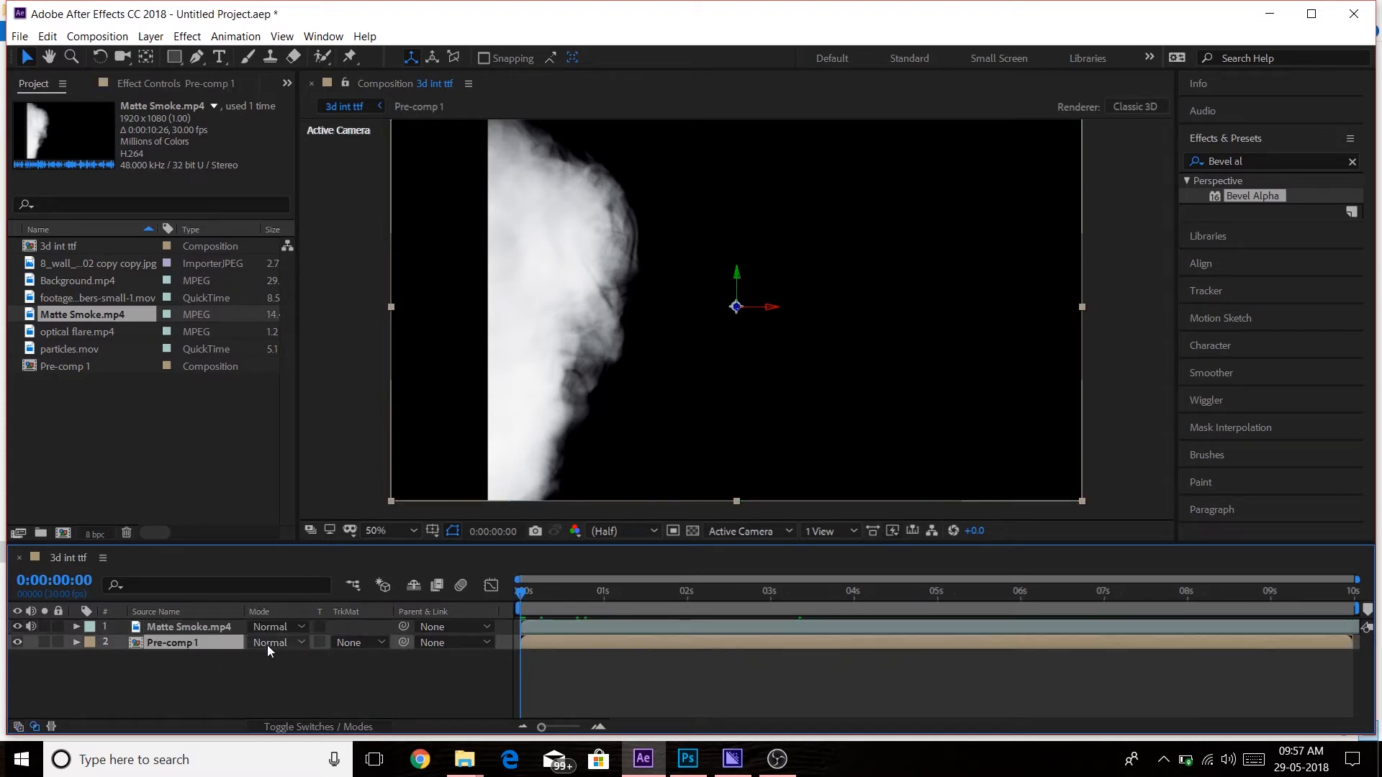
{"action": "left_click", "coordinate": [301, 642]}
{"action": "left_click", "coordinate": [300, 645]}
{"action": "left_click", "coordinate": [300, 642]}
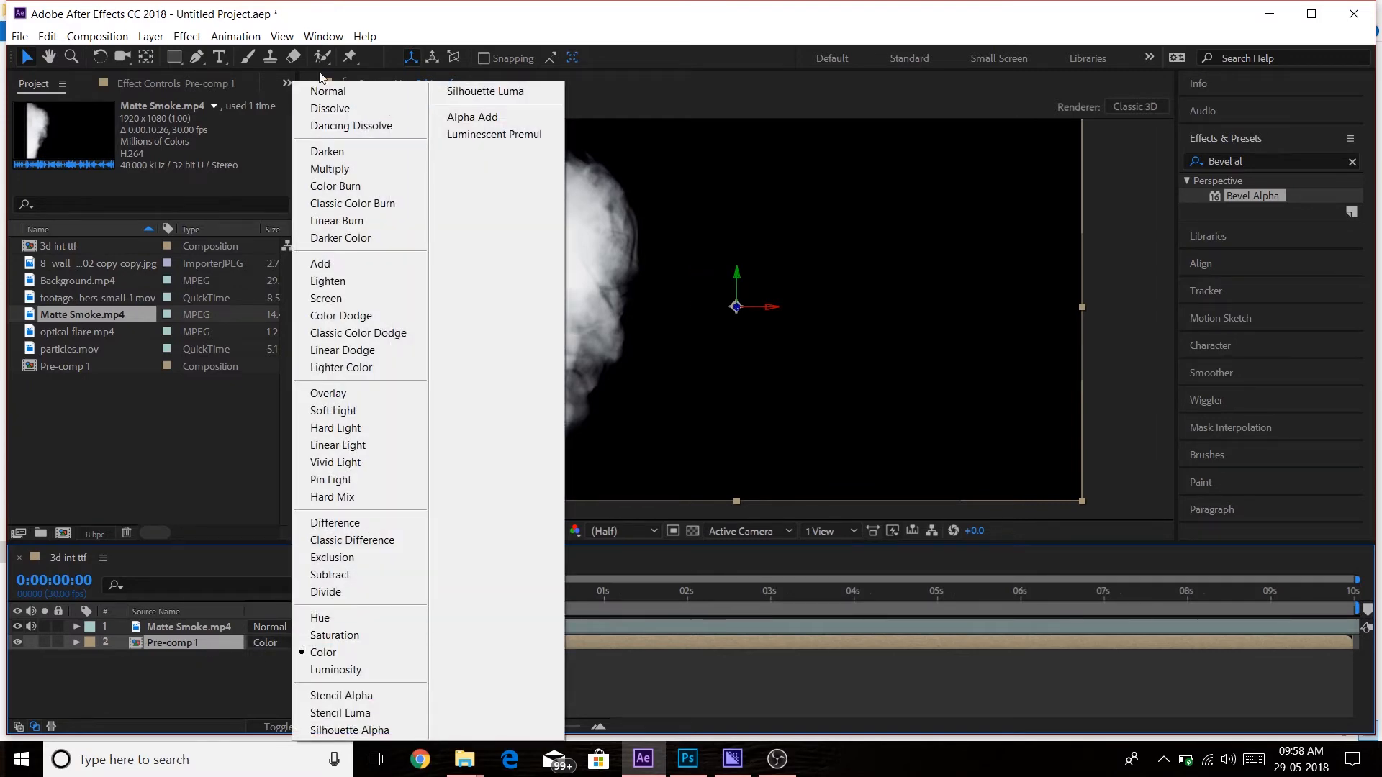
{"action": "left_click", "coordinate": [324, 91]}
Set Pre-comp 1's track matte to Luma Matte using Matte Smoke.mp4 and preview the text reveal along the timeline.
{"action": "left_click", "coordinate": [377, 640]}
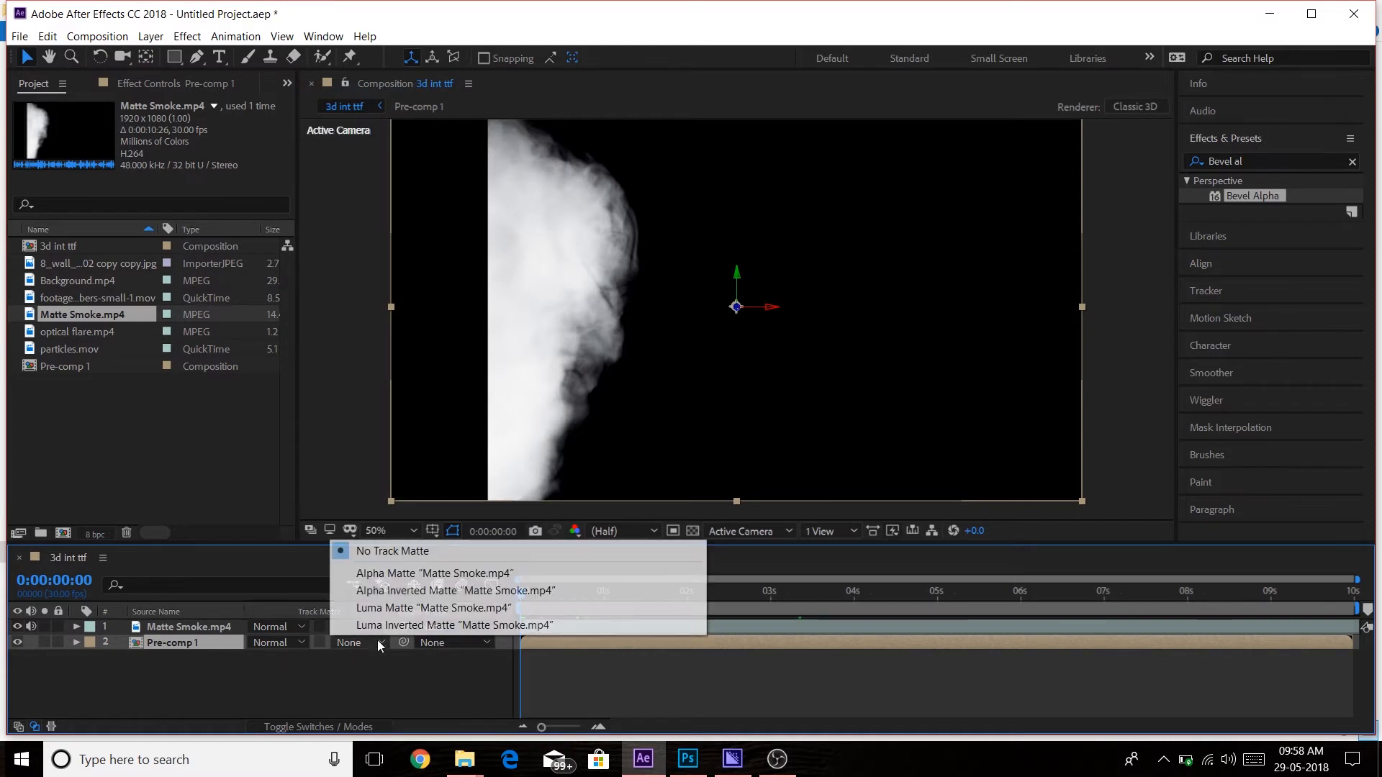
{"action": "left_click", "coordinate": [388, 608]}
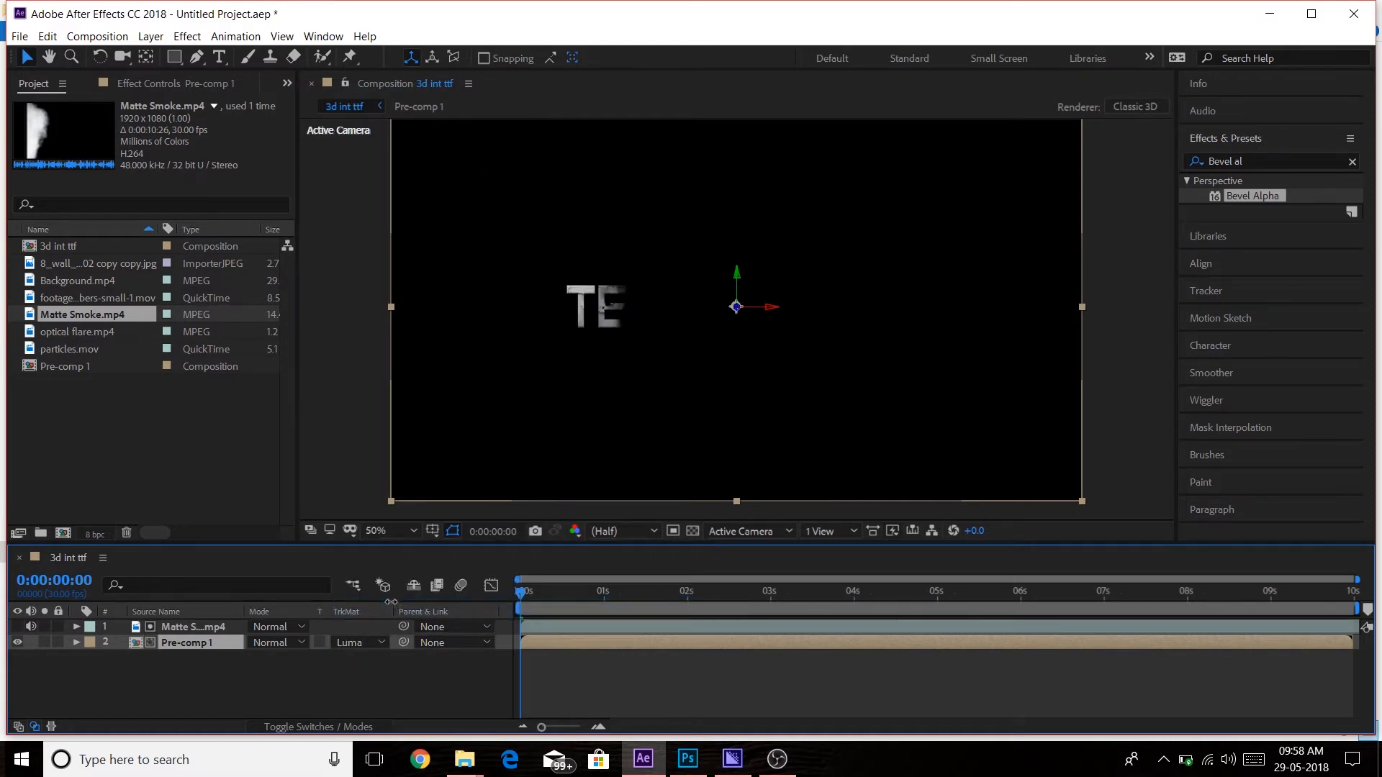
{"action": "left_click_drag", "start_coordinate": [521, 592], "coordinate": [996, 595]}
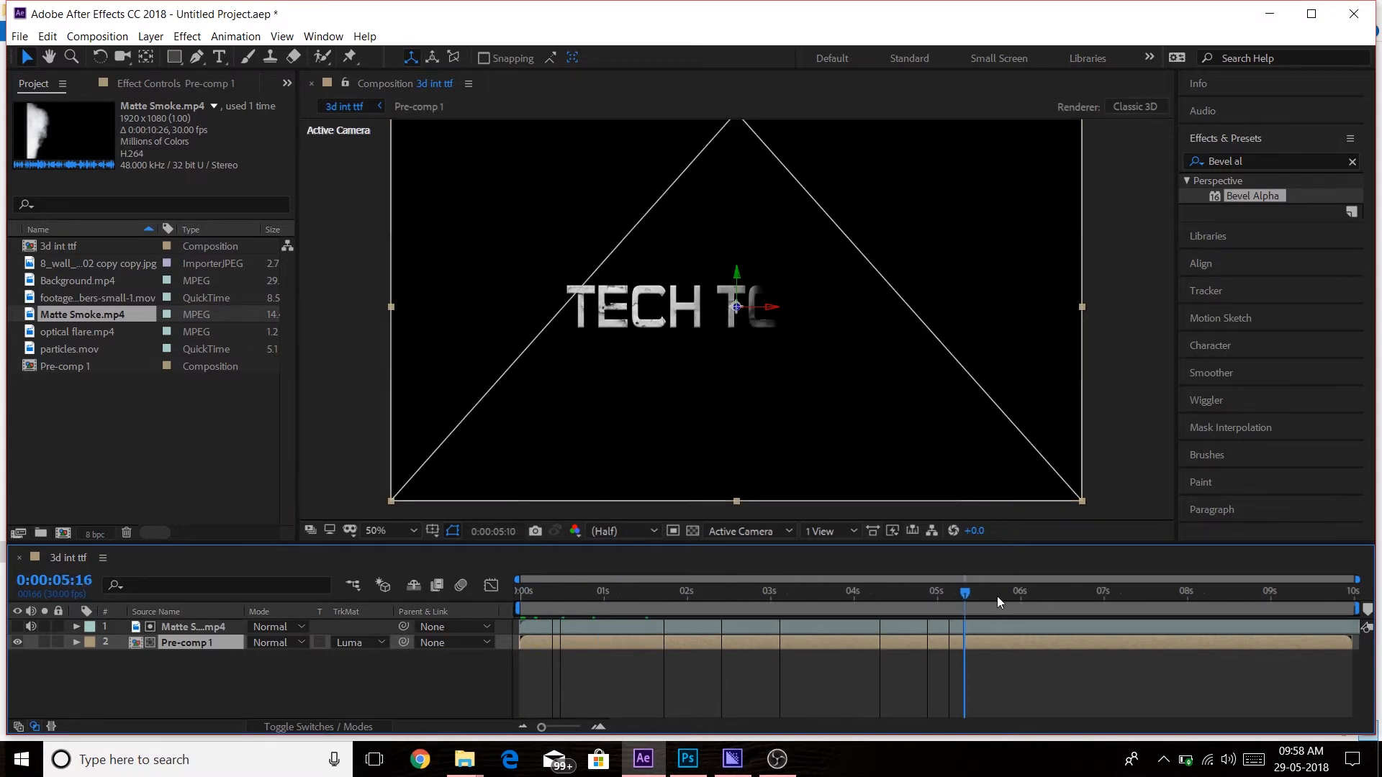
{"action": "left_click", "coordinate": [554, 603]}
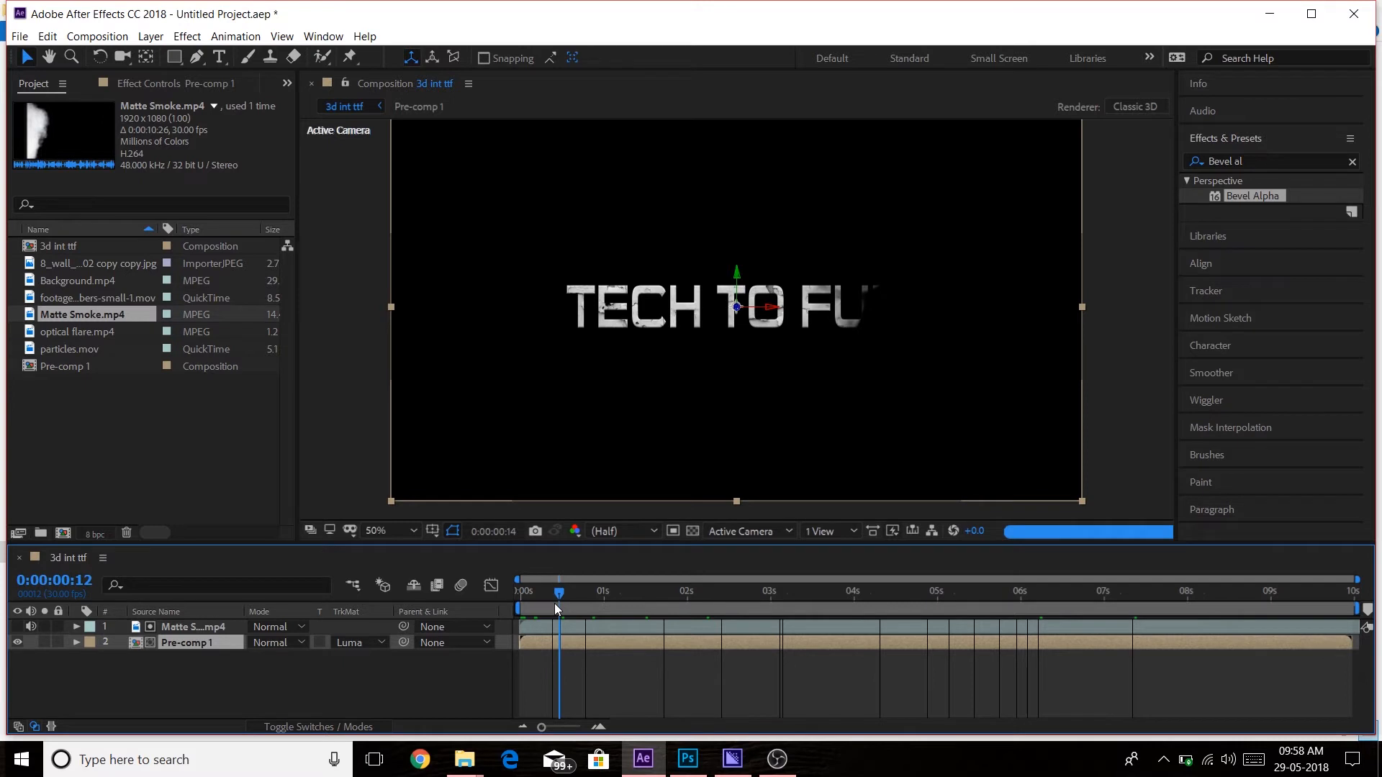
Return to the start, nudge Pre-comp 1 slightly in the frame, and check the layers inside it.
{"action": "left_click_drag", "start_coordinate": [554, 603], "coordinate": [435, 618]}
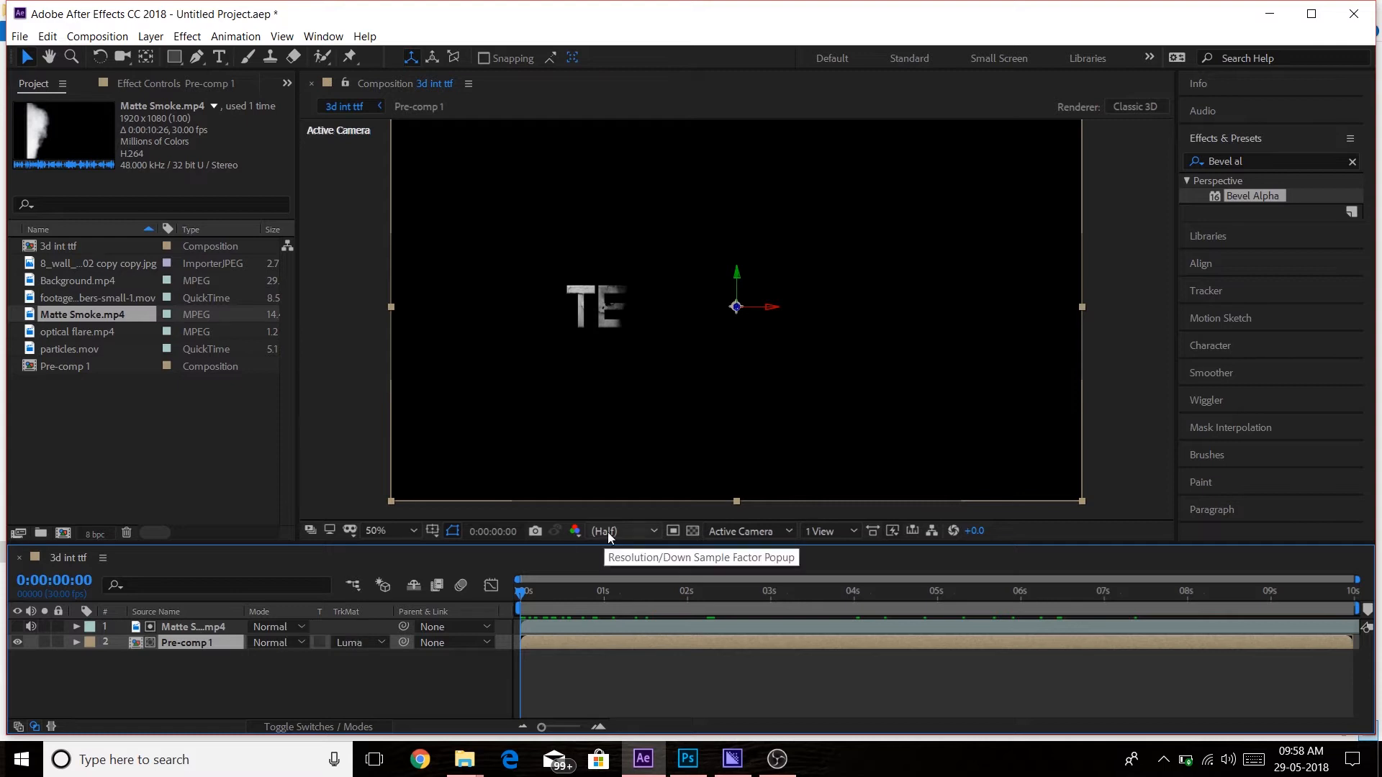
{"action": "mouse_move", "coordinate": [724, 344]}
{"action": "left_mouse_down"}
{"action": "mouse_move", "coordinate": [703, 340]}
{"action": "mouse_move", "coordinate": [737, 345]}
{"action": "mouse_move", "coordinate": [724, 342]}
{"action": "left_mouse_up"}
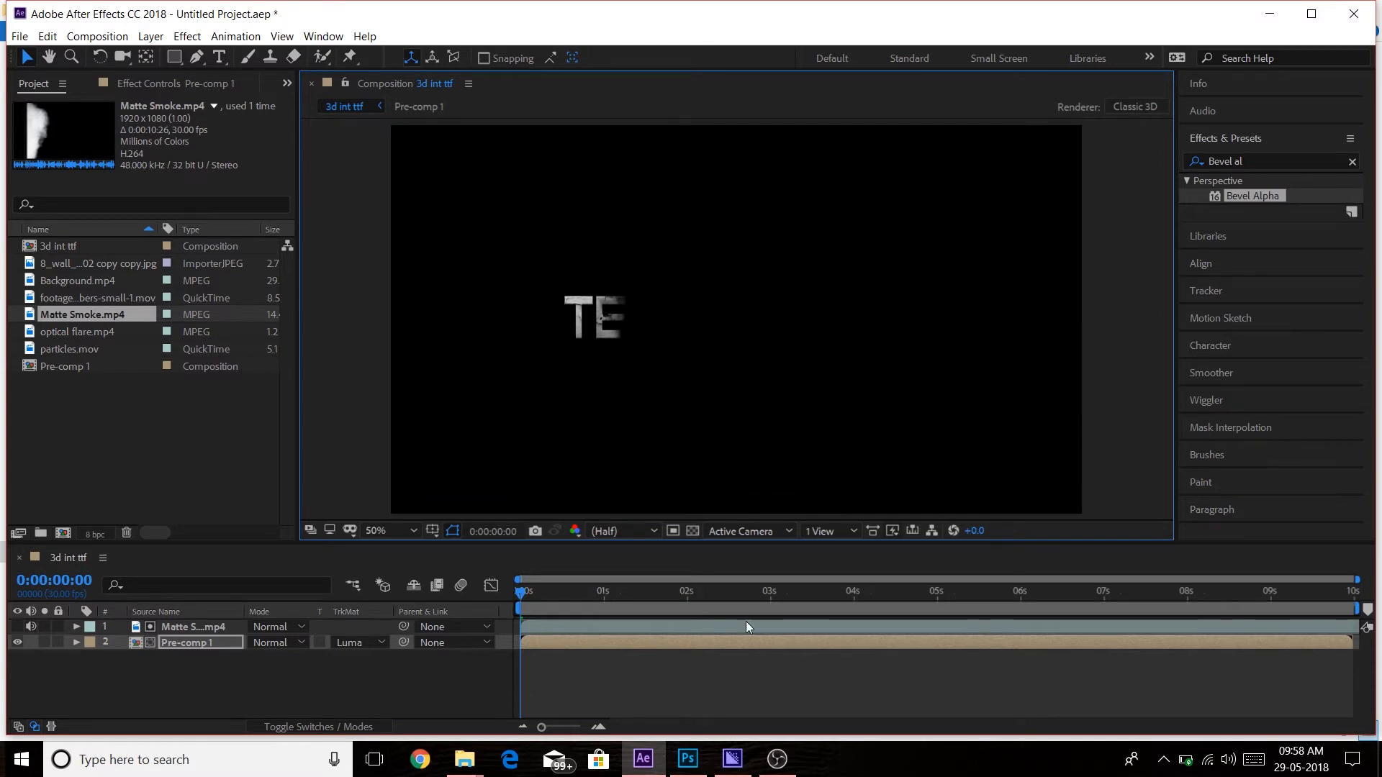
{"action": "double_click", "coordinate": [741, 640]}
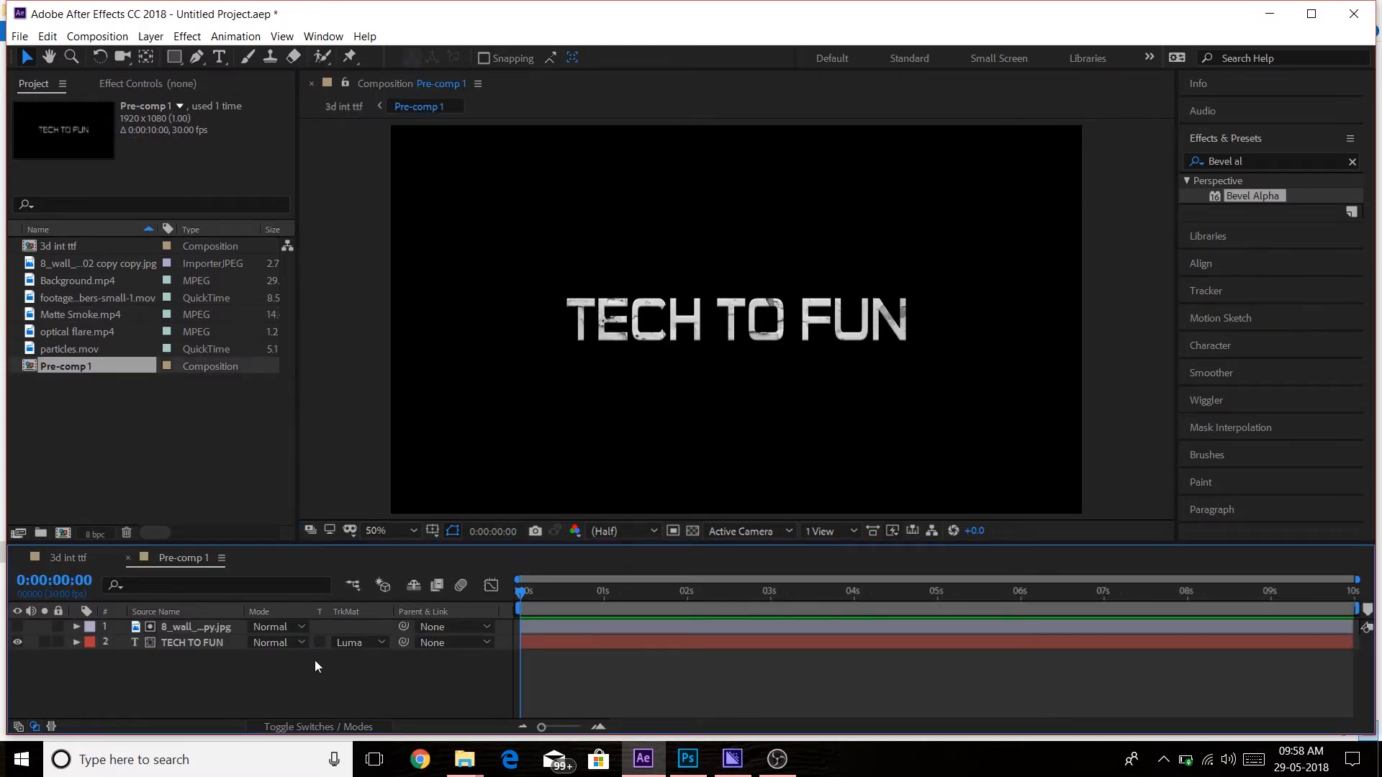
{"action": "left_click", "coordinate": [65, 559]}
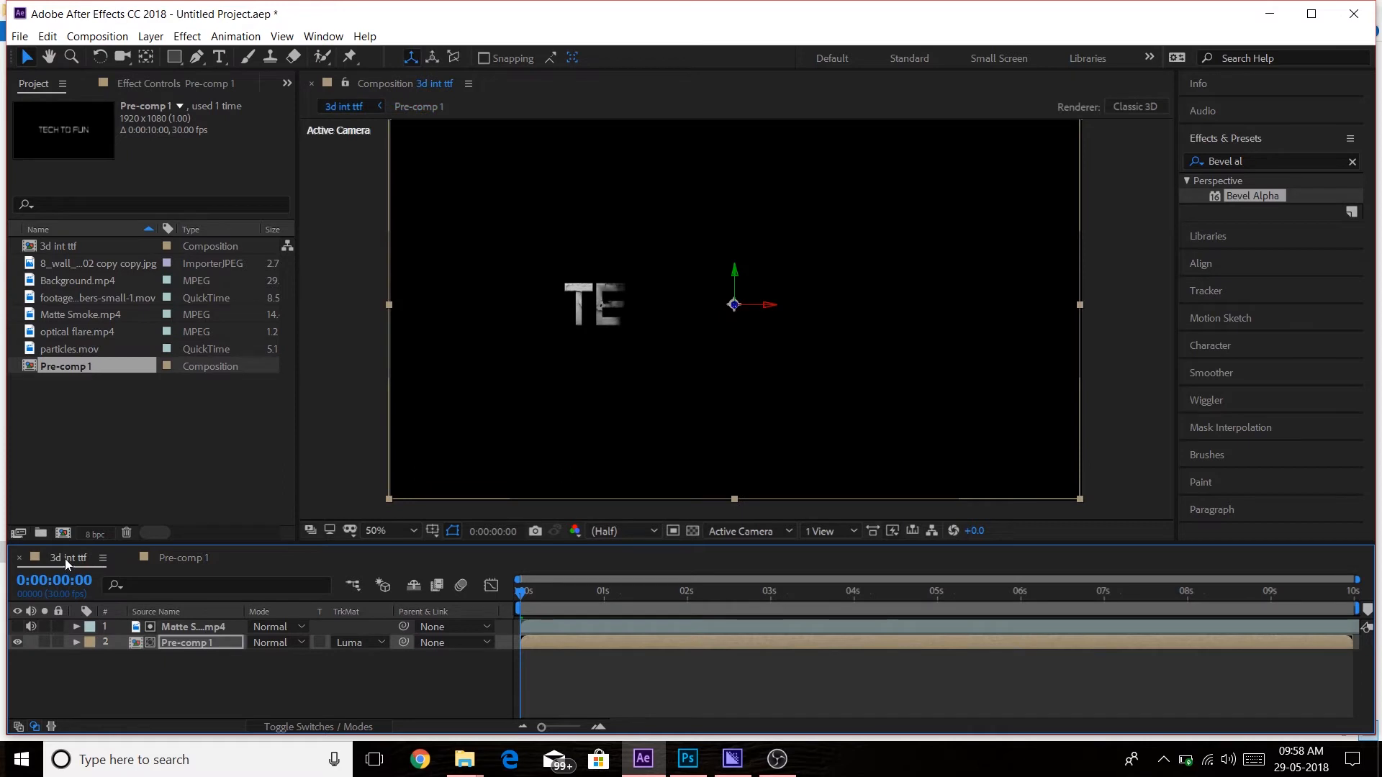
Shift the Matte Smoke.mp4 layer slightly left in the frame so only the letter T shows at the first frame.
{"action": "left_click", "coordinate": [205, 628]}
{"action": "left_click_drag", "start_coordinate": [746, 423], "coordinate": [728, 422]}
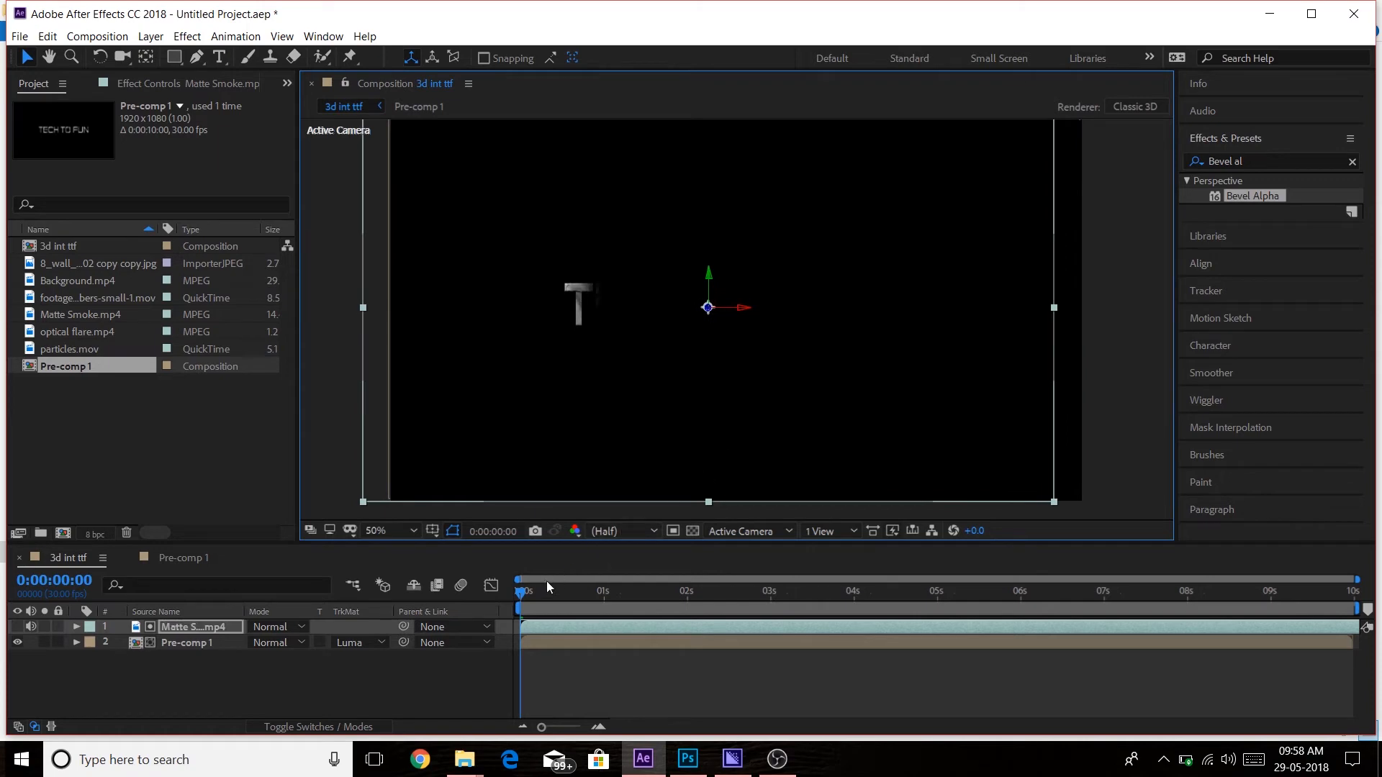
{"action": "mouse_move", "coordinate": [523, 601]}
{"action": "left_mouse_down"}
{"action": "mouse_move", "coordinate": [658, 586]}
{"action": "mouse_move", "coordinate": [892, 589]}
{"action": "mouse_move", "coordinate": [503, 587]}
{"action": "left_mouse_up"}
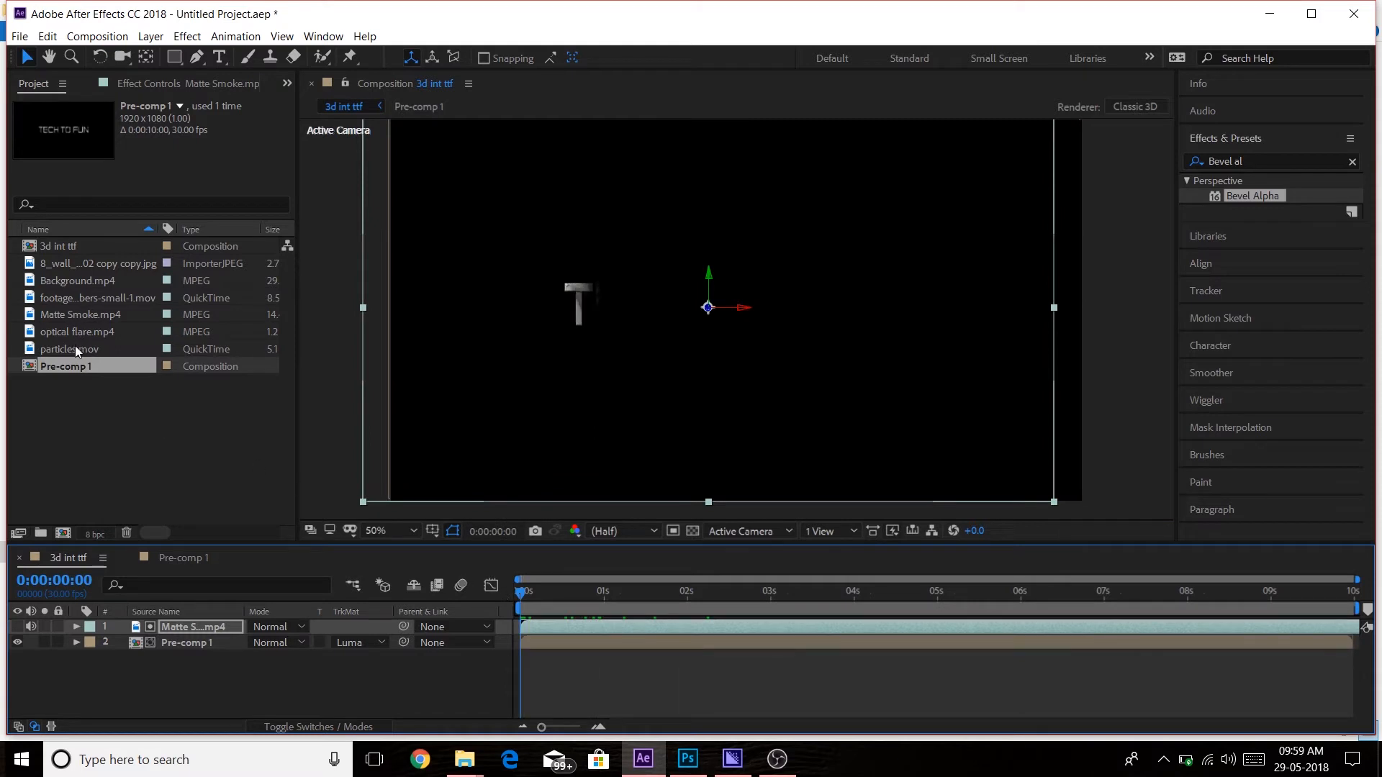
Add optical flare.mp4 above Matte Smoke.mp4 in the timeline and preview it up to about 3 seconds.
{"action": "left_click", "coordinate": [85, 330]}
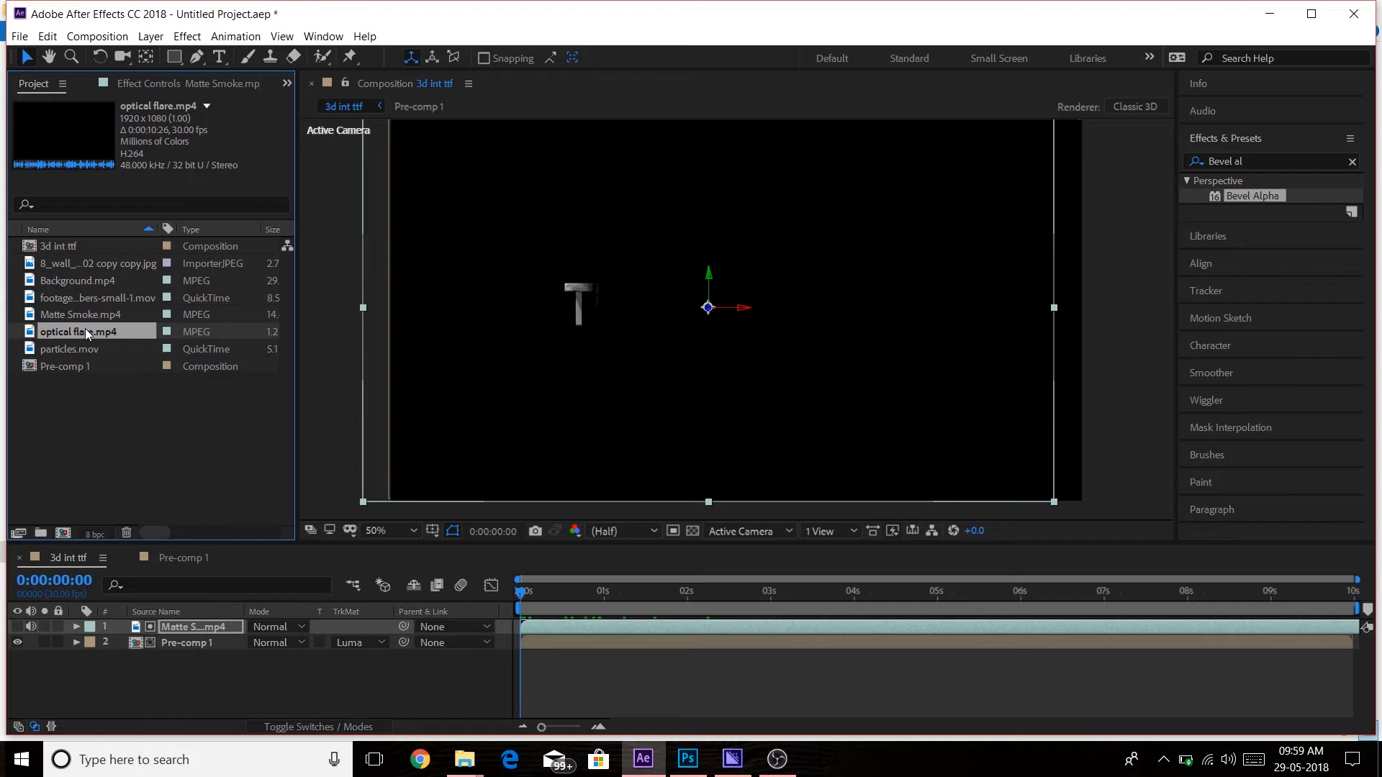
{"action": "left_click_drag", "start_coordinate": [84, 328], "coordinate": [151, 625]}
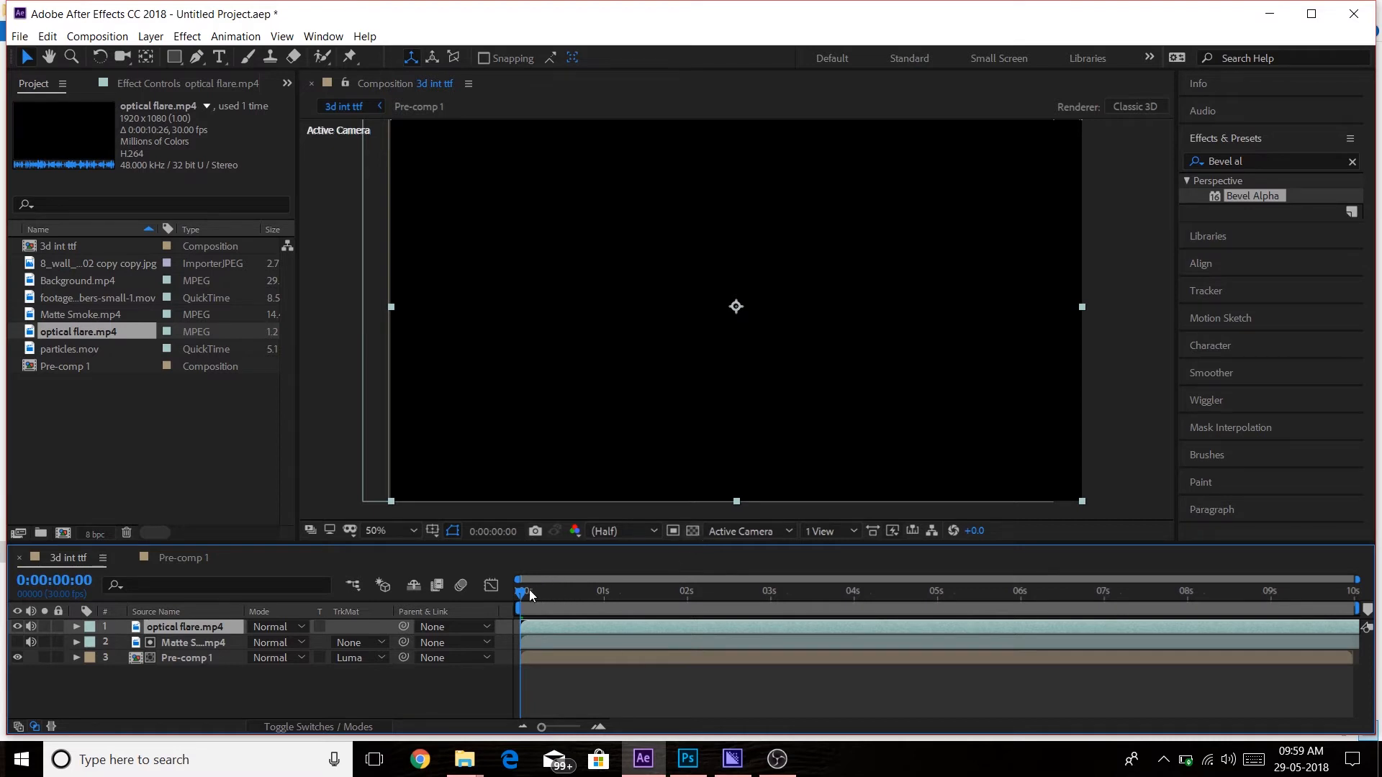
{"action": "left_click_drag", "start_coordinate": [523, 594], "coordinate": [794, 594]}
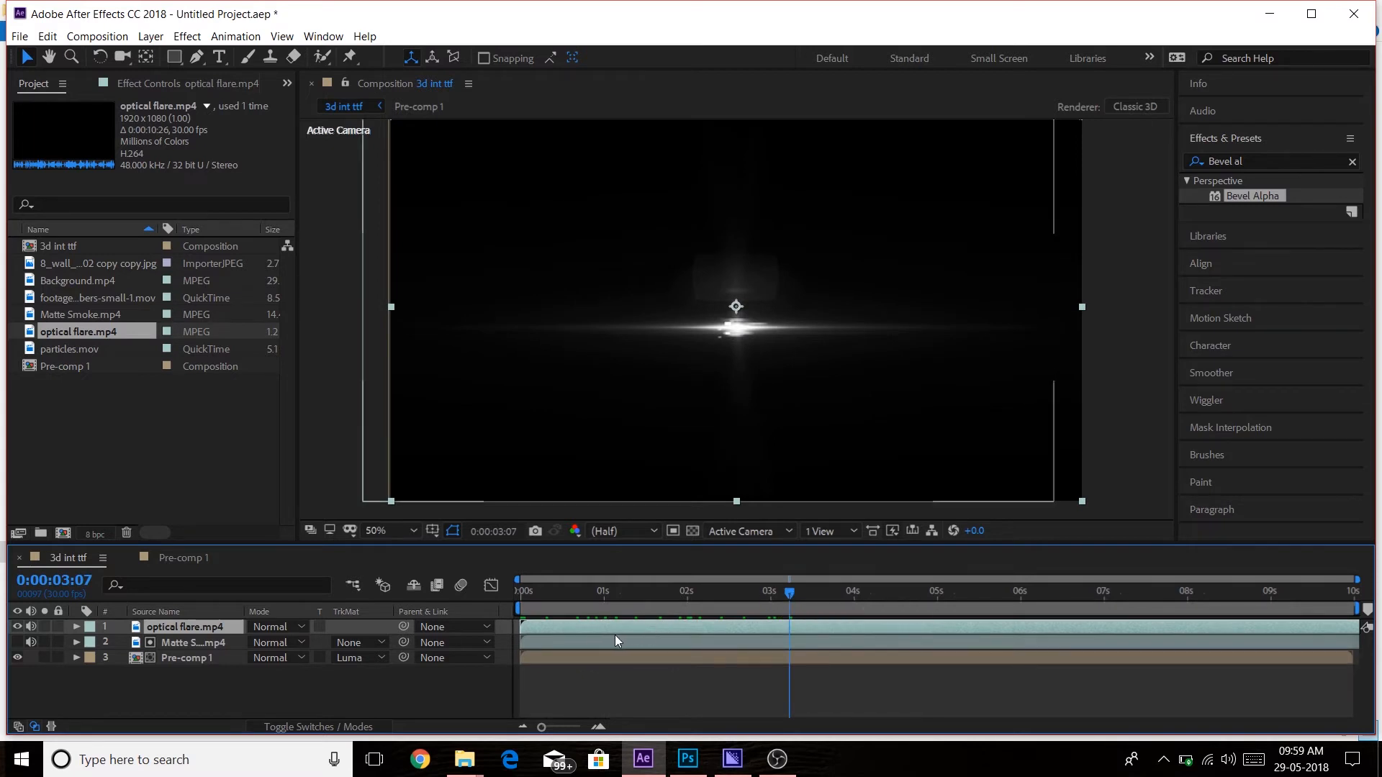
Set the optical flare.mp4 layer's blend mode to Add and make it a 3D layer.
{"action": "left_click", "coordinate": [298, 626]}
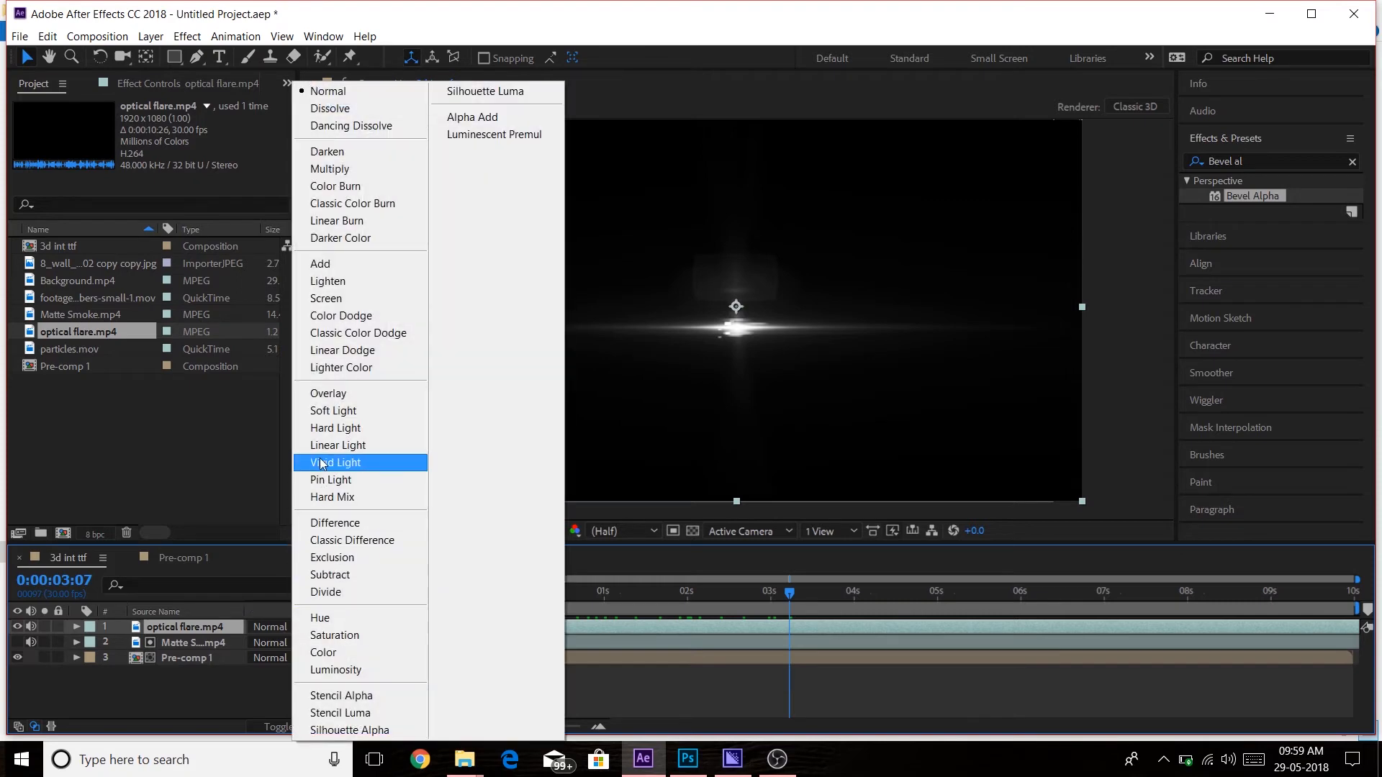
{"action": "left_click", "coordinate": [328, 265]}
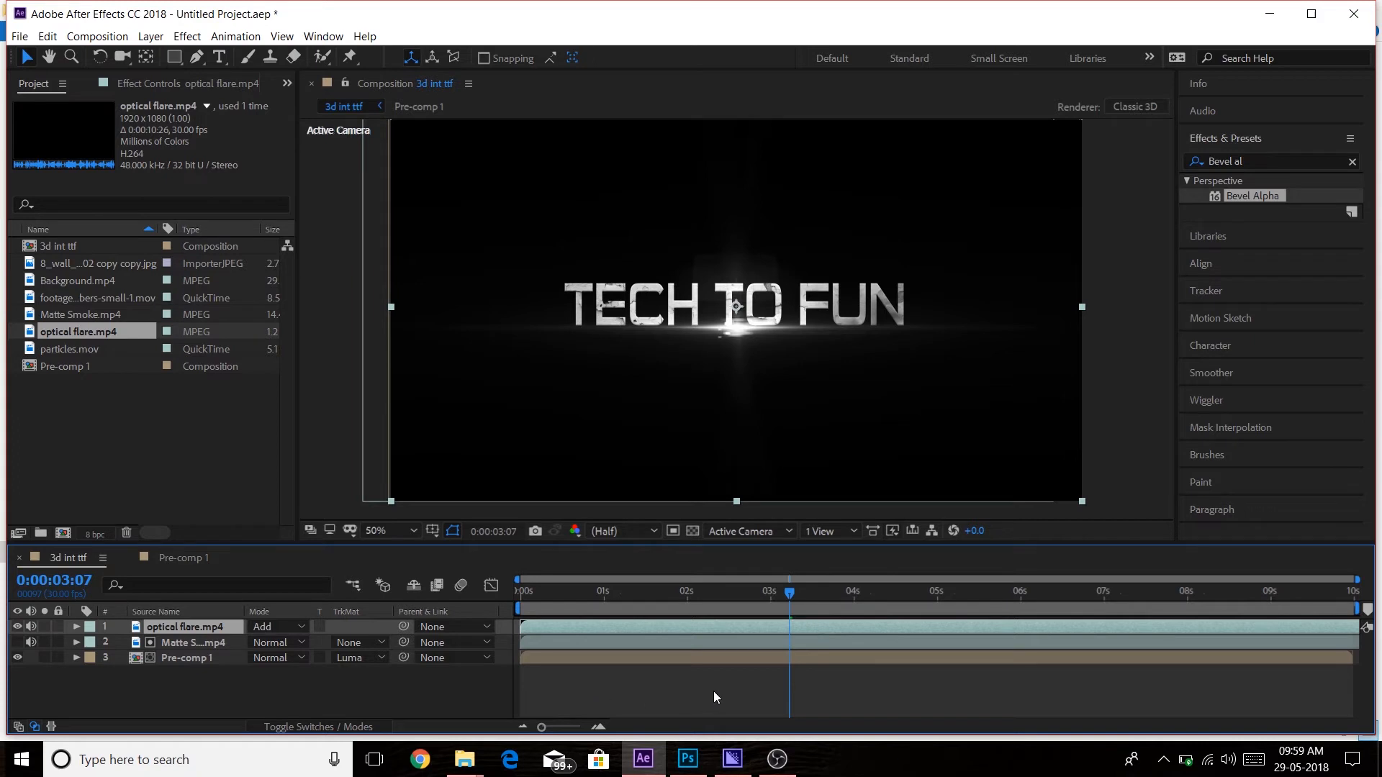
{"action": "left_click_drag", "start_coordinate": [789, 589], "coordinate": [931, 599]}
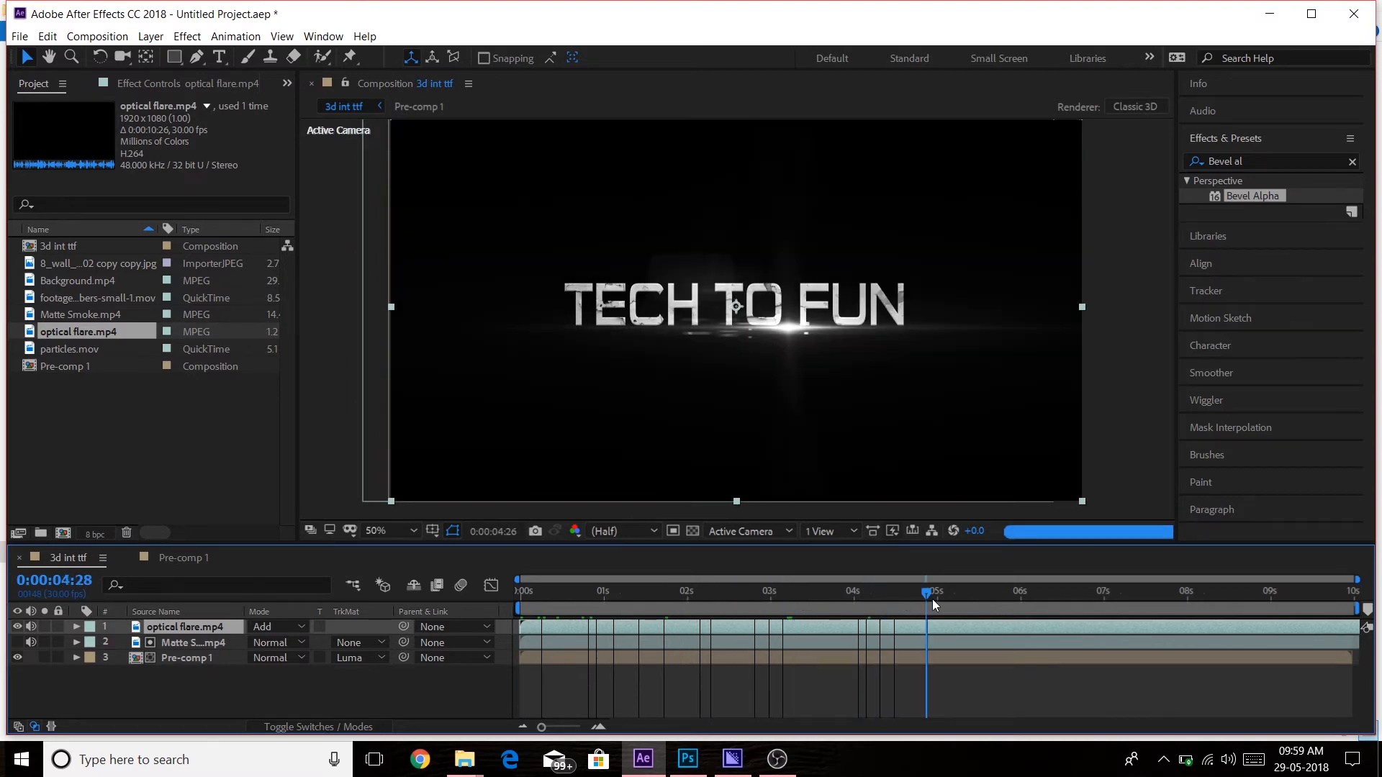
{"action": "left_click_drag", "start_coordinate": [931, 598], "coordinate": [692, 599]}
{"action": "left_click", "coordinate": [337, 724]}
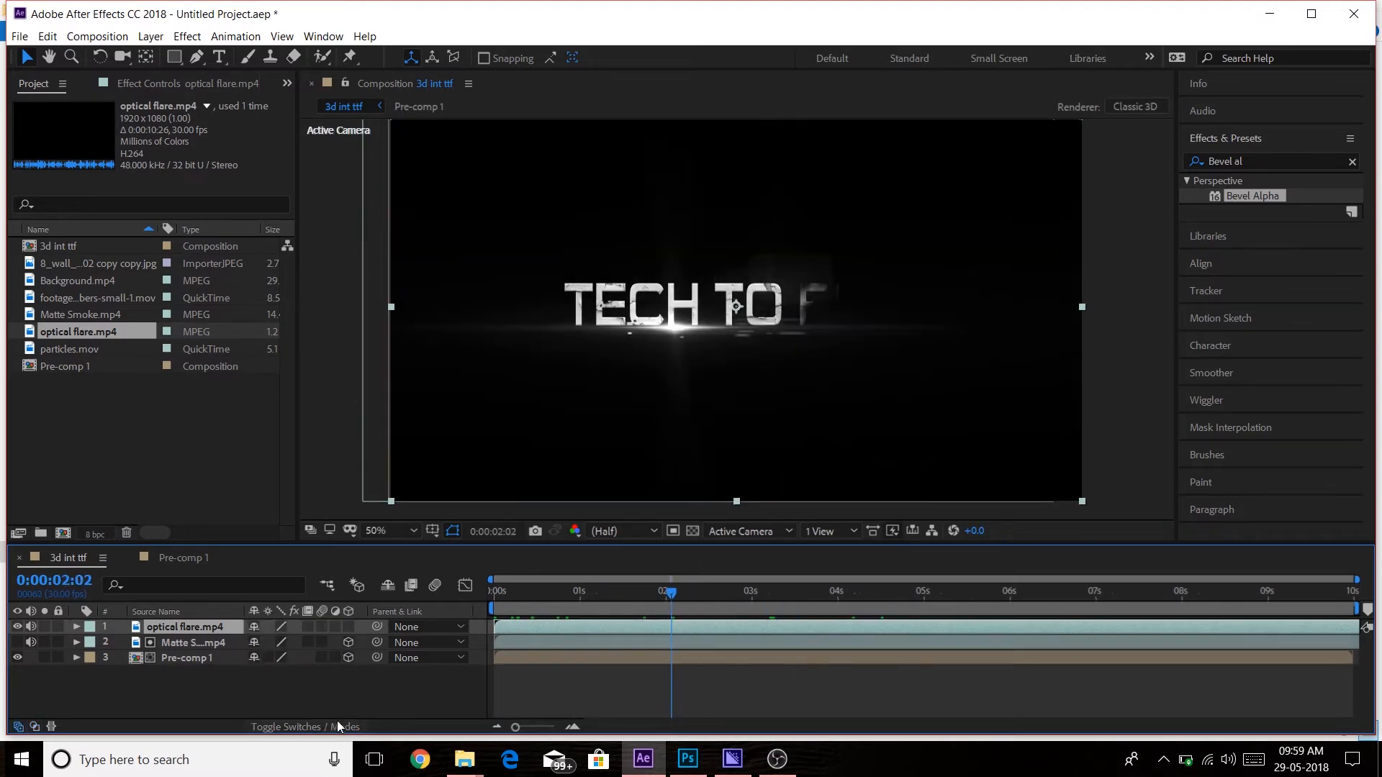
{"action": "left_click", "coordinate": [349, 626]}
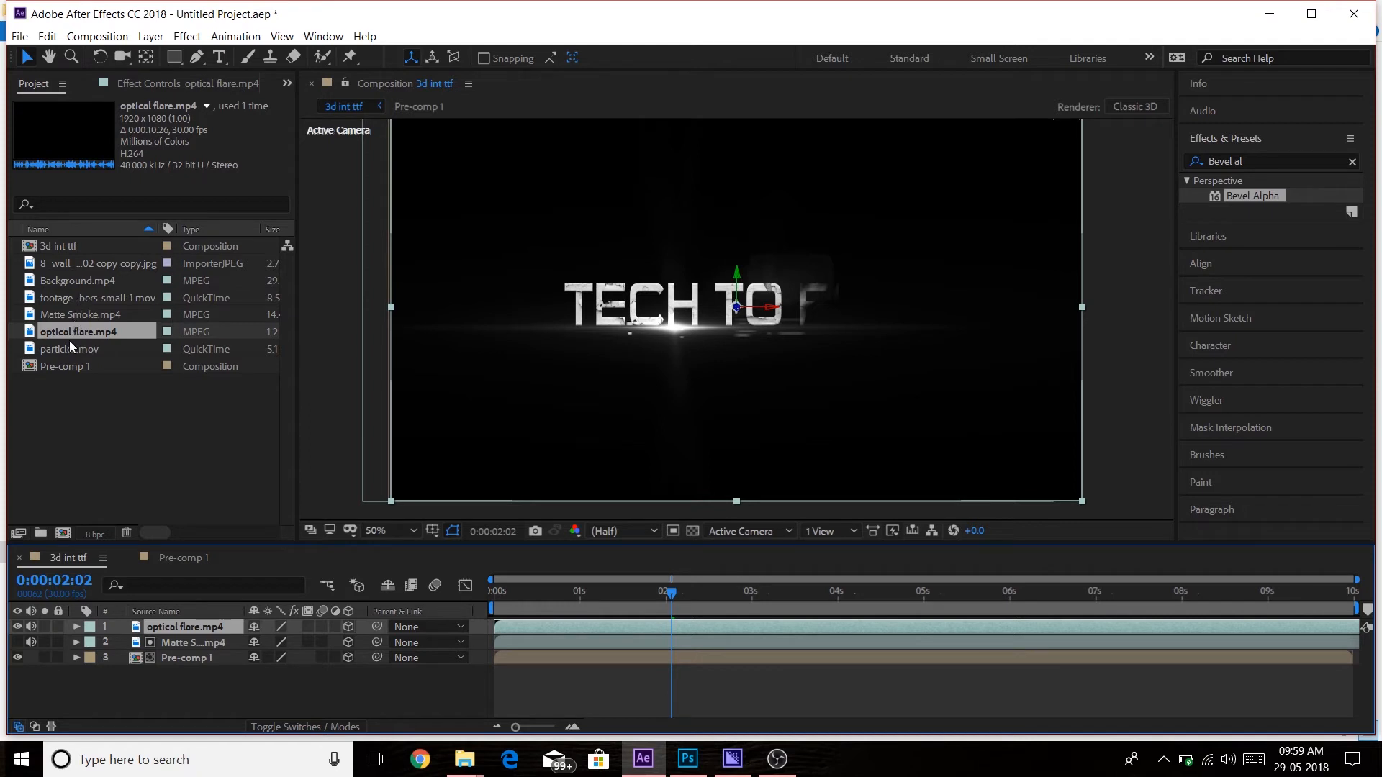
Add the fire embers footage above optical flare.mp4 in the timeline and return to the first frame.
{"action": "left_click", "coordinate": [91, 314]}
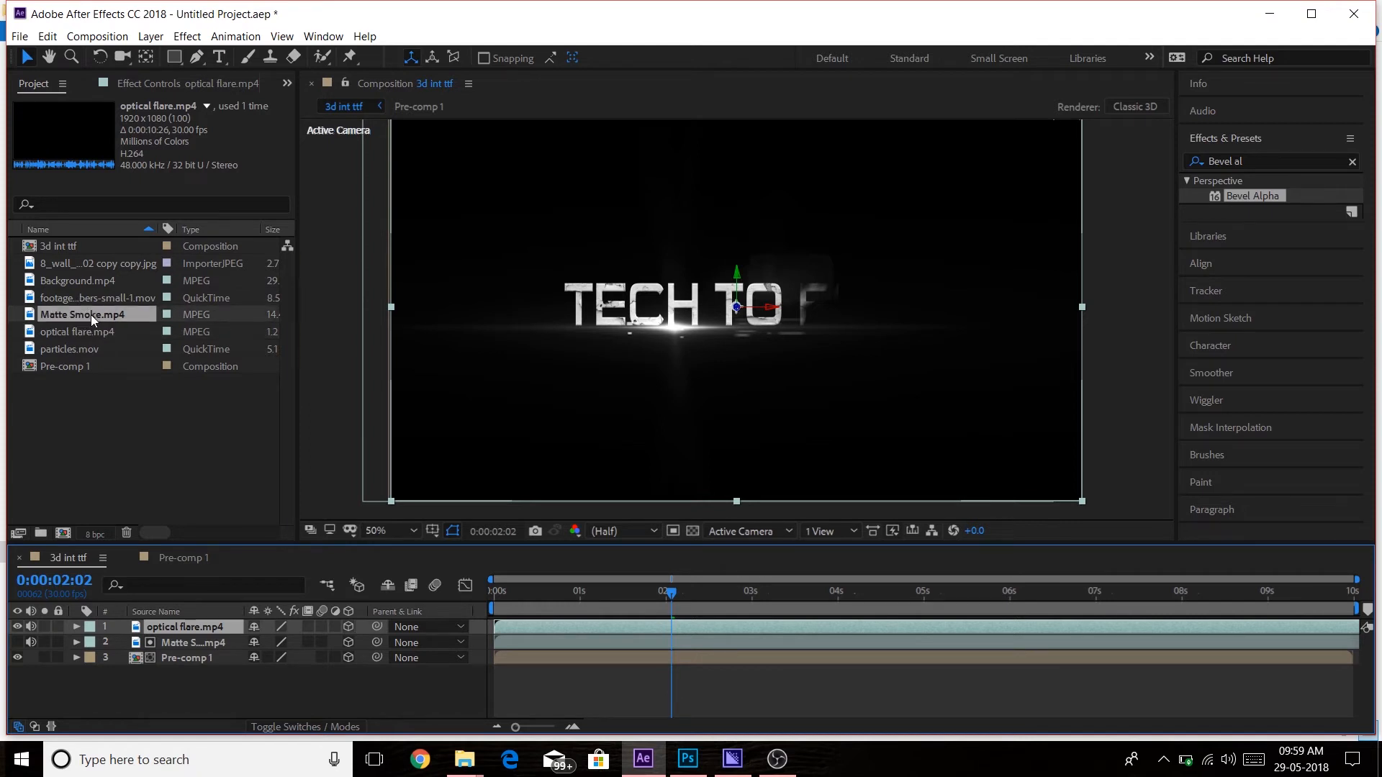
{"action": "left_click", "coordinate": [82, 330]}
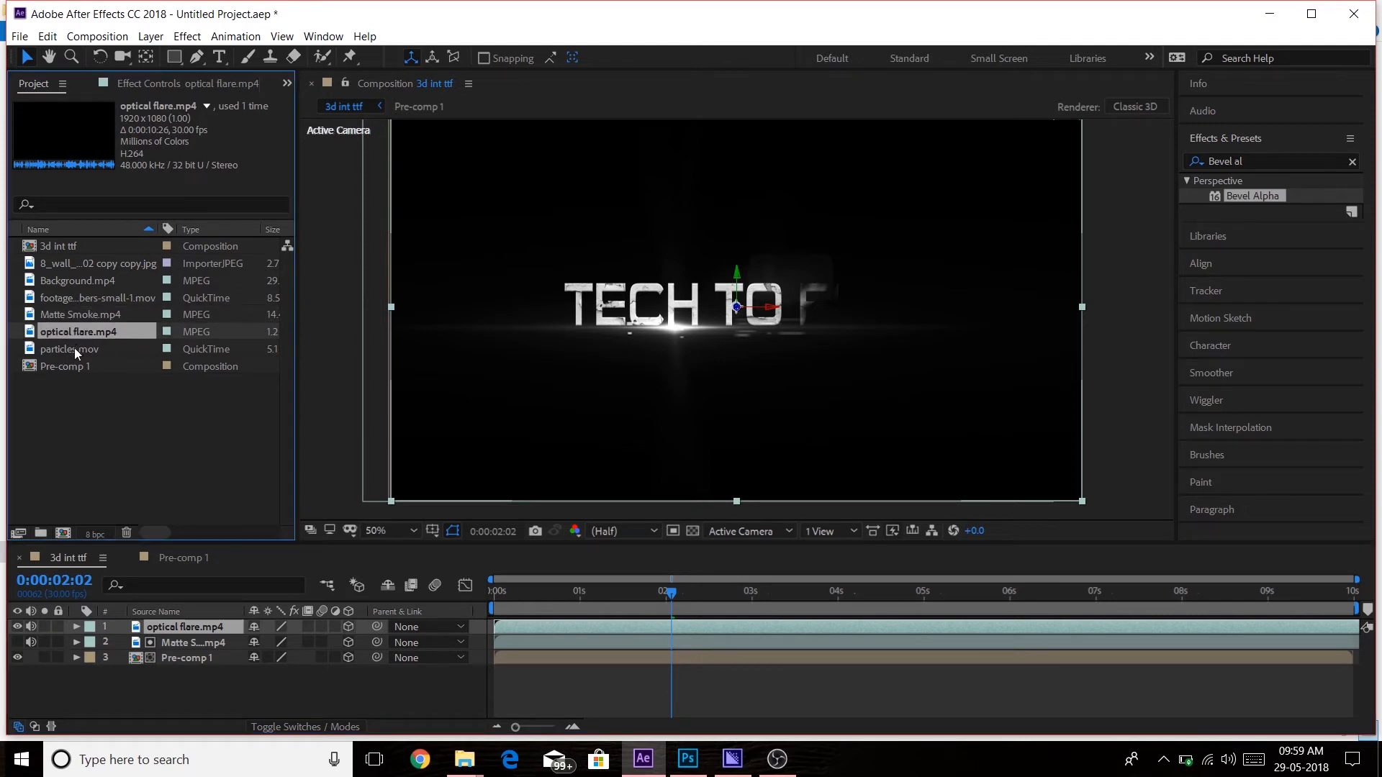
{"action": "left_click", "coordinate": [74, 349]}
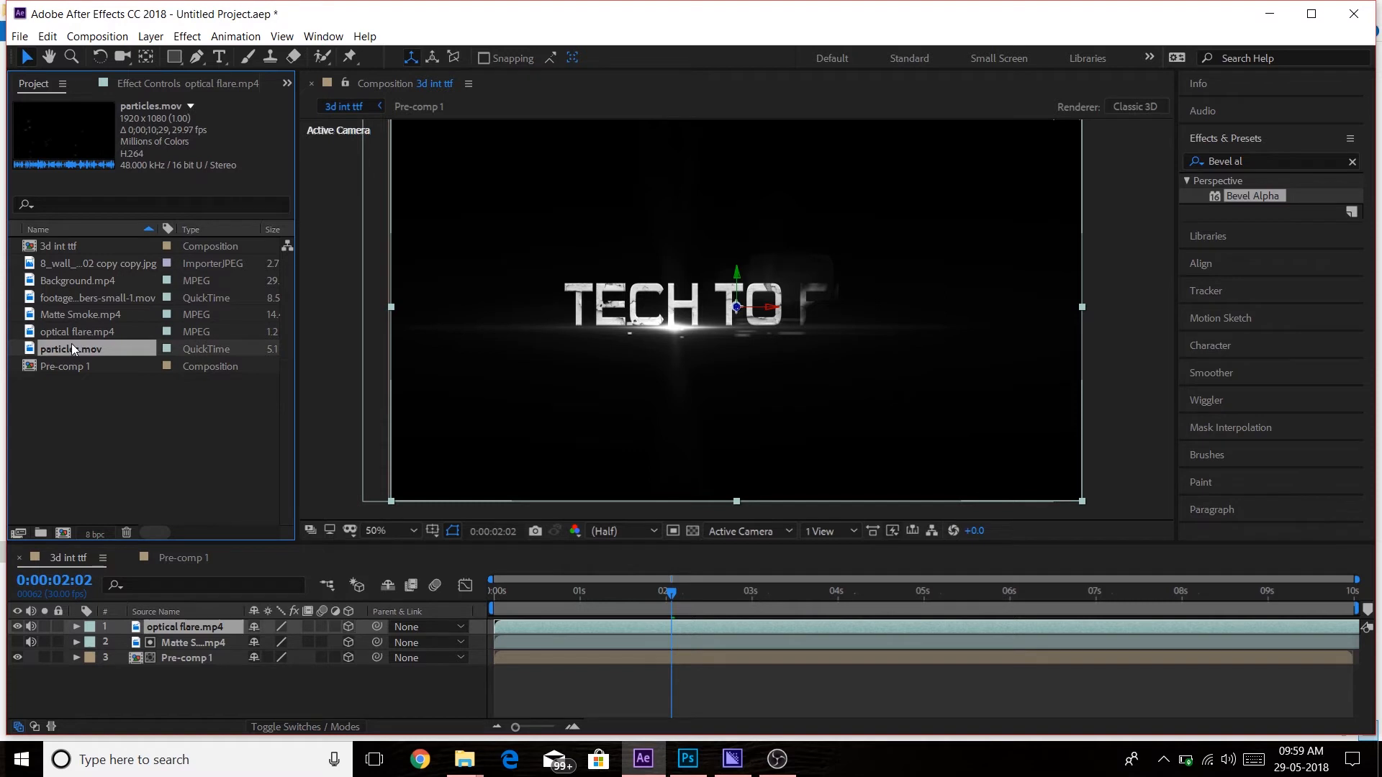
{"action": "left_click", "coordinate": [78, 297]}
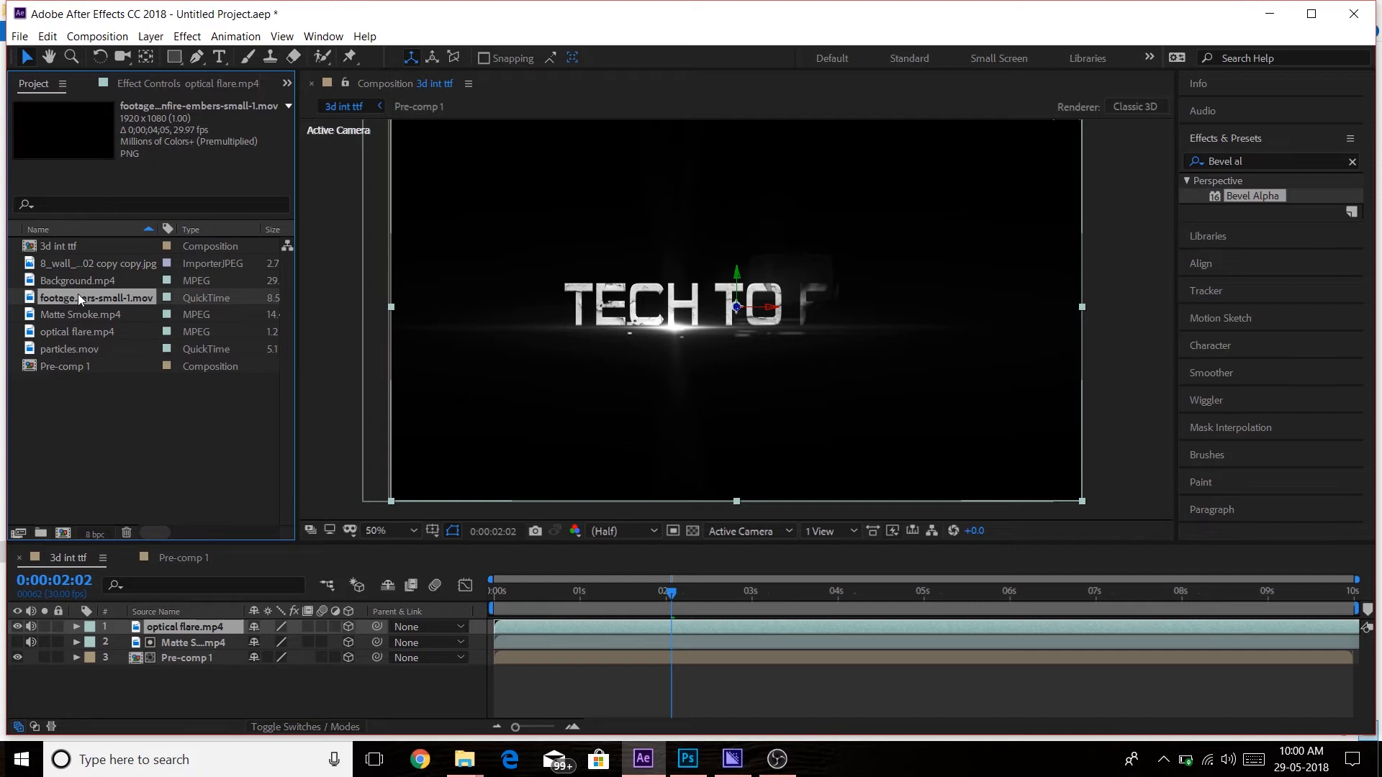
{"action": "left_click", "coordinate": [70, 351]}
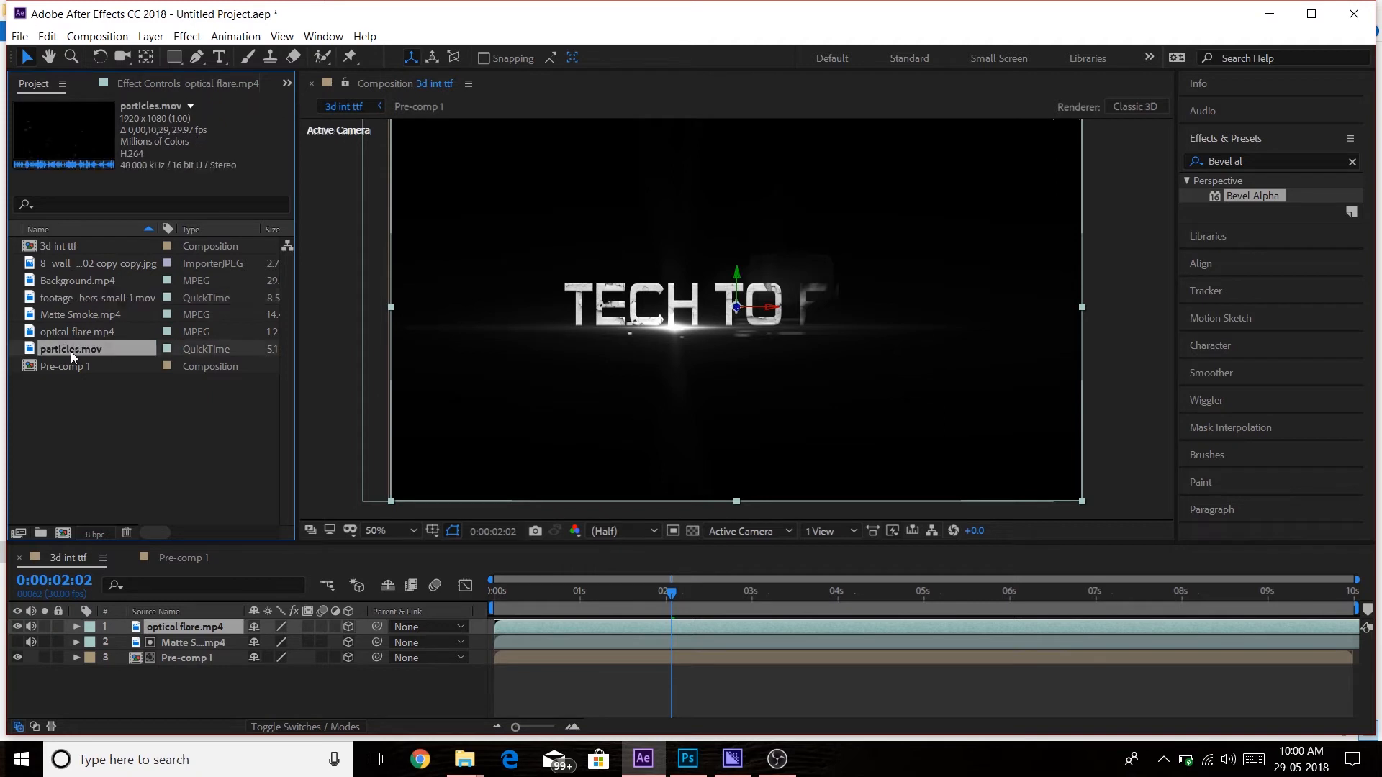
{"action": "left_click", "coordinate": [85, 333]}
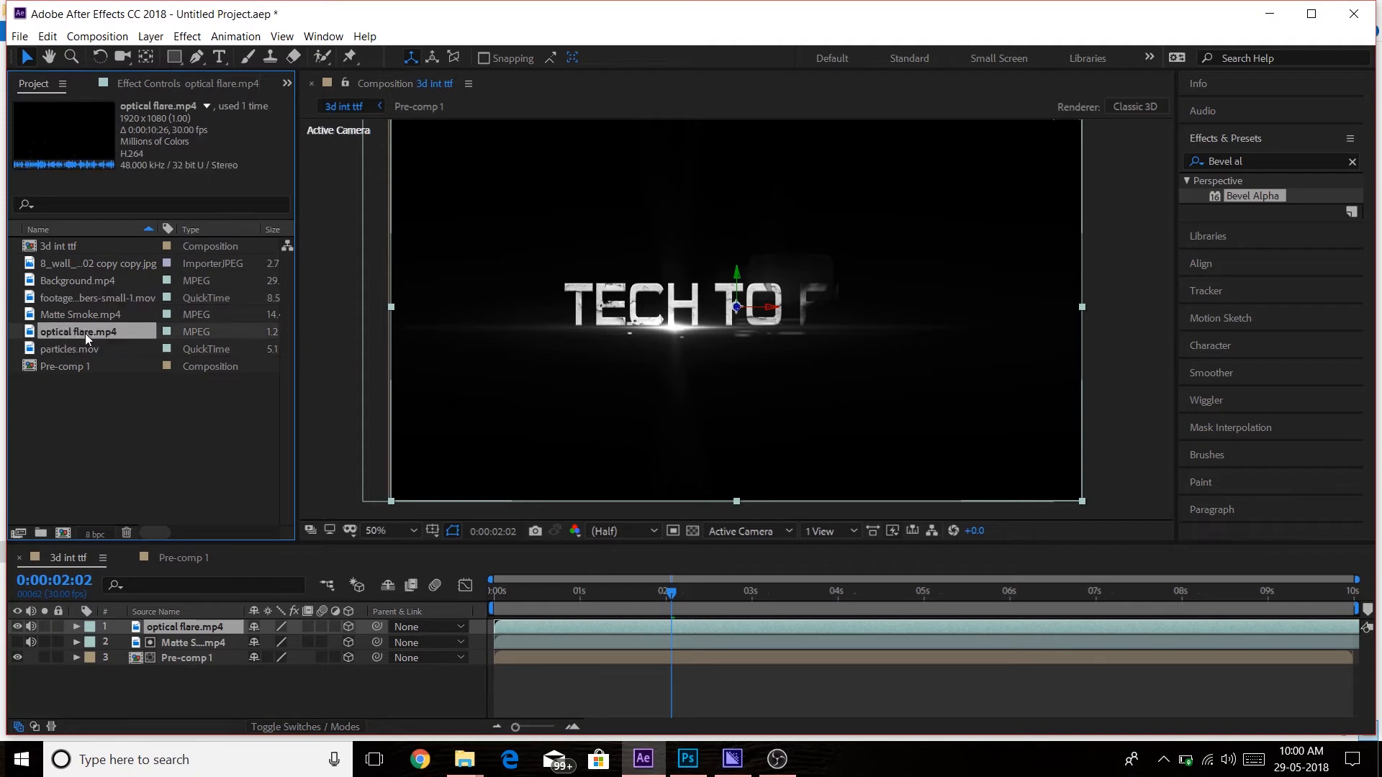
{"action": "left_click", "coordinate": [82, 347]}
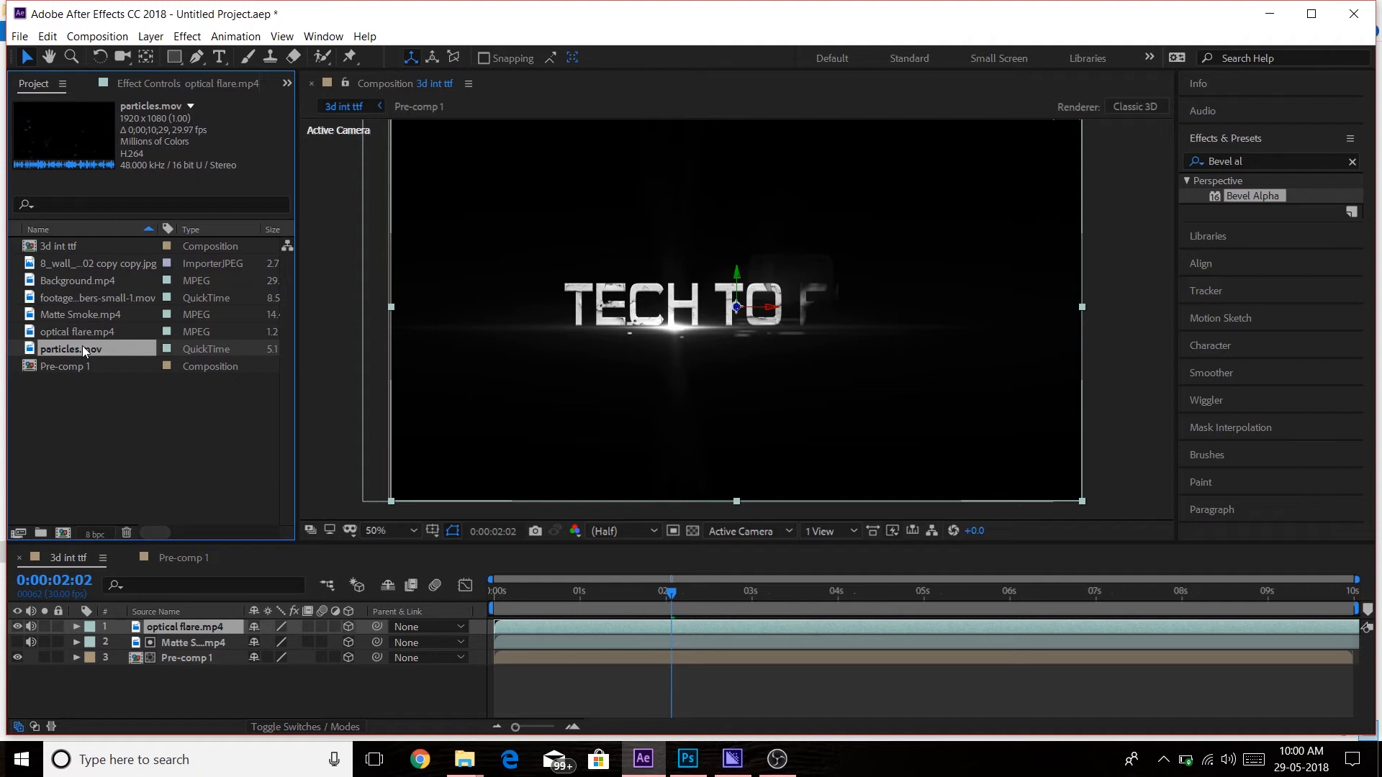
{"action": "left_click", "coordinate": [110, 297]}
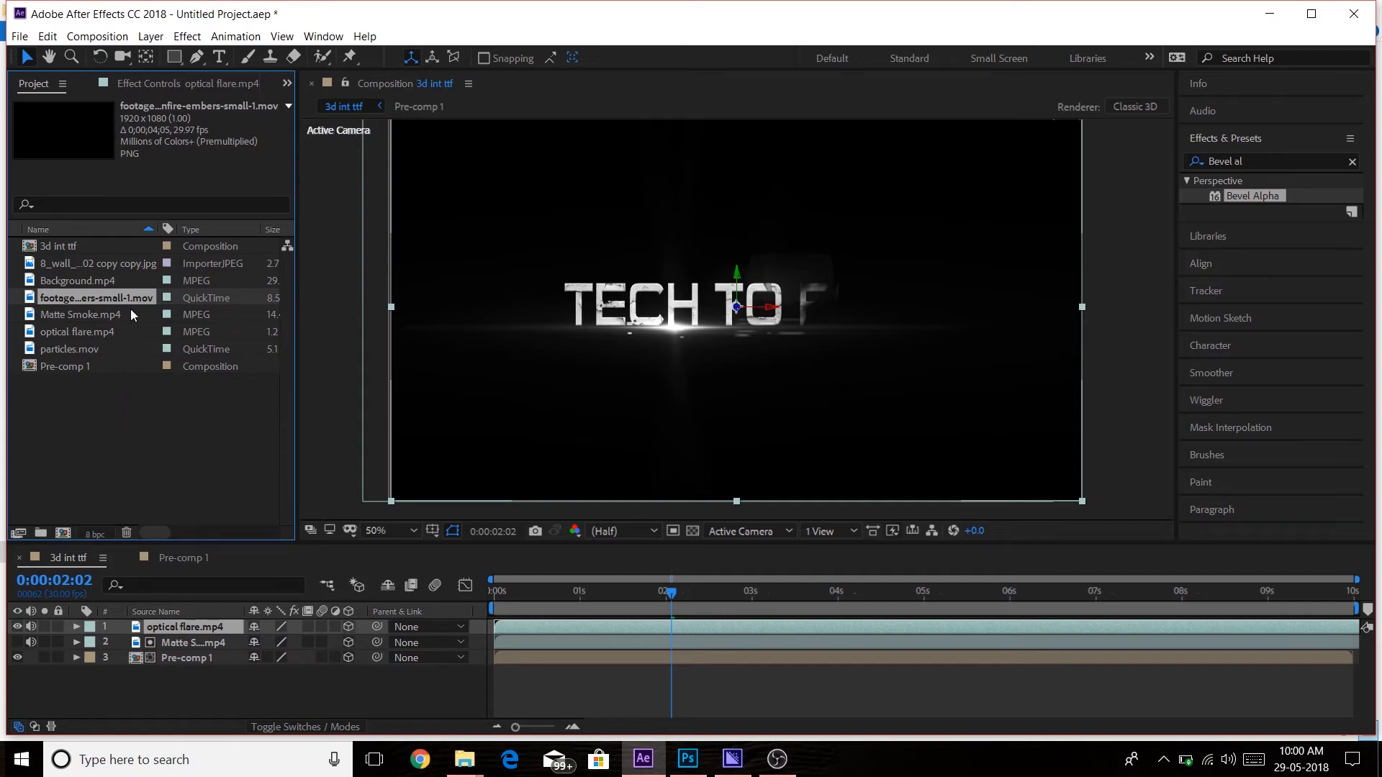
{"action": "left_click_drag", "start_coordinate": [128, 295], "coordinate": [189, 621]}
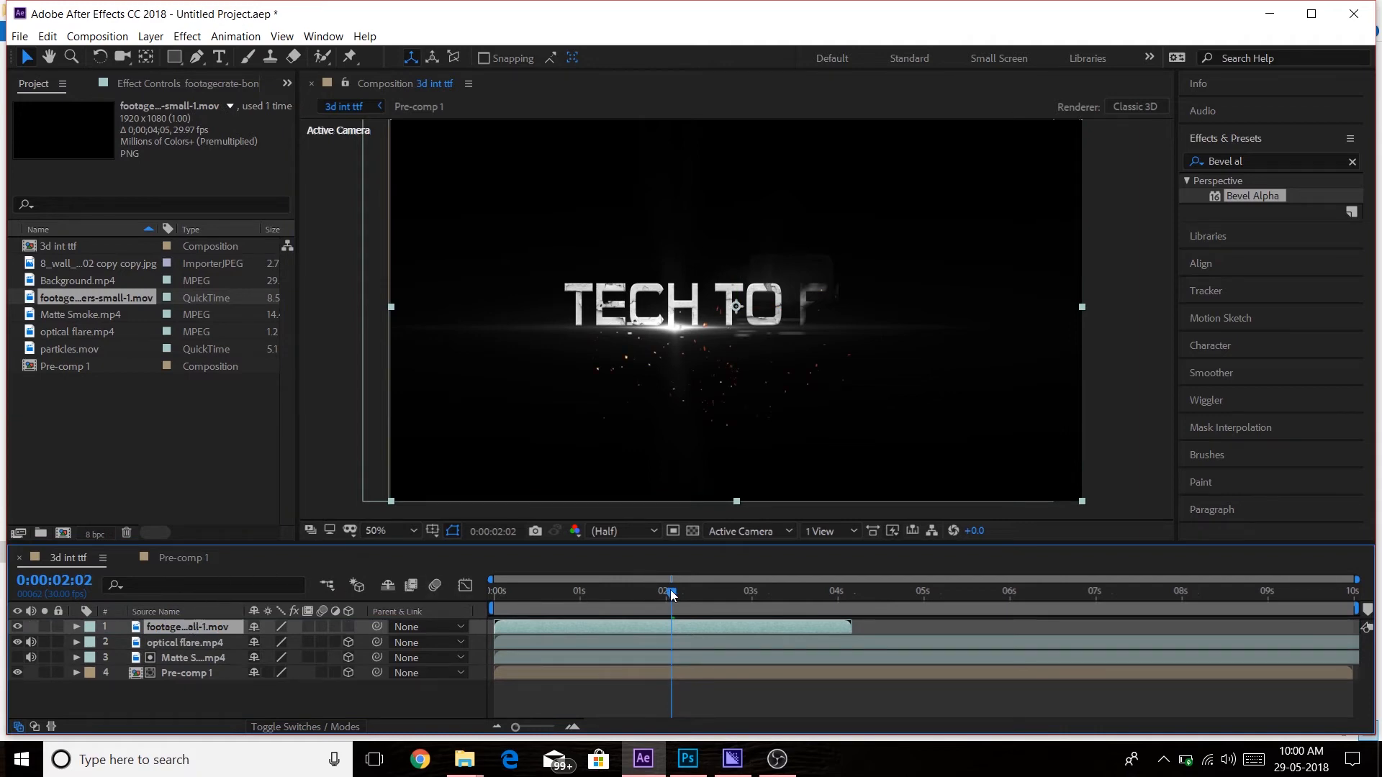
{"action": "left_click", "coordinate": [590, 591]}
{"action": "left_click_drag", "start_coordinate": [540, 595], "coordinate": [485, 590]}
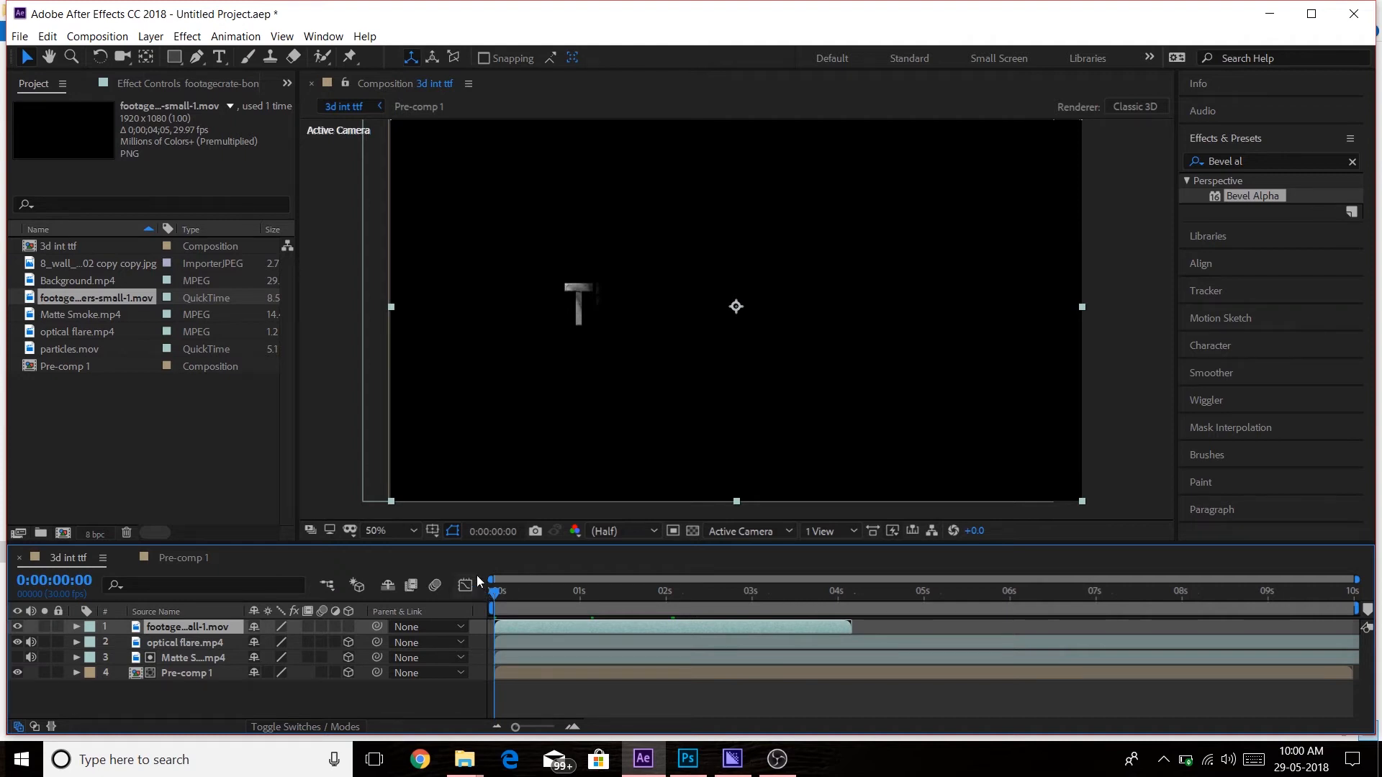
Scale the fire embers layer to 110% and move it up to just beneath the TECH TO FUN text.
{"action": "key", "text": "s"}
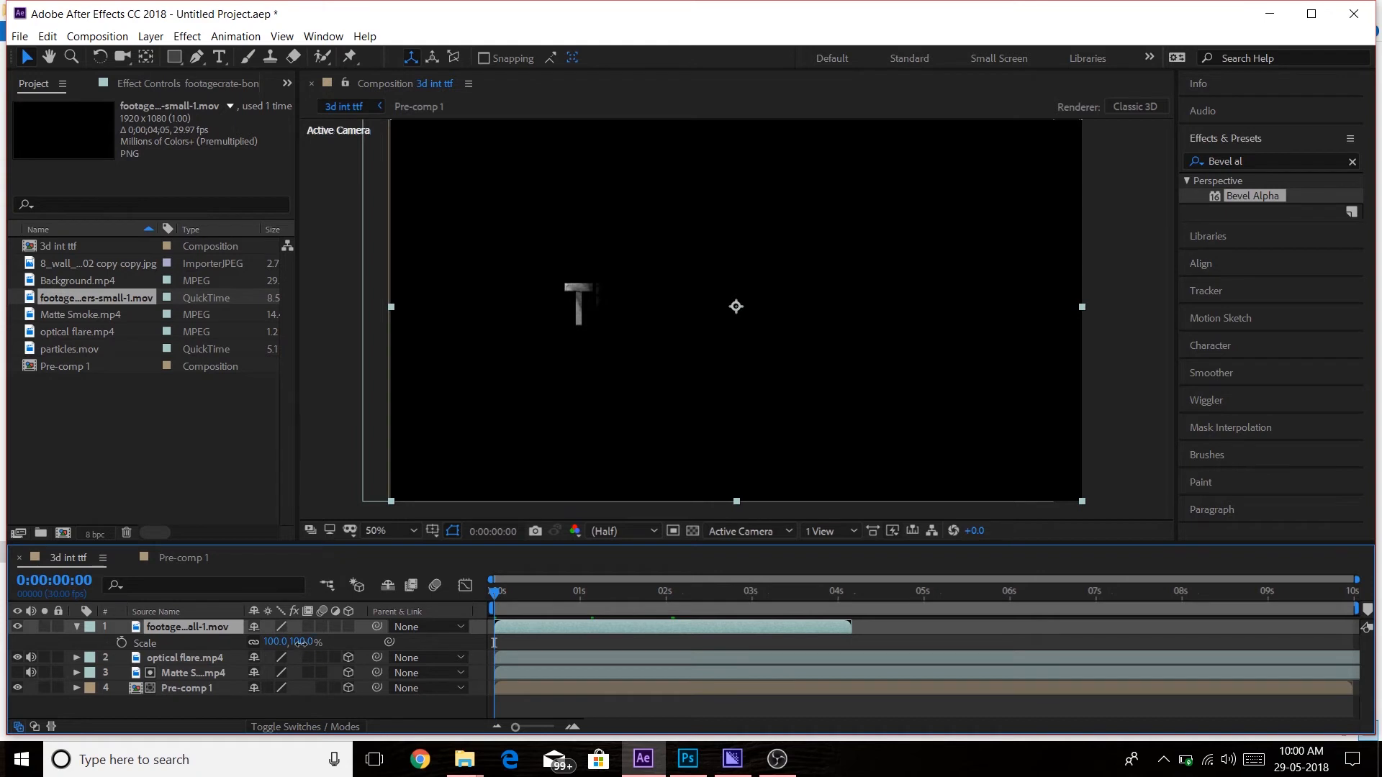
{"action": "left_click_drag", "start_coordinate": [303, 641], "coordinate": [320, 646]}
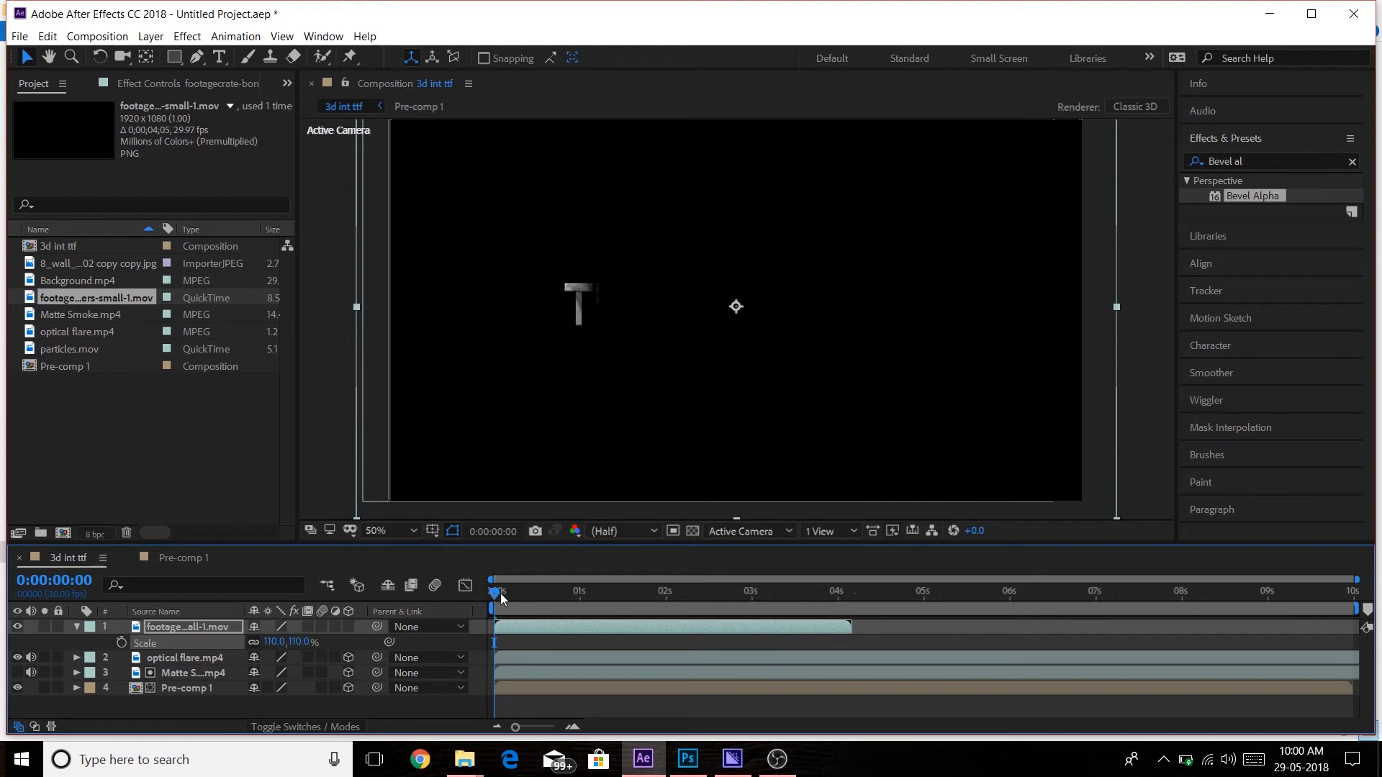
{"action": "left_click_drag", "start_coordinate": [496, 597], "coordinate": [572, 591]}
{"action": "left_click", "coordinate": [714, 433]}
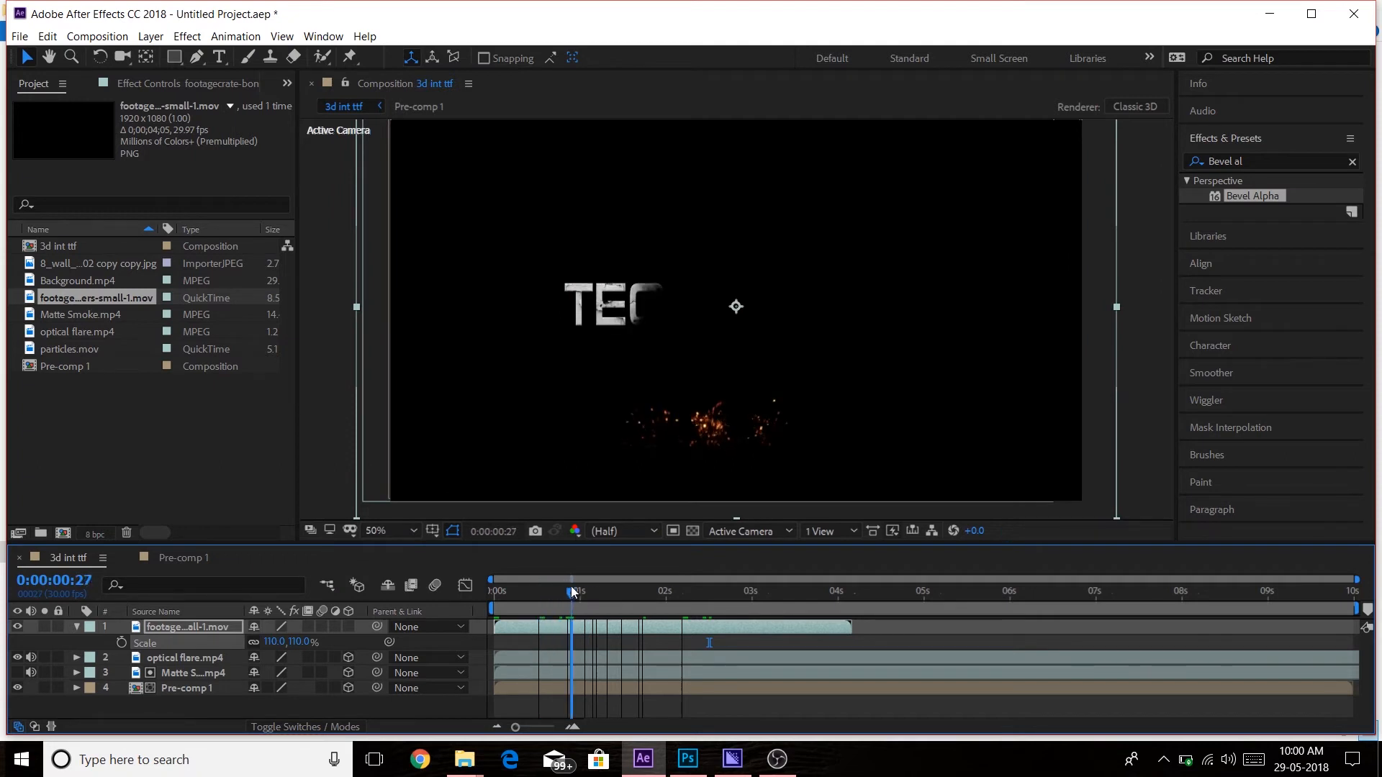
{"action": "left_click", "coordinate": [786, 410]}
{"action": "left_click_drag", "start_coordinate": [787, 410], "coordinate": [776, 351]}
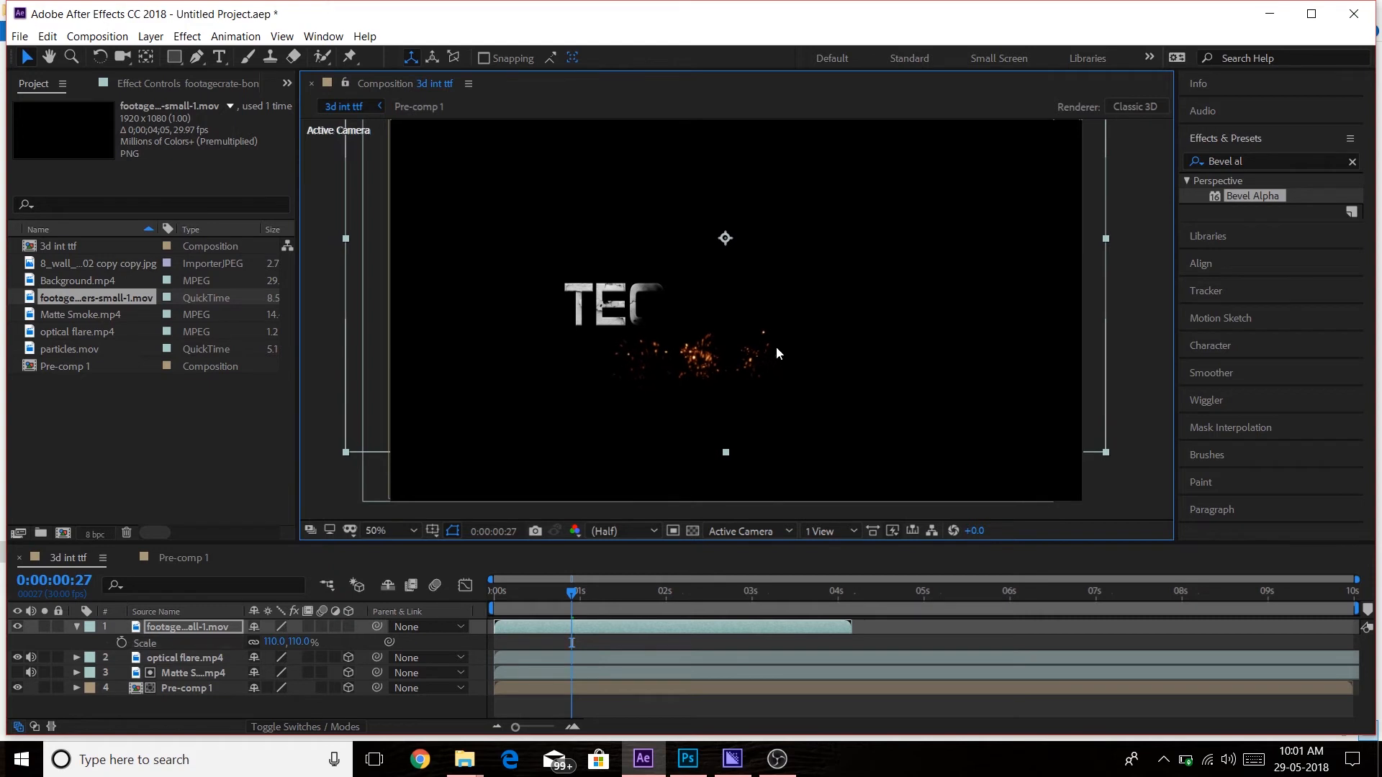
Shift the fire embers clip to start about 0.5 seconds into the timeline and fine-tune its position around the text.
{"action": "left_click_drag", "start_coordinate": [587, 632], "coordinate": [732, 590]}
{"action": "left_click", "coordinate": [701, 591]}
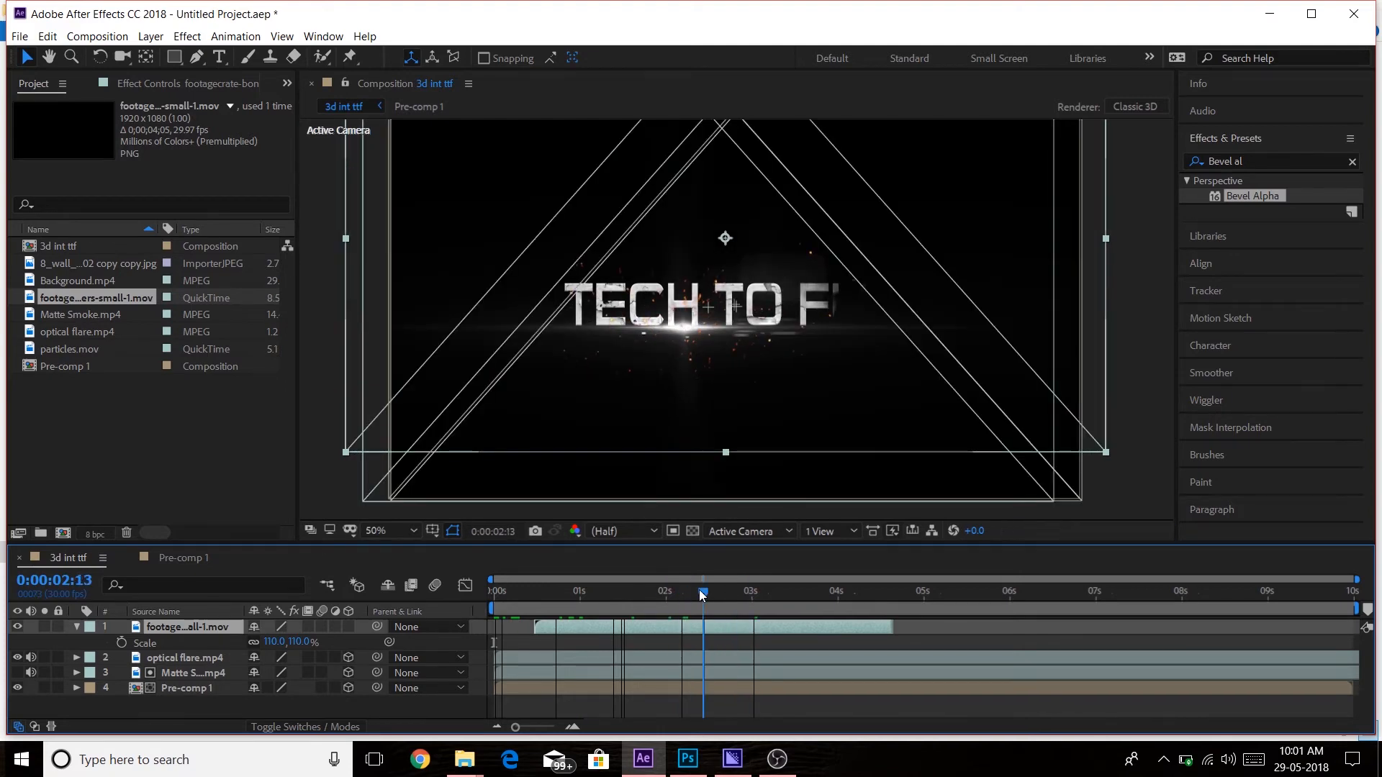
{"action": "left_click", "coordinate": [707, 435]}
{"action": "left_click_drag", "start_coordinate": [723, 333], "coordinate": [729, 355]}
{"action": "left_click_drag", "start_coordinate": [698, 599], "coordinate": [524, 594]}
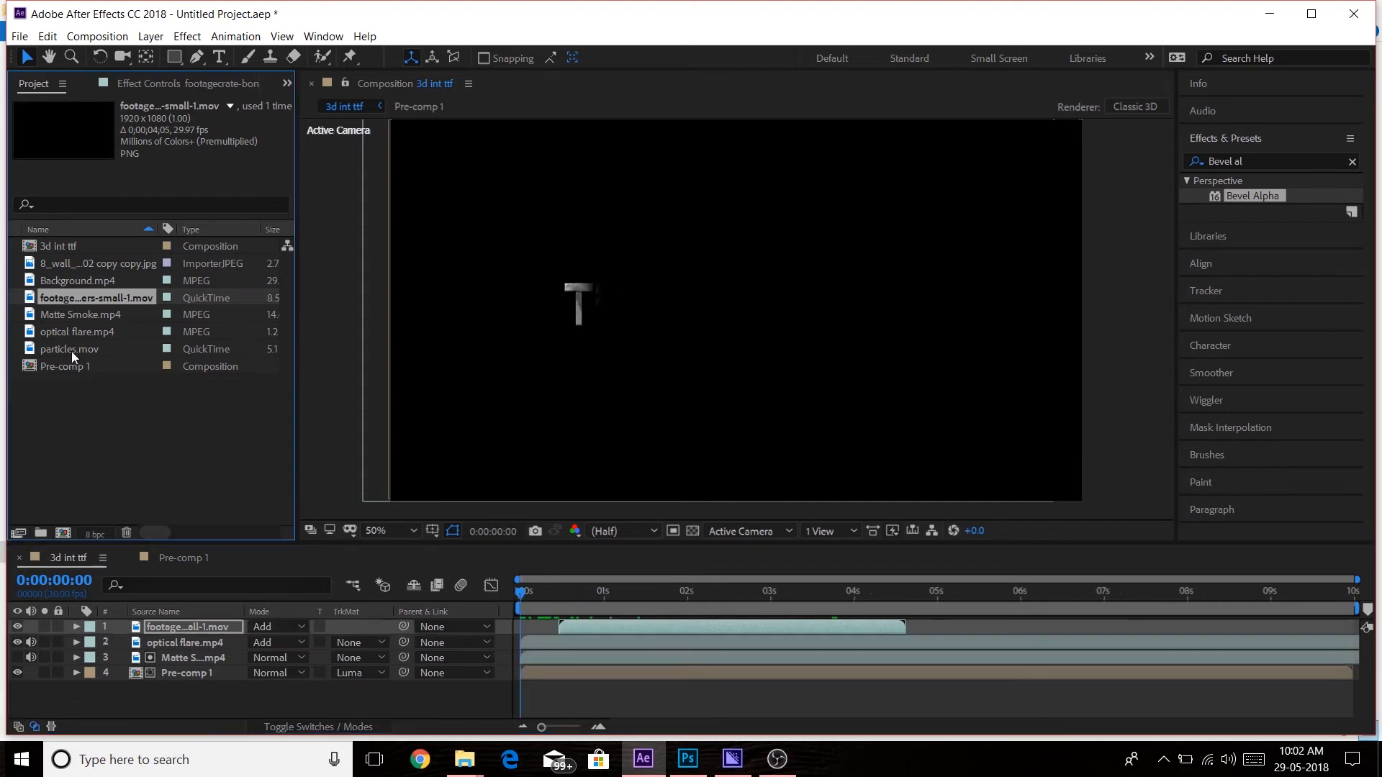
Add particles.mov as the topmost timeline layer and set its blend mode to Add.
{"action": "left_click_drag", "start_coordinate": [72, 348], "coordinate": [161, 620]}
{"action": "left_click", "coordinate": [294, 628]}
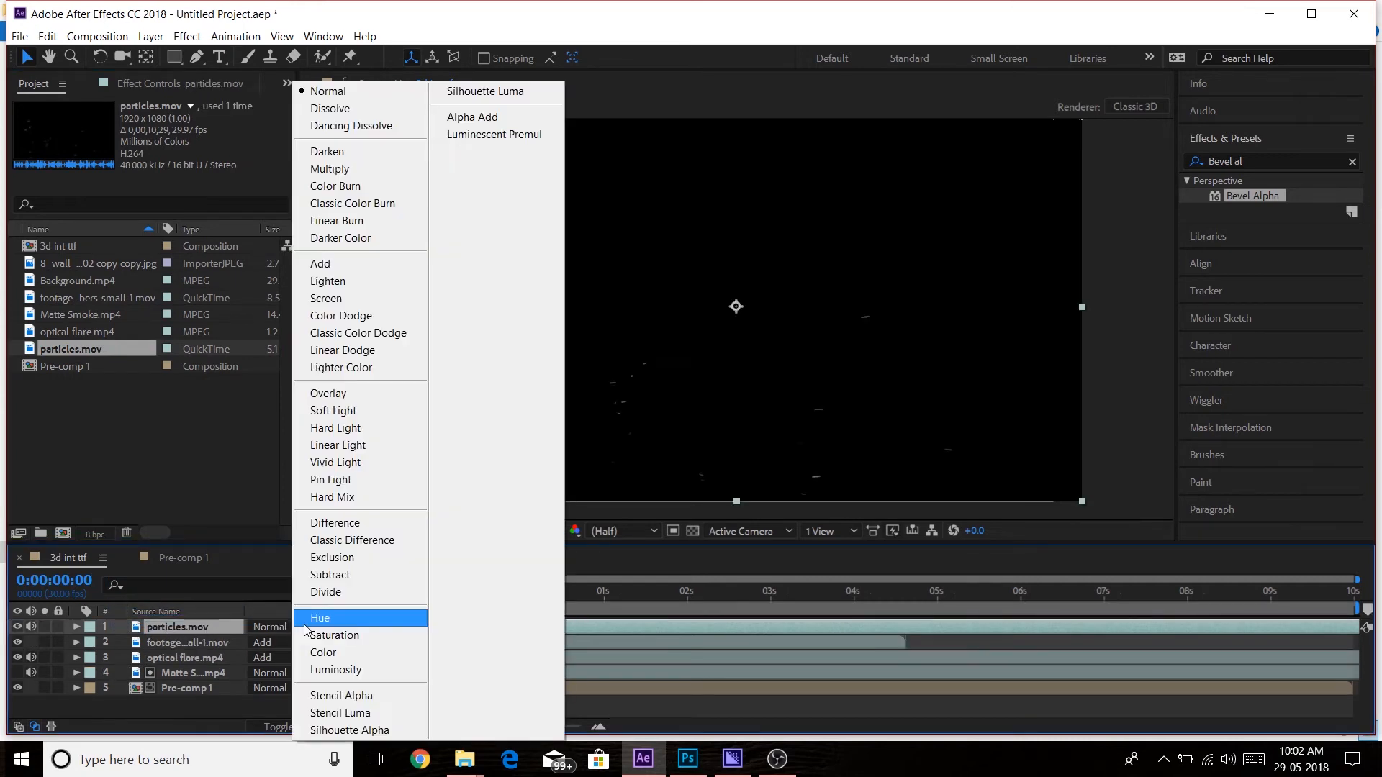
{"action": "left_click", "coordinate": [316, 619]}
{"action": "left_click", "coordinate": [301, 627]}
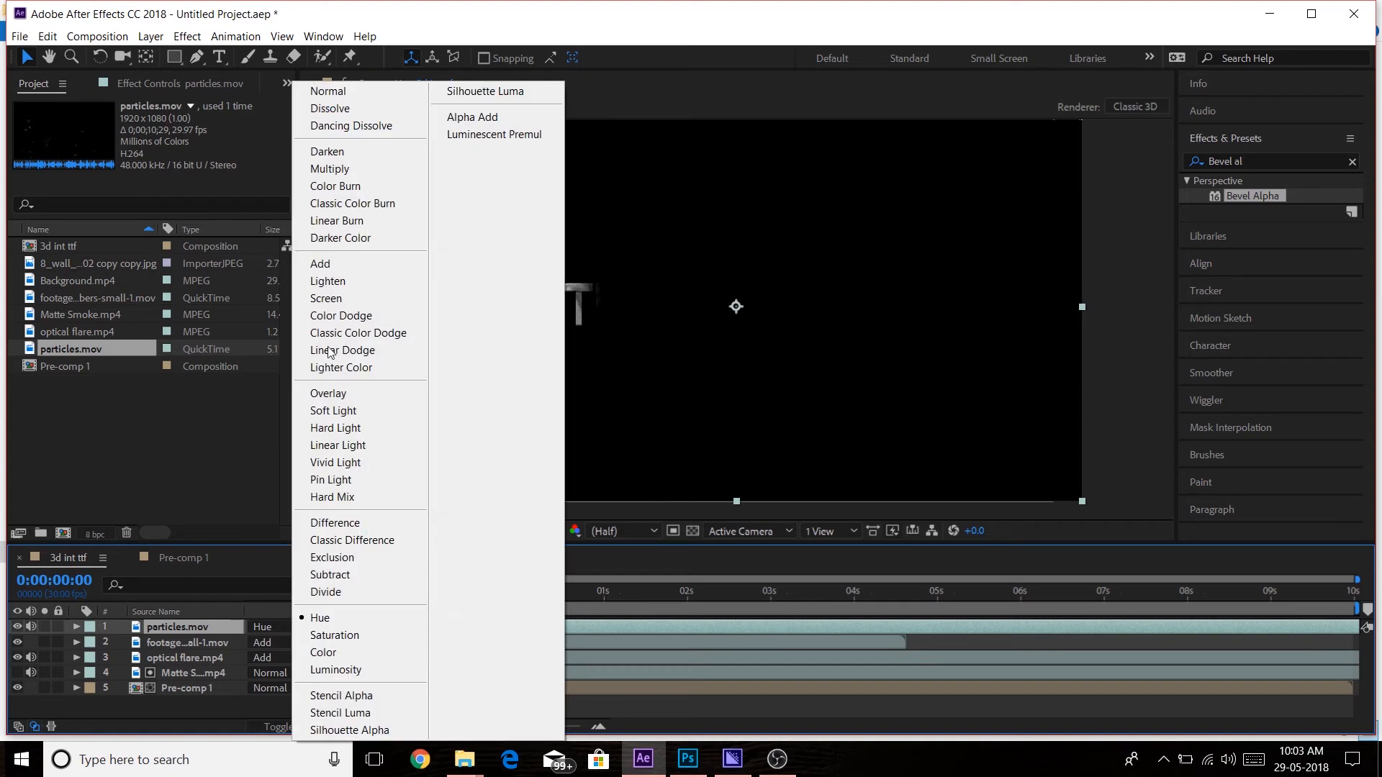
{"action": "left_click", "coordinate": [338, 262]}
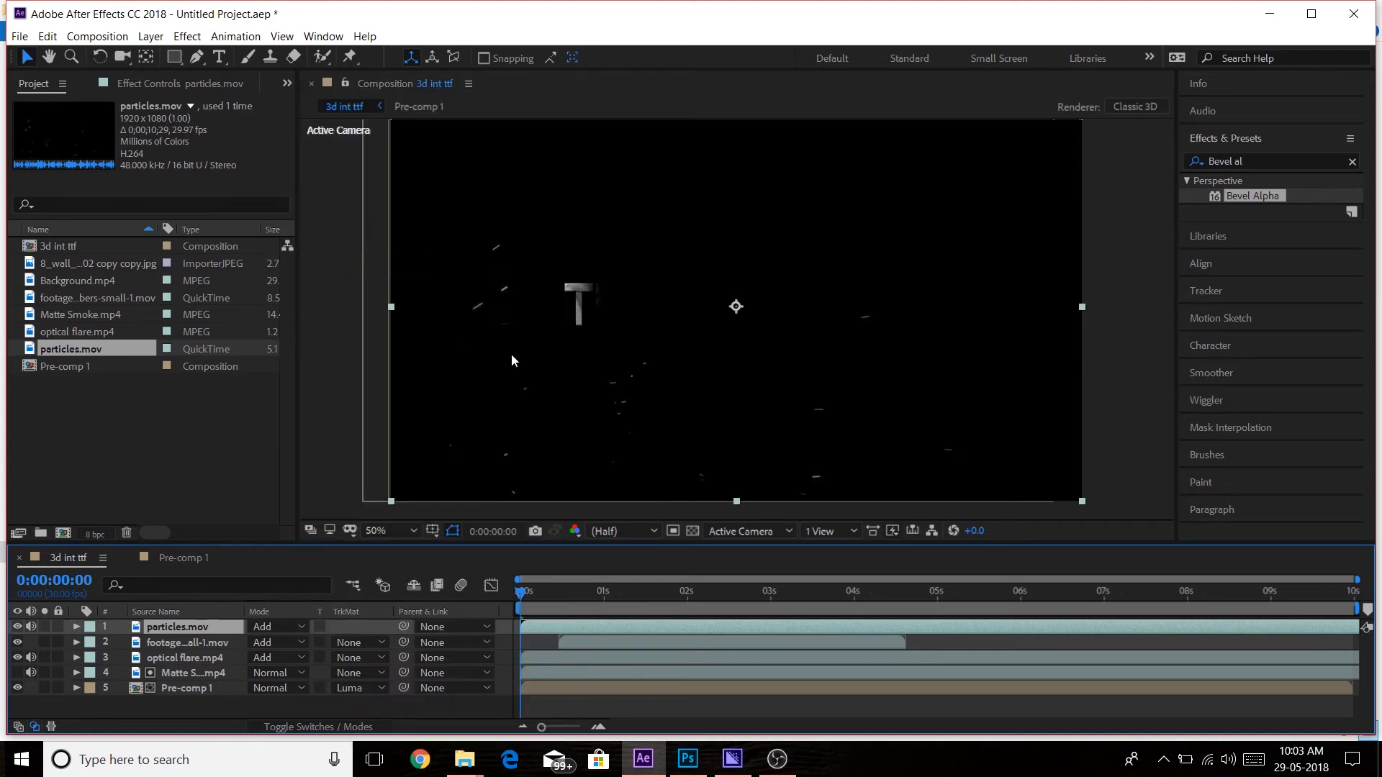
{"action": "mouse_move", "coordinate": [520, 596]}
{"action": "left_mouse_down"}
{"action": "mouse_move", "coordinate": [811, 606]}
{"action": "mouse_move", "coordinate": [503, 588]}
{"action": "left_mouse_up"}
Create a null object above all layers in the 3d int ttf composition and make it a 3D layer.
{"action": "right_click", "coordinate": [262, 701]}
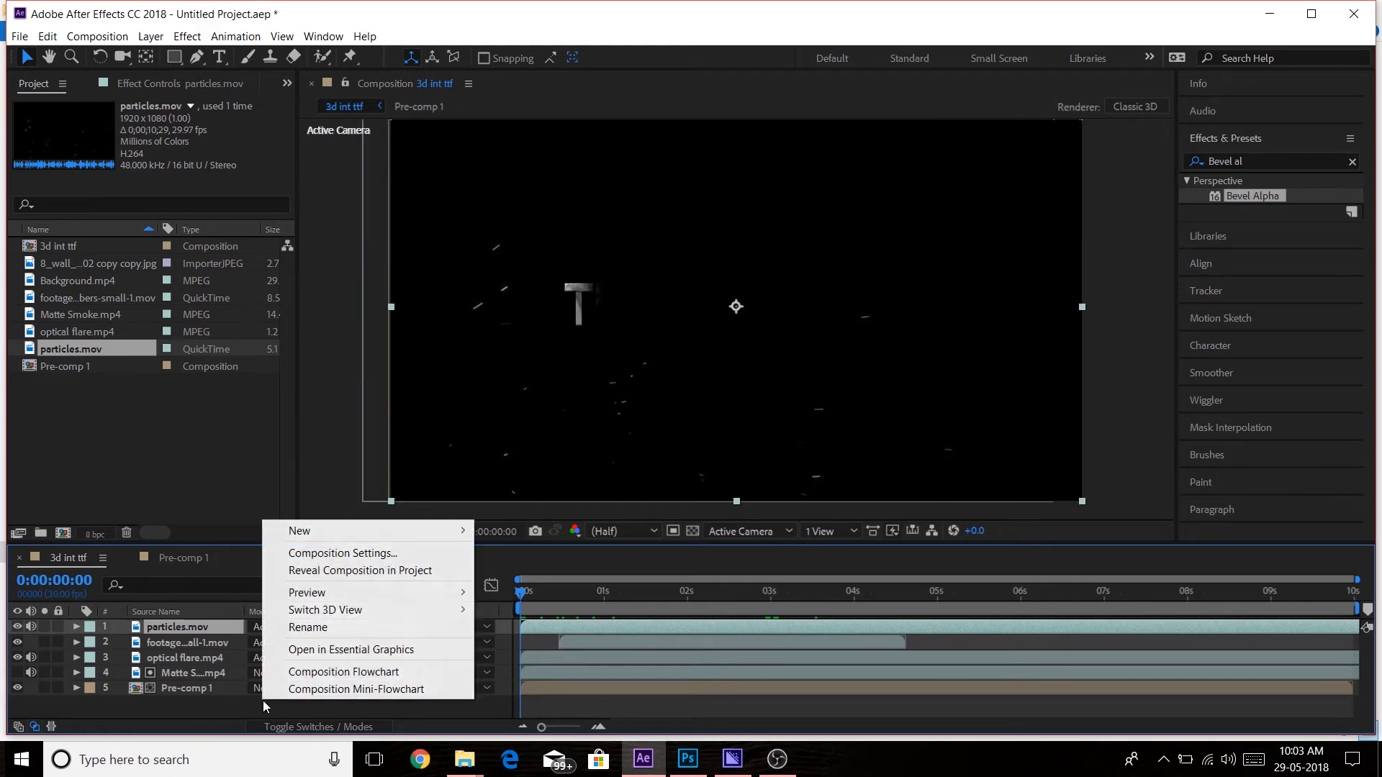
{"action": "mouse_move", "coordinate": [356, 532]}
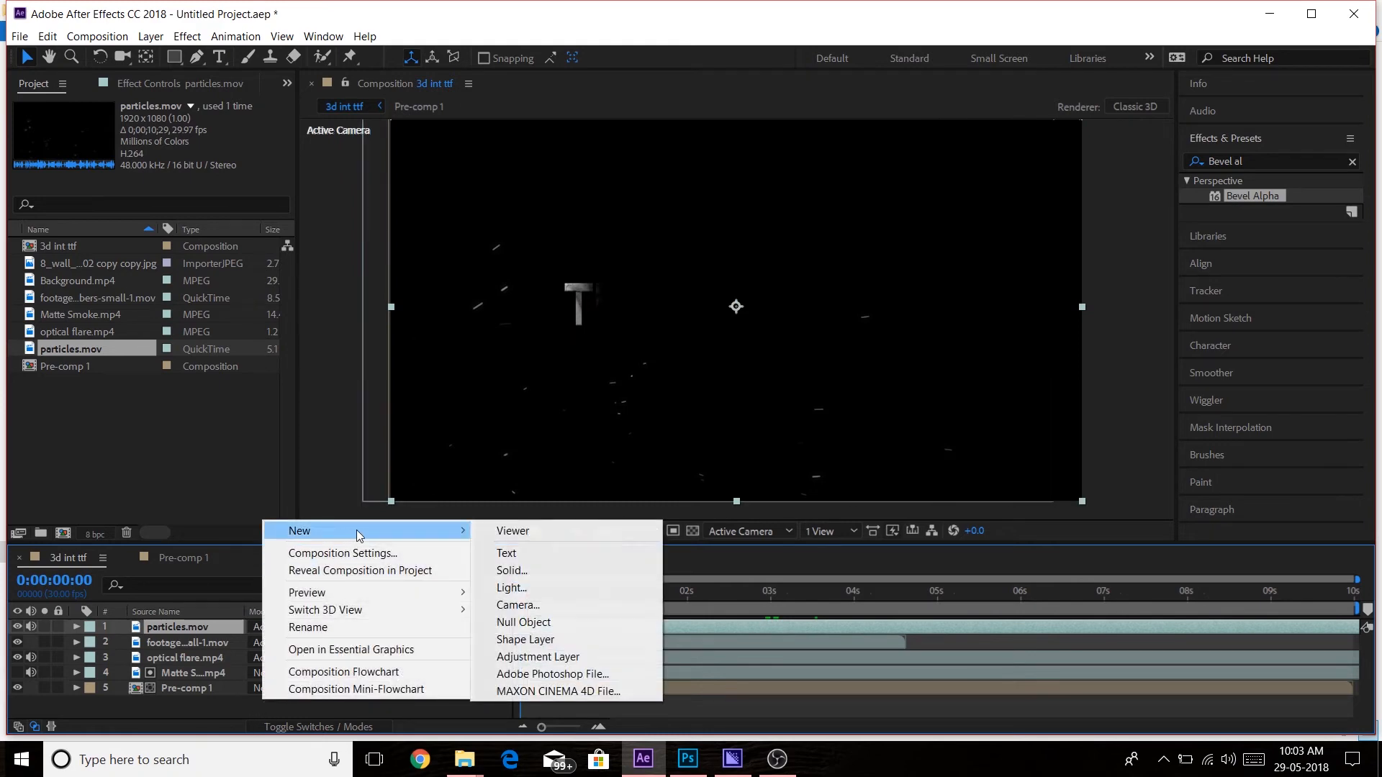
{"action": "left_click", "coordinate": [539, 624]}
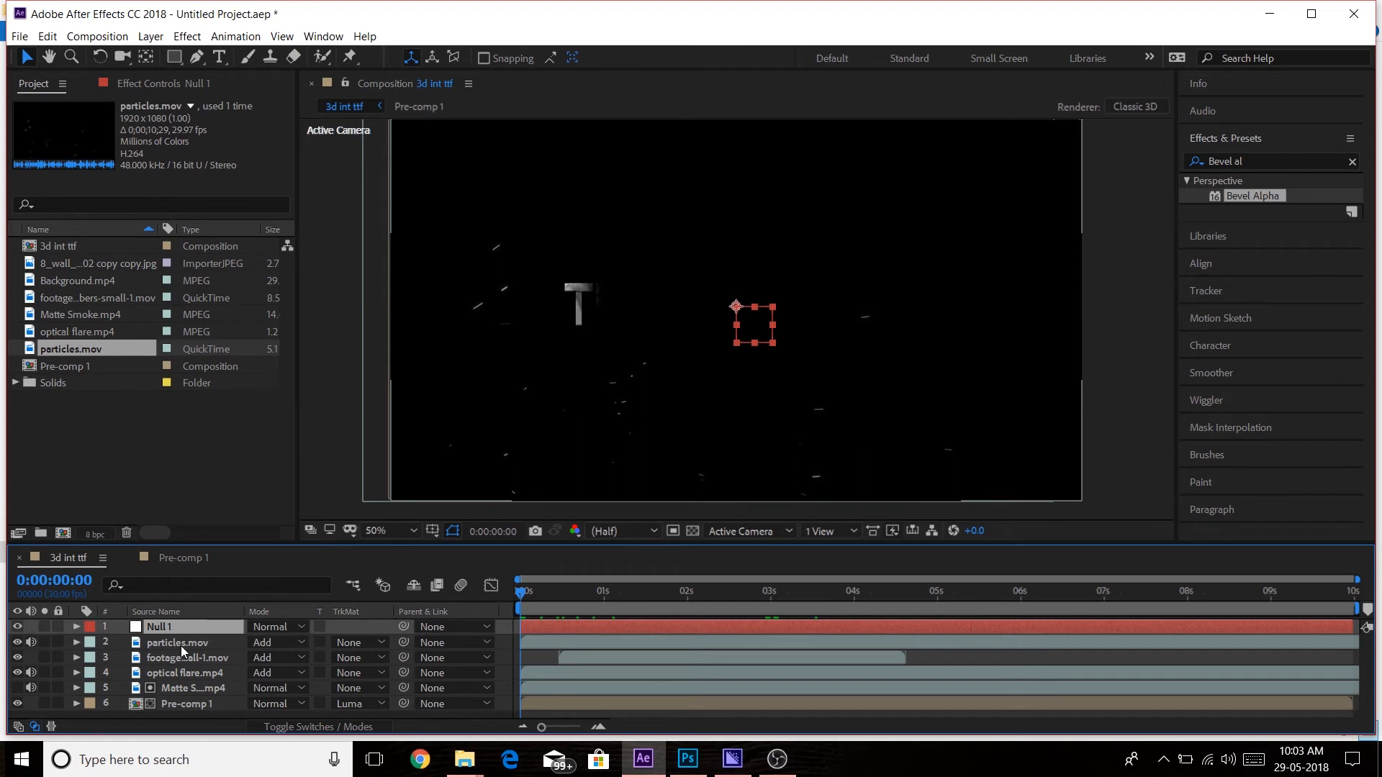
{"action": "left_click", "coordinate": [340, 726]}
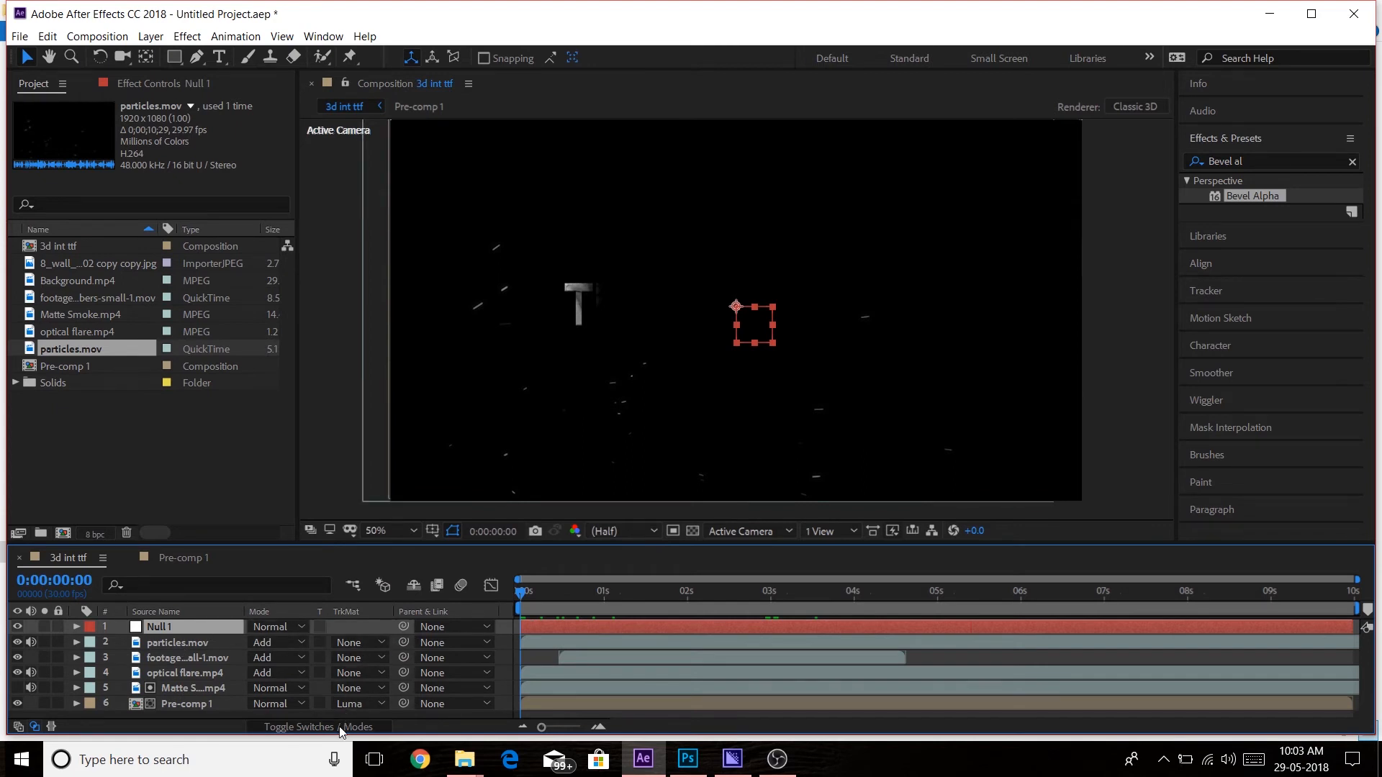
{"action": "left_click", "coordinate": [345, 624]}
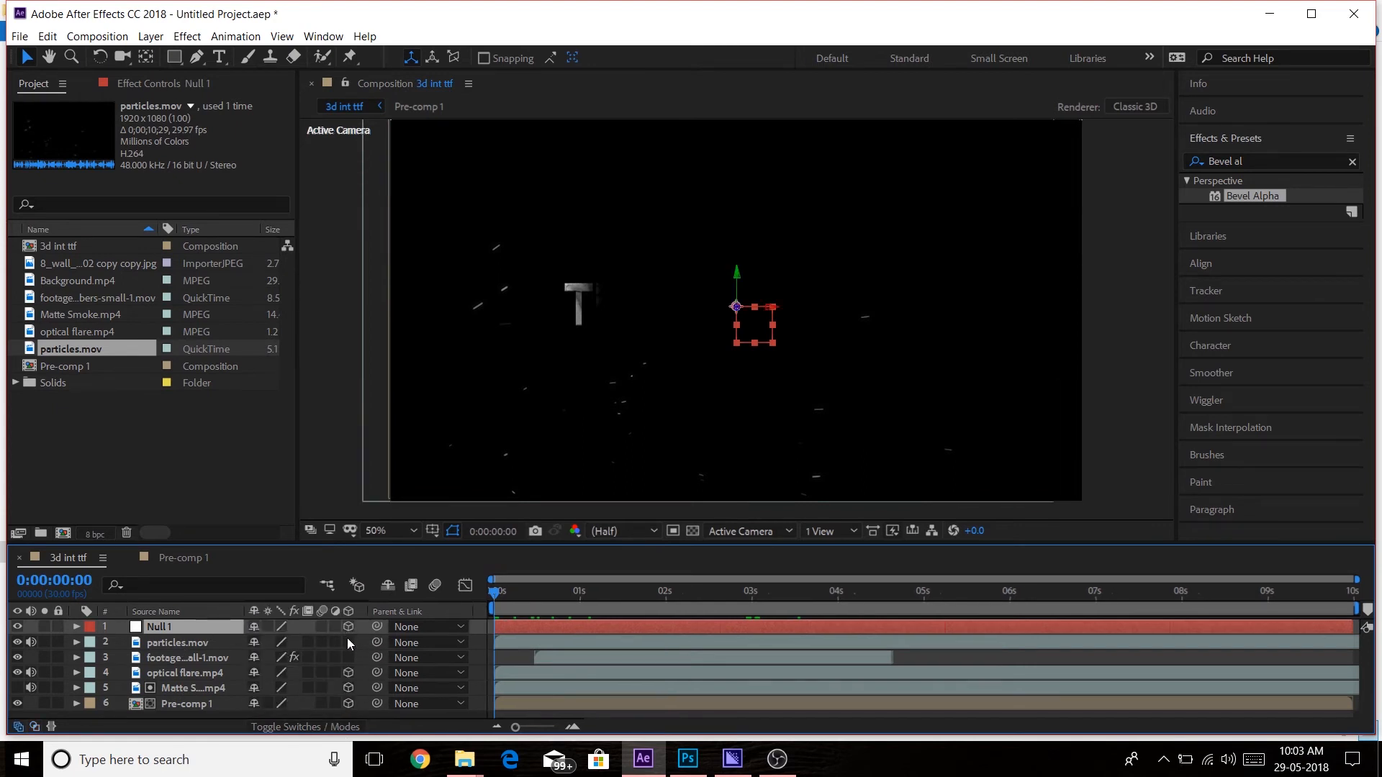
{"action": "left_click", "coordinate": [321, 714]}
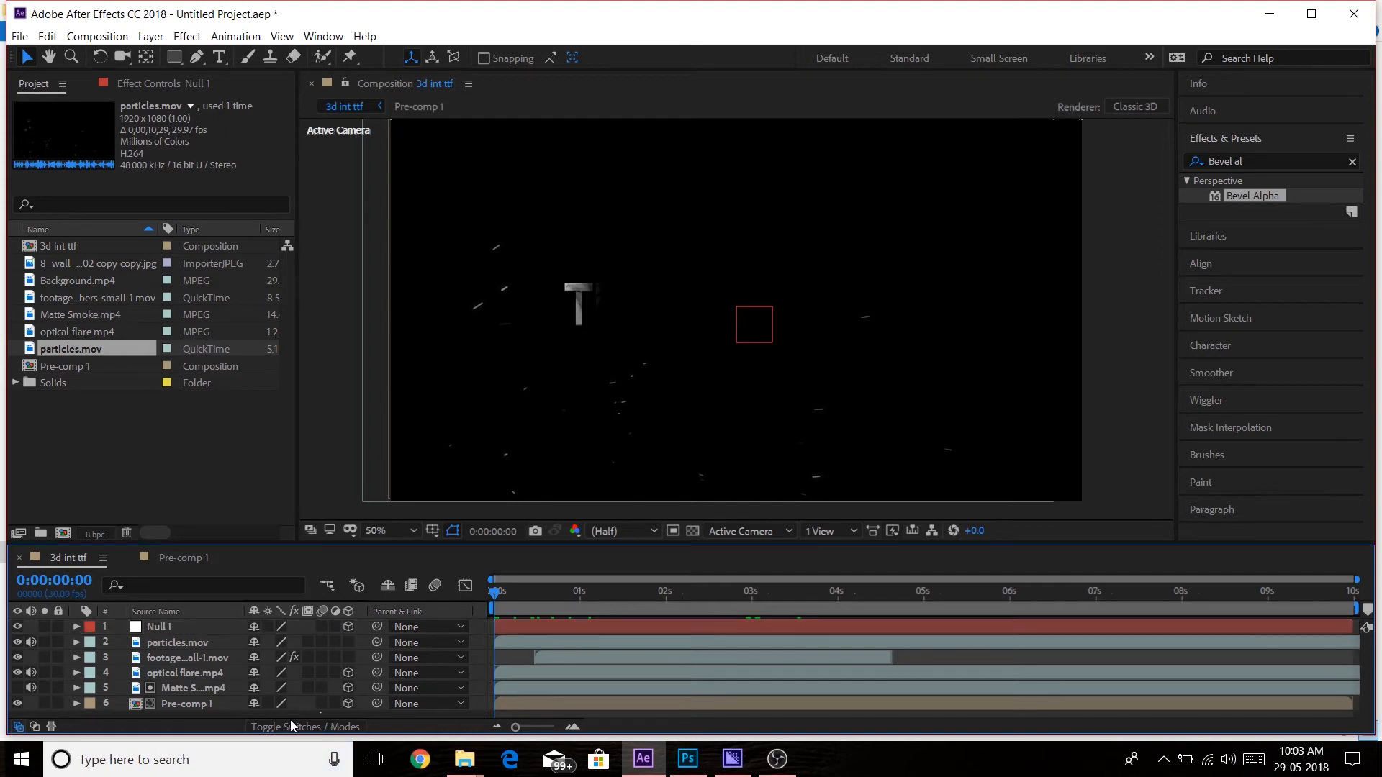
{"action": "left_click", "coordinate": [299, 723]}
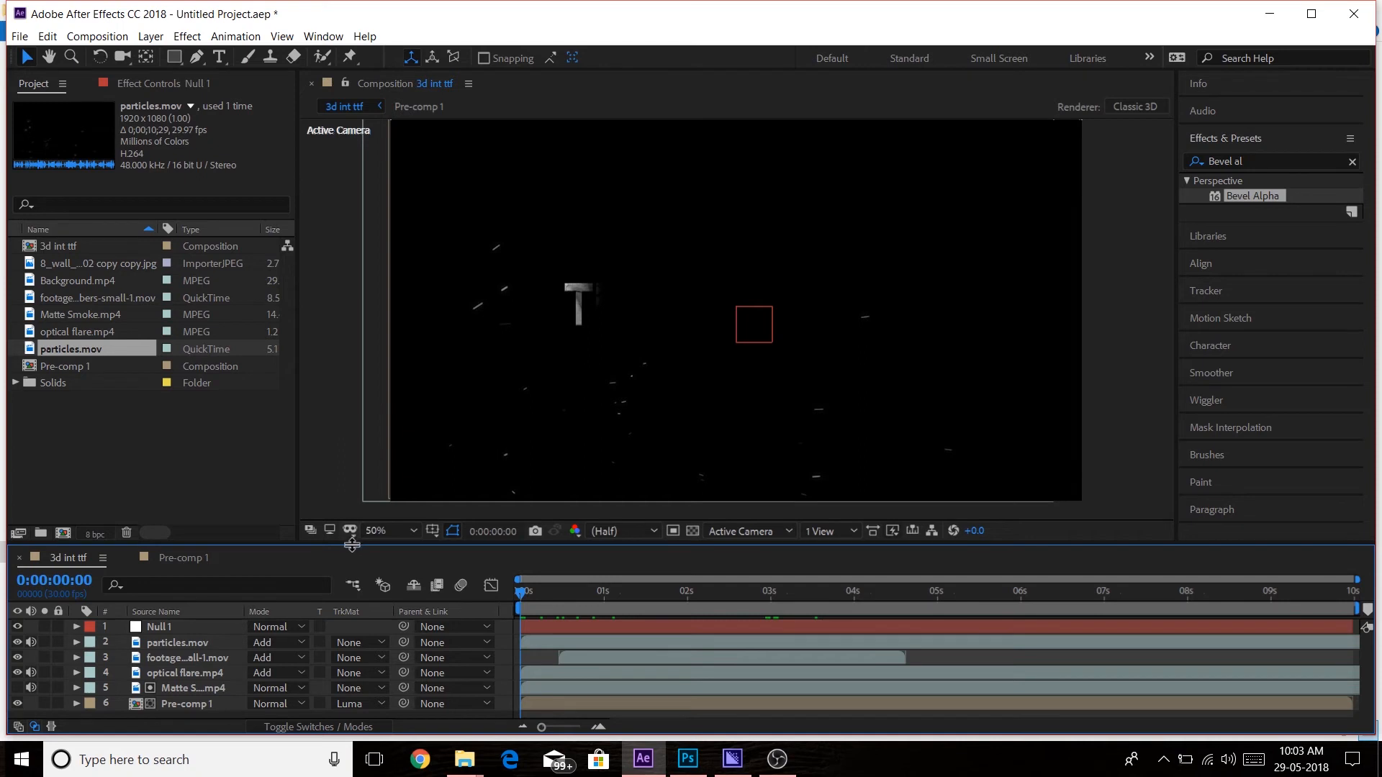
Parent the optical flare, Matte Smoke and Pre-comp 1 layers to Null 1.
{"action": "left_click_drag", "start_coordinate": [351, 539], "coordinate": [363, 507]}
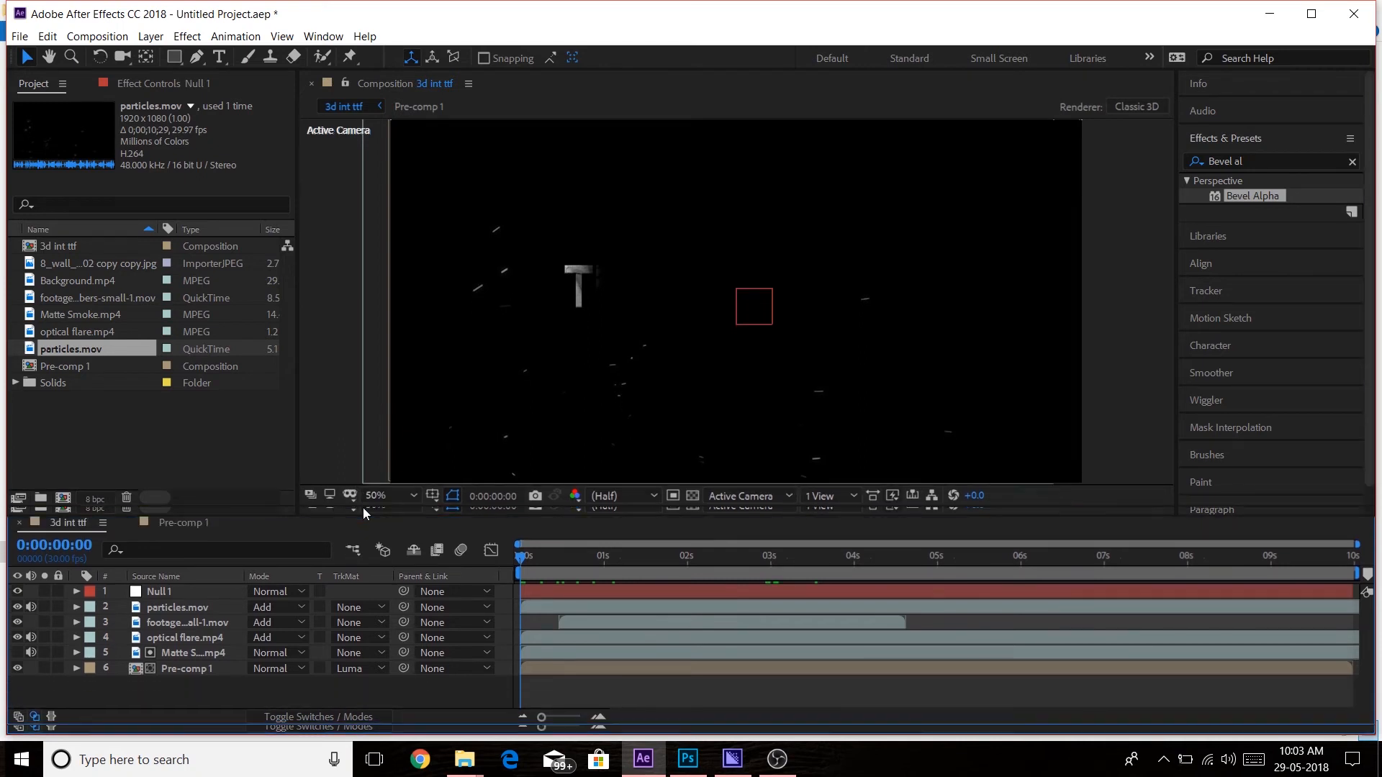
{"action": "key", "text": "F4"}
{"action": "left_click_drag", "start_coordinate": [213, 684], "coordinate": [222, 639]}
{"action": "left_click", "coordinate": [200, 576]}
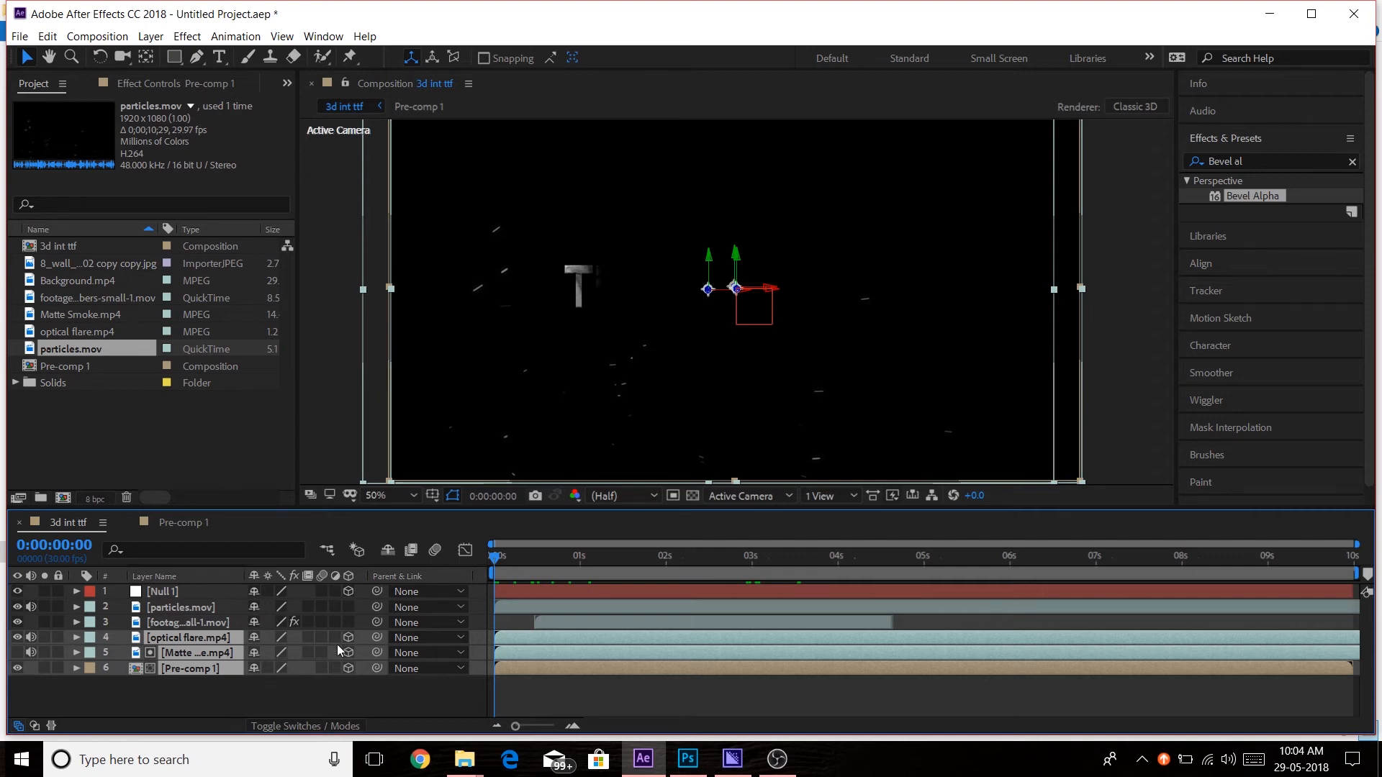
{"action": "left_click_drag", "start_coordinate": [348, 670], "coordinate": [177, 598]}
Set a 100% Scale keyframe on Null 1 at the first frame.
{"action": "left_click_drag", "start_coordinate": [494, 556], "coordinate": [562, 559]}
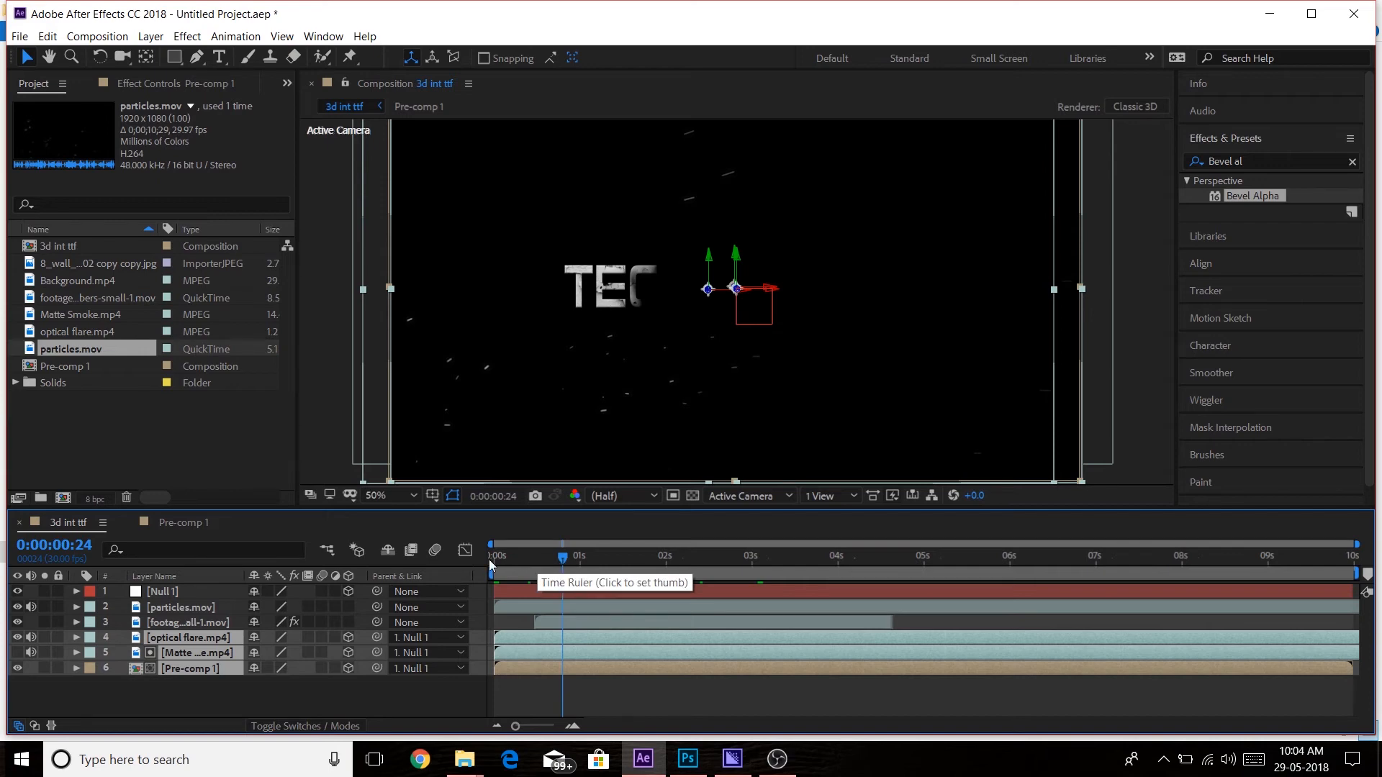
{"action": "left_click", "coordinate": [200, 588]}
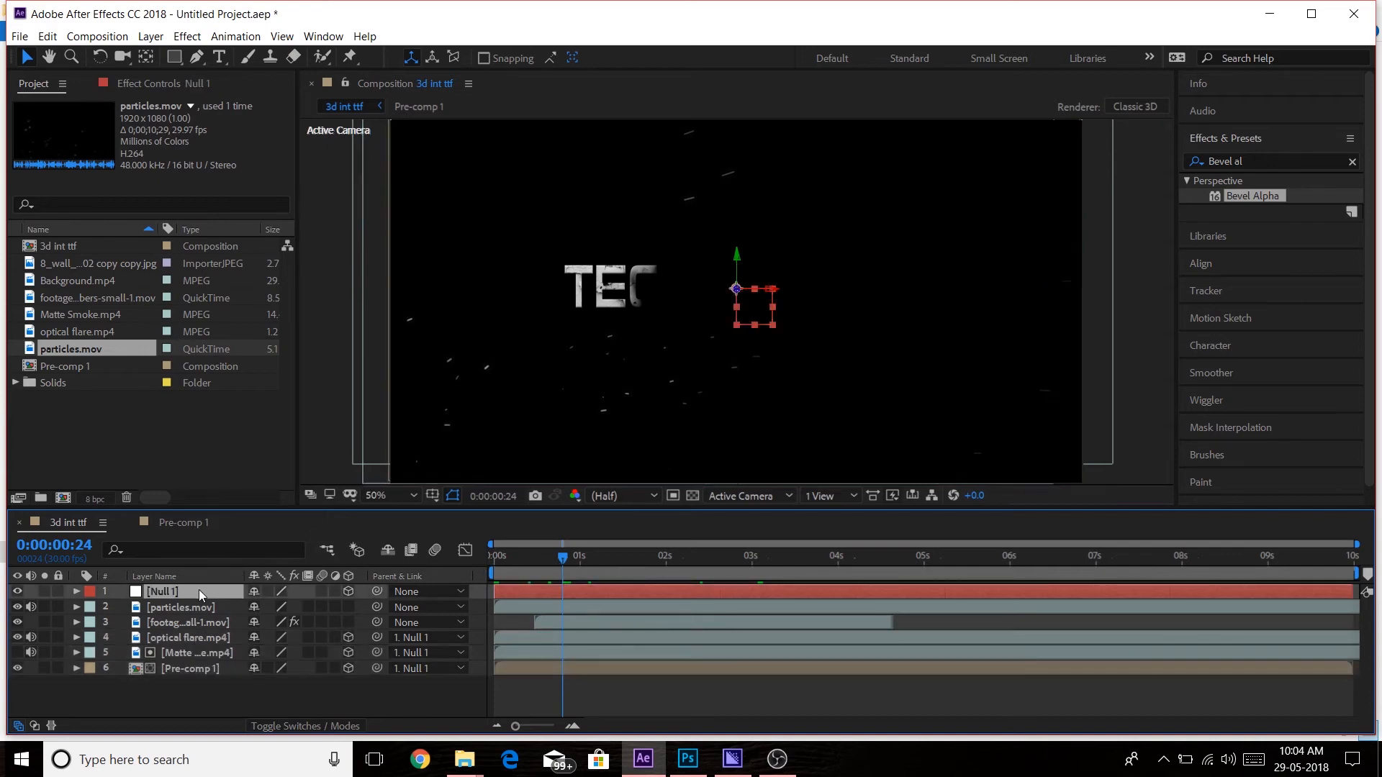
{"action": "key", "text": "s"}
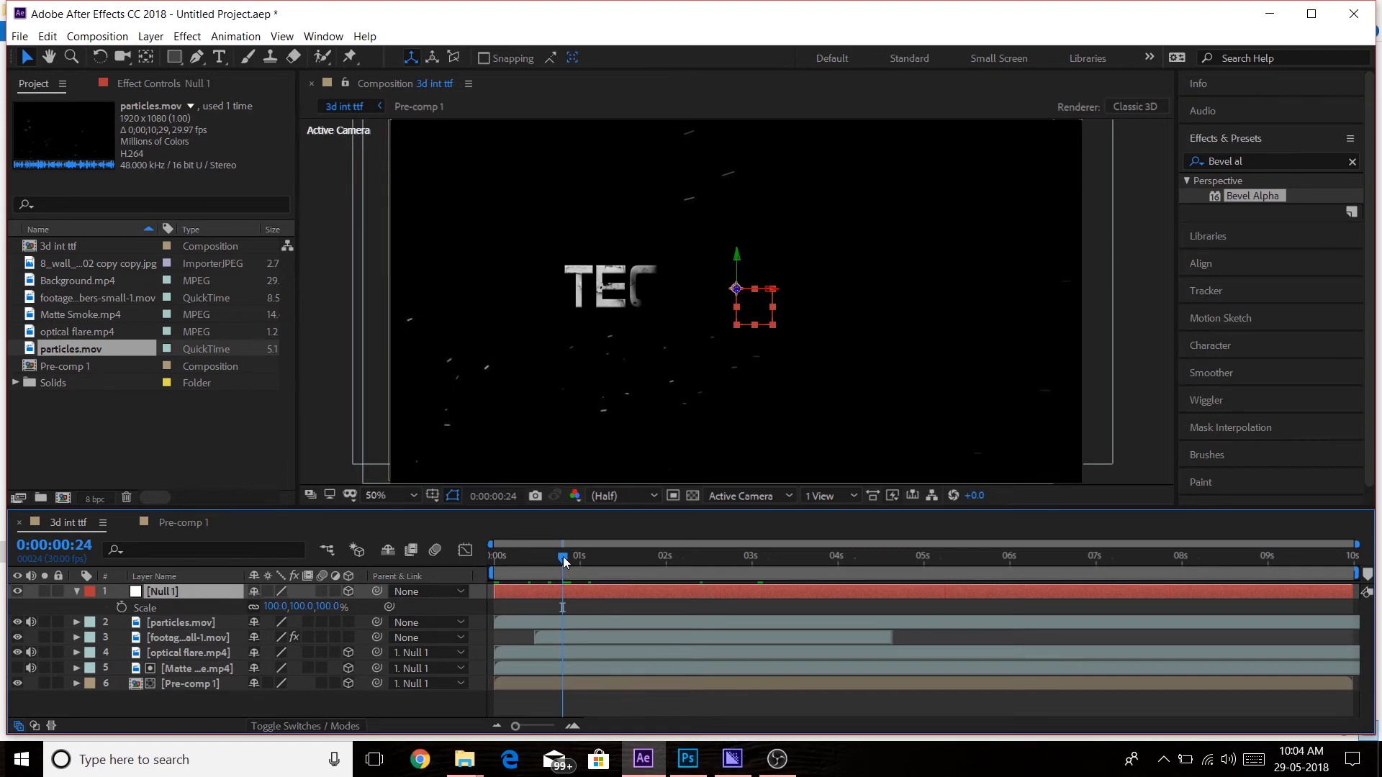
{"action": "left_click_drag", "start_coordinate": [563, 555], "coordinate": [464, 560]}
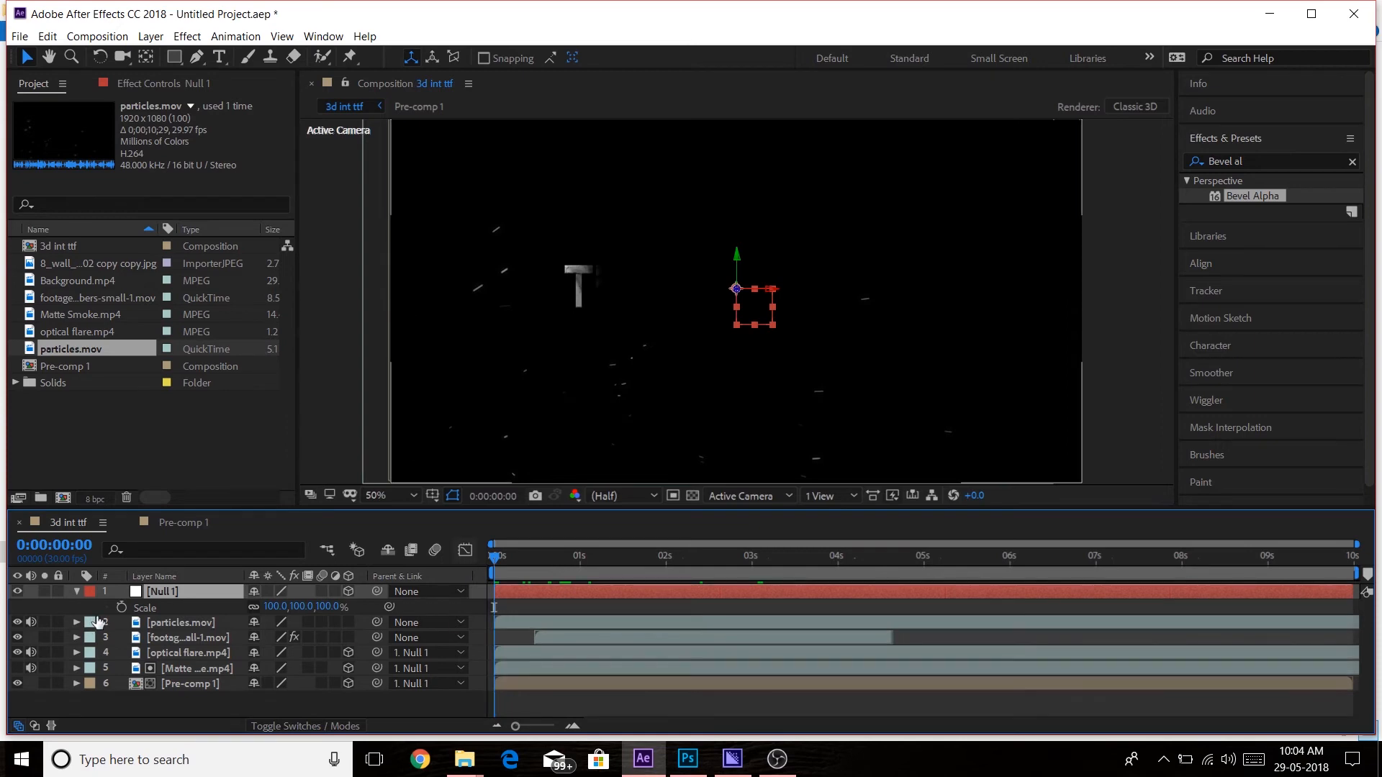
{"action": "left_click", "coordinate": [121, 607]}
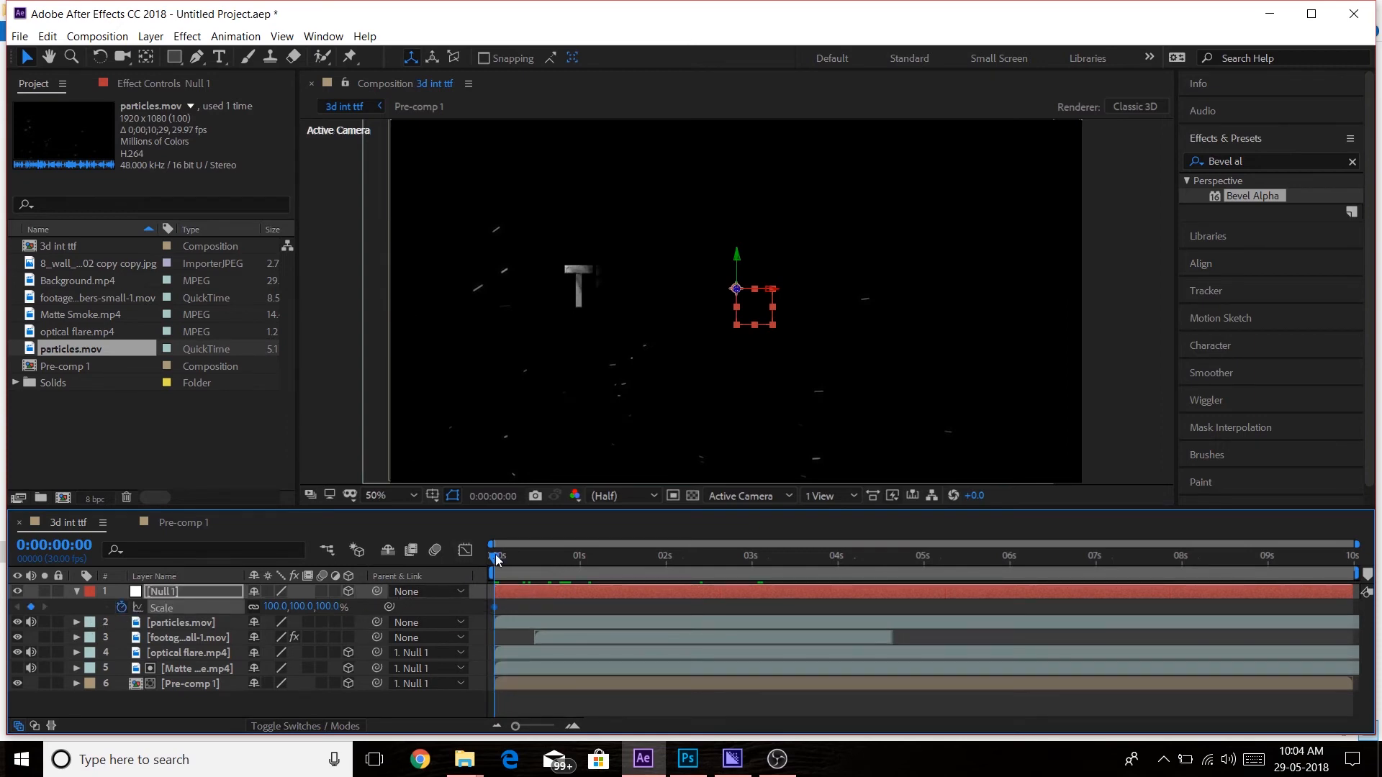
Scale Null 1 to 127% at about 6 seconds to create a second Scale keyframe.
{"action": "left_click_drag", "start_coordinate": [496, 557], "coordinate": [1016, 559]}
{"action": "left_click_drag", "start_coordinate": [1015, 564], "coordinate": [1011, 565]}
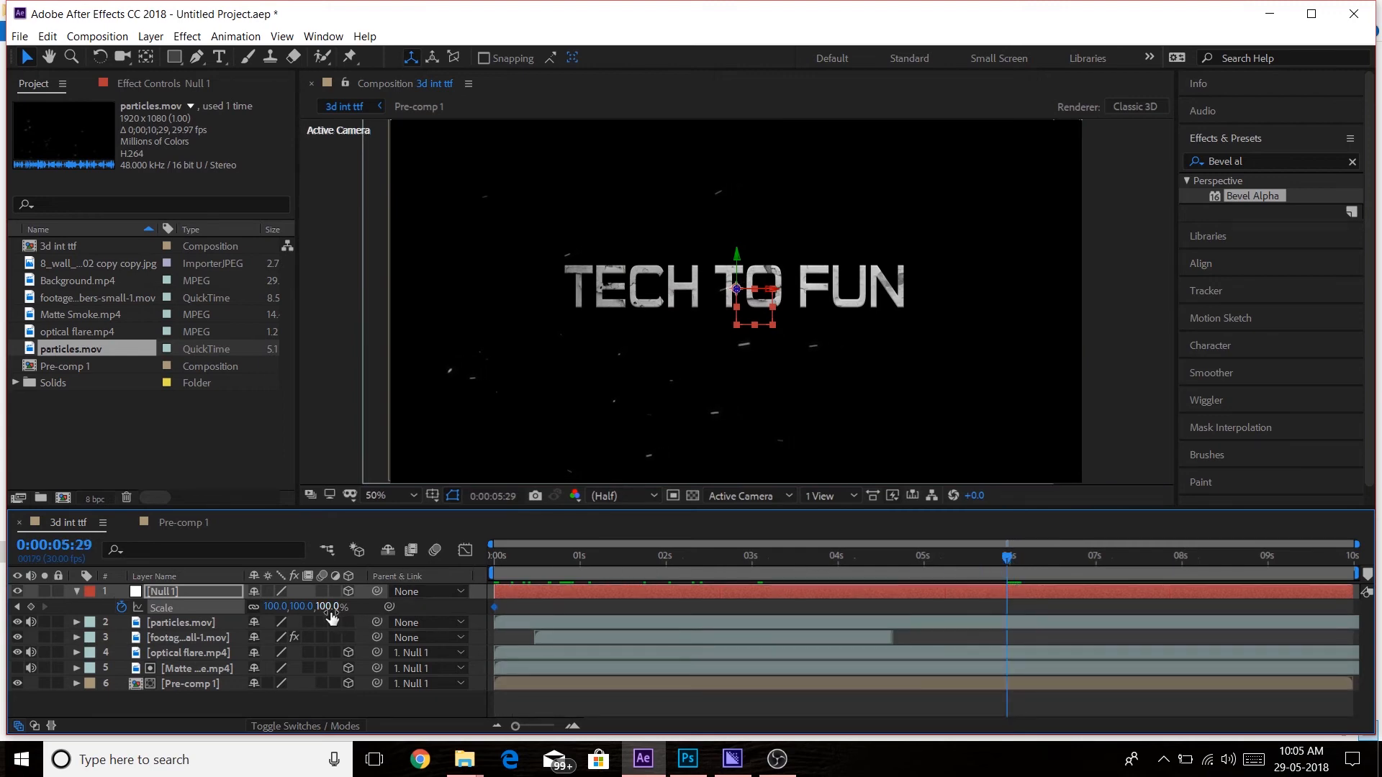
{"action": "left_click_drag", "start_coordinate": [331, 617], "coordinate": [365, 624]}
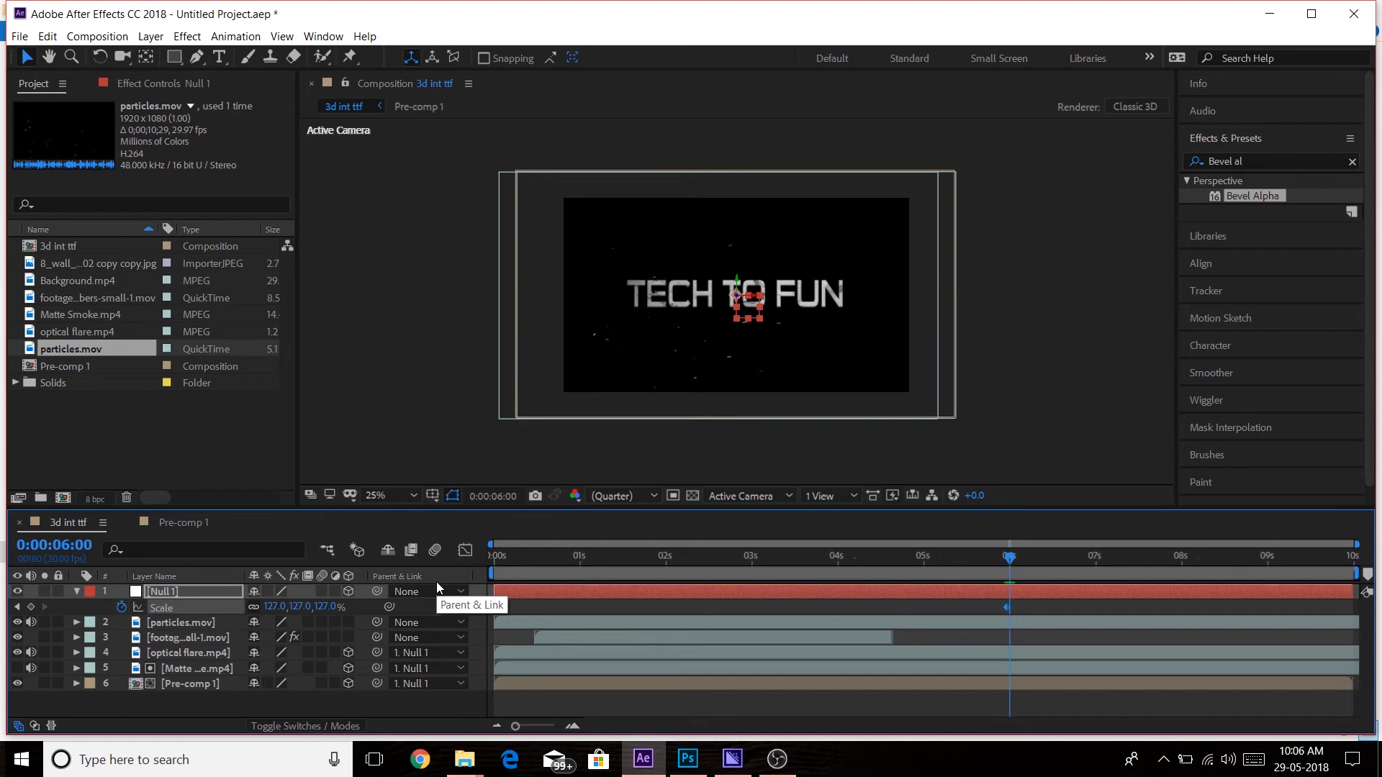
{"action": "right_click", "coordinate": [309, 698]}
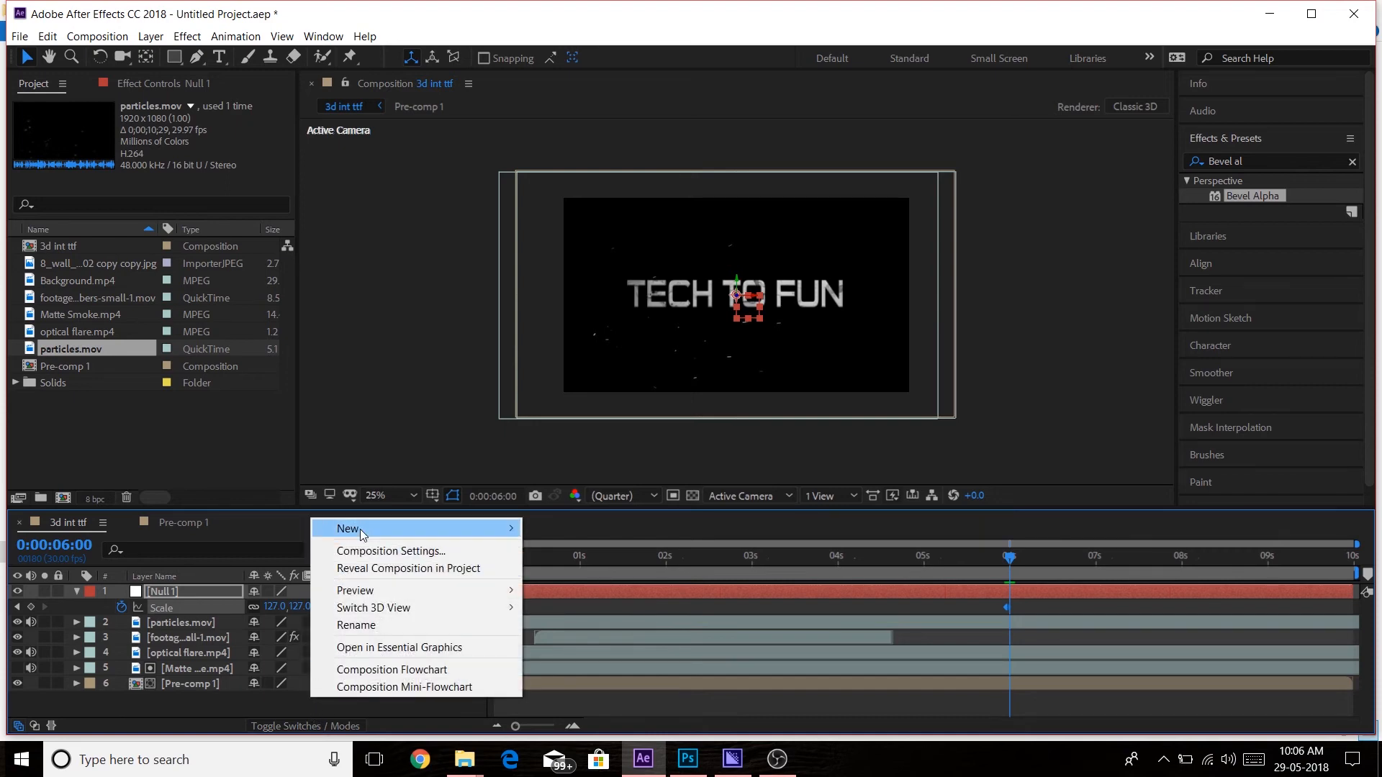
{"action": "mouse_move", "coordinate": [368, 534]}
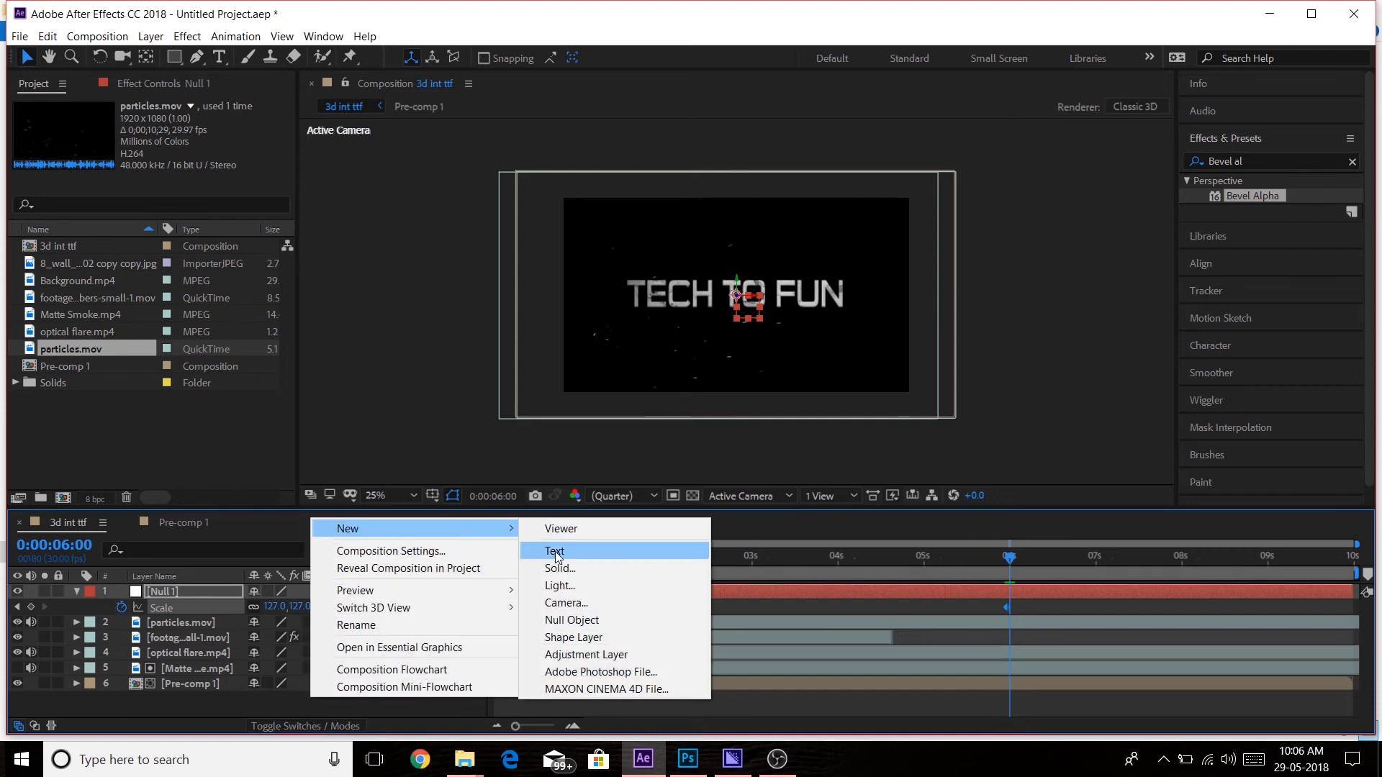
{"action": "left_click", "coordinate": [582, 654]}
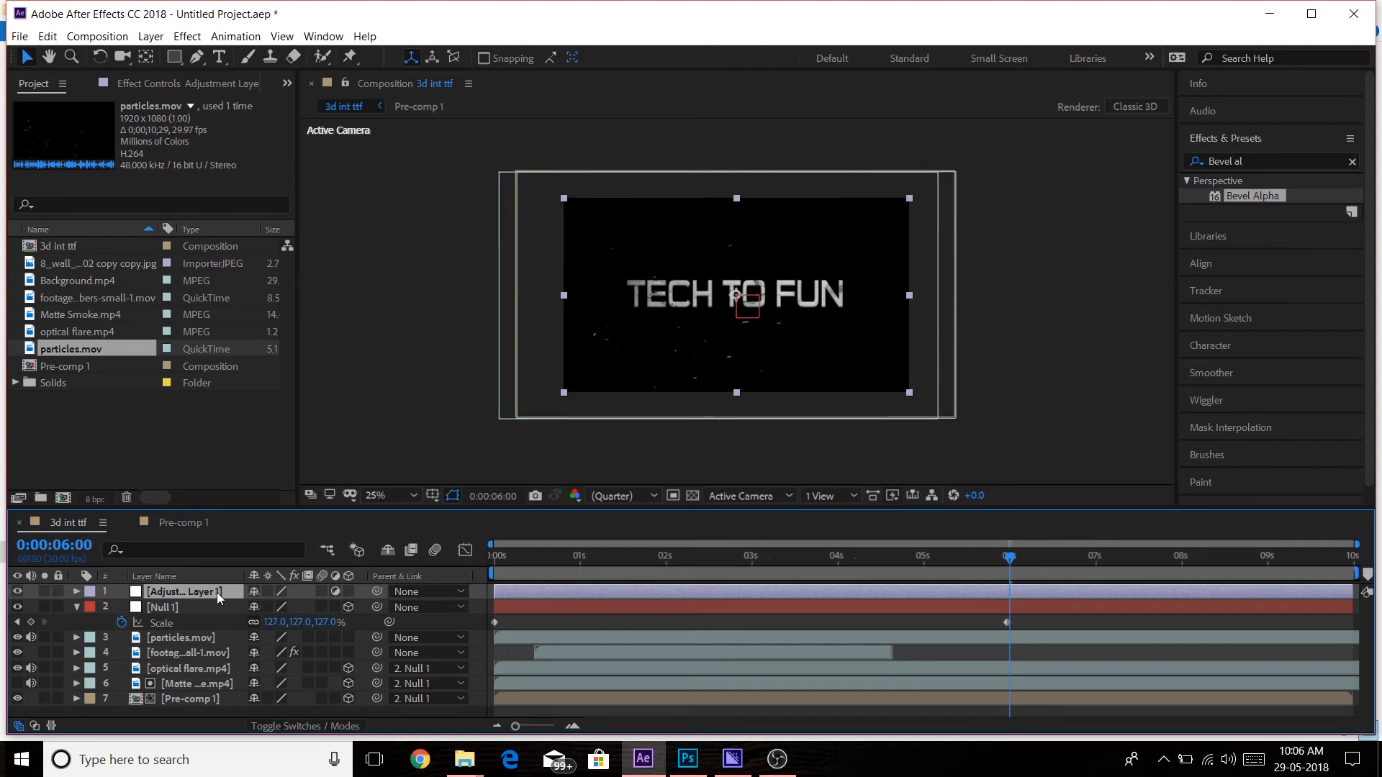
{"action": "key", "text": "Delete"}
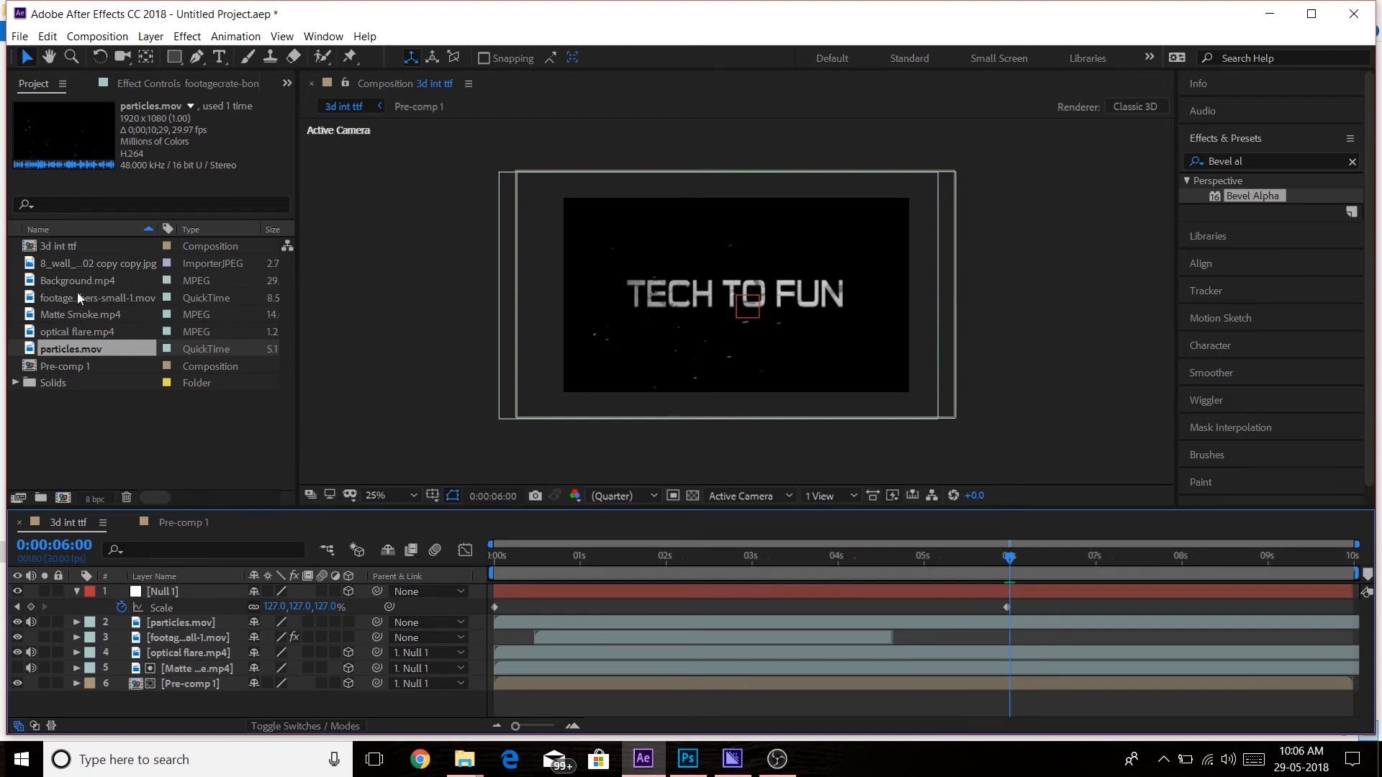
Add Background.mp4 as the topmost 3D layer and set its blend mode to Add.
{"action": "left_click", "coordinate": [90, 279]}
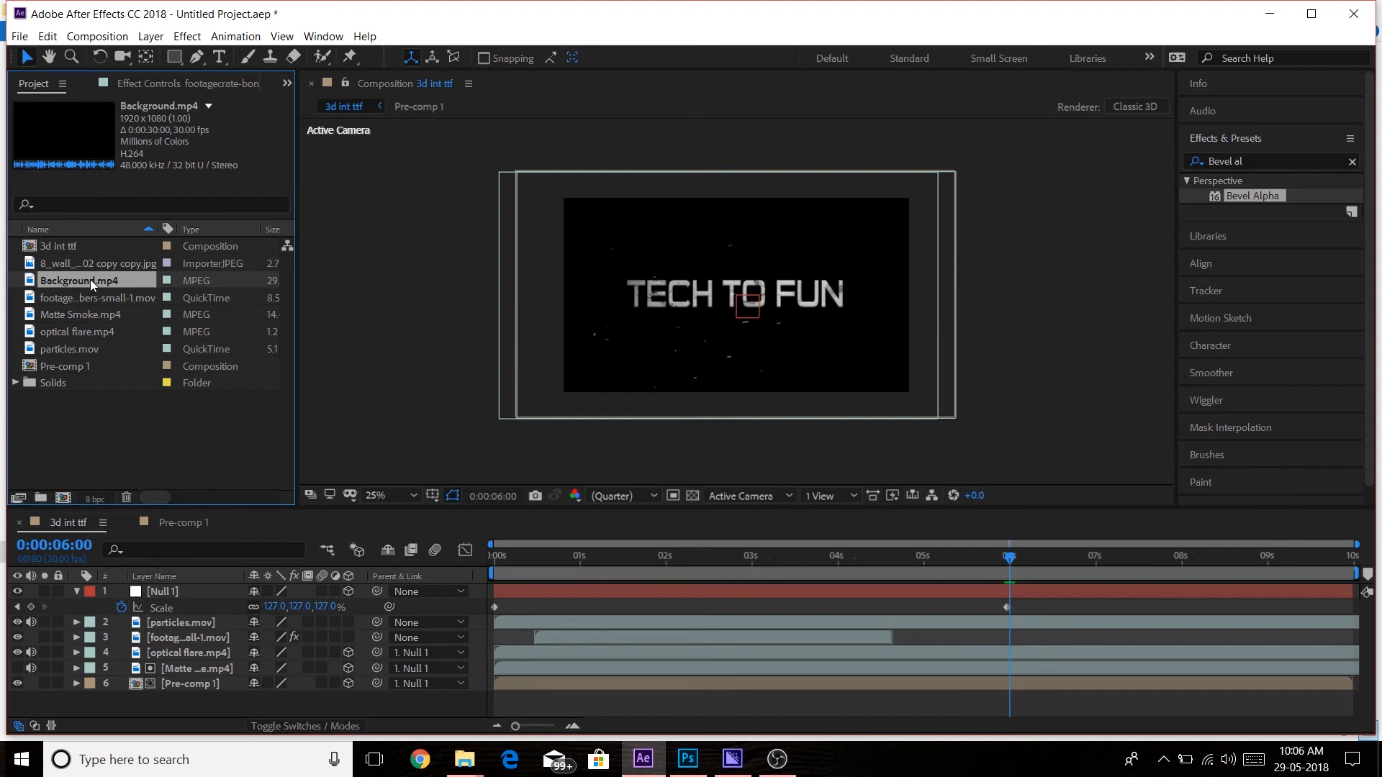
{"action": "left_click_drag", "start_coordinate": [91, 280], "coordinate": [166, 584]}
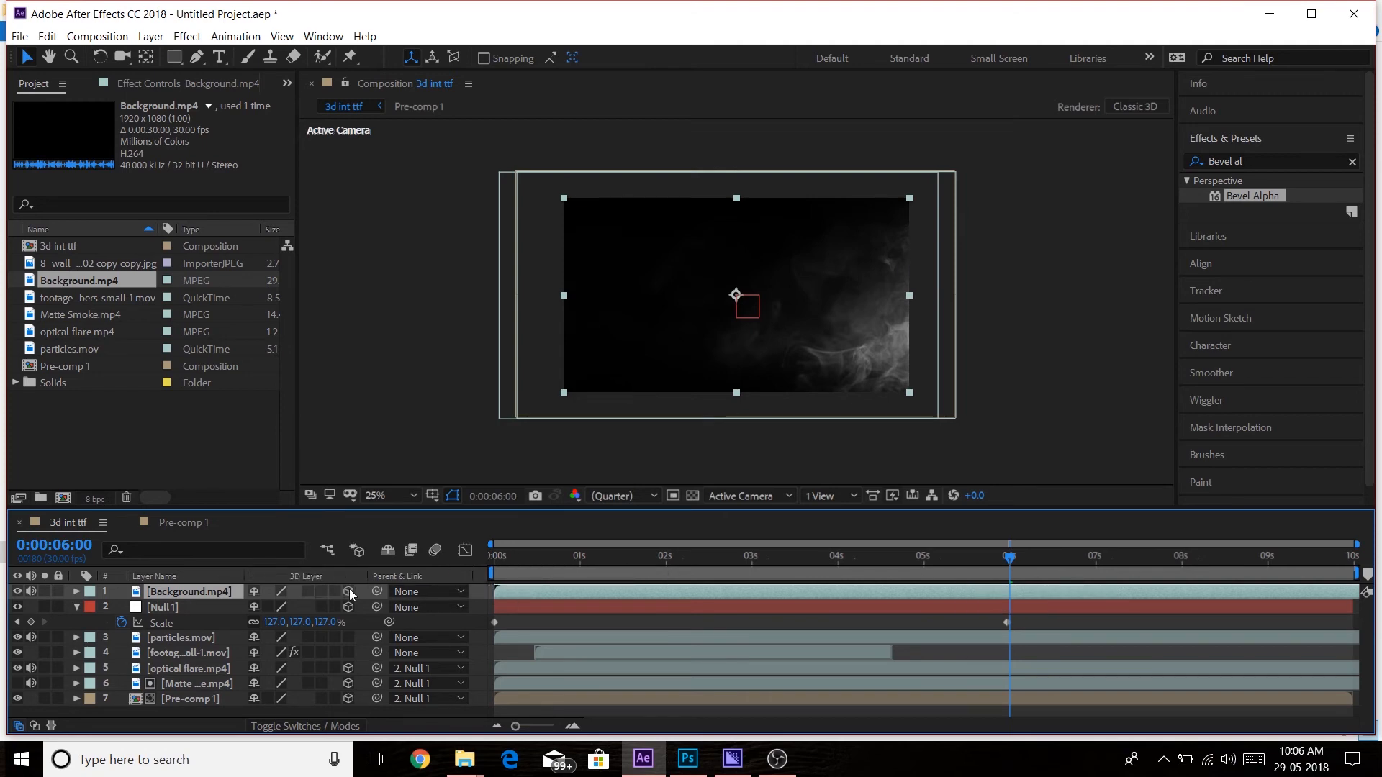
{"action": "left_click", "coordinate": [336, 720]}
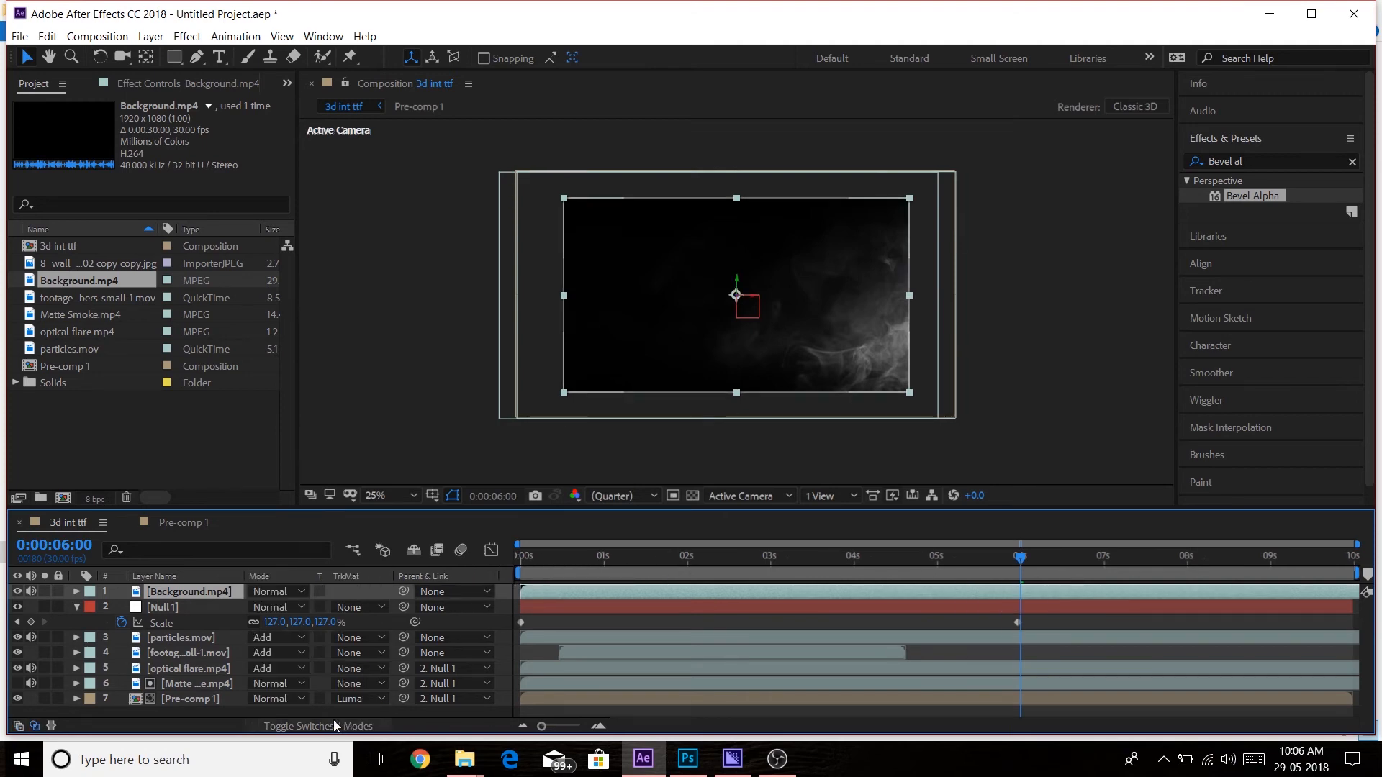
{"action": "left_click", "coordinate": [302, 589]}
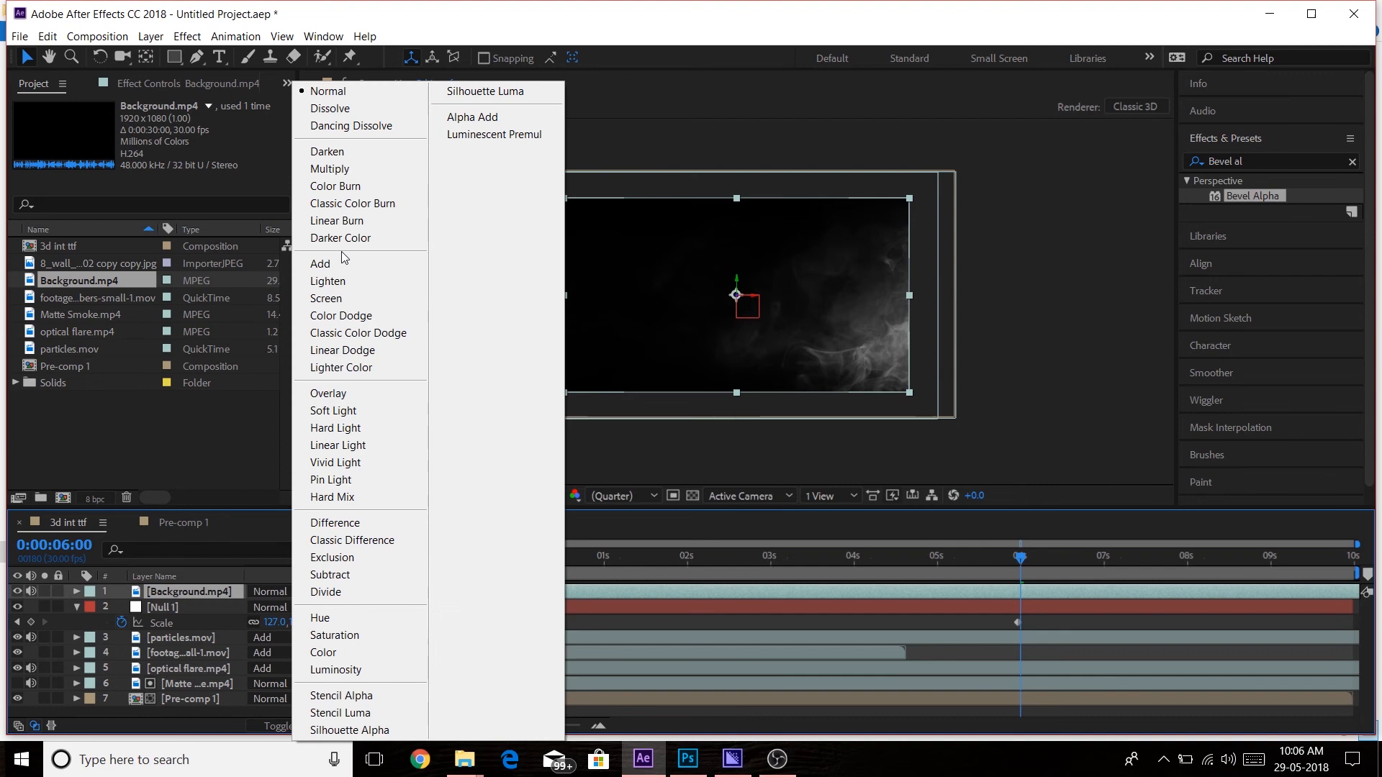
{"action": "left_click", "coordinate": [342, 262]}
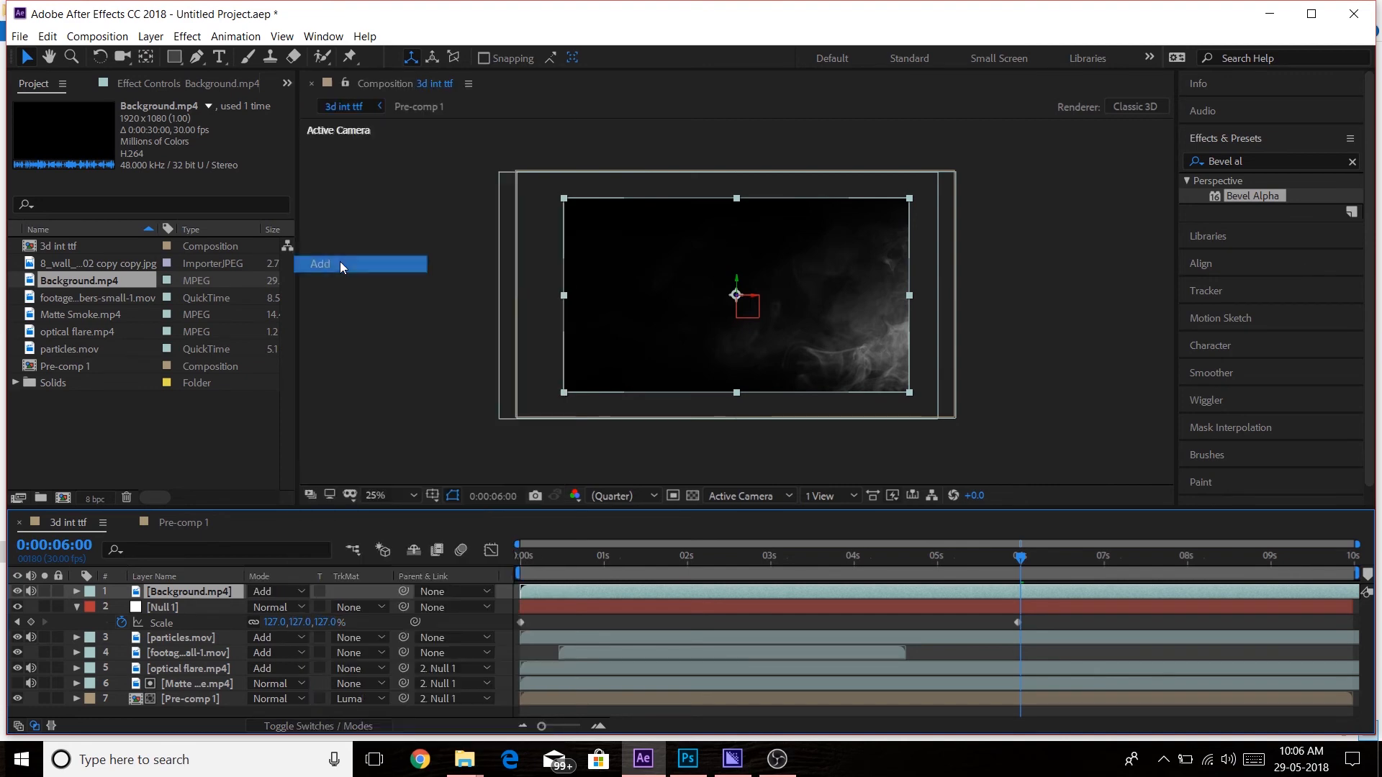
Review the animation with the smoke background from the first frame to beyond 7 seconds, and return to the start.
{"action": "left_click_drag", "start_coordinate": [1026, 566], "coordinate": [504, 566]}
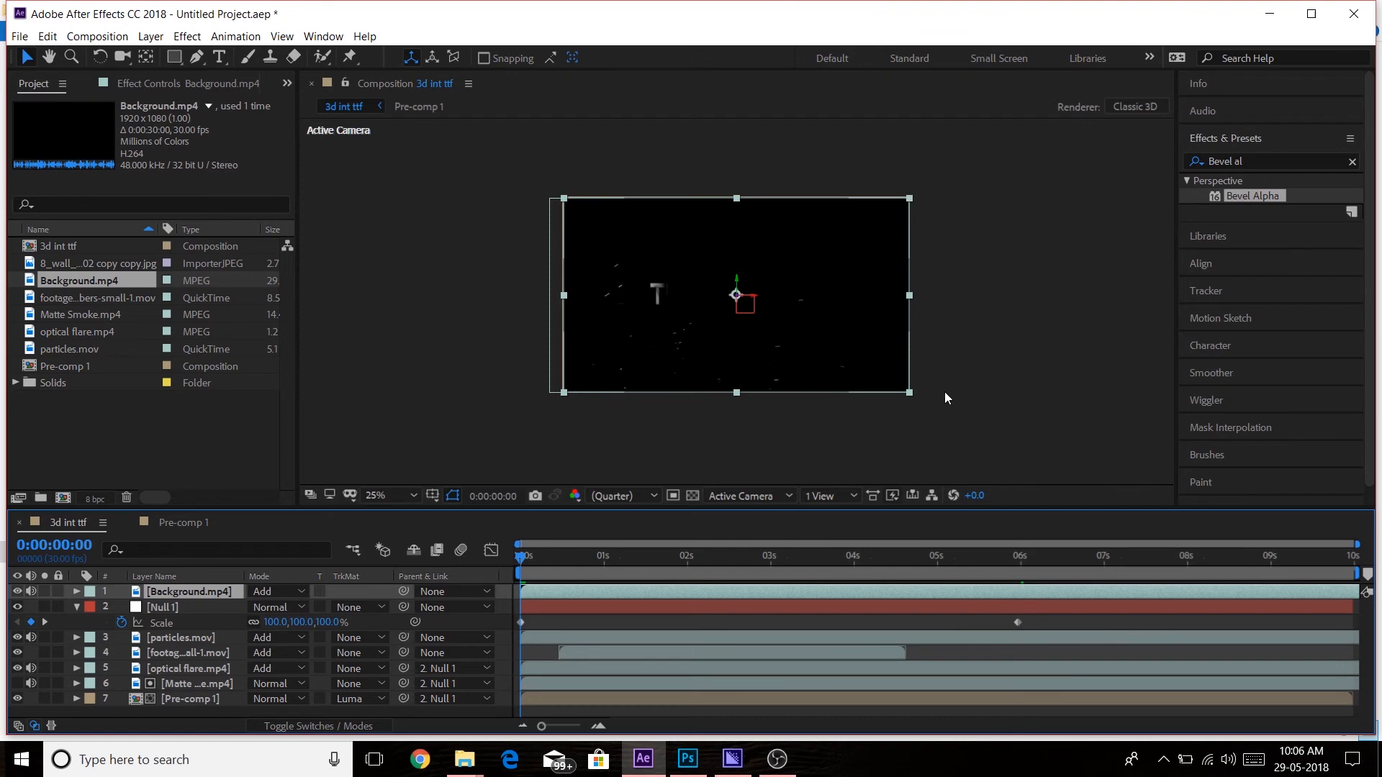
{"action": "scroll", "coordinate": [1049, 401], "scroll_direction": "down", "scroll_amount": 2}
{"action": "scroll", "coordinate": [1049, 401], "scroll_direction": "up", "scroll_amount": 4}
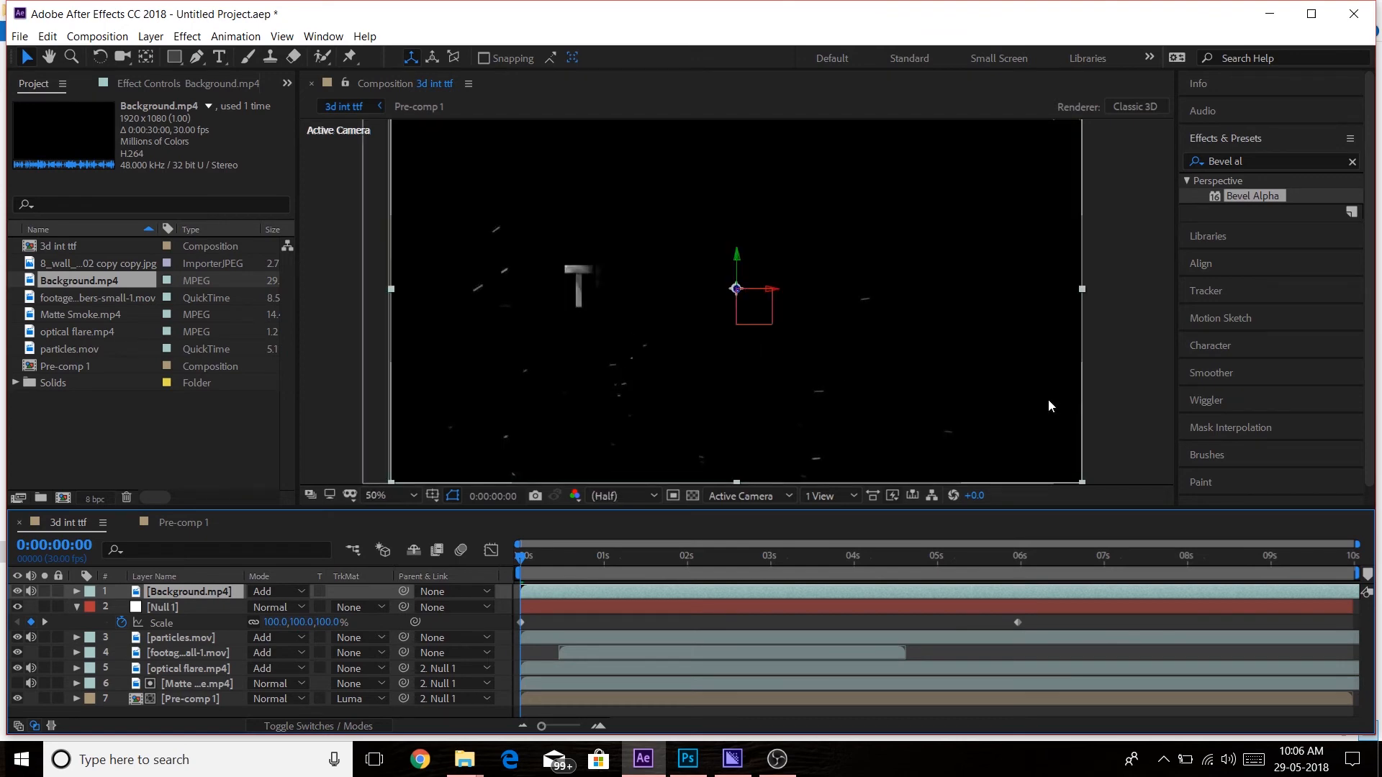
{"action": "scroll", "coordinate": [1049, 401], "scroll_direction": "down", "scroll_amount": 1}
{"action": "scroll", "coordinate": [1047, 406], "scroll_direction": "down", "scroll_amount": 1}
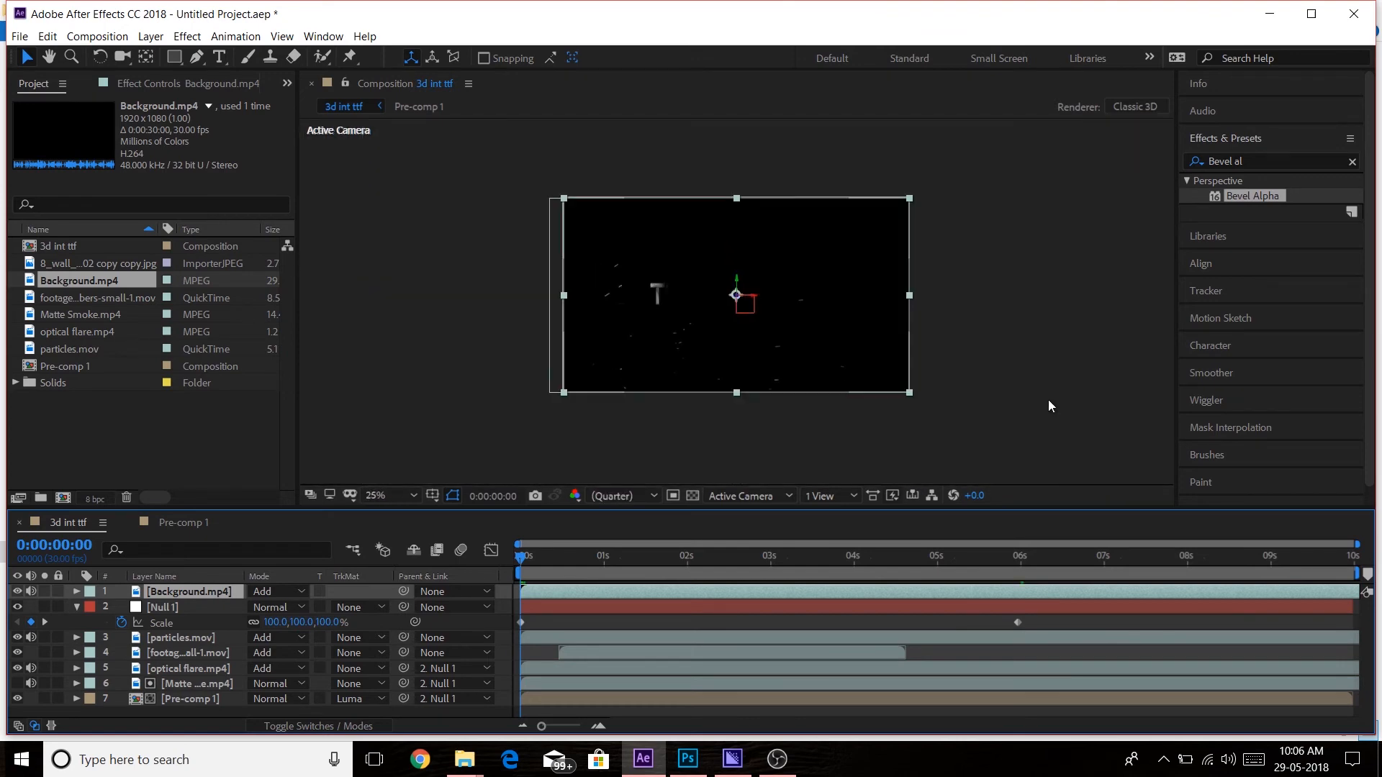
{"action": "scroll", "coordinate": [1048, 405], "scroll_direction": "up", "scroll_amount": 1}
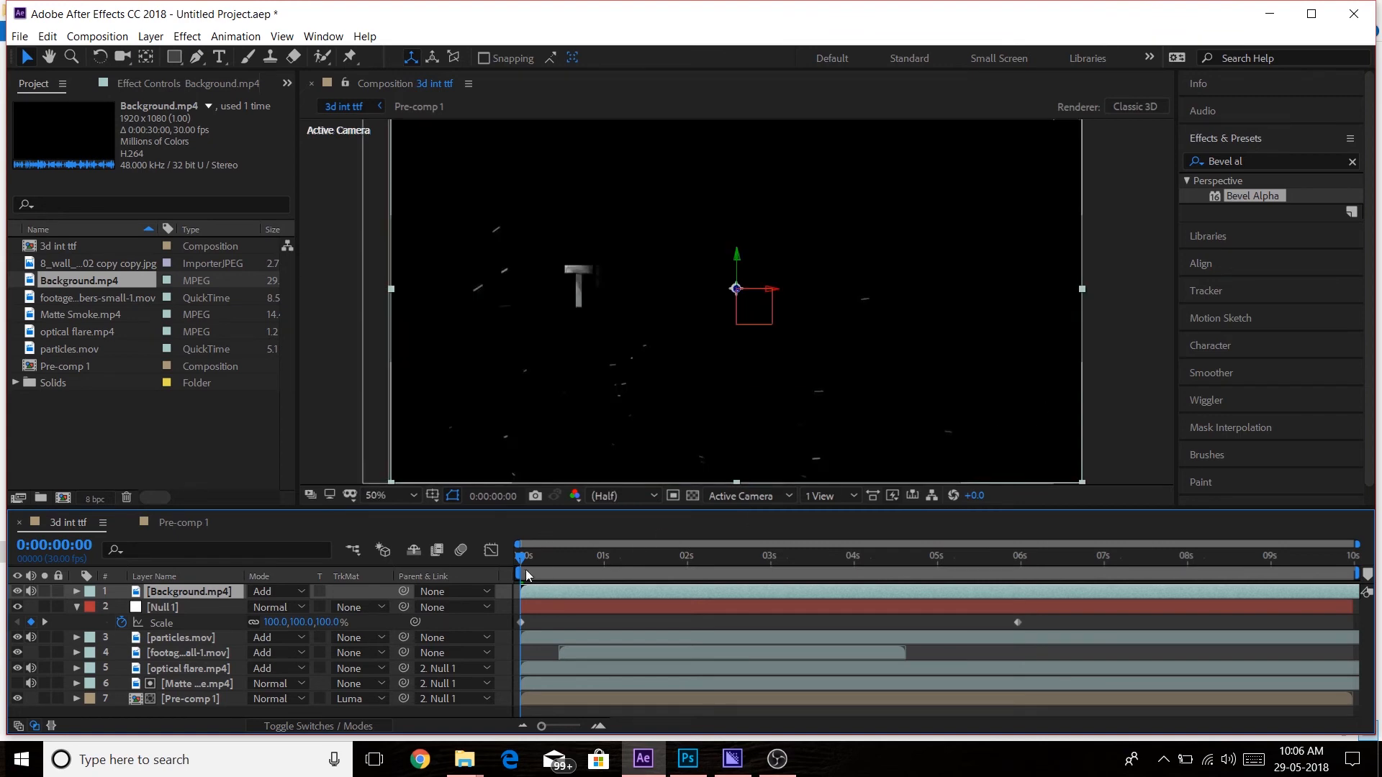
{"action": "left_click_drag", "start_coordinate": [521, 562], "coordinate": [1151, 553]}
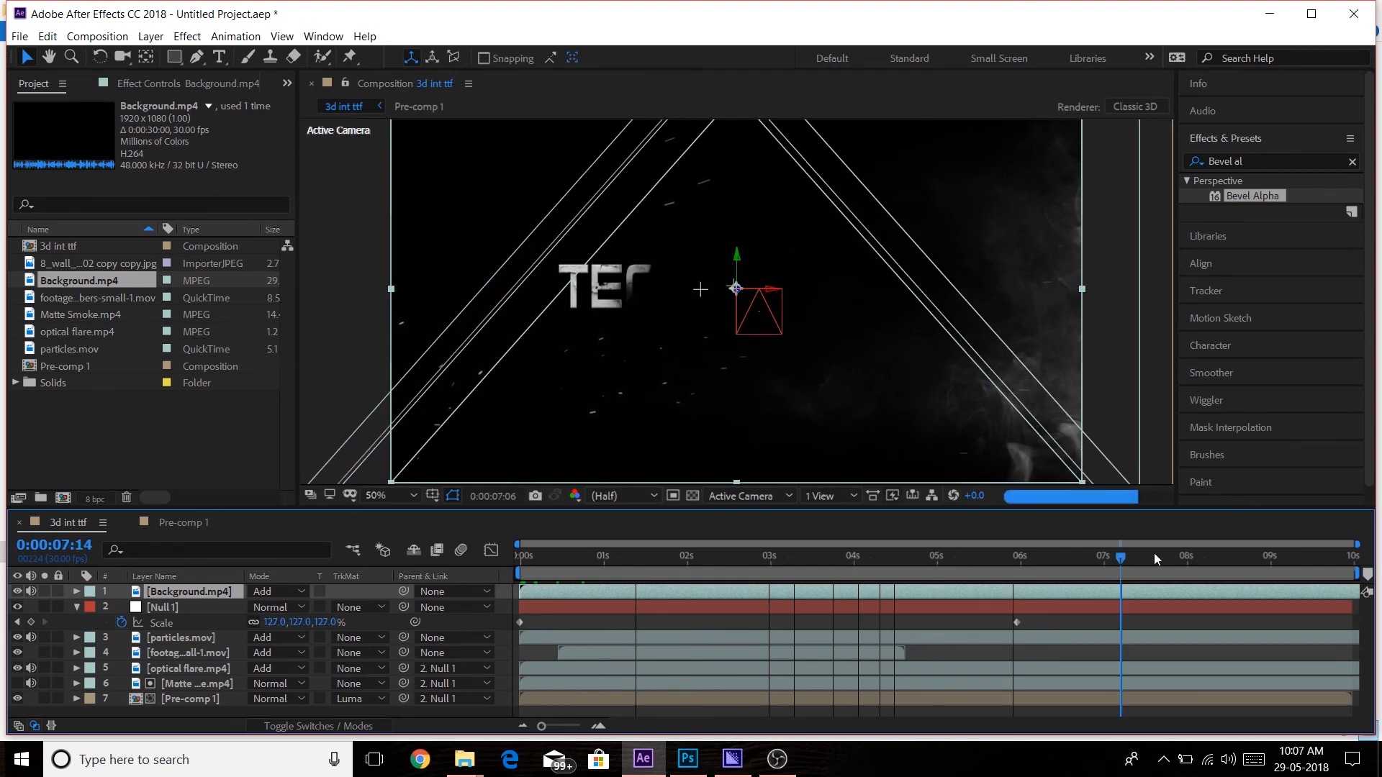
{"action": "key", "text": "Home"}
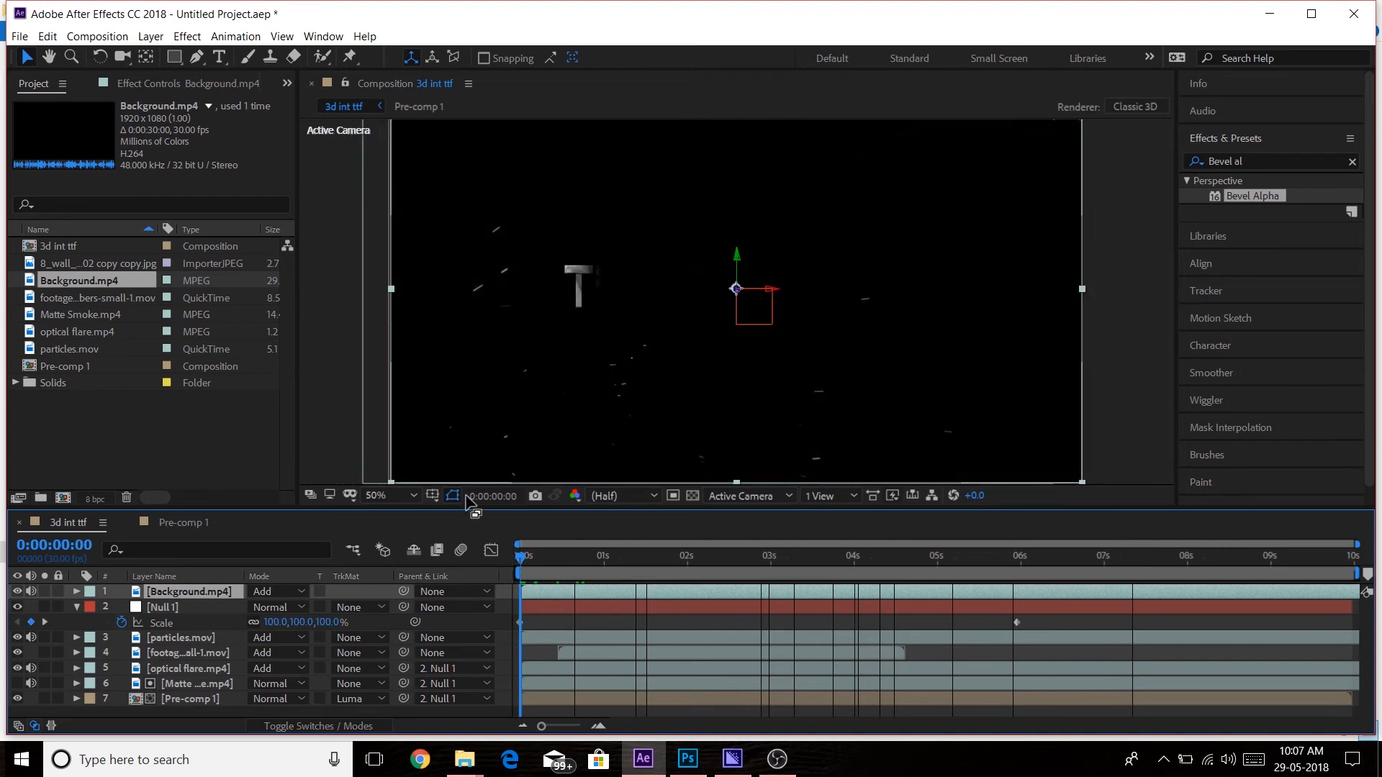
Send the 3d int ttf composition to the Adobe Media Encoder queue.
{"action": "left_click", "coordinate": [18, 36]}
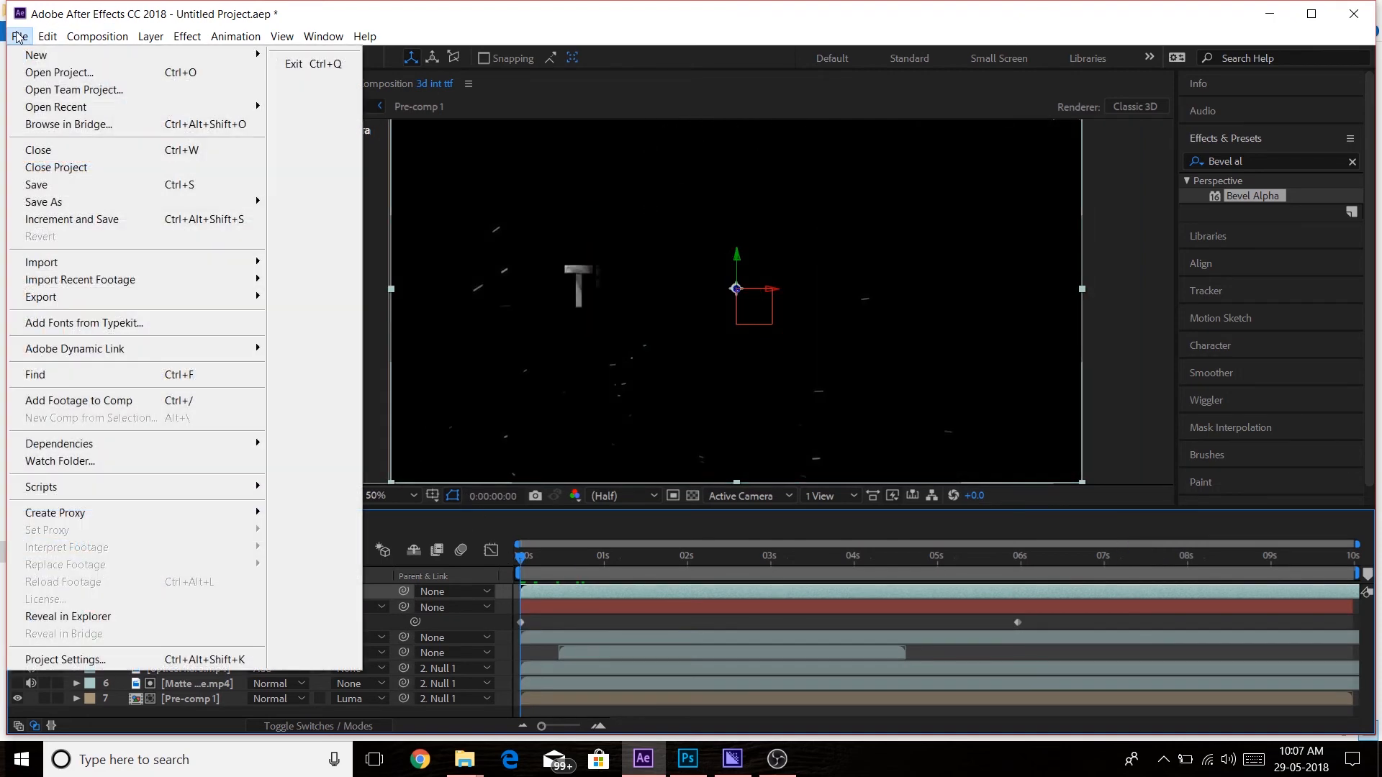
{"action": "mouse_move", "coordinate": [97, 36]}
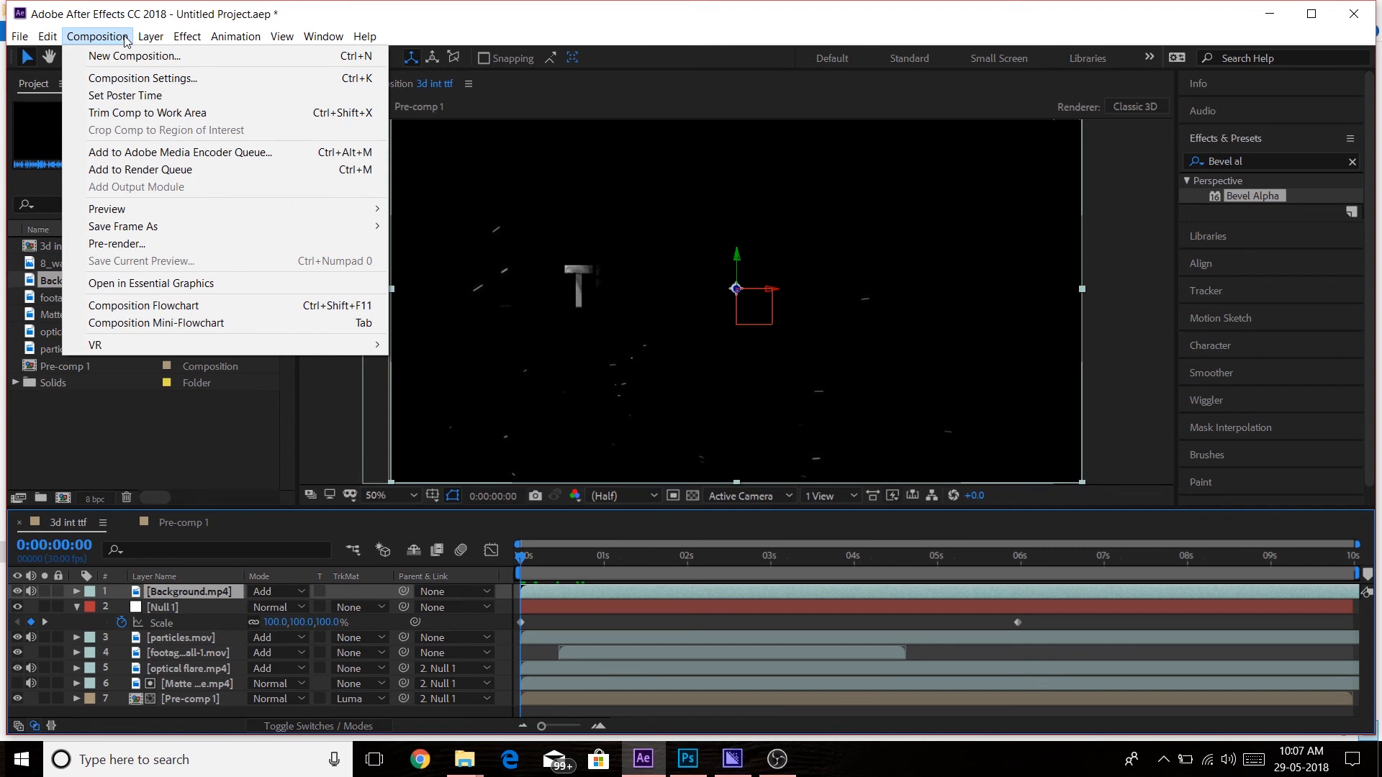
{"action": "mouse_move", "coordinate": [51, 45]}
{"action": "mouse_move", "coordinate": [151, 38]}
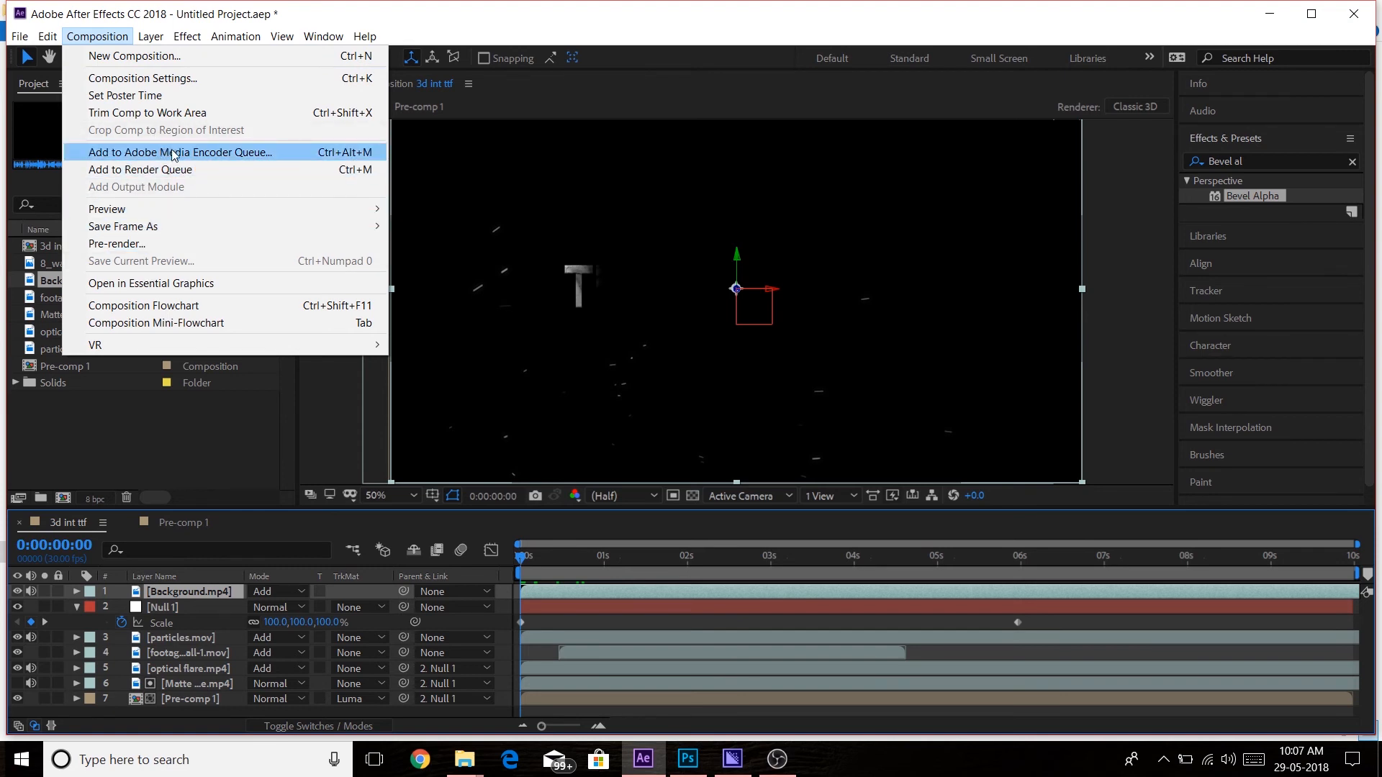
{"action": "left_click", "coordinate": [210, 151]}
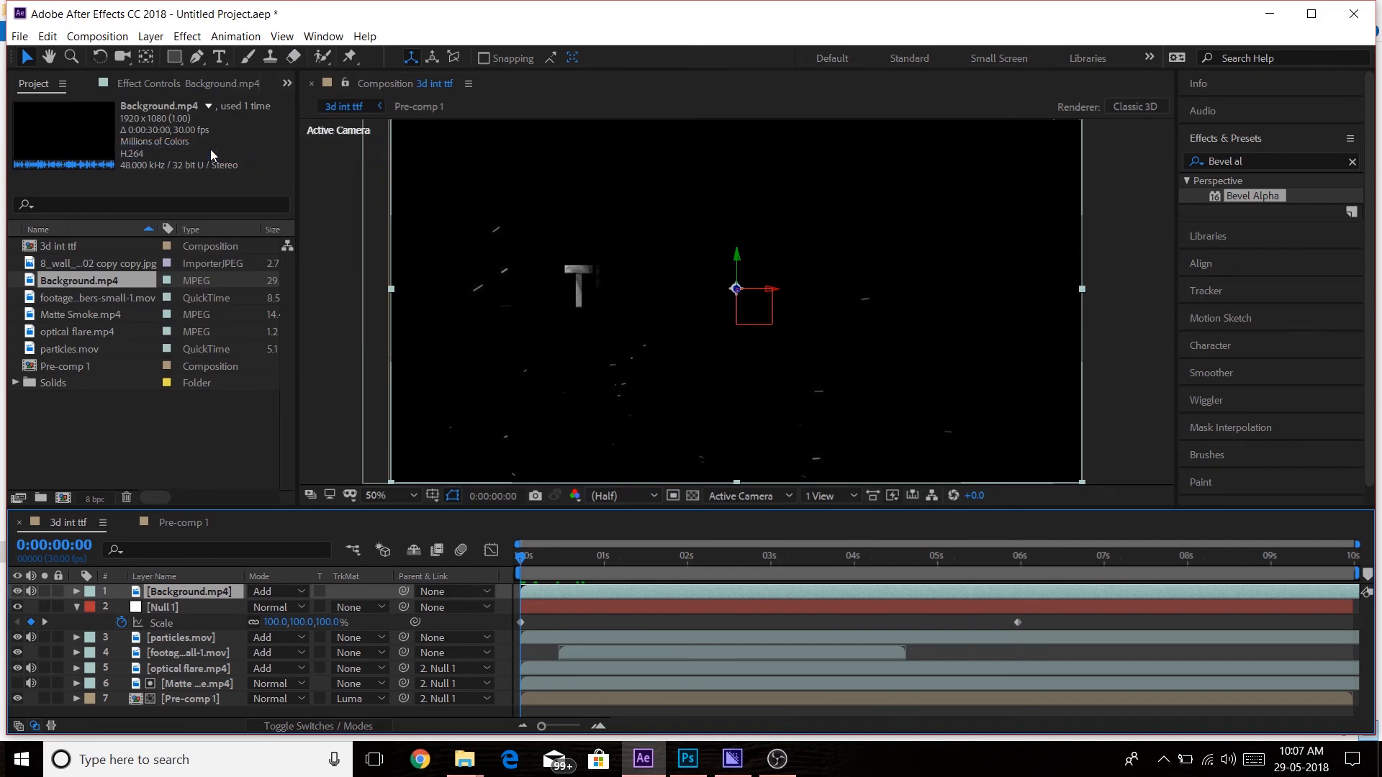
{"action": "left_click", "coordinate": [724, 766]}
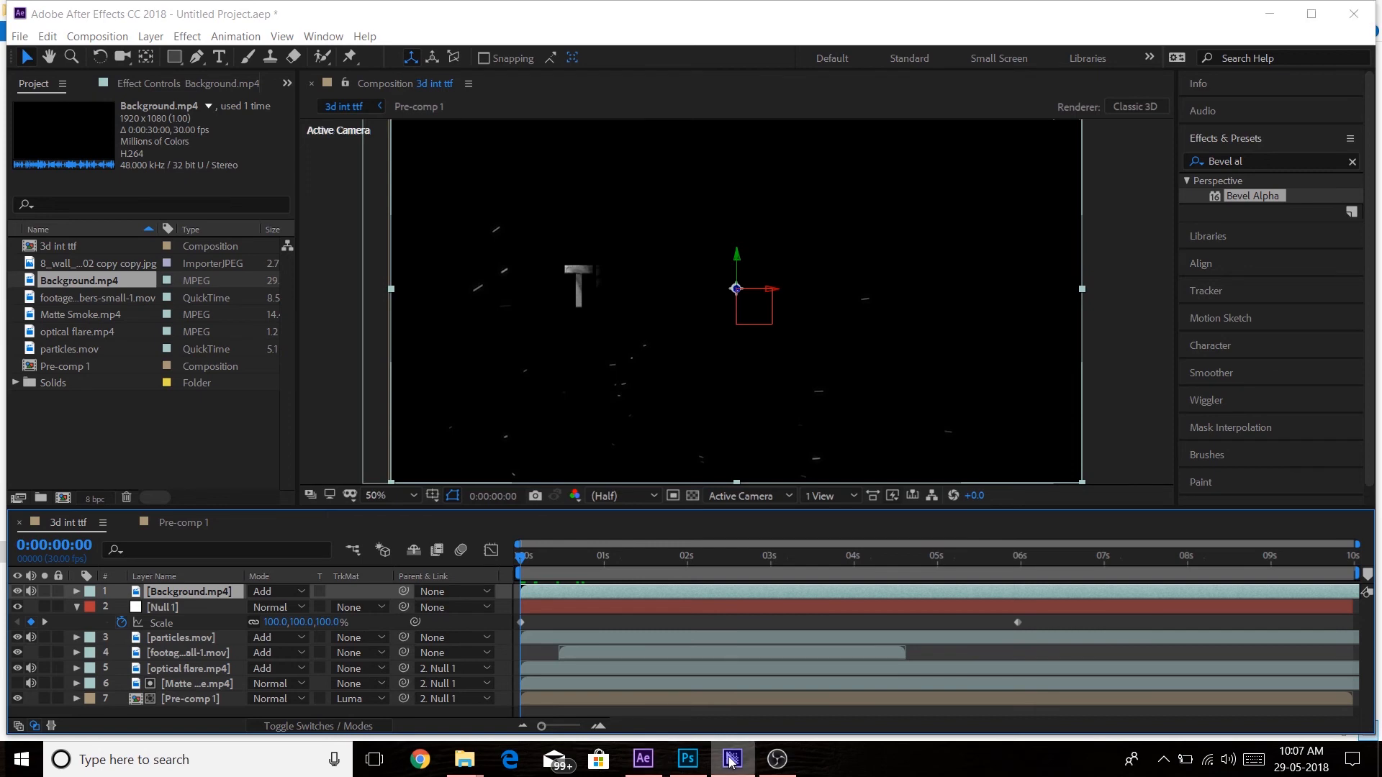
{"action": "left_click", "coordinate": [731, 760]}
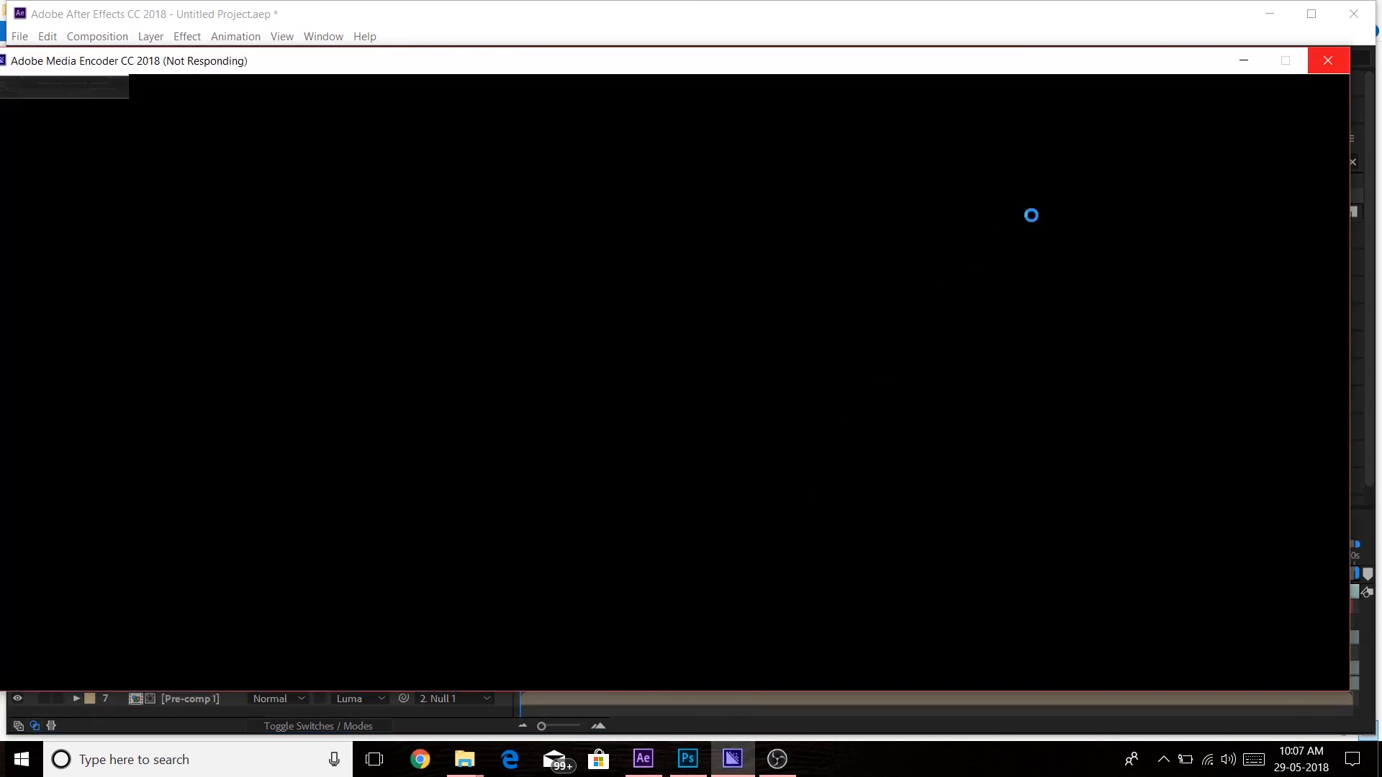
{"action": "left_click", "coordinate": [1236, 69]}
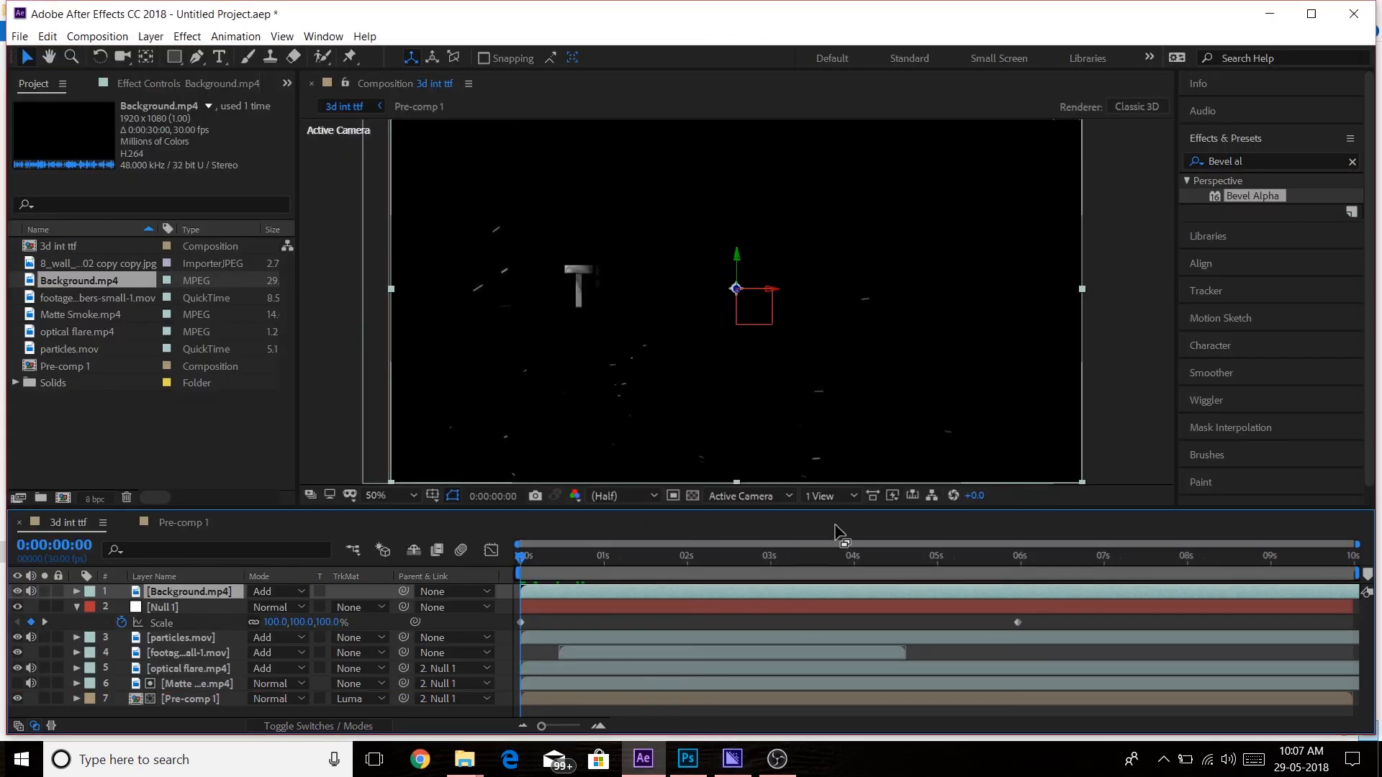
{"action": "left_click", "coordinate": [731, 759]}
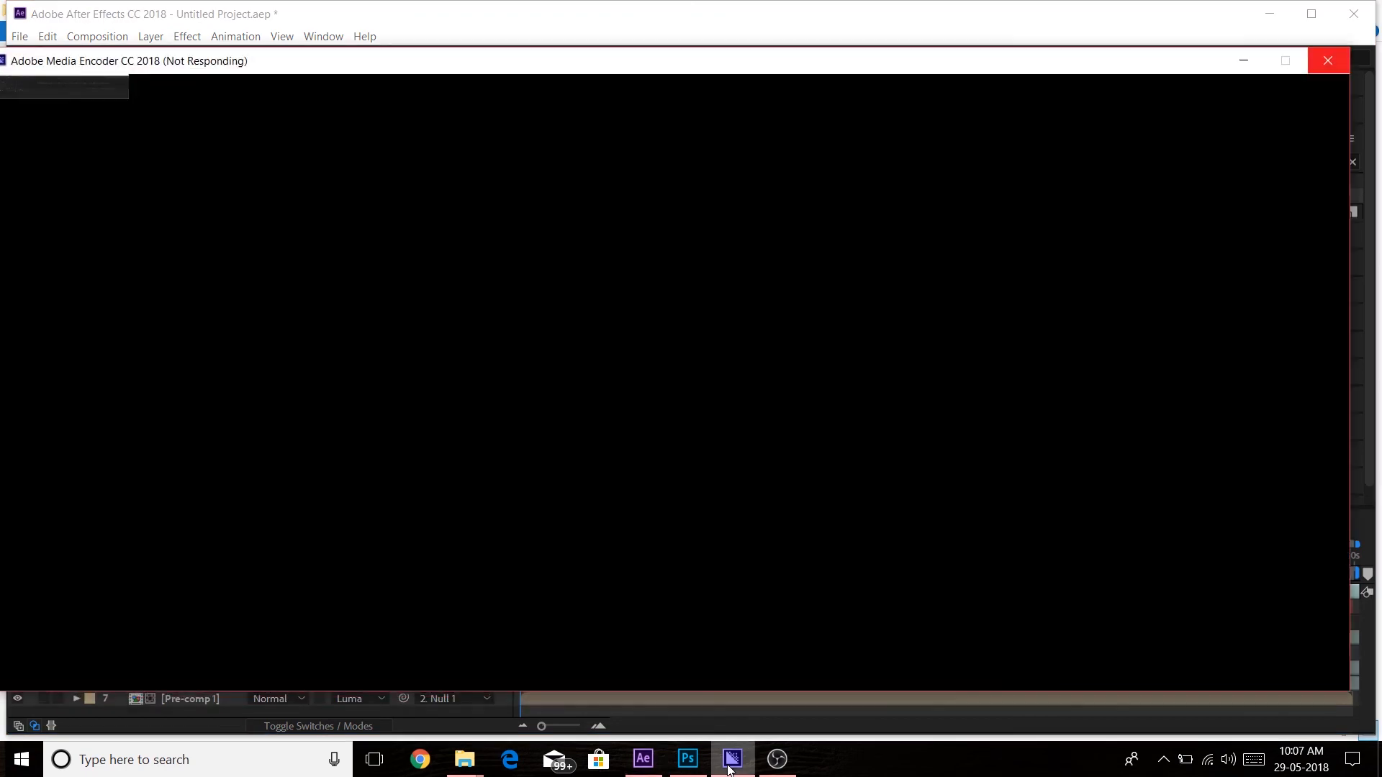
{"action": "left_click", "coordinate": [1242, 64]}
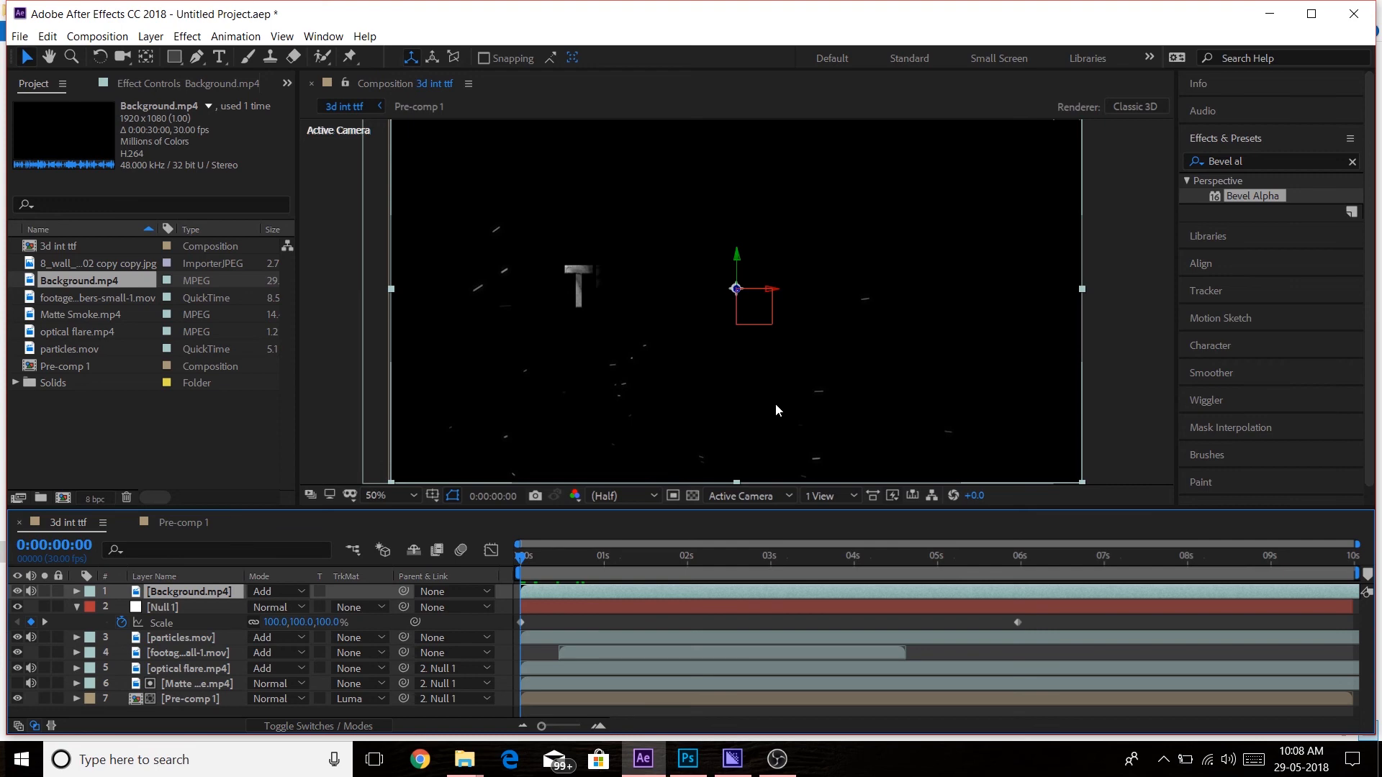
{"action": "left_click", "coordinate": [730, 759]}
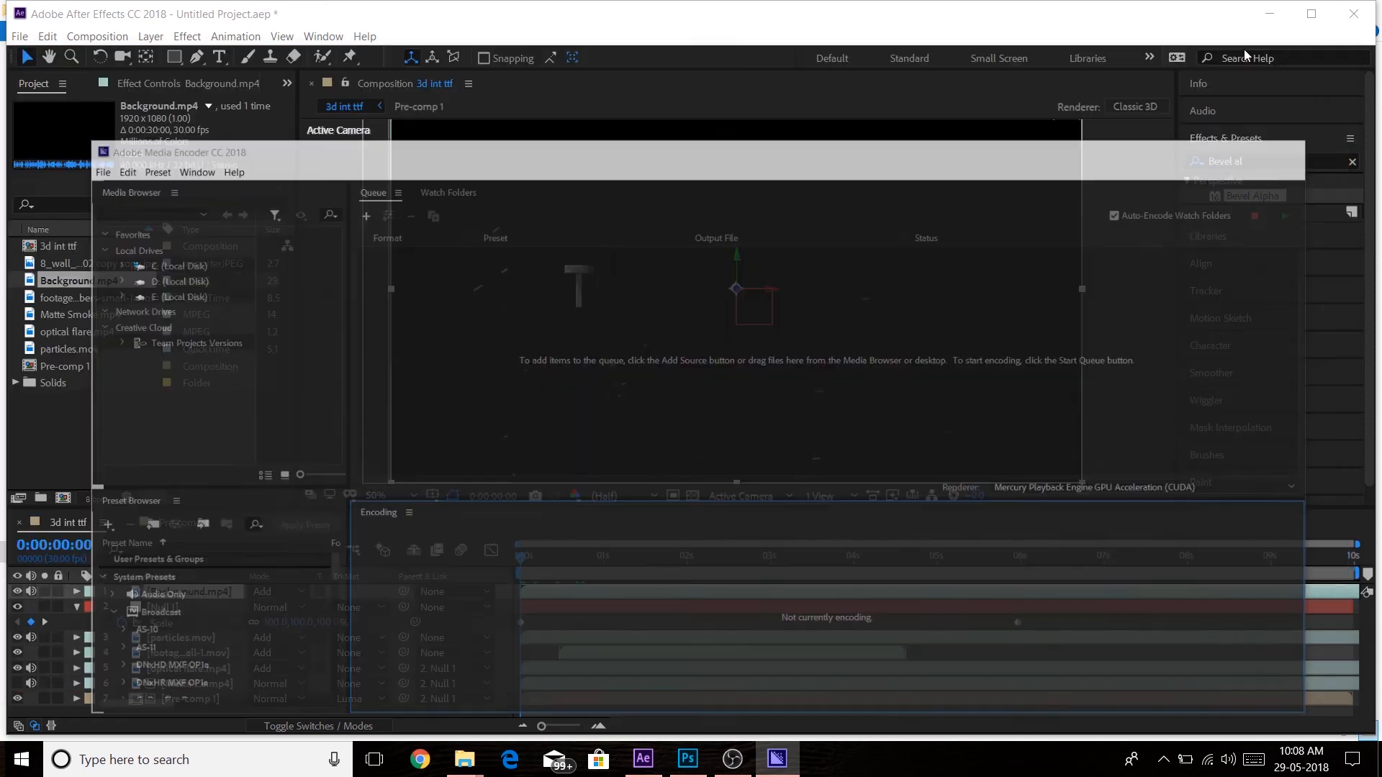
{"action": "left_click", "coordinate": [1242, 61]}
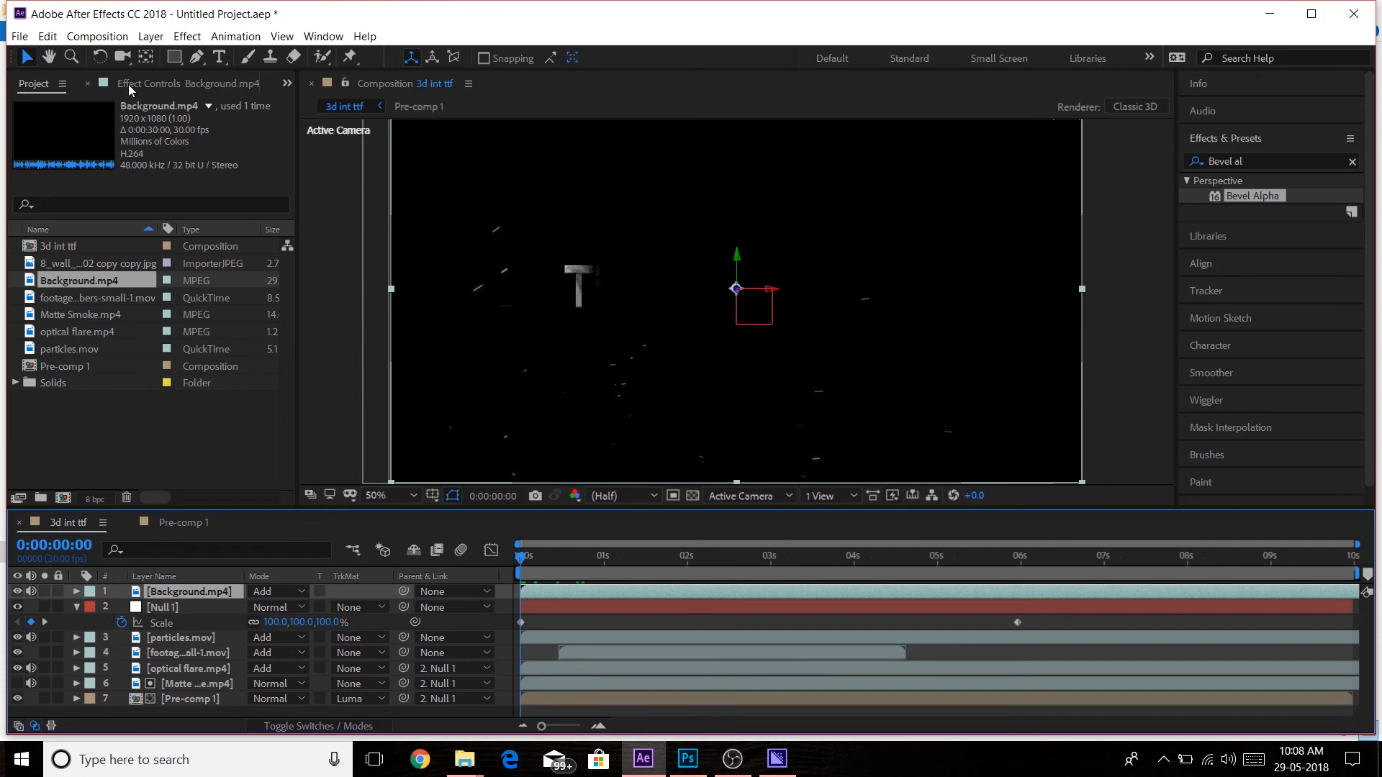
Add the 3d int ttf composition to the Adobe Media Encoder queue again and switch to Media Encoder.
{"action": "left_click", "coordinate": [97, 36]}
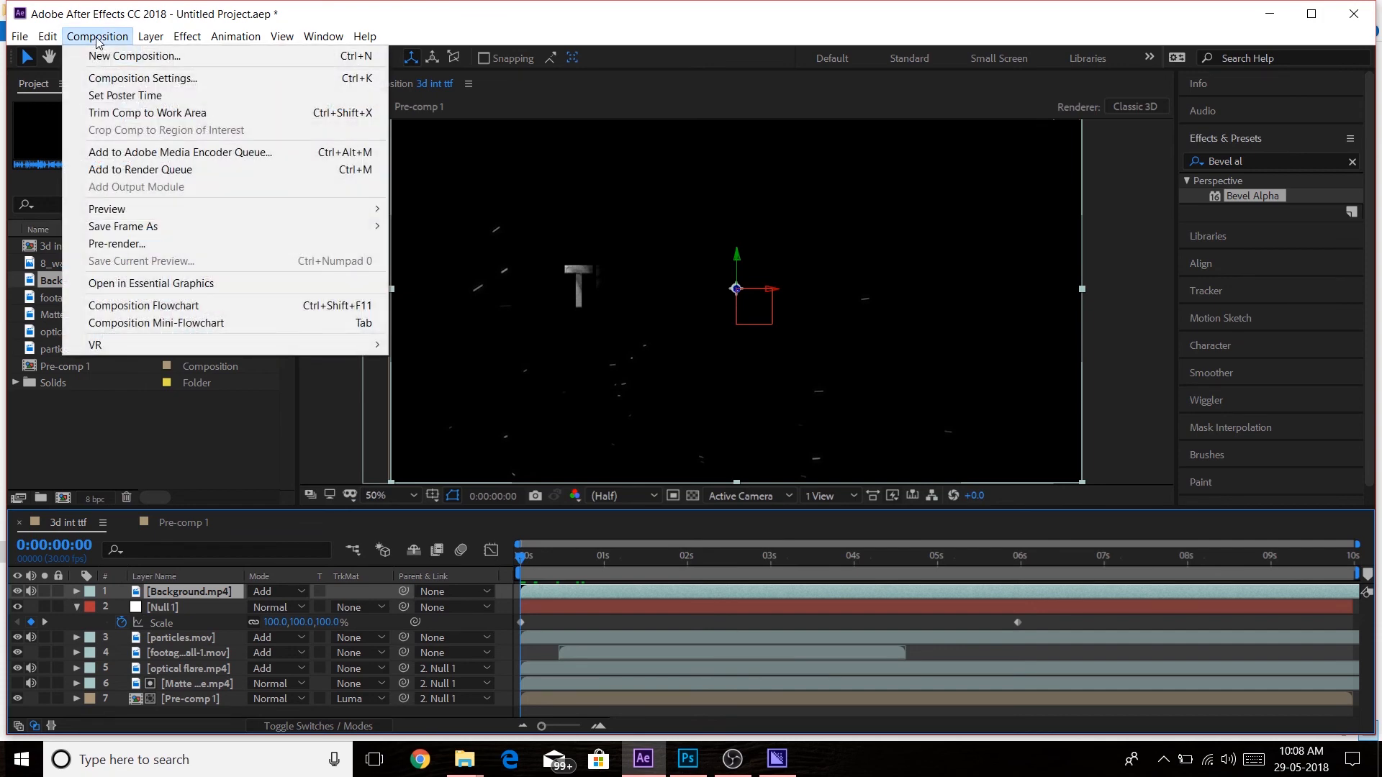
{"action": "left_click", "coordinate": [151, 152]}
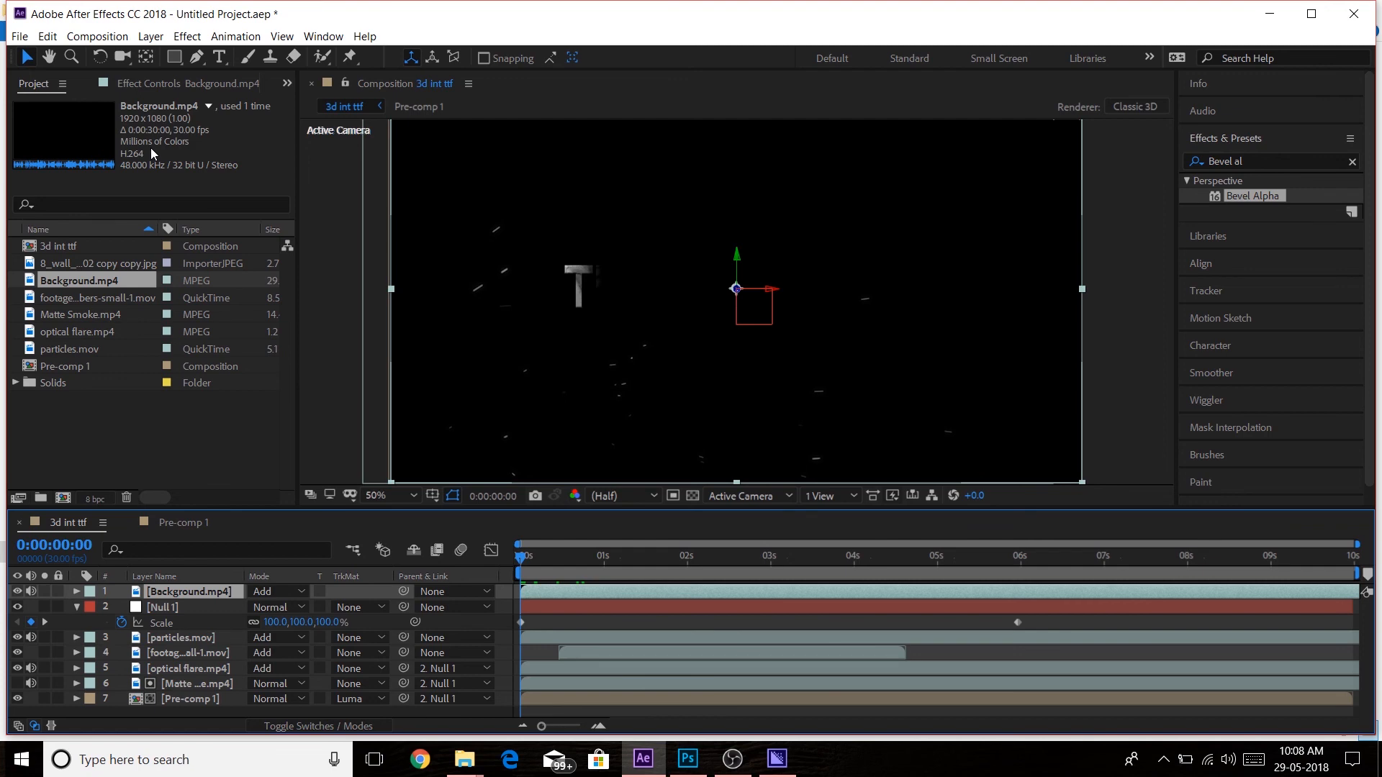
{"action": "left_click", "coordinate": [775, 759]}
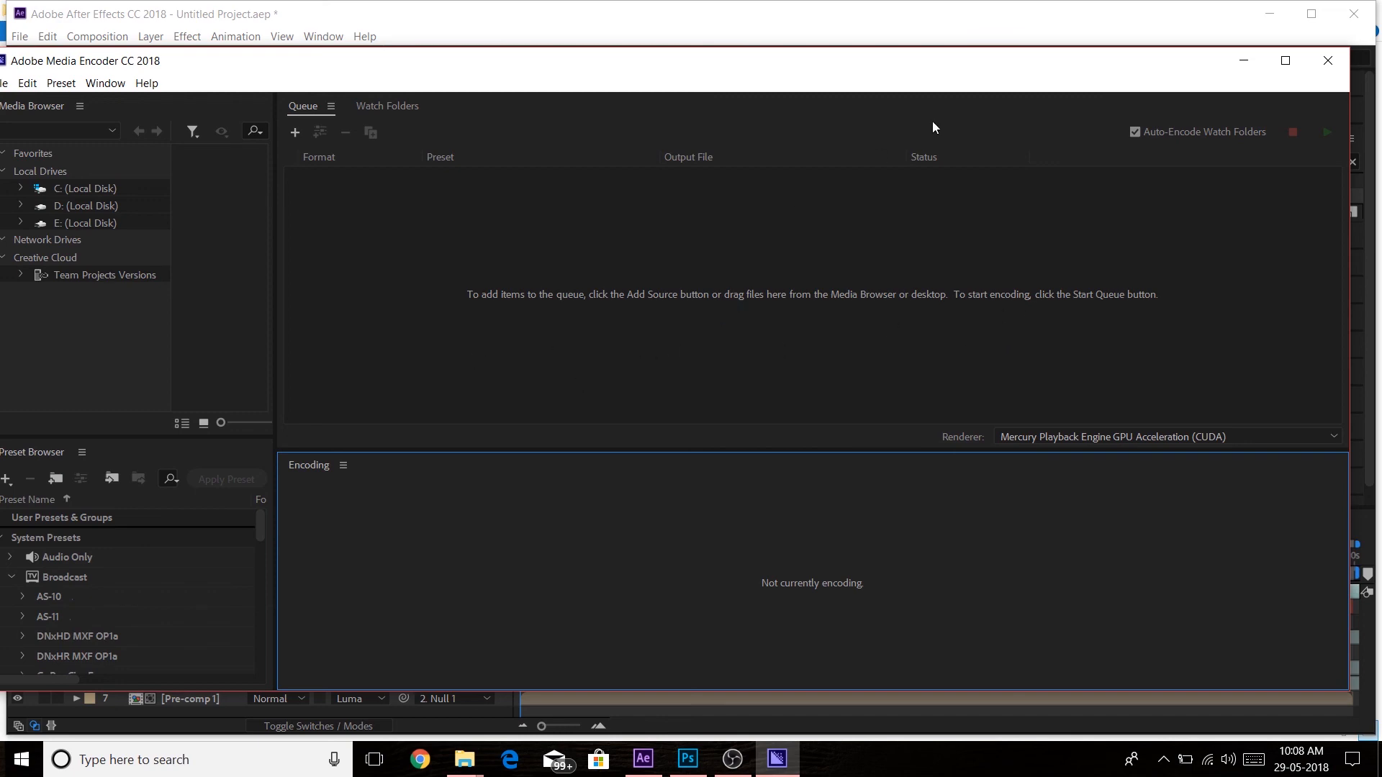
{"action": "left_click", "coordinate": [1244, 60]}
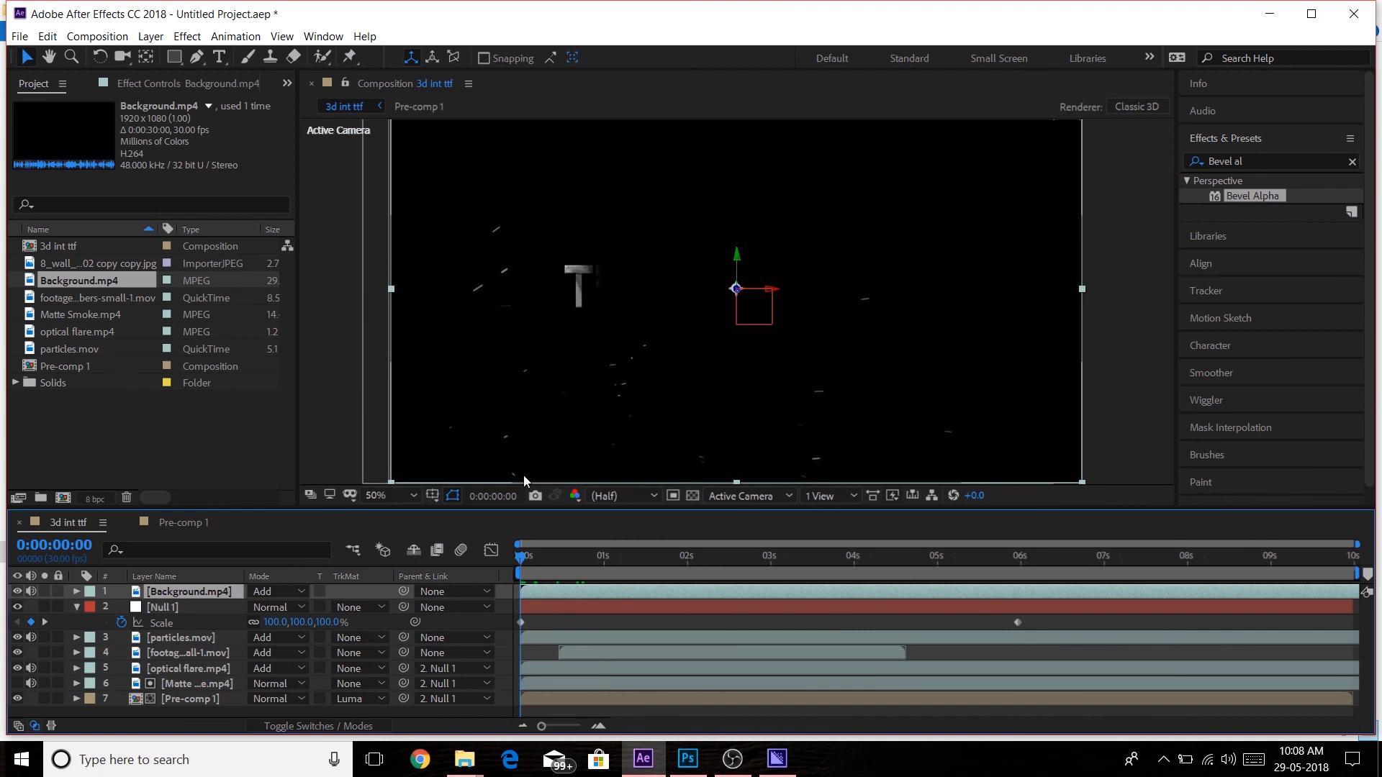
{"action": "left_click", "coordinate": [111, 36]}
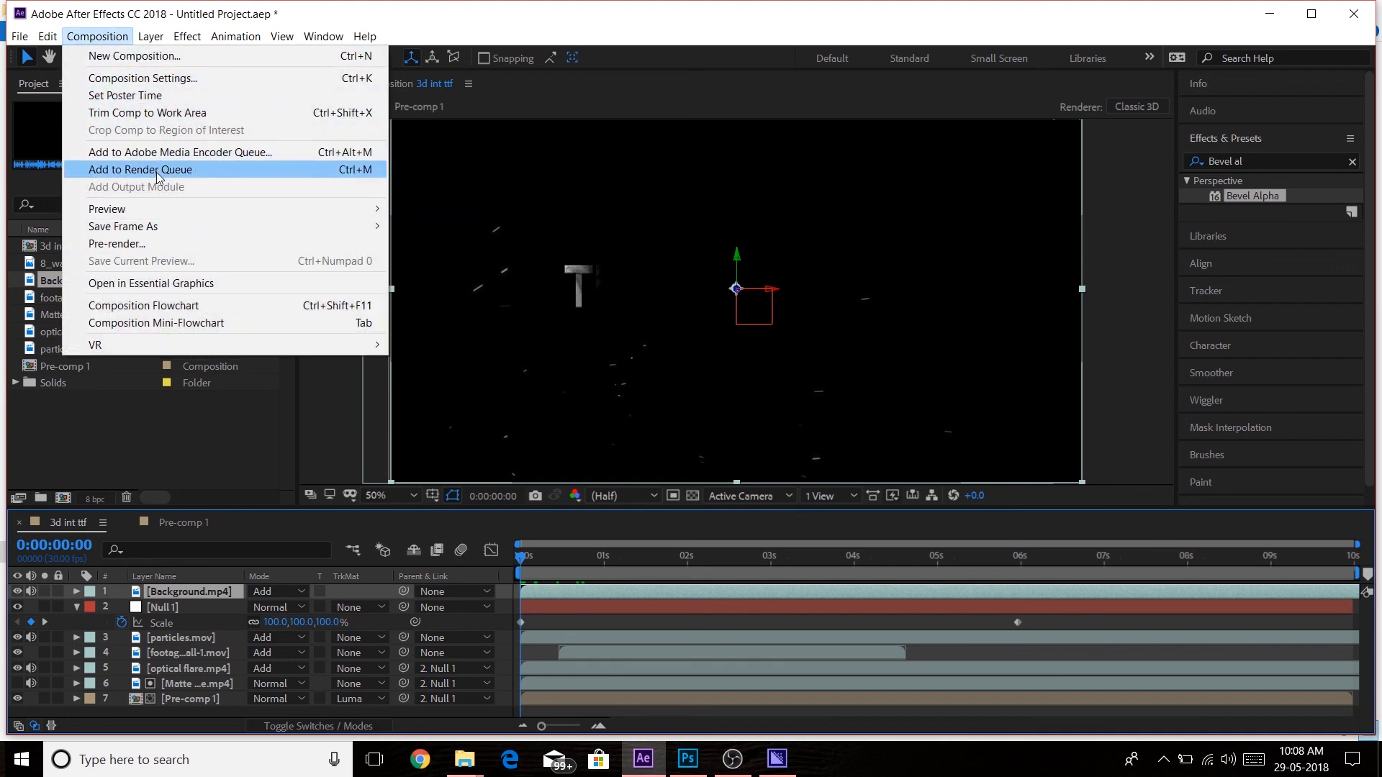
{"action": "left_click", "coordinate": [650, 209]}
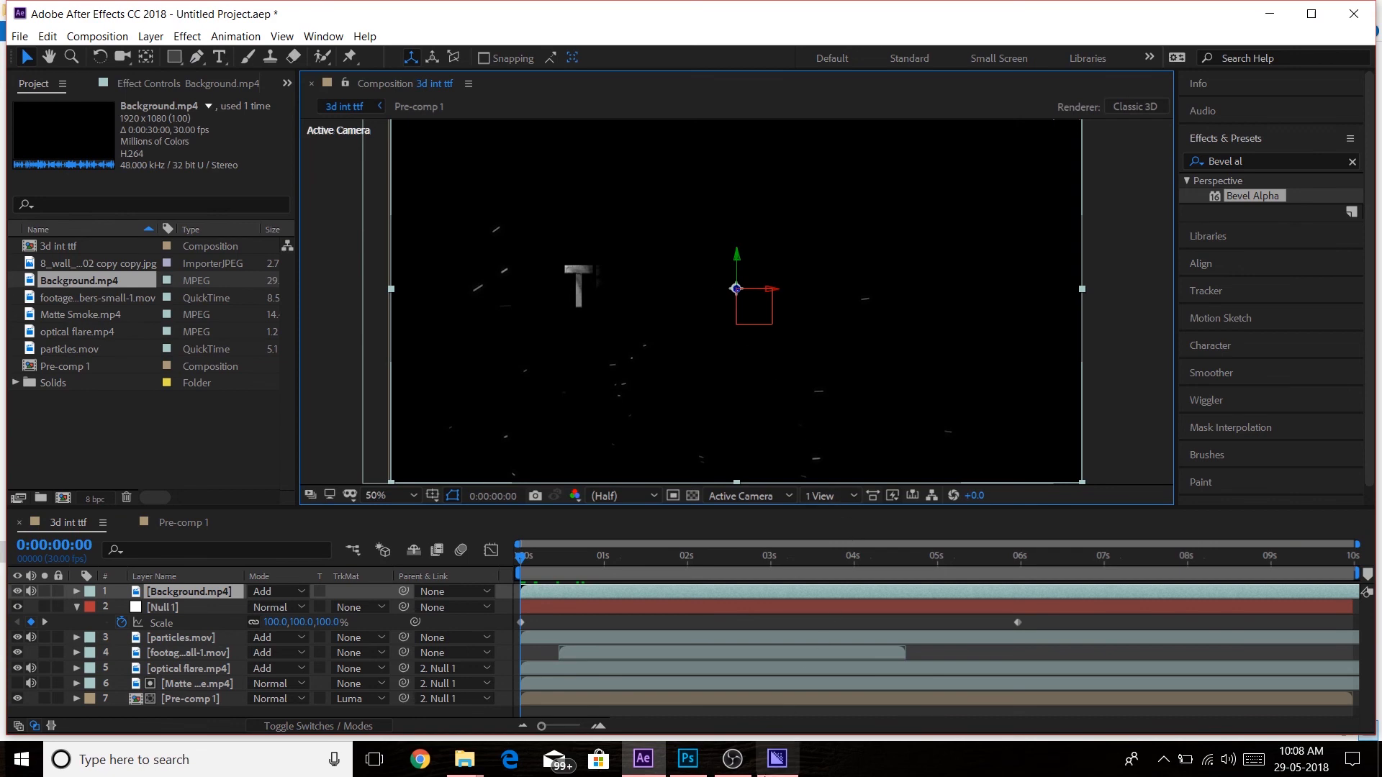
{"action": "left_click", "coordinate": [775, 759]}
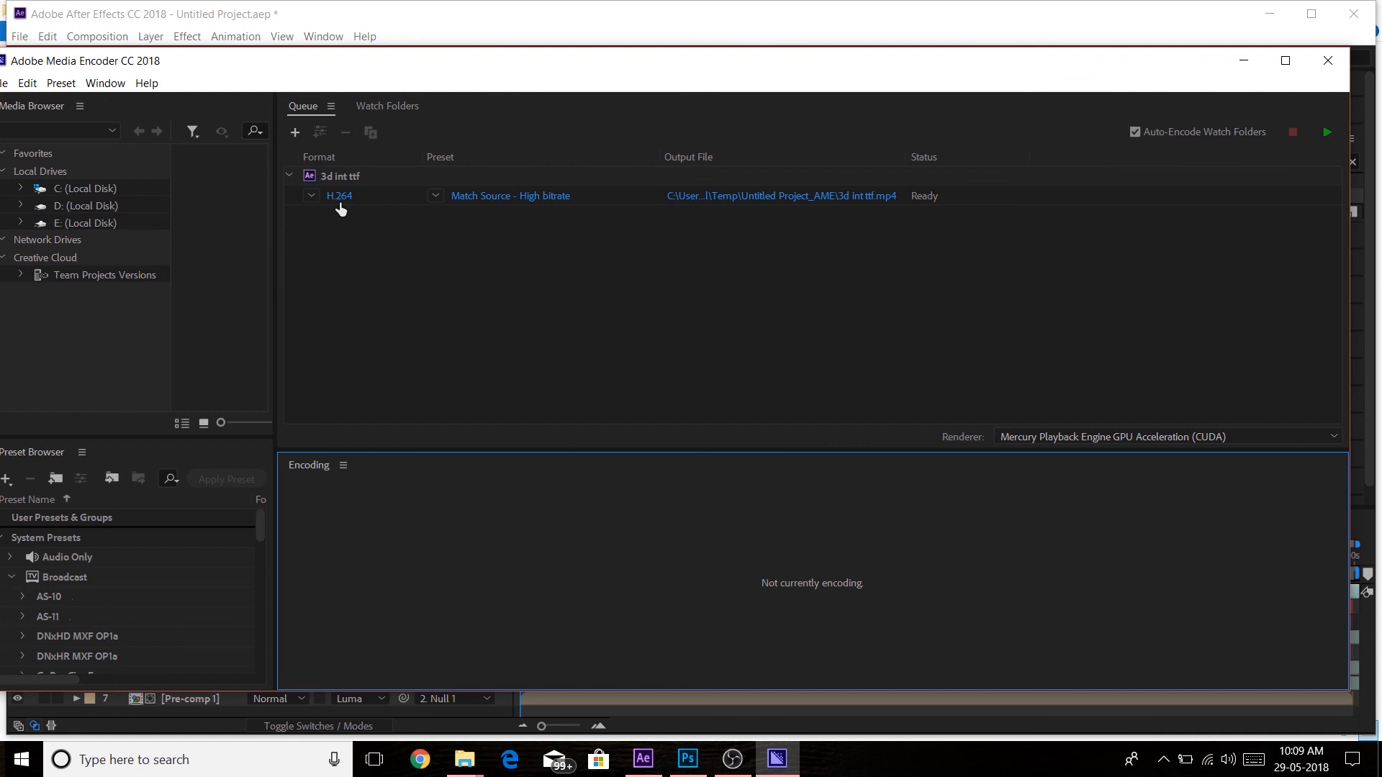
In the queued H.264 item's export settings, set the output file to 3d int ttf.mp4 in the YT Project folder on drive D.
{"action": "mouse_move", "coordinate": [525, 207]}
{"action": "left_click", "coordinate": [345, 196]}
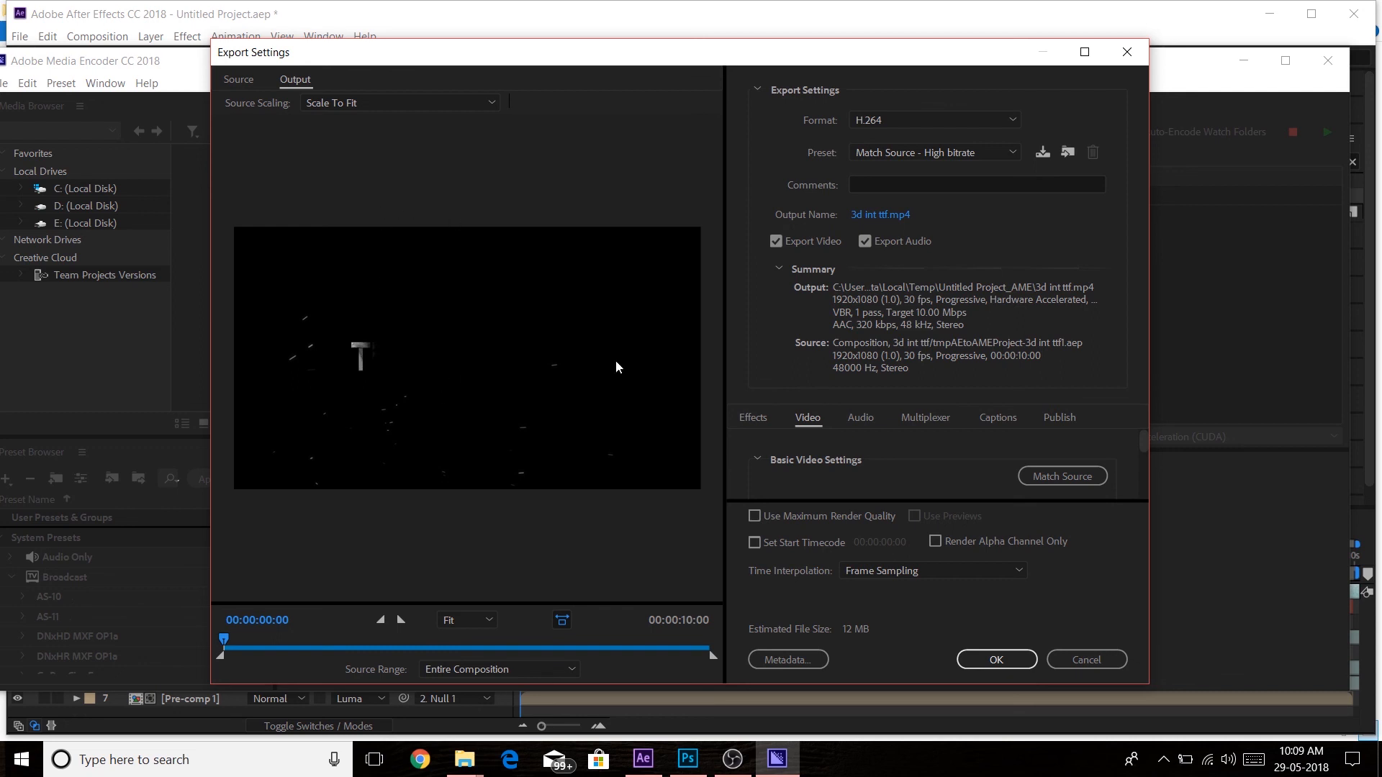
{"action": "left_click", "coordinate": [885, 215]}
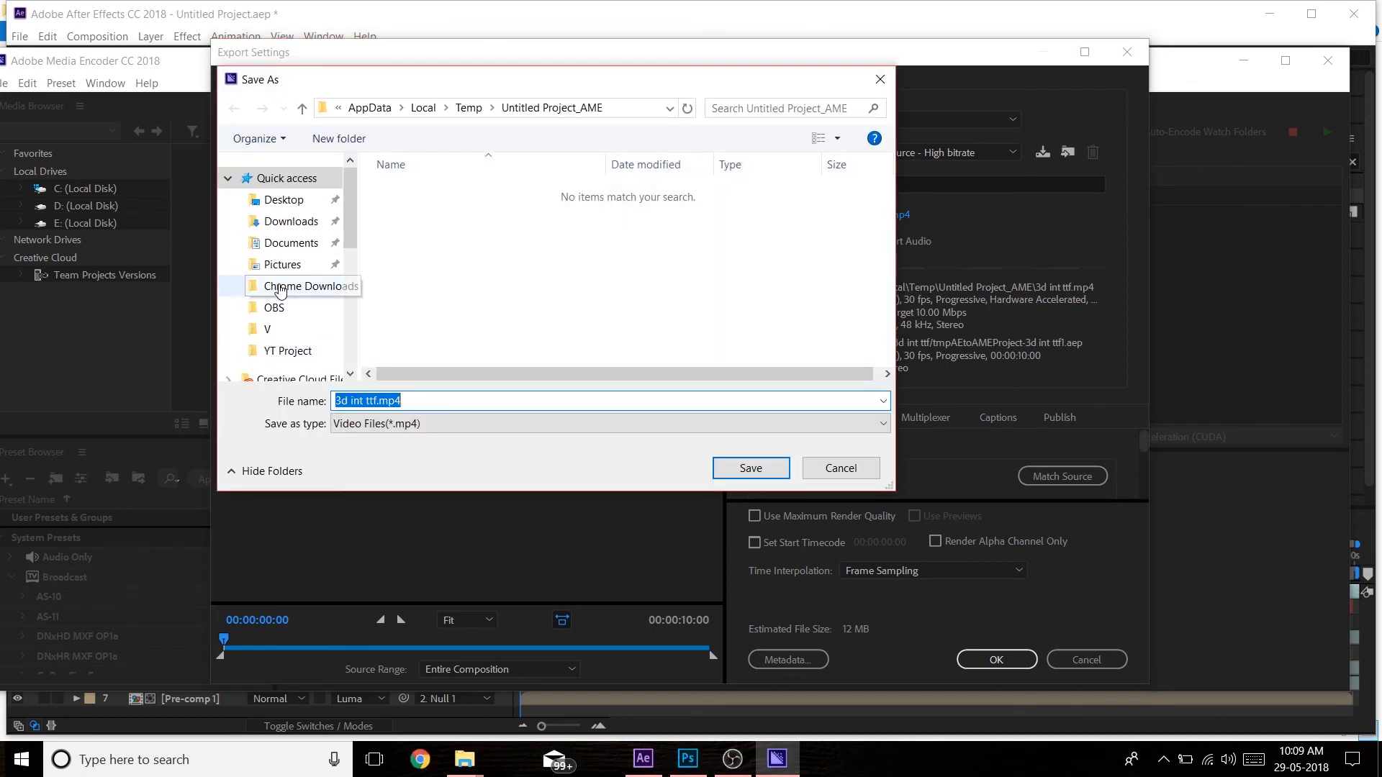
{"action": "scroll", "coordinate": [282, 288], "scroll_direction": "down", "scroll_amount": 3}
{"action": "left_click", "coordinate": [290, 274]}
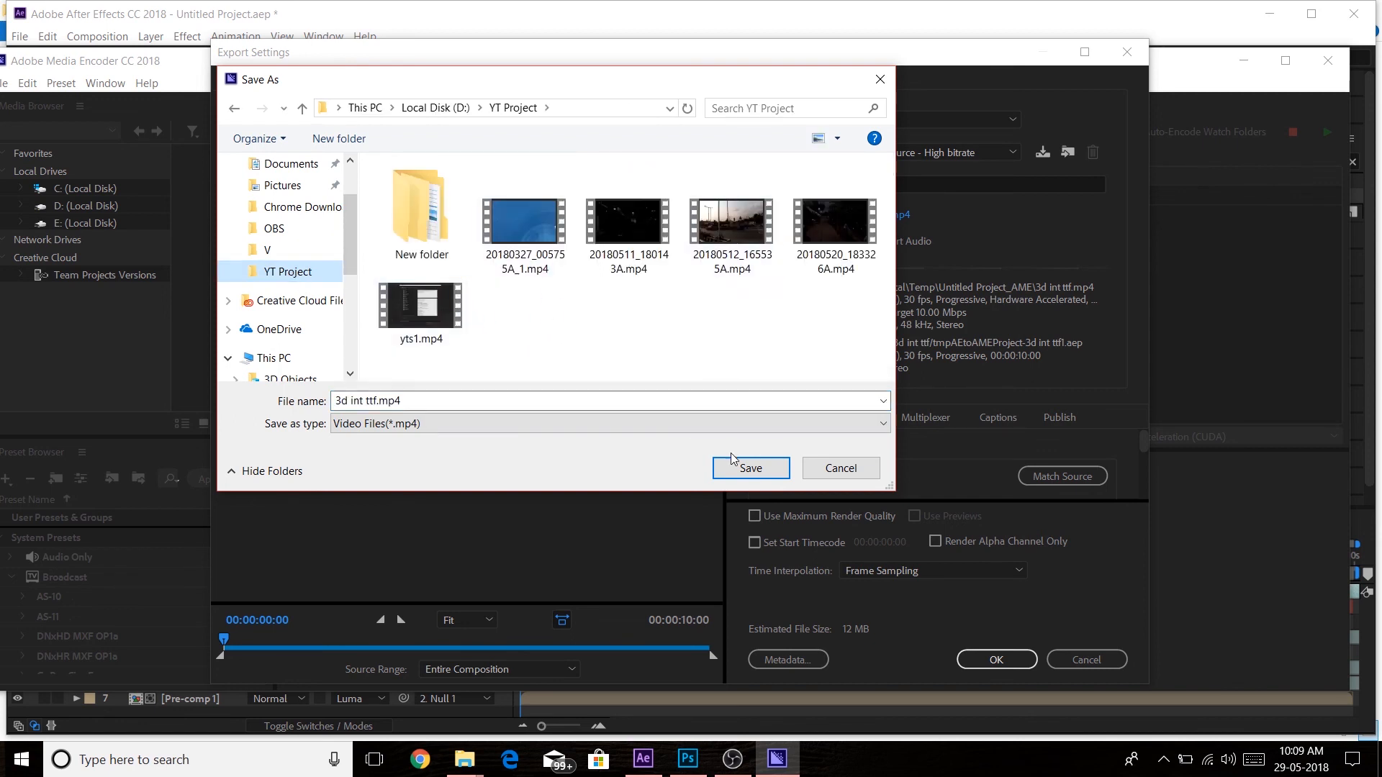
{"action": "left_click", "coordinate": [742, 466]}
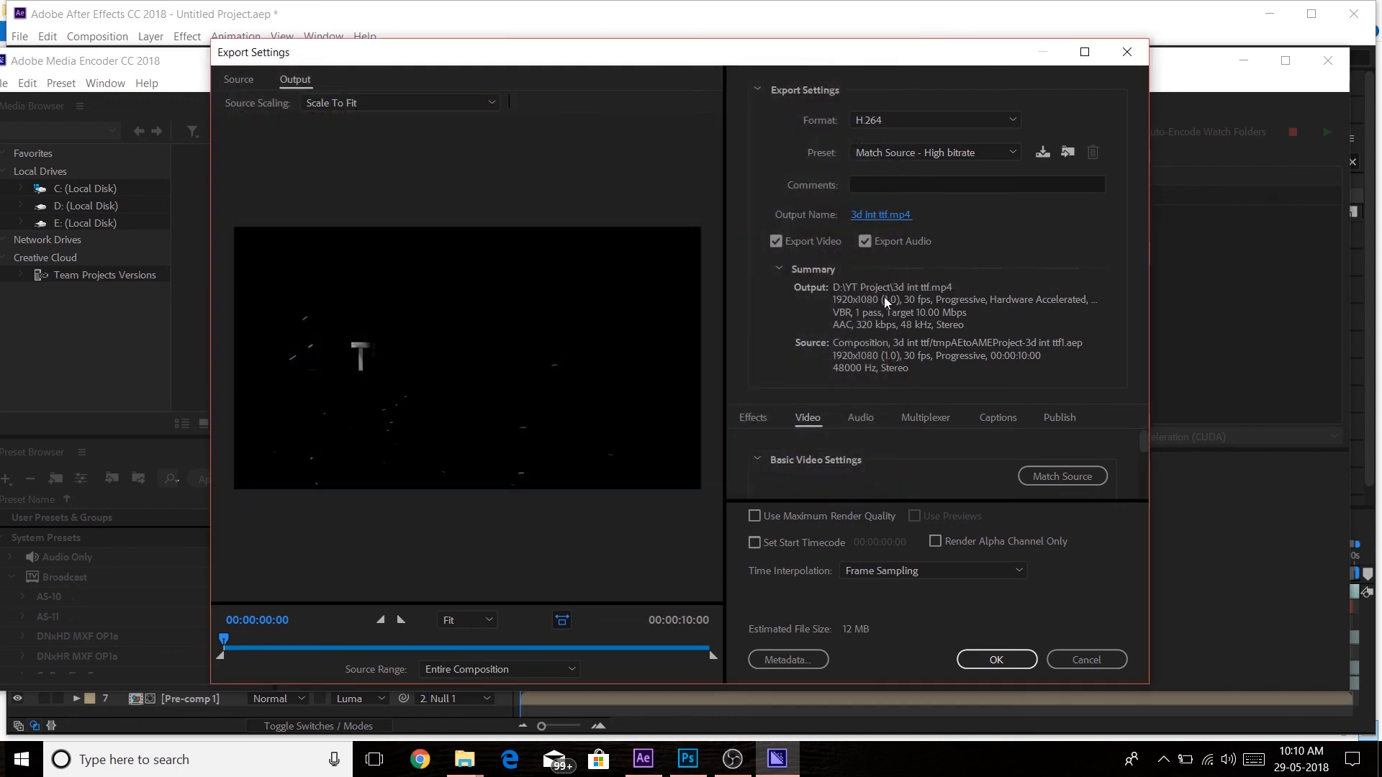
{"action": "left_click", "coordinate": [993, 658]}
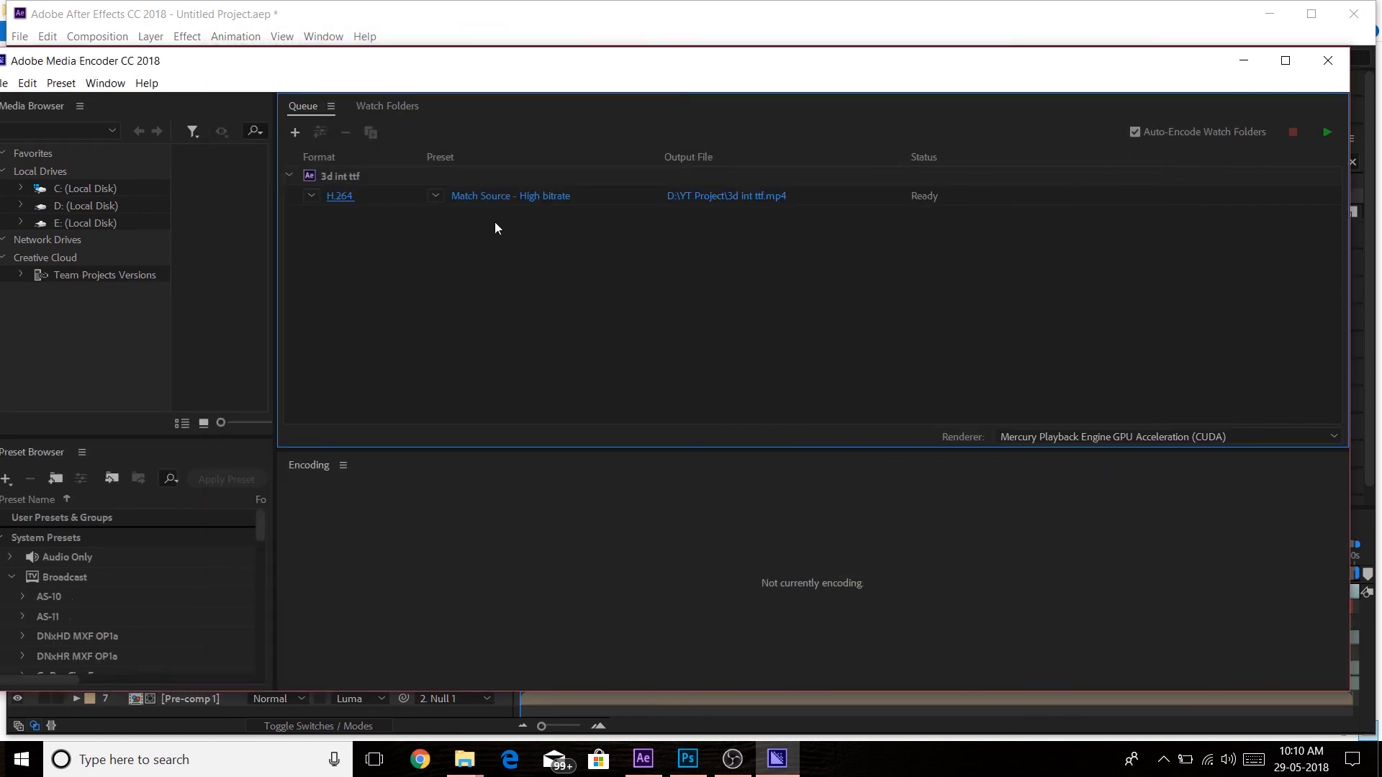